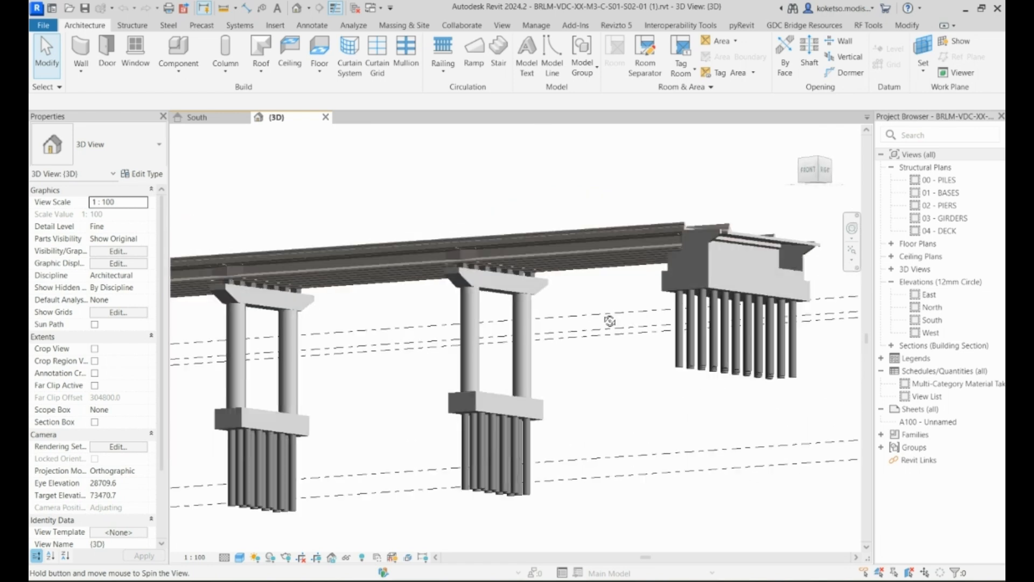
- Examine the bridge model around its end span and the properties of one pier shaft
mouse_move(692, 346)
shift+middle_down()
mouse_move(565, 353)
mouse_move(488, 322)
mouse_move(641, 397)
mouse_move(604, 343)
shift+middle_up()
click(489, 323)
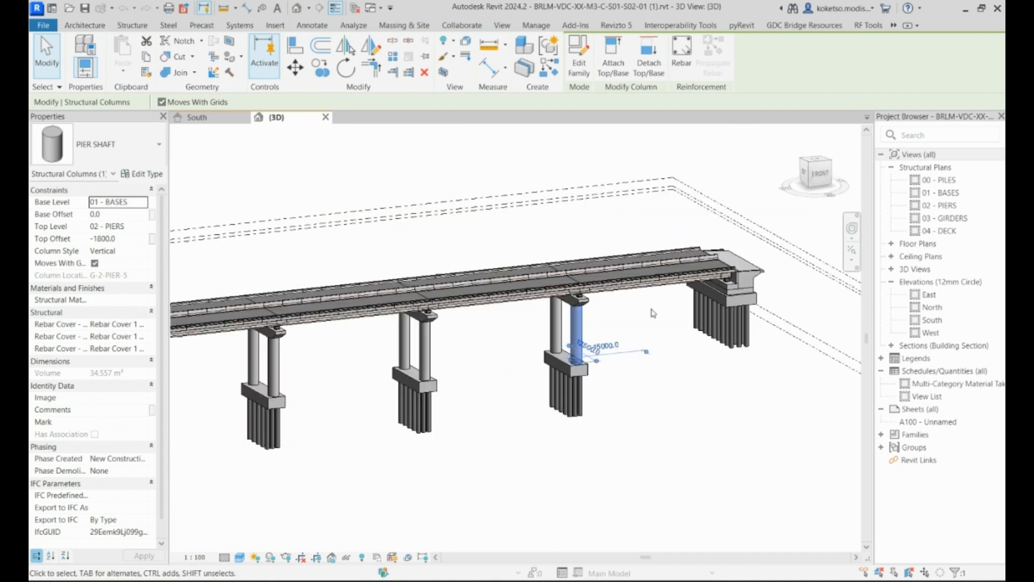
scroll(651, 314, up, 2)
middle_drag(650, 315, 520, 342)
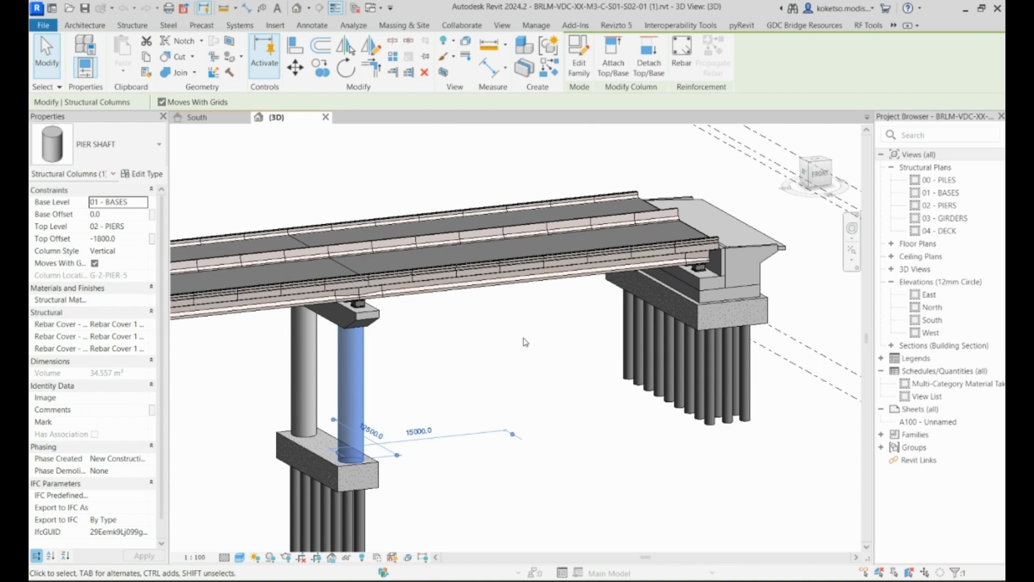
click(525, 342)
scroll(501, 350, down, 4)
scroll(575, 365, up, 2)
mouse_move(575, 366)
middle_down()
mouse_move(707, 358)
mouse_move(570, 356)
middle_up()
scroll(569, 356, down, 1)
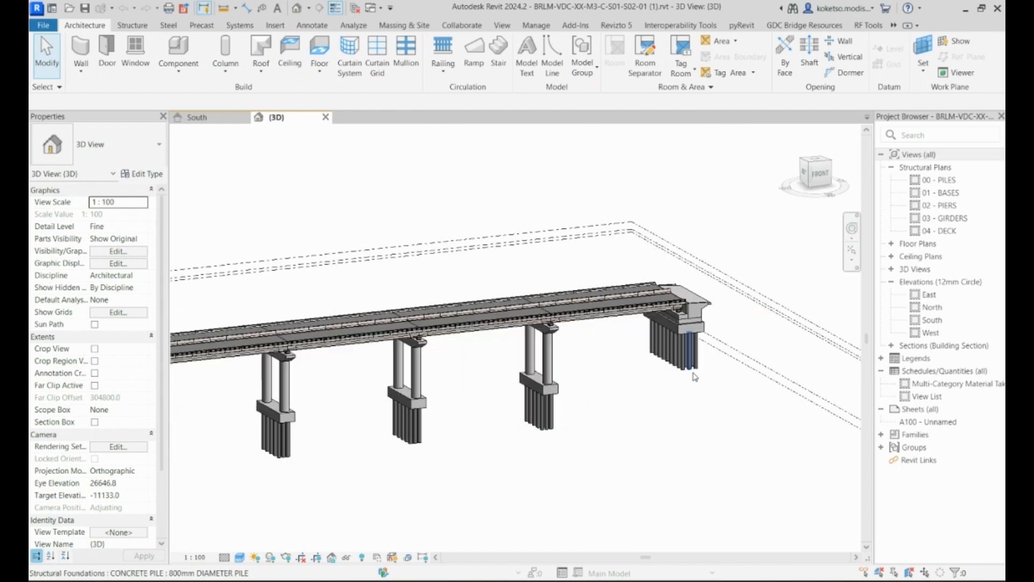
- Examine the right-hand abutment, the properties of one of its concrete piles and the 3D view's properties
middle_drag(695, 377, 633, 350)
scroll(632, 350, up, 3)
click(633, 350)
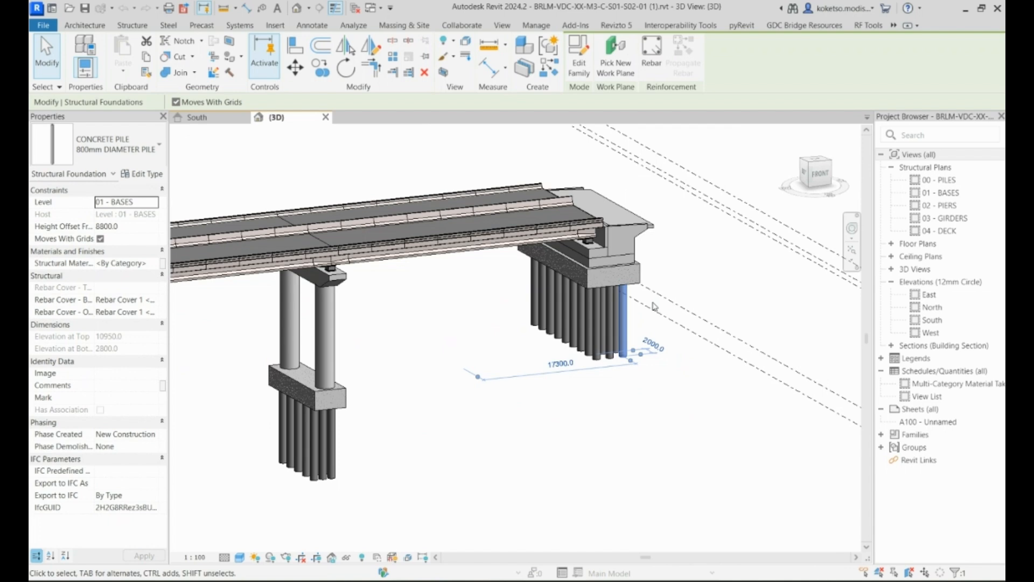
scroll(655, 306, up, 2)
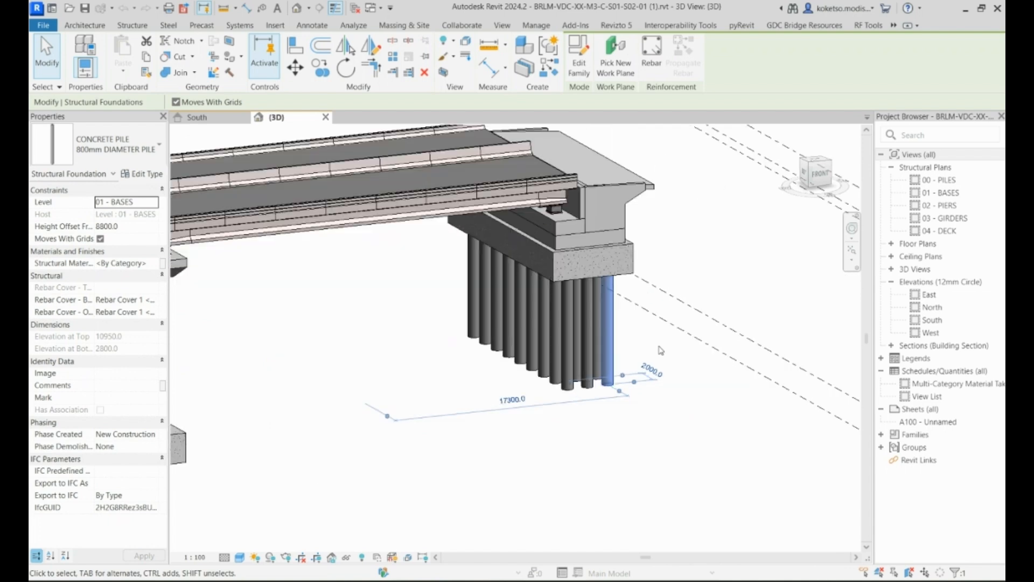
scroll(661, 350, down, 3)
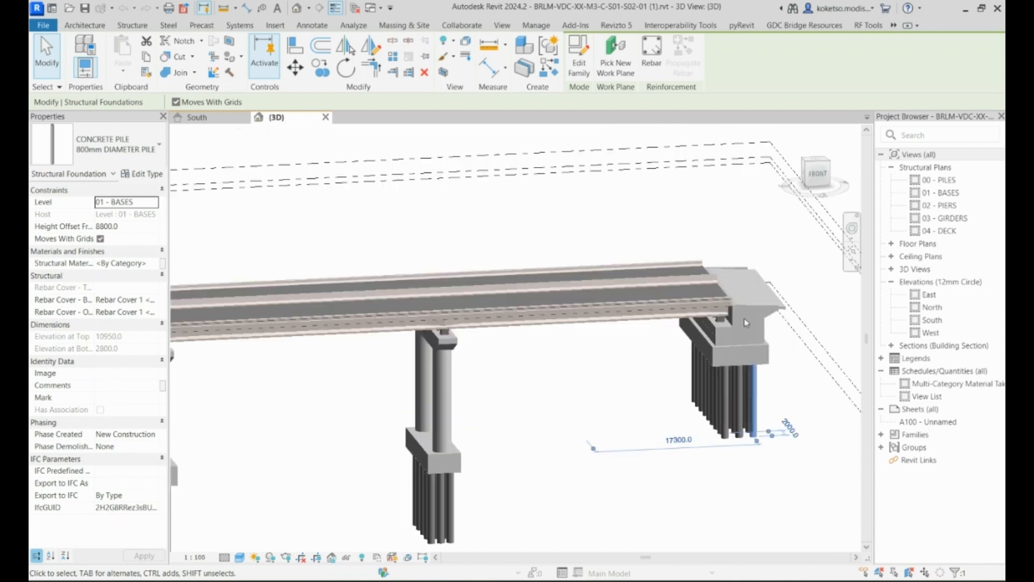
scroll(797, 405, up, 1)
middle_drag(797, 405, 669, 389)
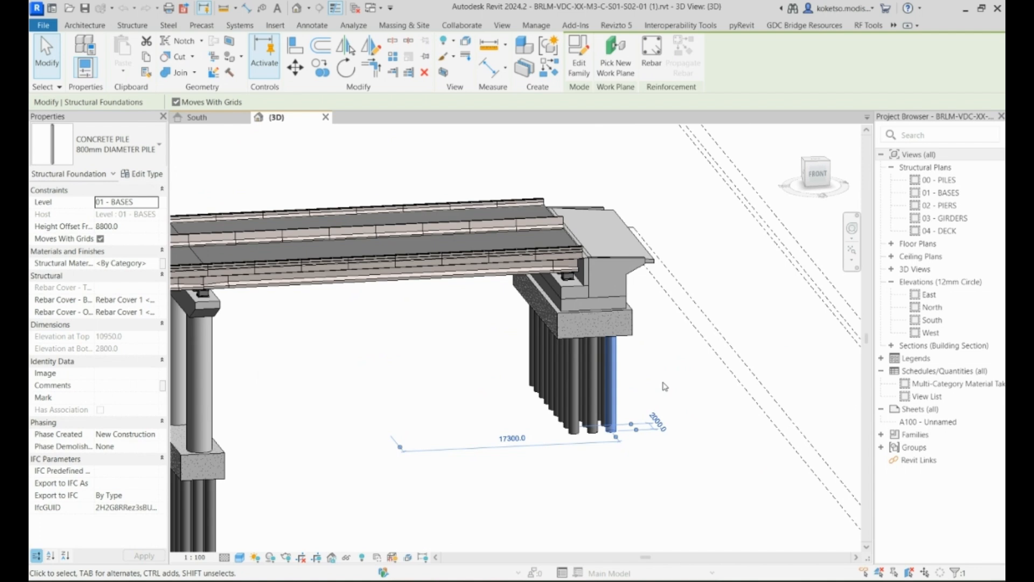
click(655, 365)
scroll(676, 377, down, 2)
middle_drag(677, 378, 625, 341)
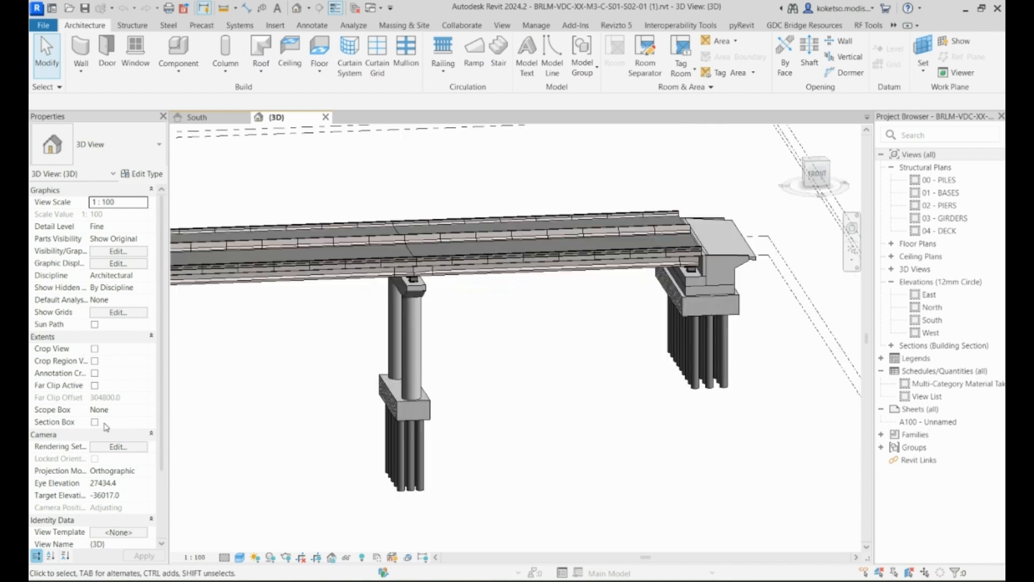
scroll(79, 465, down, 3)
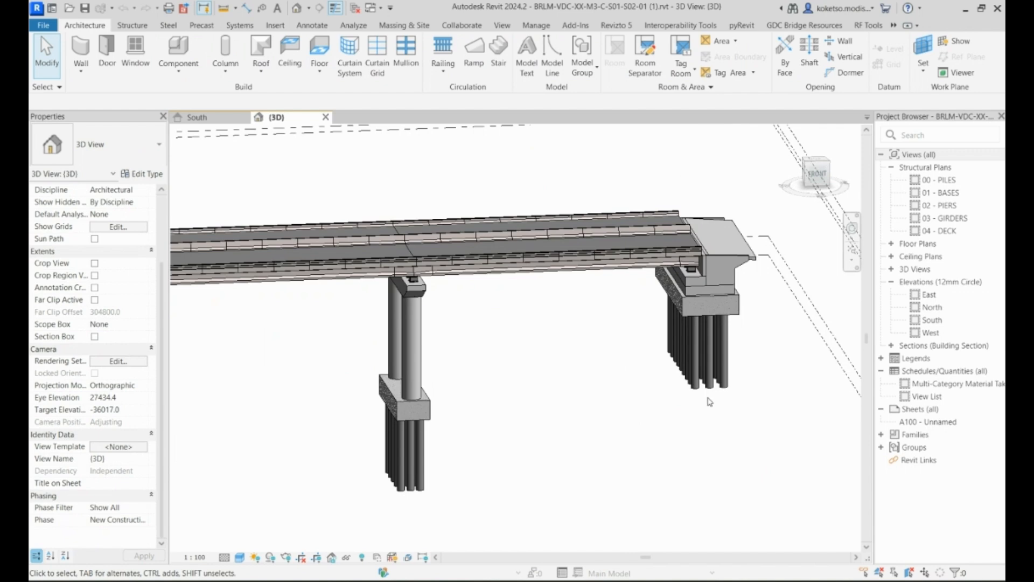
- Examine the whole pile group under the right-hand abutment and its position relative to the other supports
drag(746, 400, 628, 341)
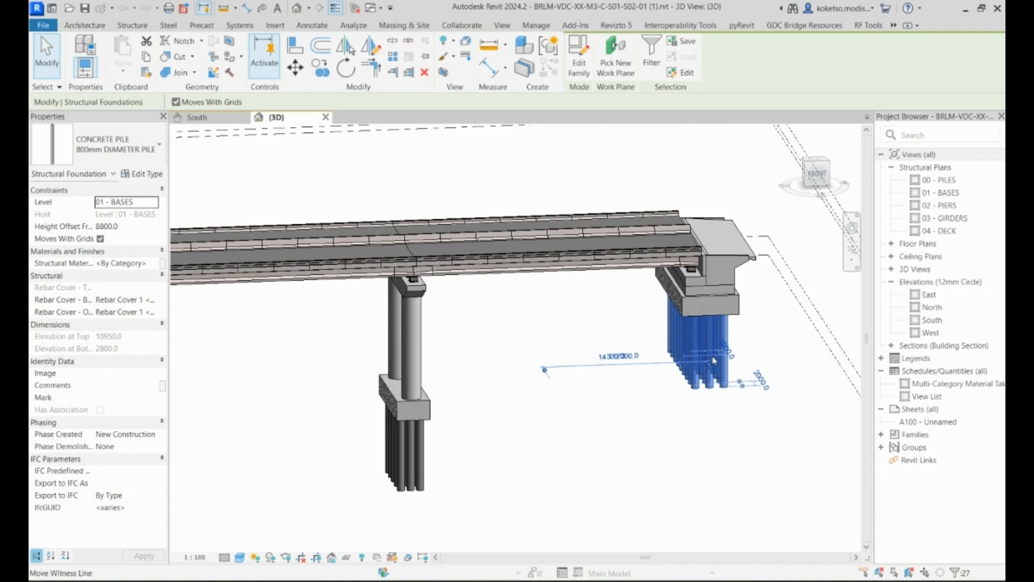
click(752, 356)
mouse_move(752, 356)
shift+middle_down()
mouse_move(785, 370)
mouse_move(754, 333)
mouse_move(740, 341)
shift+middle_up()
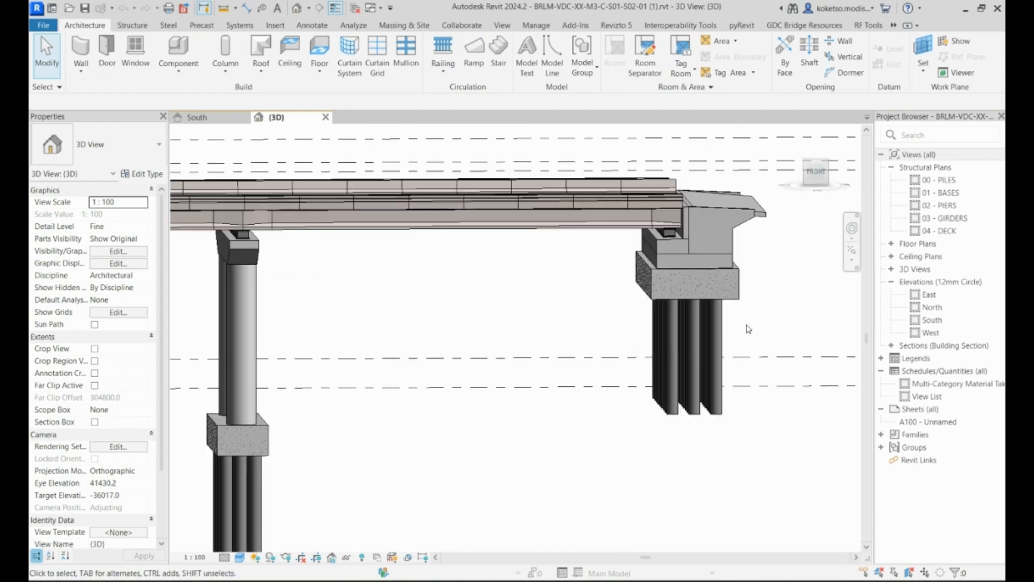
shift+middle_drag(747, 328, 729, 405)
scroll(747, 339, down, 5)
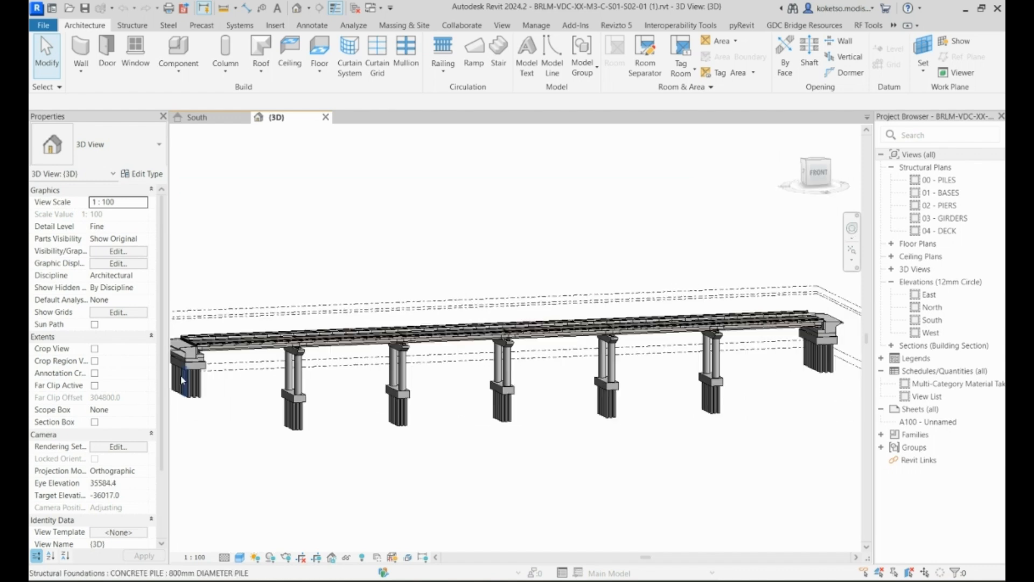
middle_drag(754, 369, 575, 372)
scroll(575, 372, up, 1)
scroll(660, 377, up, 5)
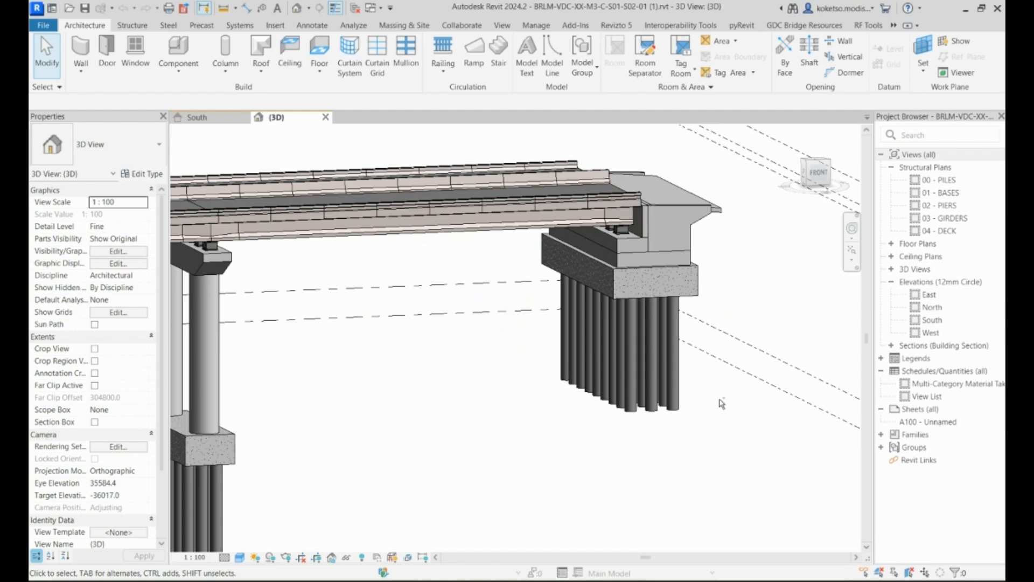
- Set the Mark of all concrete piles under the right-hand abutment to P1A
shift+middle_drag(722, 404, 661, 424)
drag(661, 423, 535, 337)
shift+middle_drag(535, 337, 605, 374)
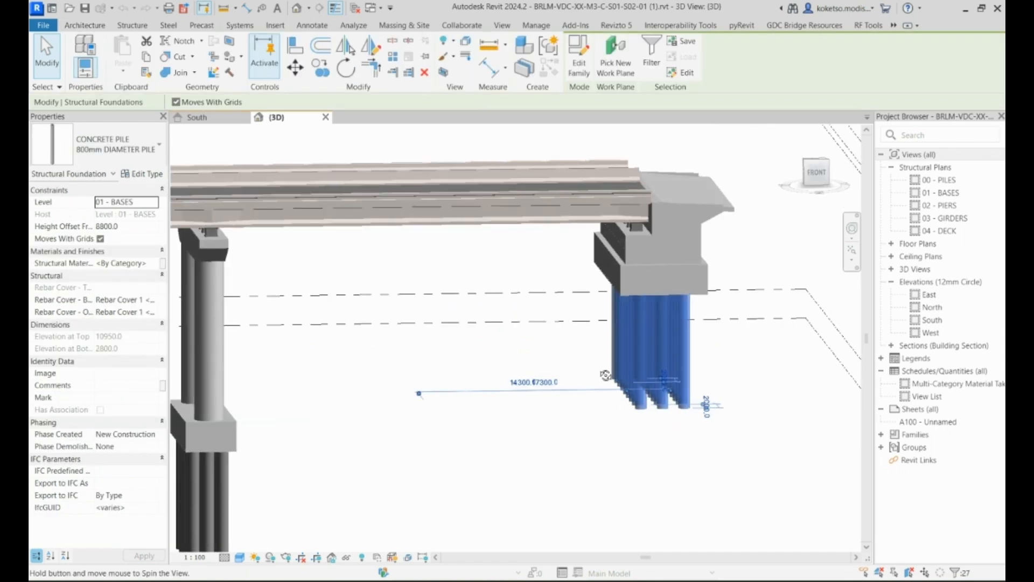
click(110, 398)
text(P)
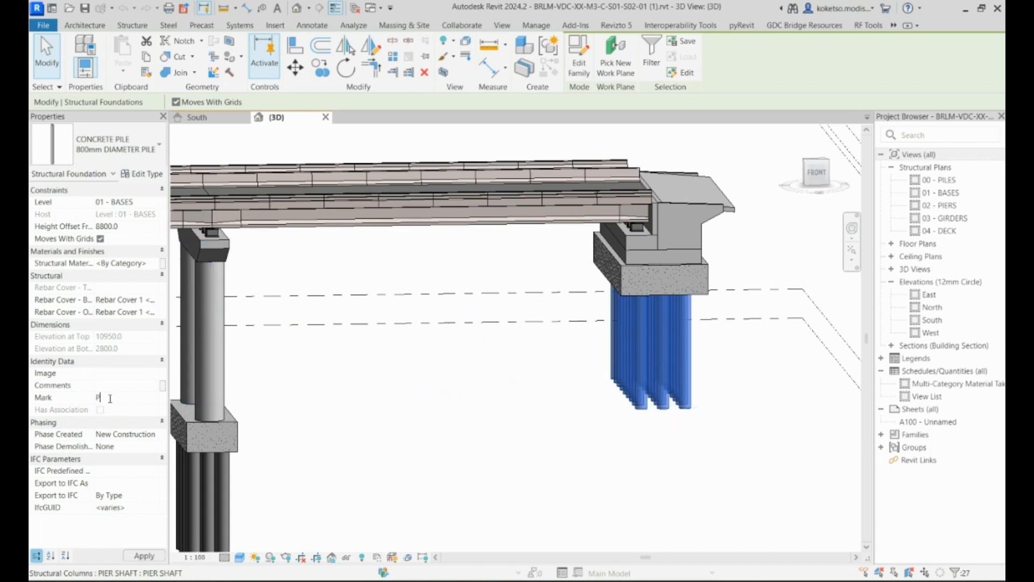
text(1A)
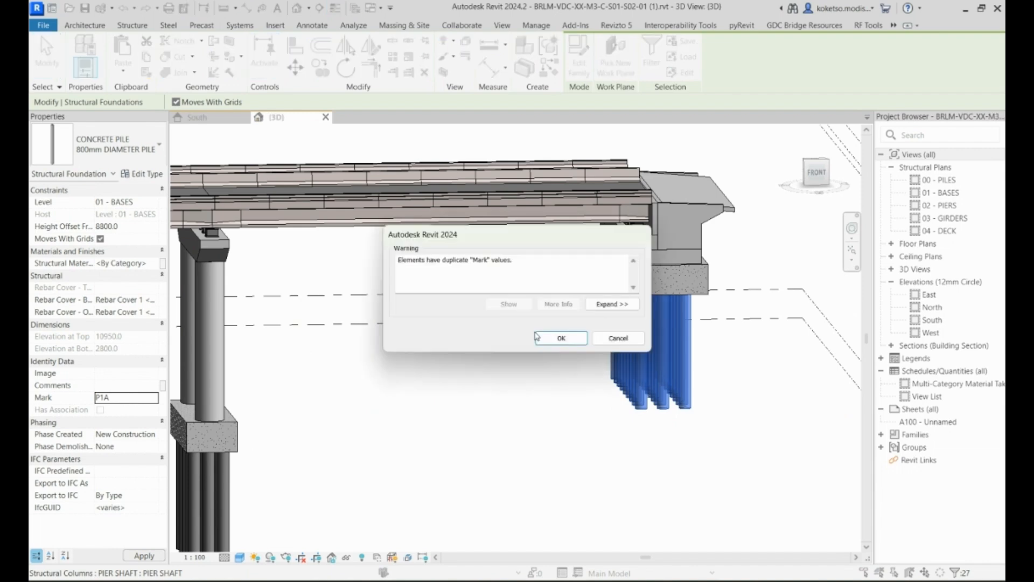
click(560, 338)
scroll(557, 342, down, 2)
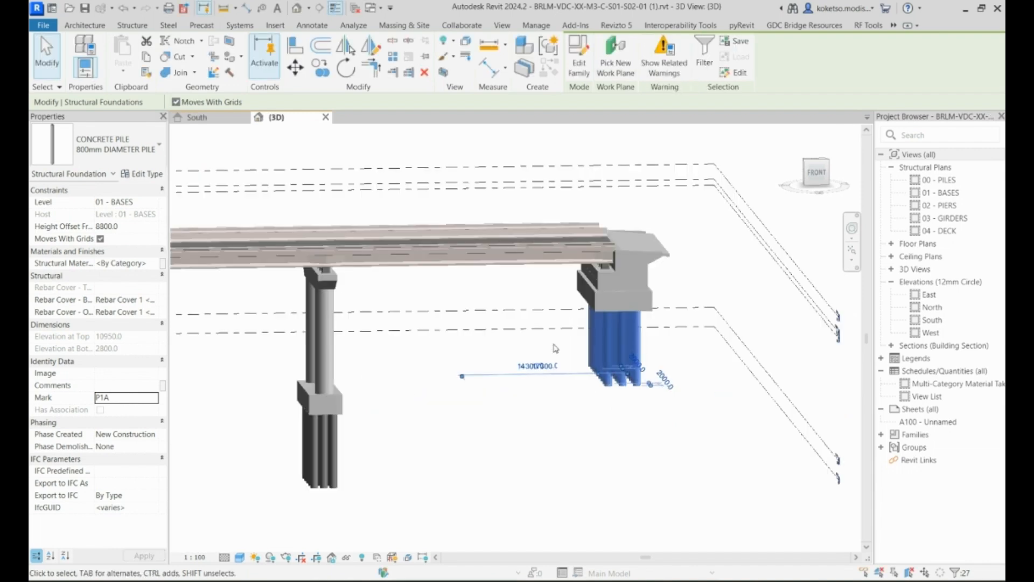
click(556, 349)
- Set the Mark of all piles under the first pier, next to the right-hand abutment, to P2A
middle_drag(324, 385, 551, 410)
scroll(680, 403, up, 3)
scroll(551, 410, down, 2)
click(516, 334)
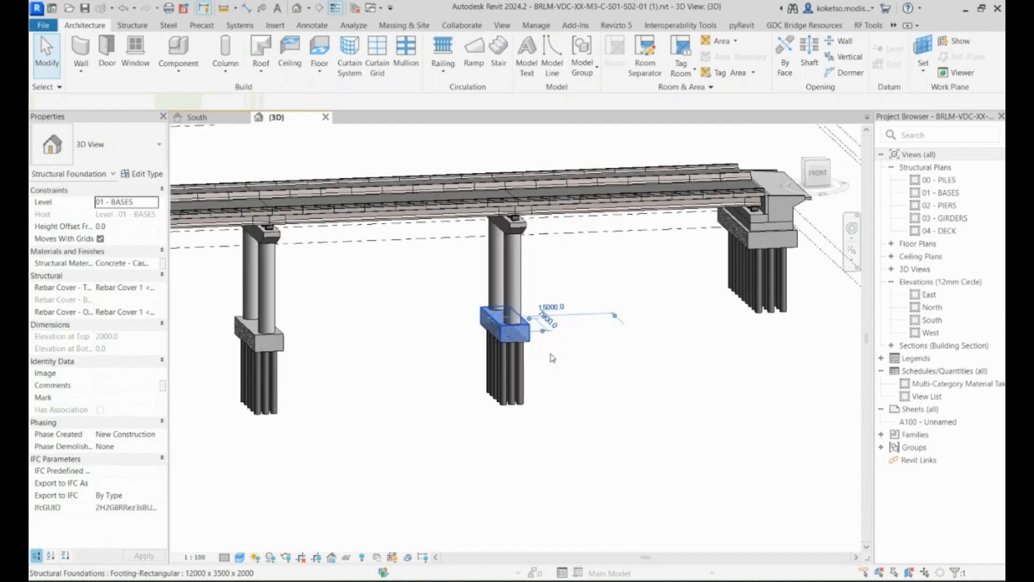
click(552, 358)
shift+middle_drag(552, 358, 603, 380)
drag(611, 478, 421, 360)
middle_drag(510, 307, 546, 317)
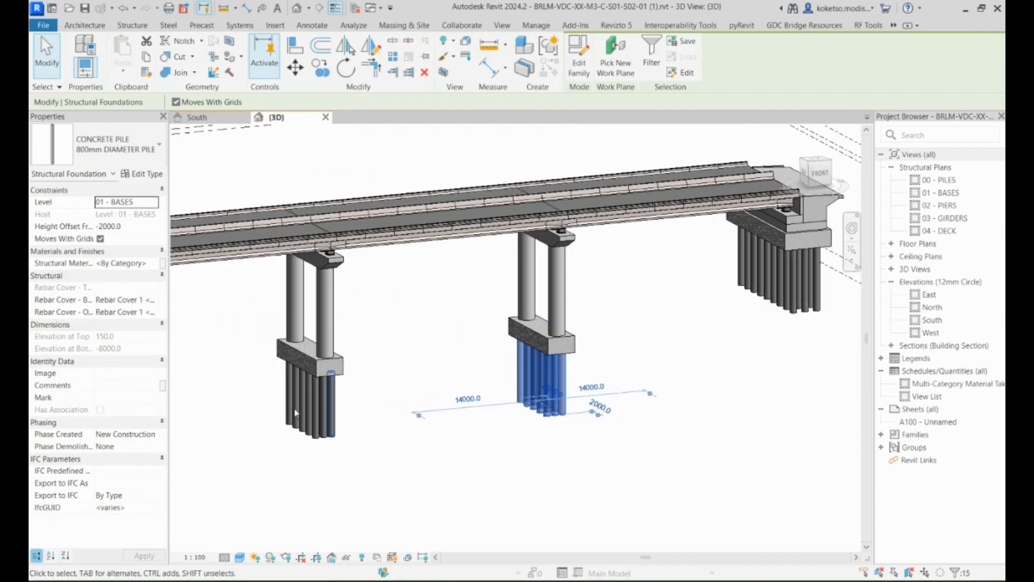
click(124, 398)
text(P)
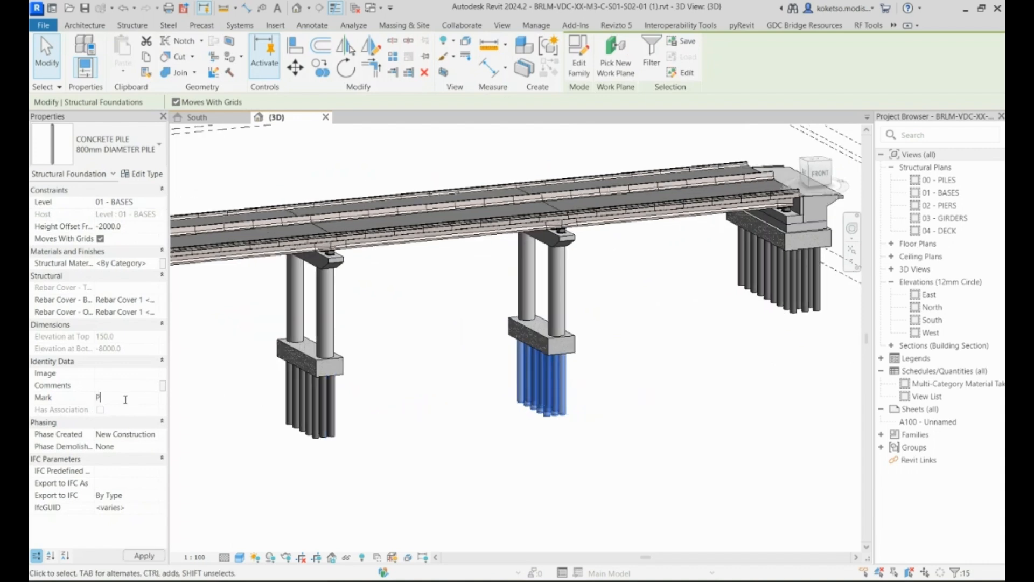
text(2A)
mouse_move(479, 472)
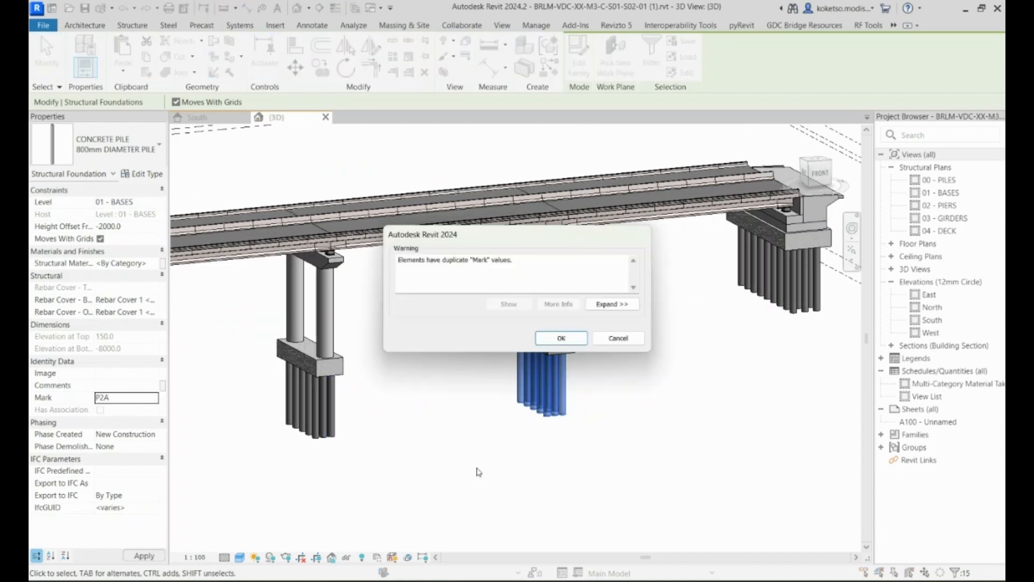
click(566, 338)
- Set the Mark of all piles under the second pier from the right-hand abutment to P3A
scroll(566, 339, down, 3)
middle_drag(411, 422, 552, 427)
click(551, 427)
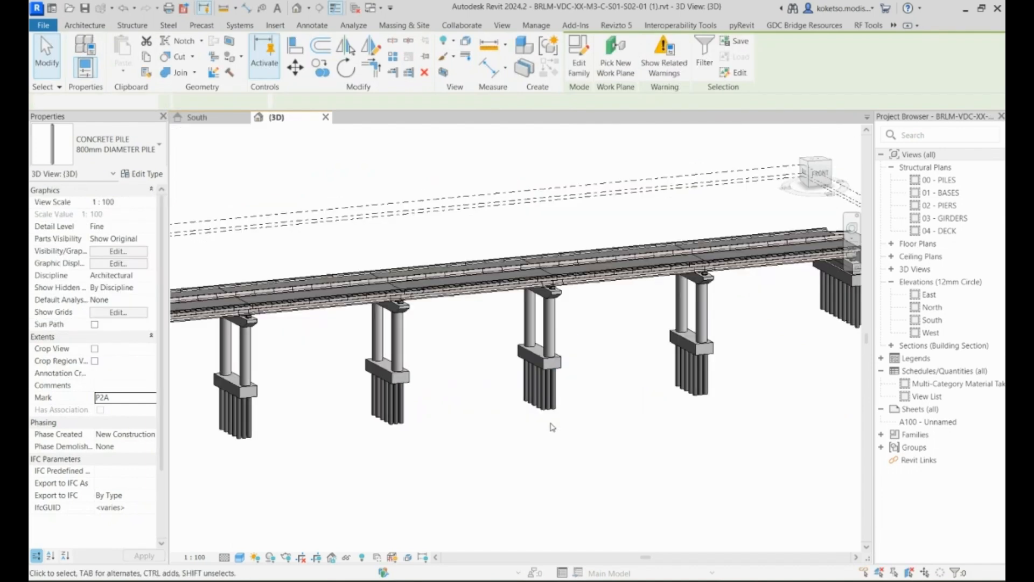
click(546, 404)
click(122, 400)
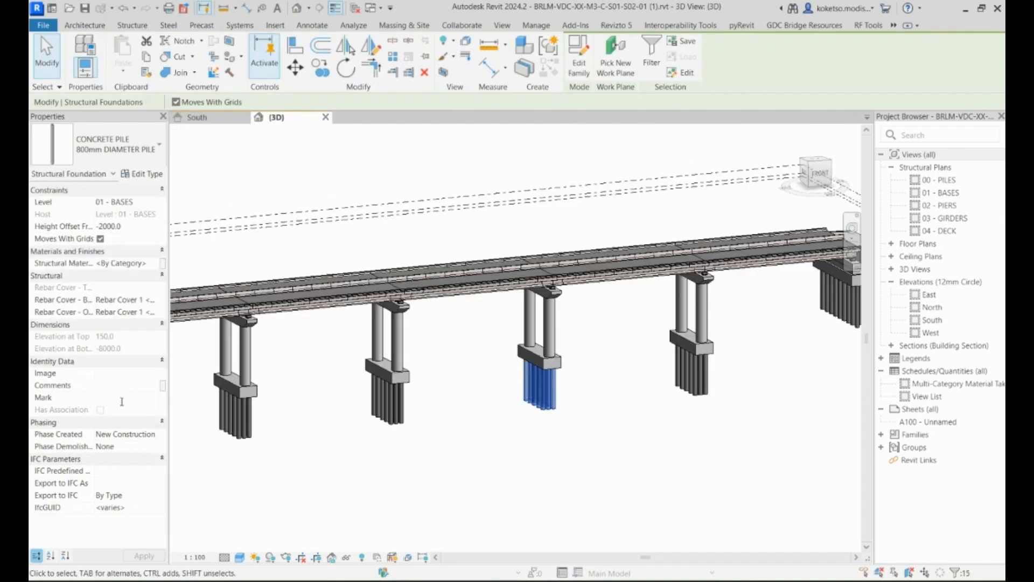
text(P3A)
key(Return)
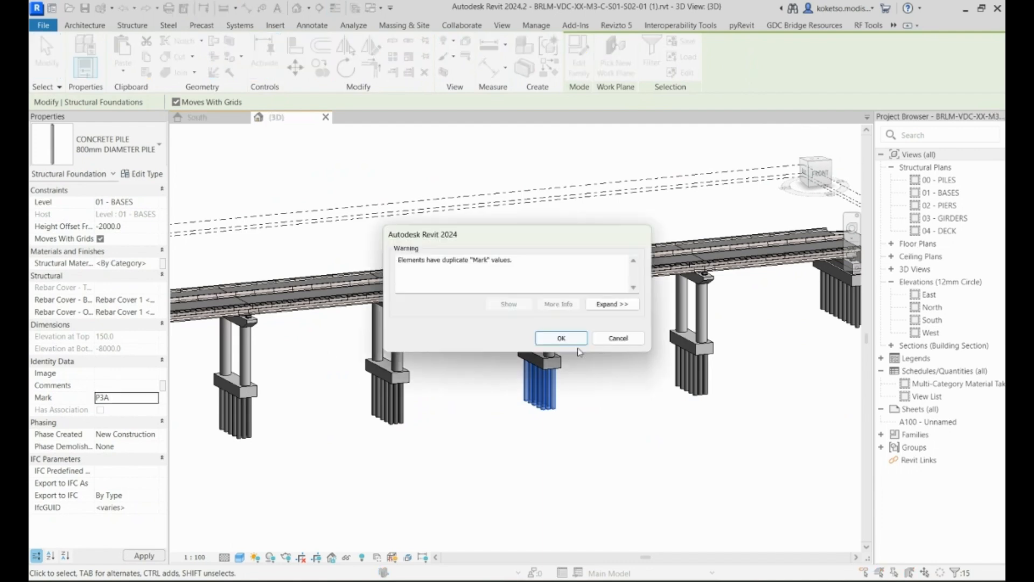
click(572, 341)
- Set the Mark of all piles under the third pier from the right-hand abutment to P4A
drag(770, 482, 661, 401)
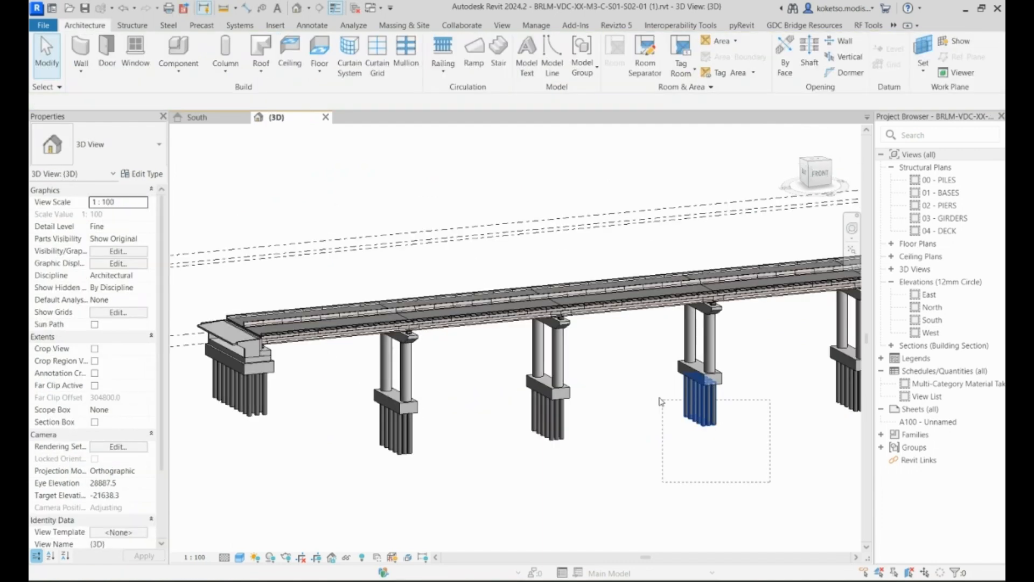
click(114, 402)
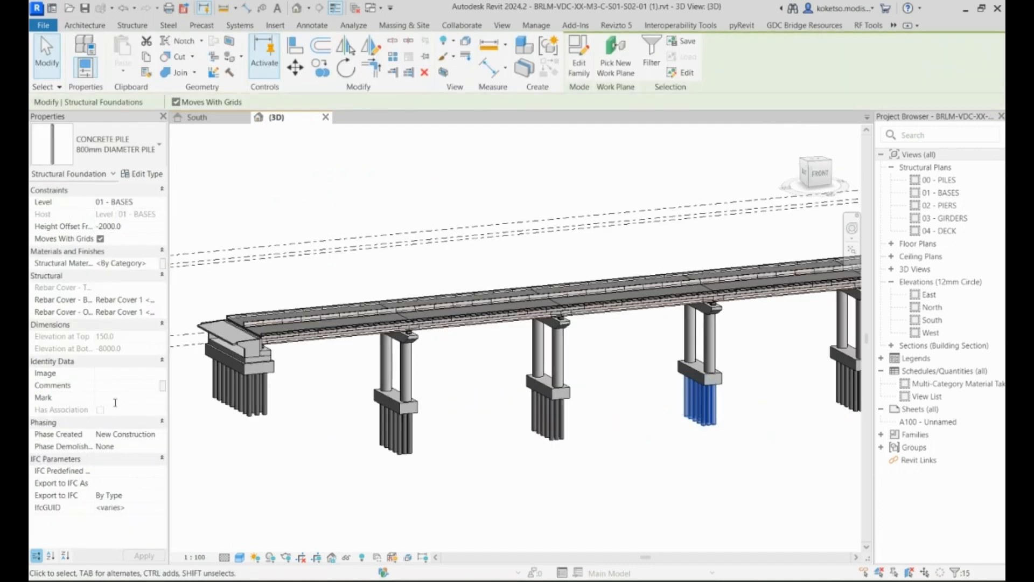
text(P4A)
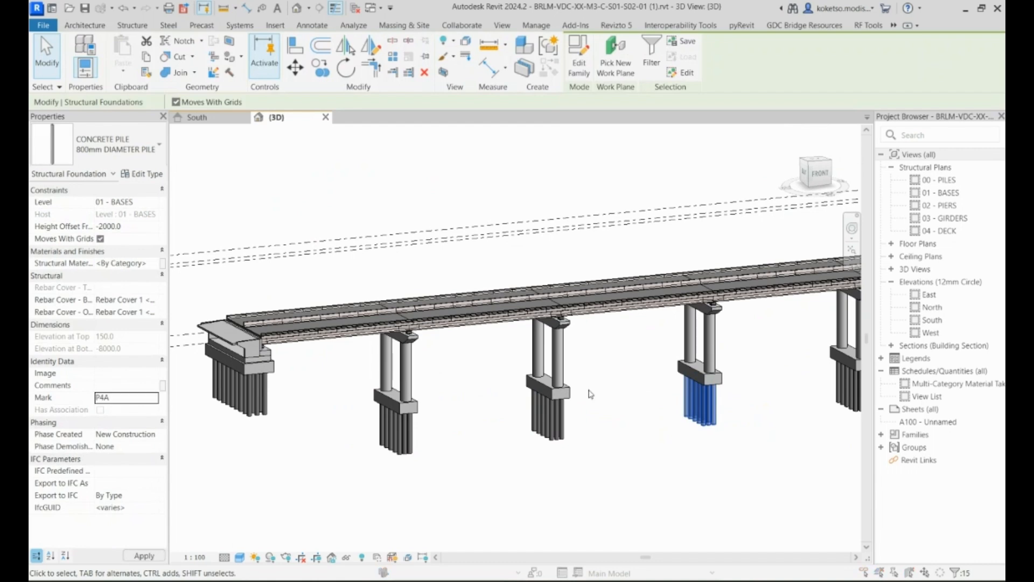
- Set the Mark of all piles under the fourth pier from the right-hand abutment to P5A
click(548, 426)
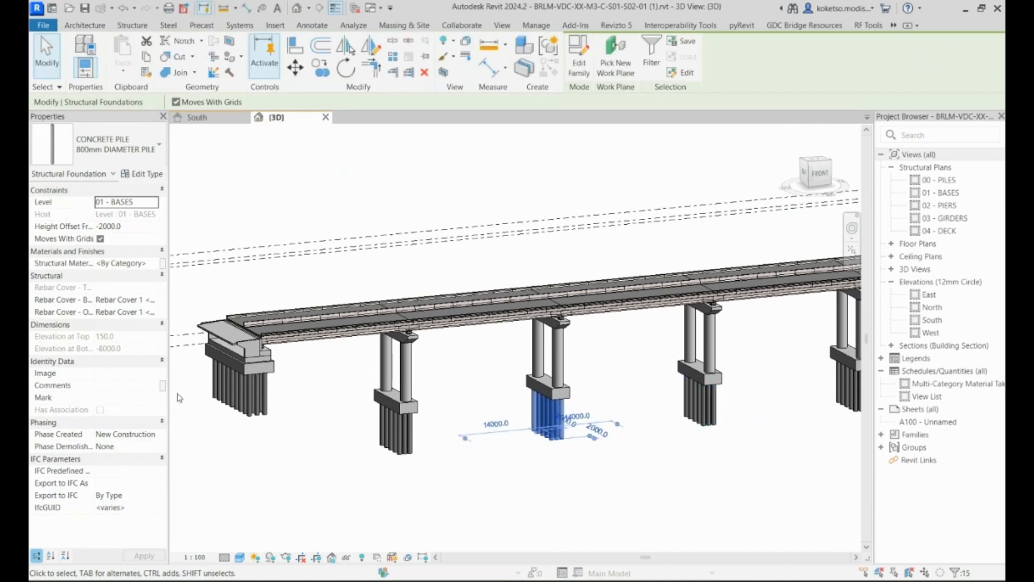
click(116, 397)
text(P5)
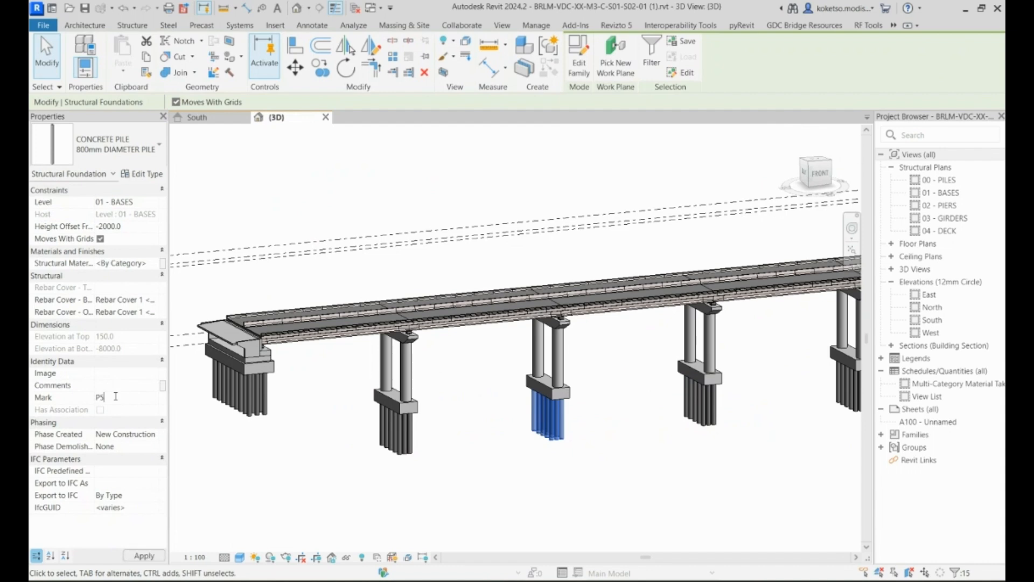
text(A)
key(Return)
key(Return)
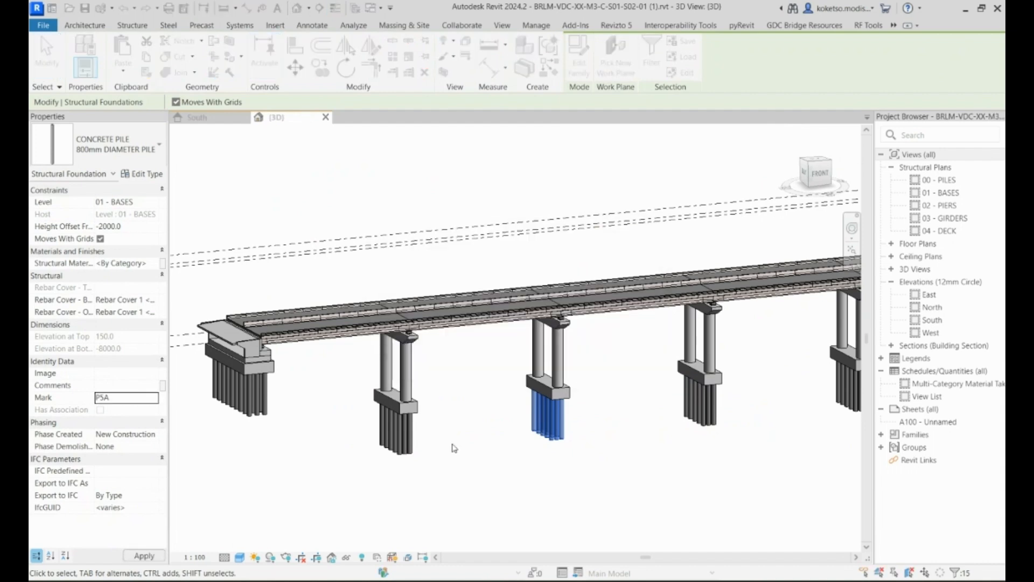
- Set the Mark of all piles under the fifth pier, next to the left-hand abutment, to P6A
click(397, 439)
click(107, 397)
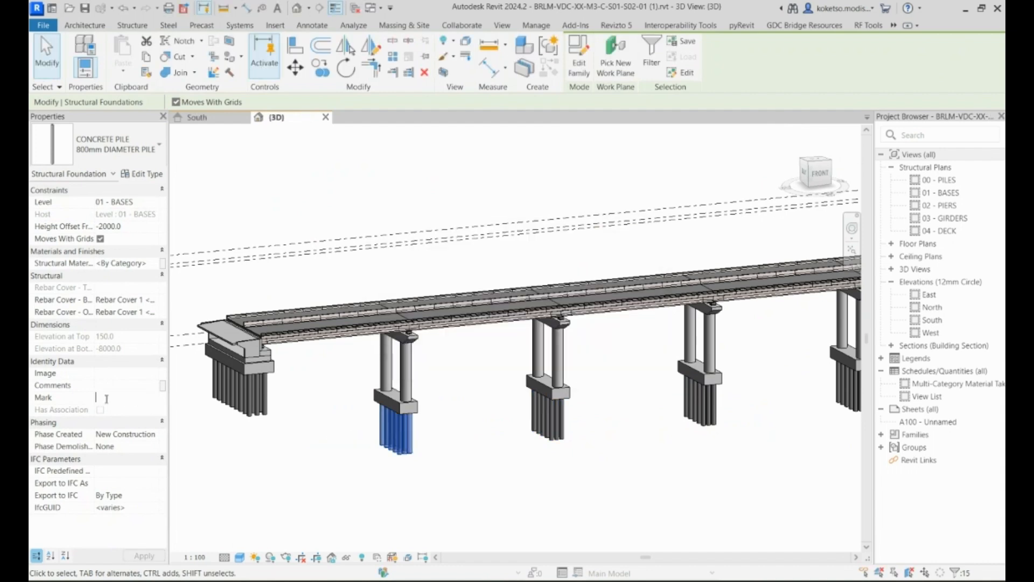
text(P6A)
key(Return)
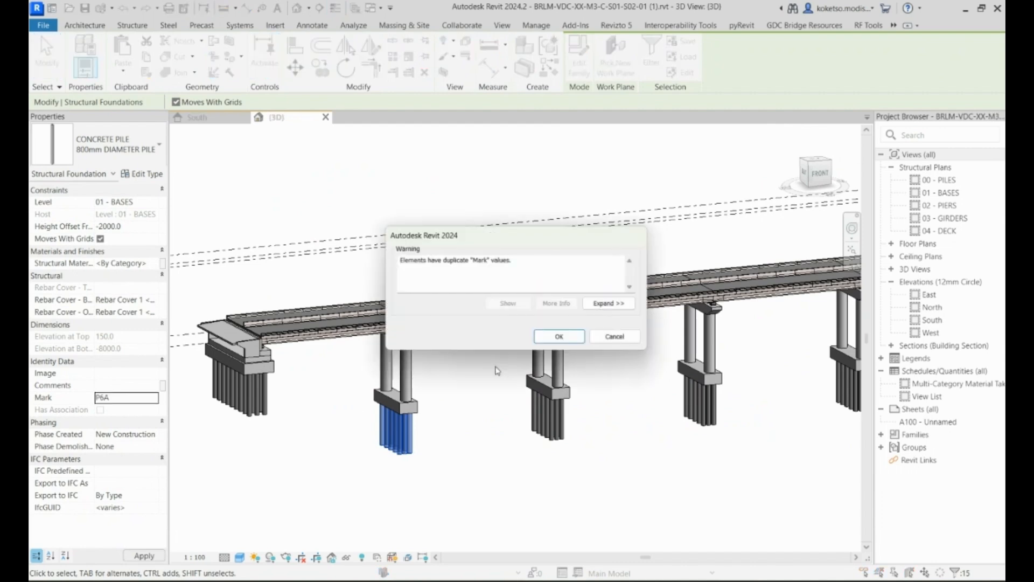
key(Return)
- Set the Mark of all piles under the left-hand abutment to P7A
scroll(296, 444, up, 1)
middle_drag(295, 443, 437, 462)
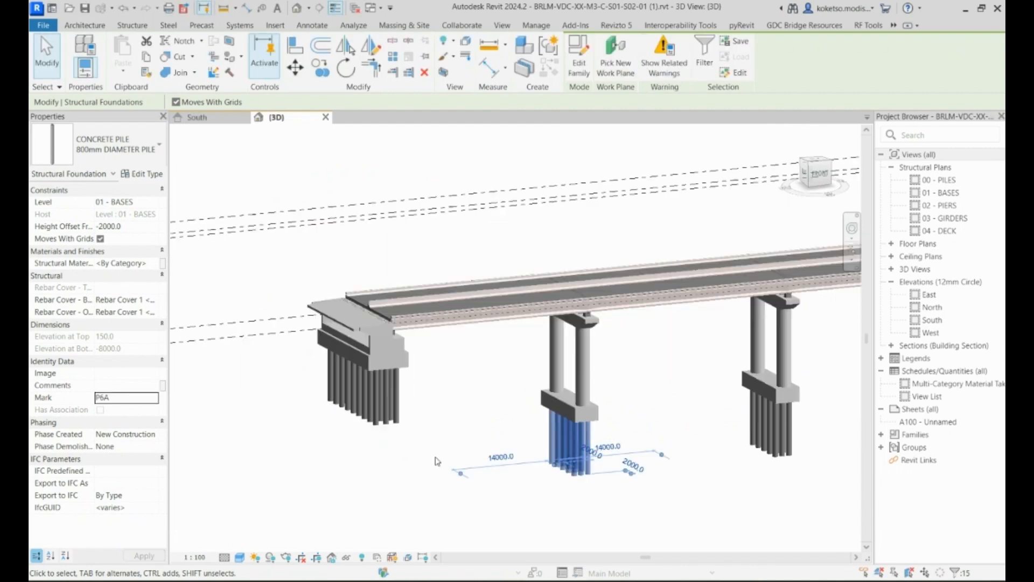
drag(437, 461, 279, 388)
click(122, 399)
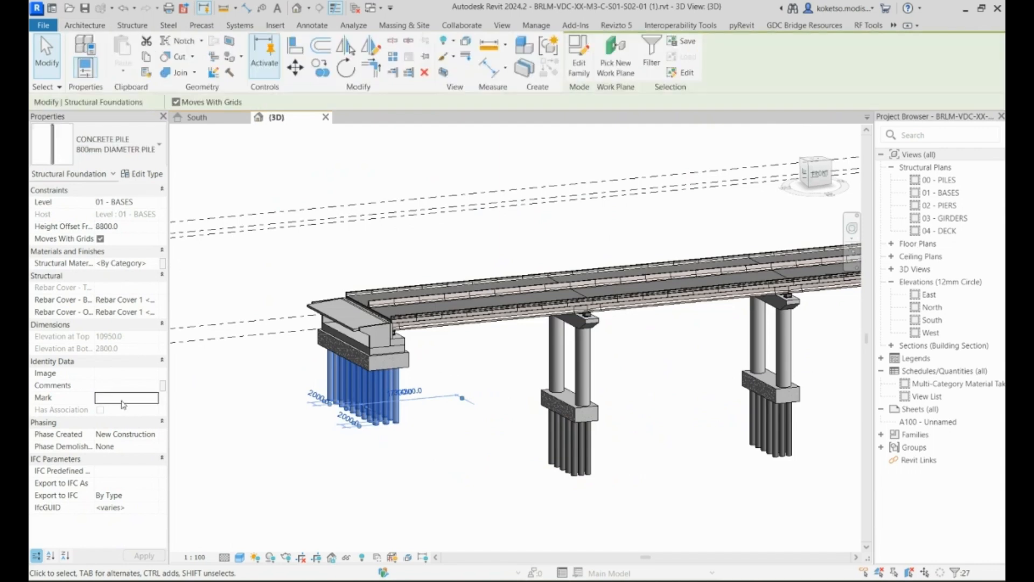
text(P7A)
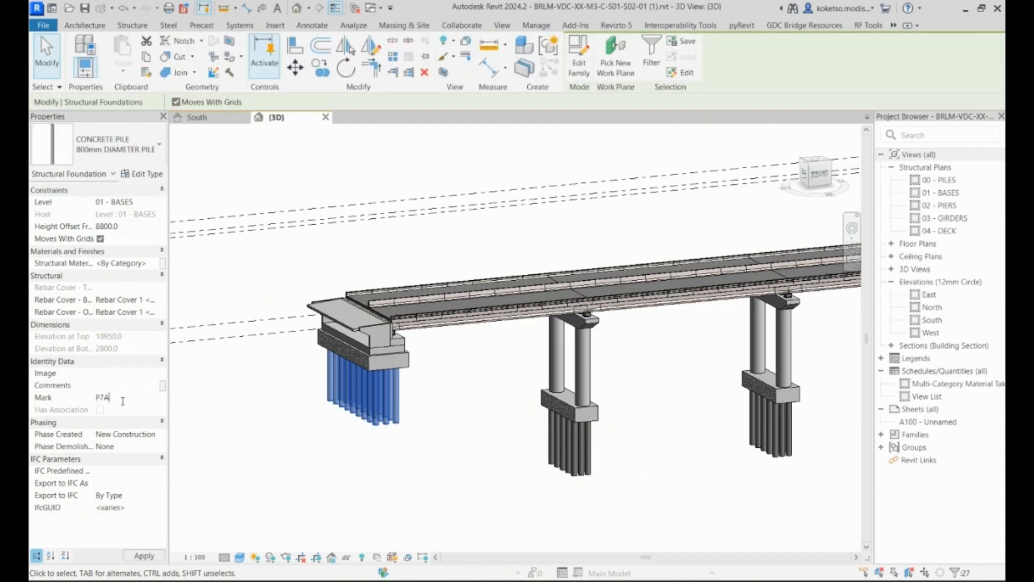
key(Return)
key(Return)
- Examine the rectangular footing and the 75mm blinding layer beneath the right-hand abutment, selecting each one individually
scroll(655, 347, down, 3)
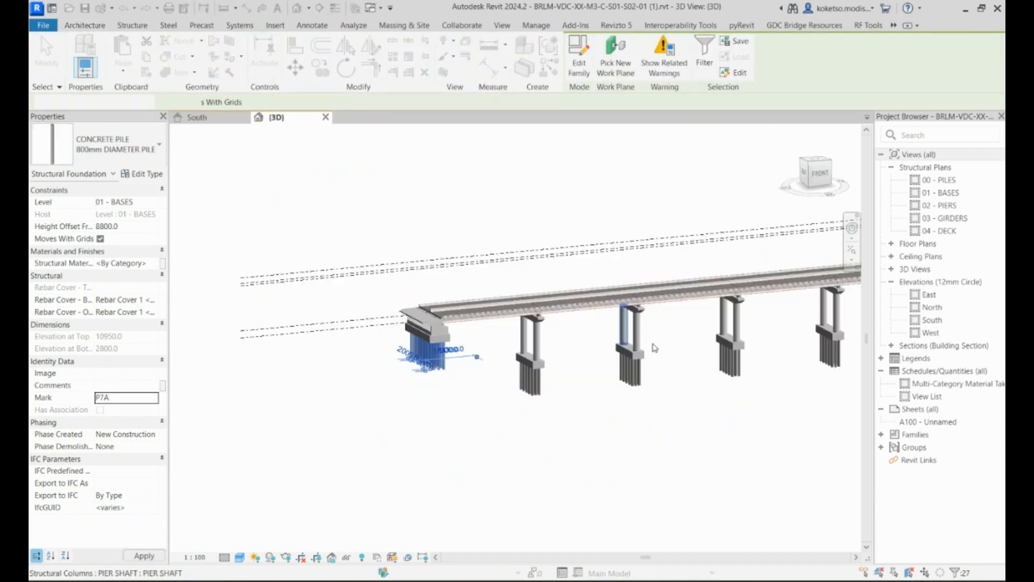
middle_drag(655, 347, 299, 307)
scroll(617, 265, up, 5)
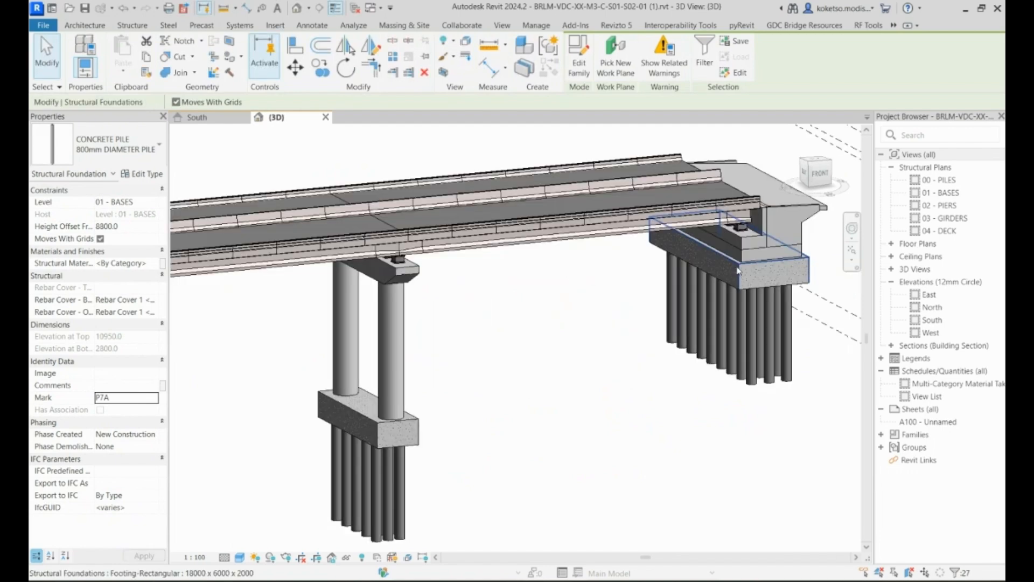
middle_drag(737, 270, 666, 290)
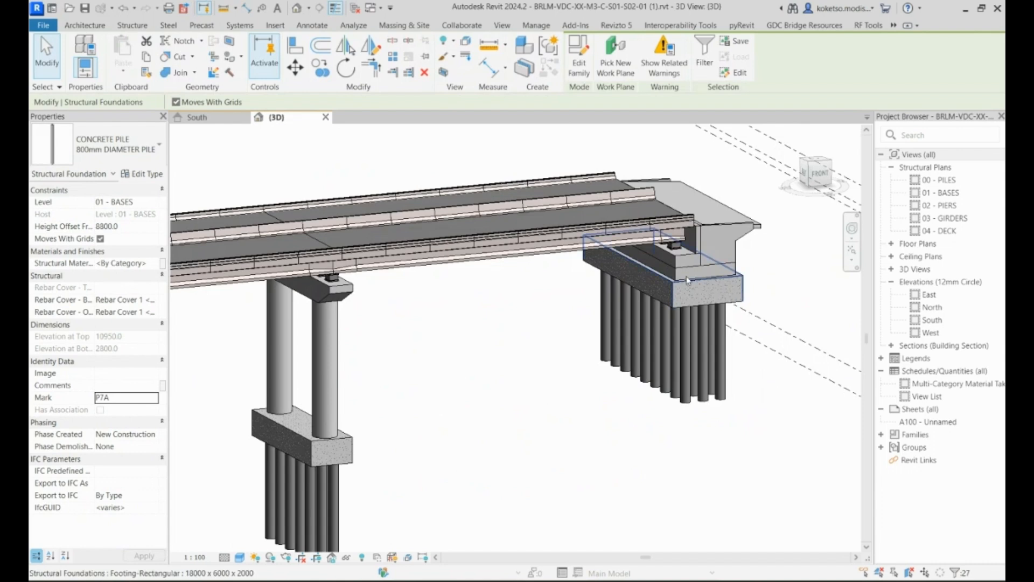
key(Escape)
click(722, 283)
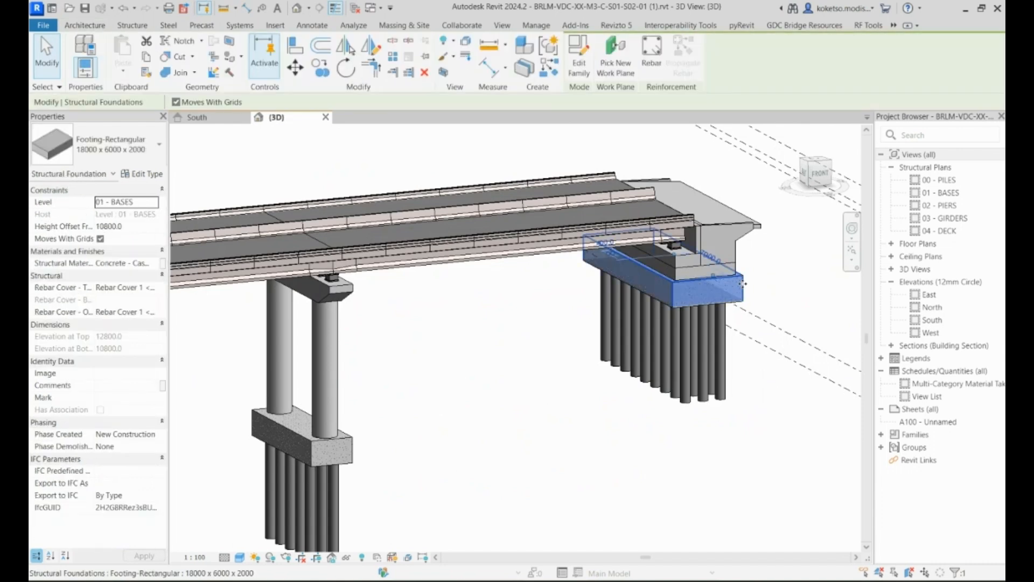
shift+middle_drag(742, 283, 759, 297)
scroll(759, 296, up, 4)
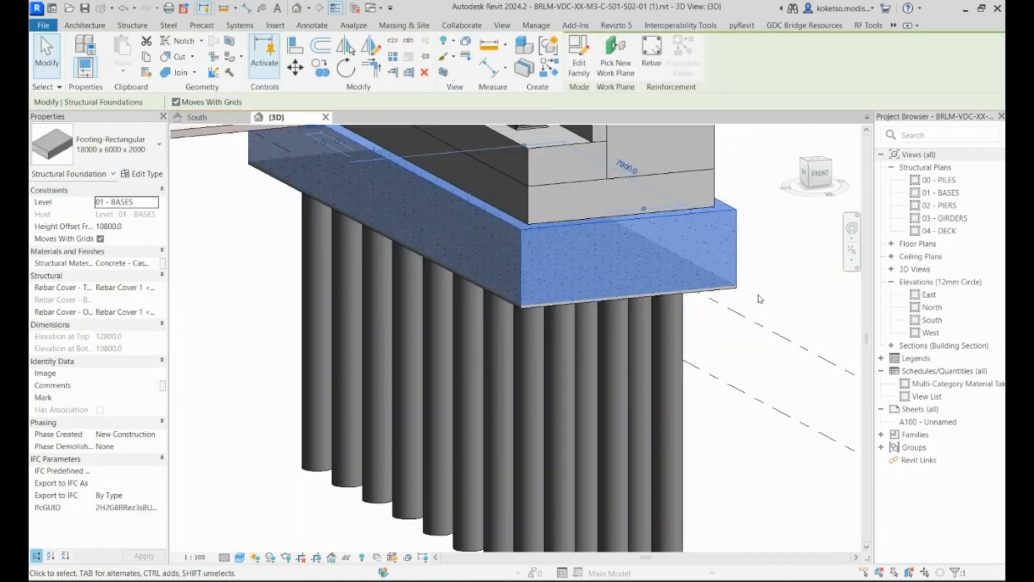
click(758, 295)
click(737, 295)
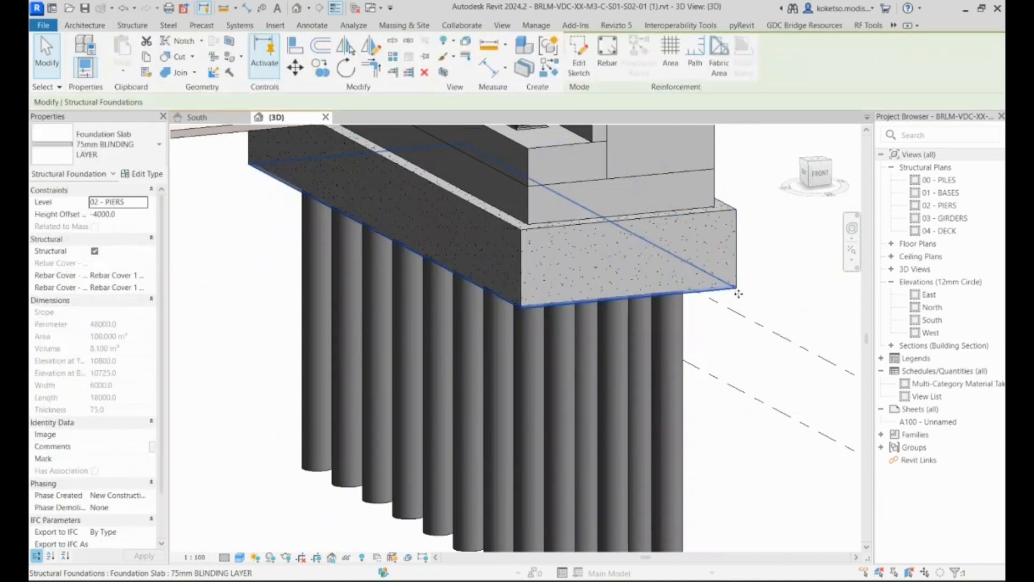
click(751, 301)
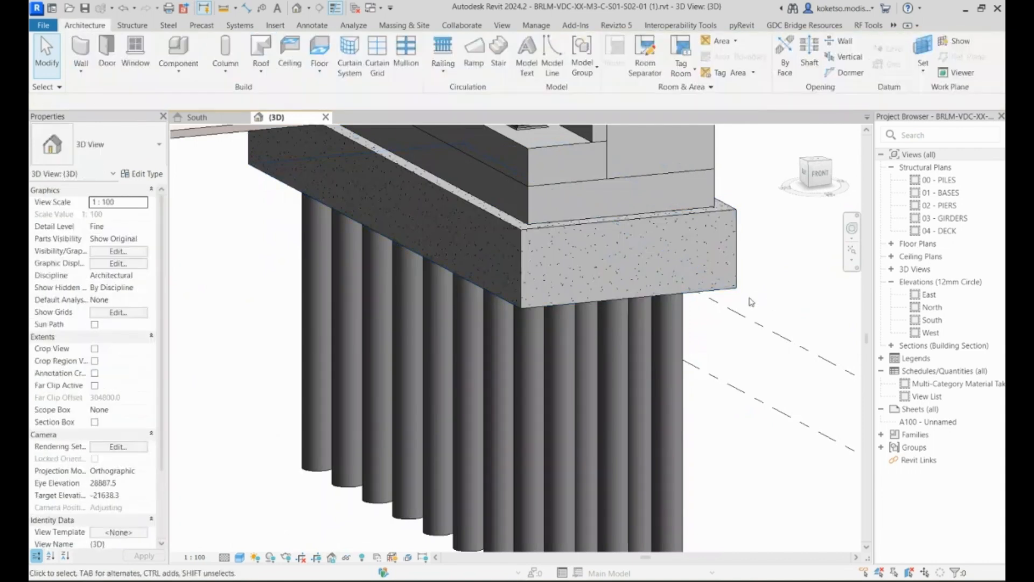
- Set the Mark of the footing and blinding layer under the right-hand abutment to P1B
drag(754, 298, 728, 196)
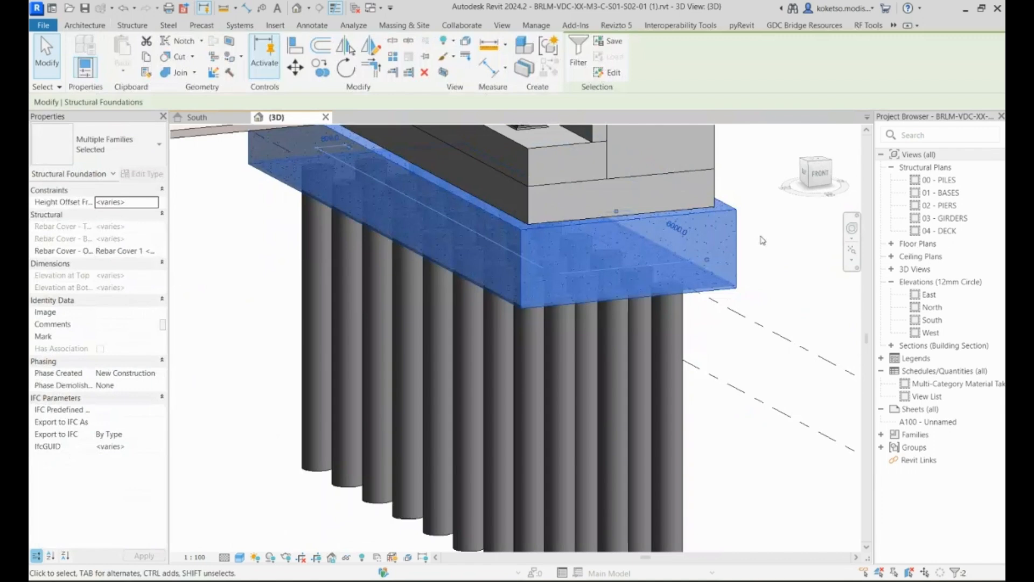
scroll(763, 240, down, 5)
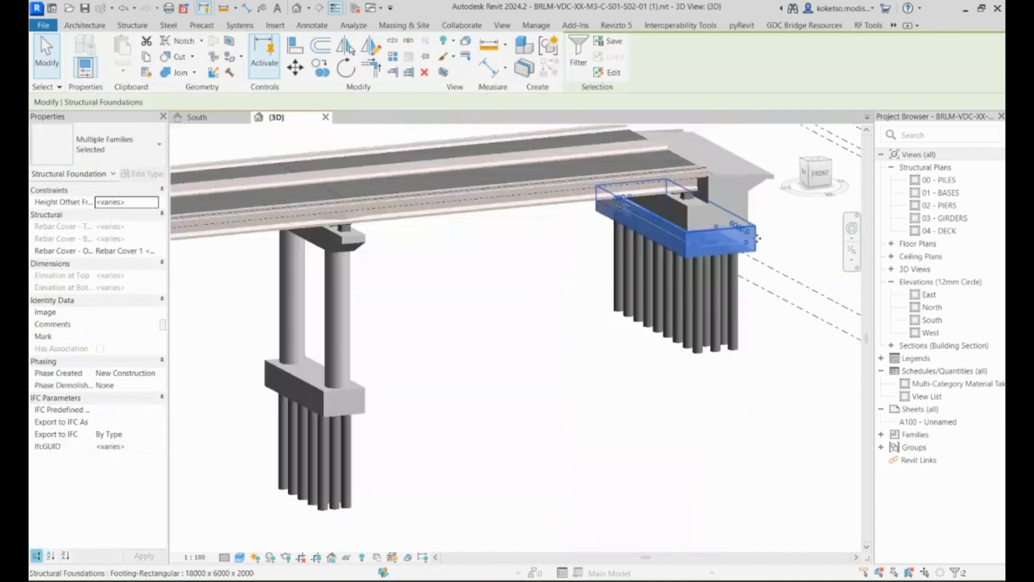
click(126, 338)
text(P)
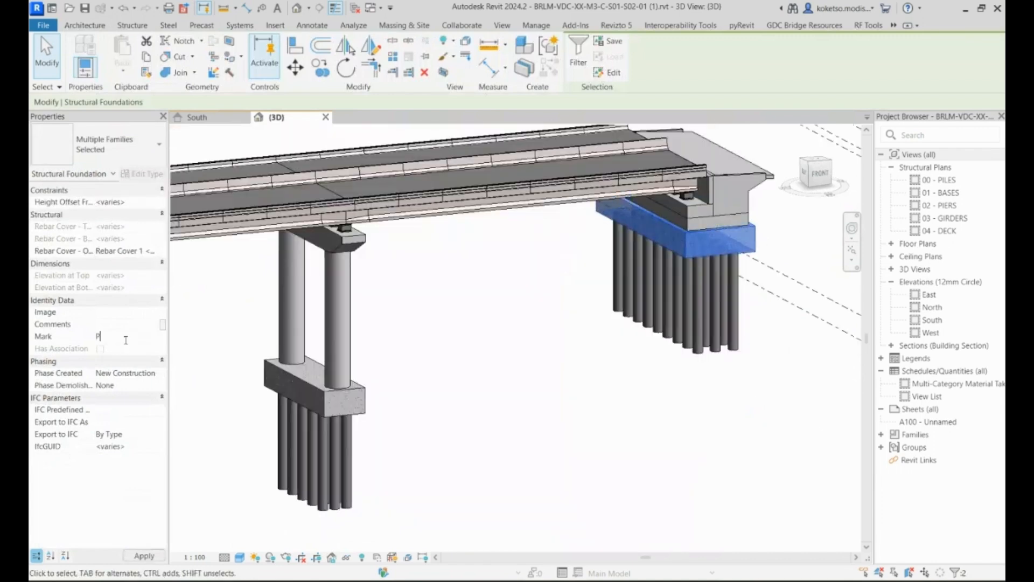
text(1B)
key(Return)
key(Return)
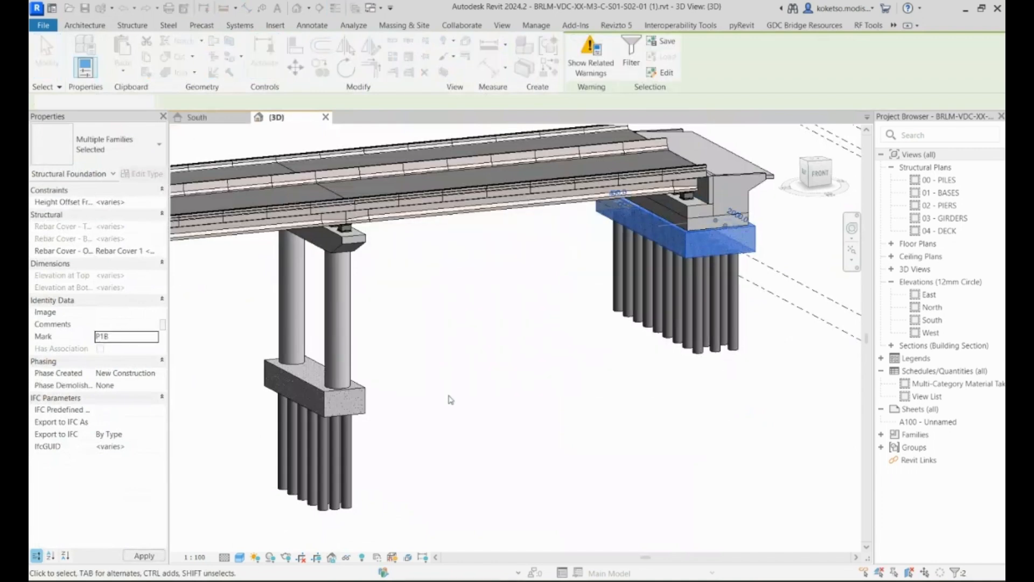
click(448, 400)
- Set the Mark of the footing and blinding layer under the first pier from the right-hand abutment to P2B
scroll(361, 426, up, 2)
middle_drag(361, 426, 560, 392)
click(565, 315)
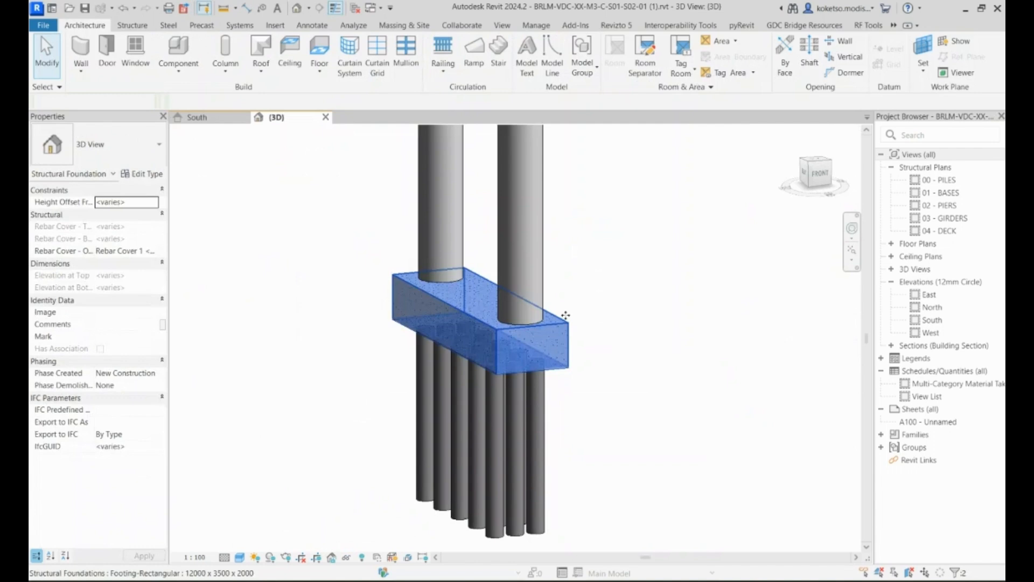
scroll(564, 315, down, 4)
middle_drag(523, 369, 529, 372)
click(118, 337)
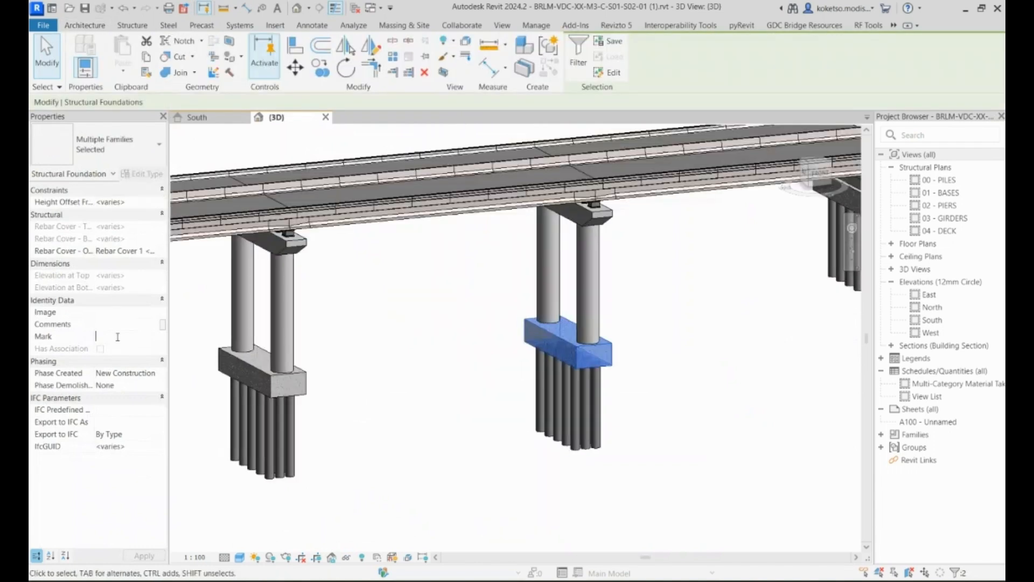
text(P2B)
key(Return)
click(561, 338)
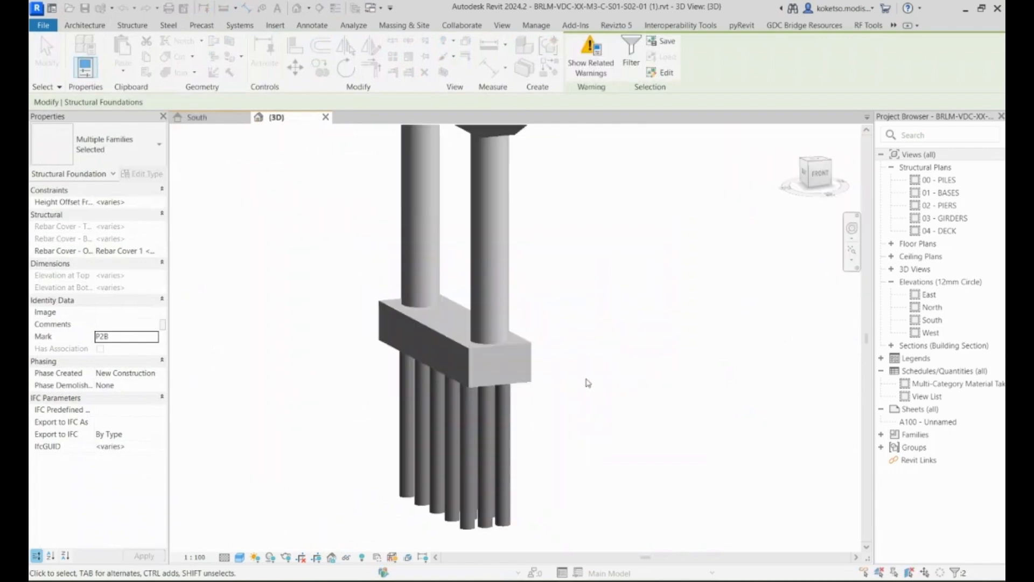
- Set the Mark of the footing and blinding layer under the second pier from the right-hand abutment to P3B
click(509, 337)
click(118, 336)
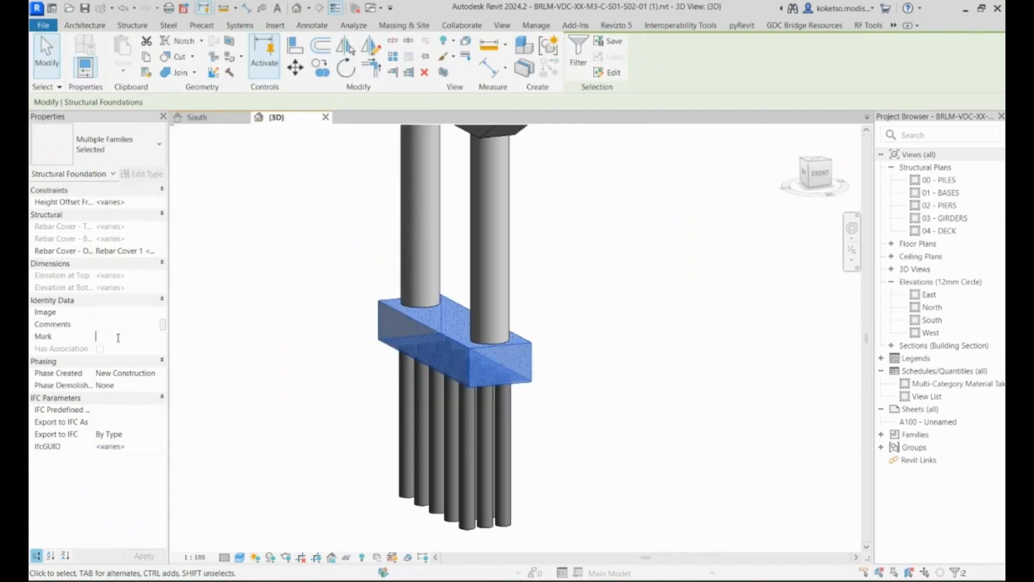
text(P3B)
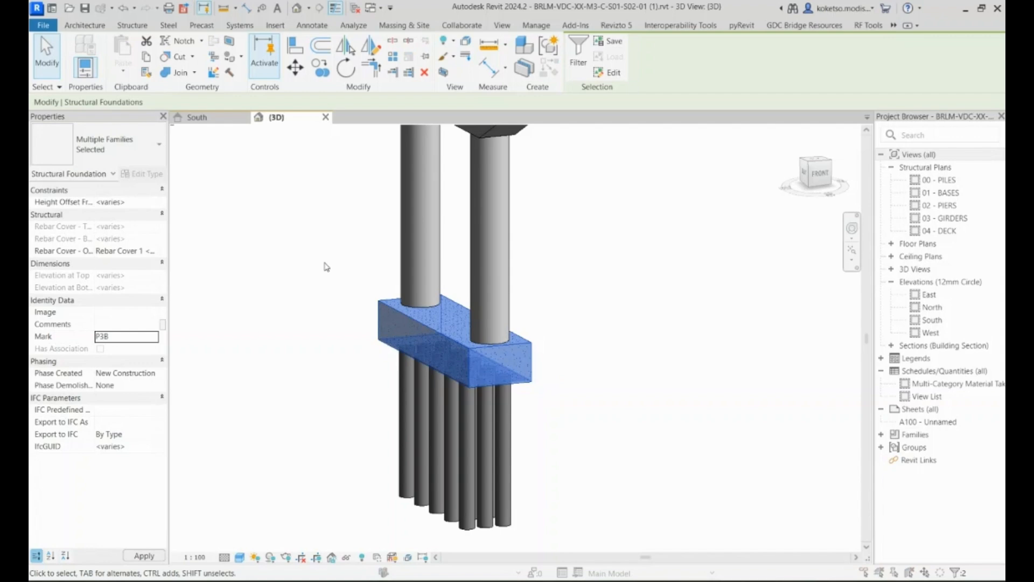
click(561, 338)
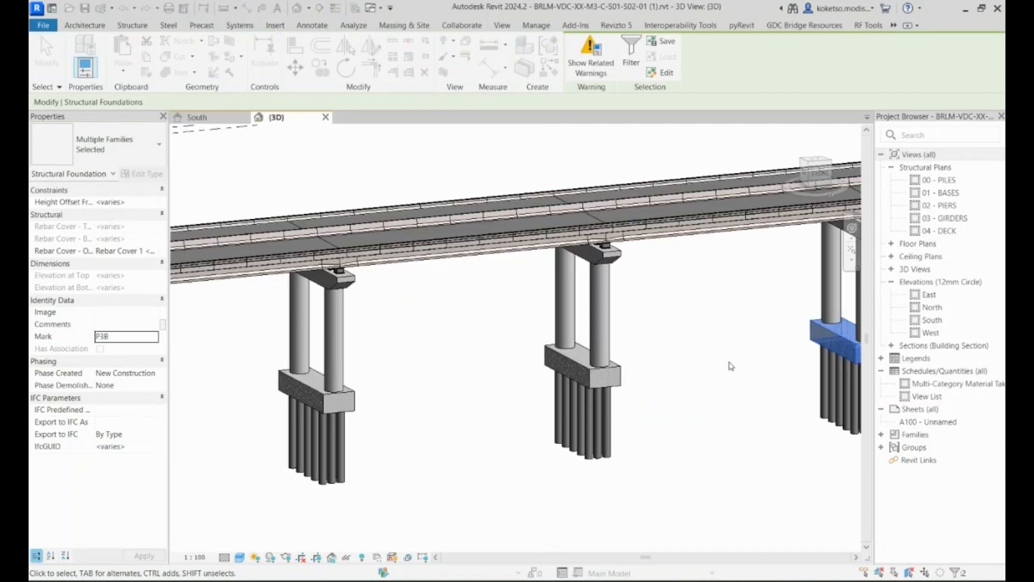
click(731, 366)
- Set the Mark of the footing and blinding layer under the third pier from the right-hand abutment to P4B
scroll(730, 366, up, 2)
click(597, 359)
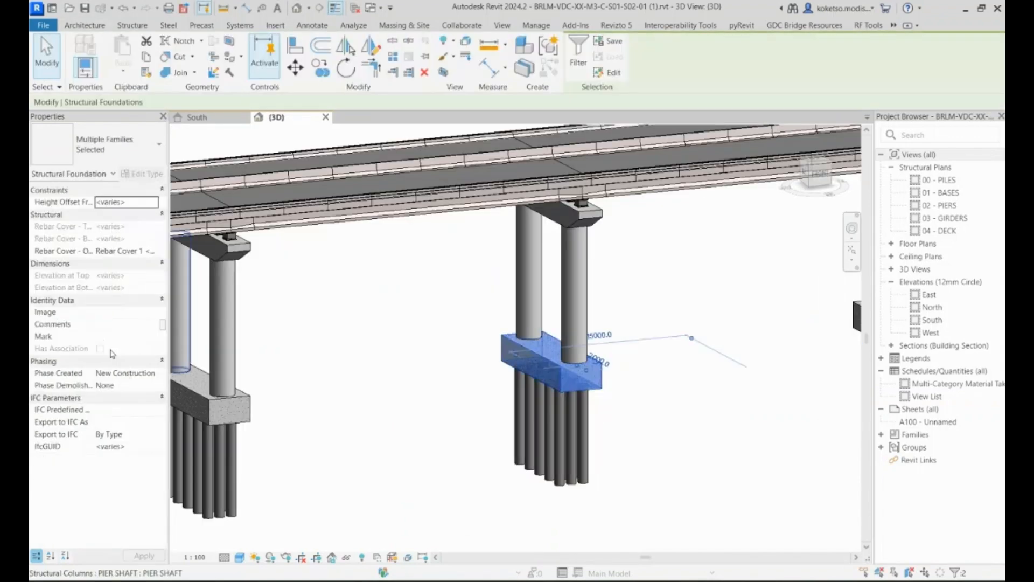
click(117, 338)
text(P4)
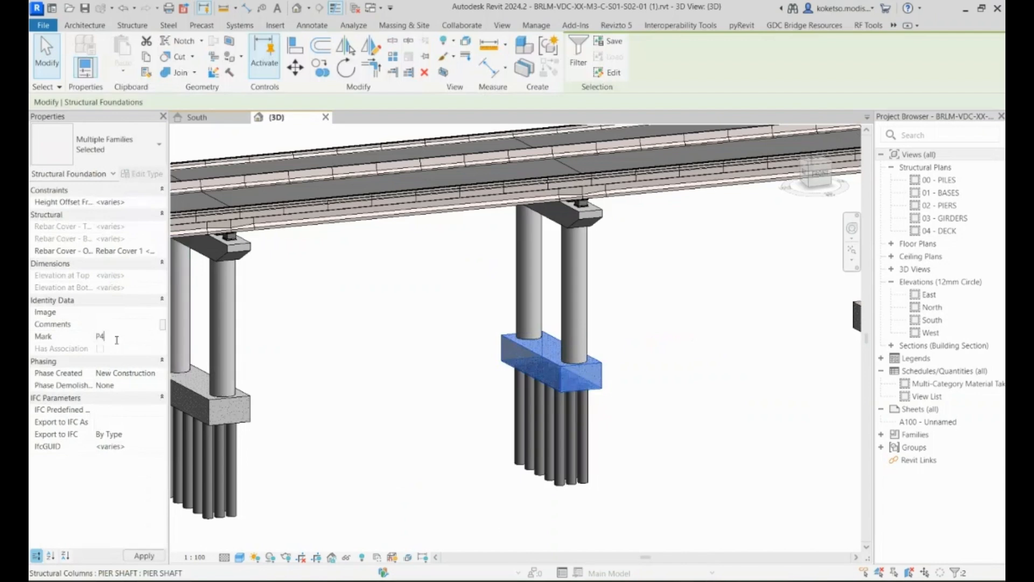
text(B)
click(561, 338)
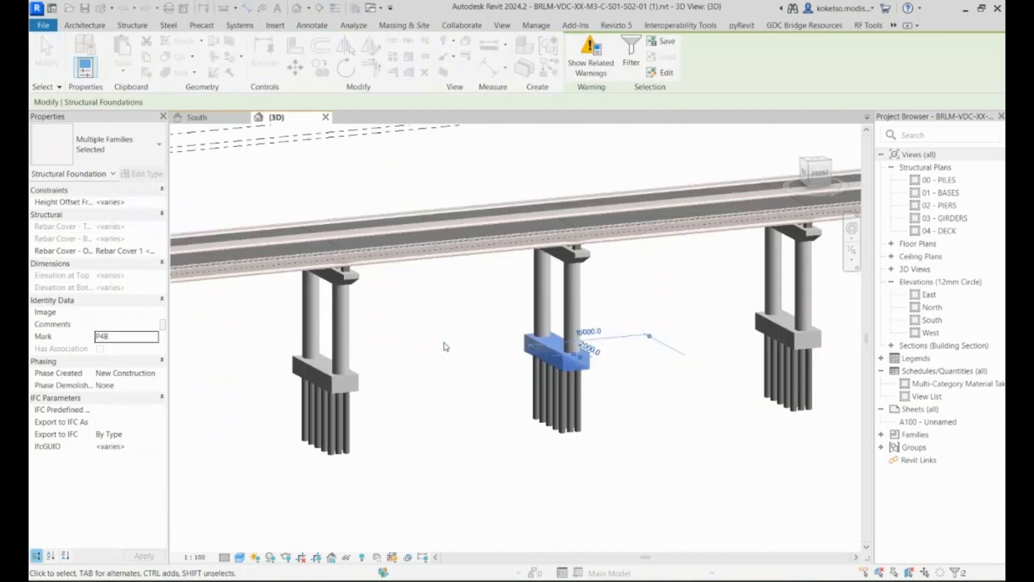
- Set the Mark of the footing and blinding layer under the fourth pier from the right-hand abutment to P5B
scroll(386, 402, up, 3)
middle_drag(386, 402, 603, 389)
click(525, 358)
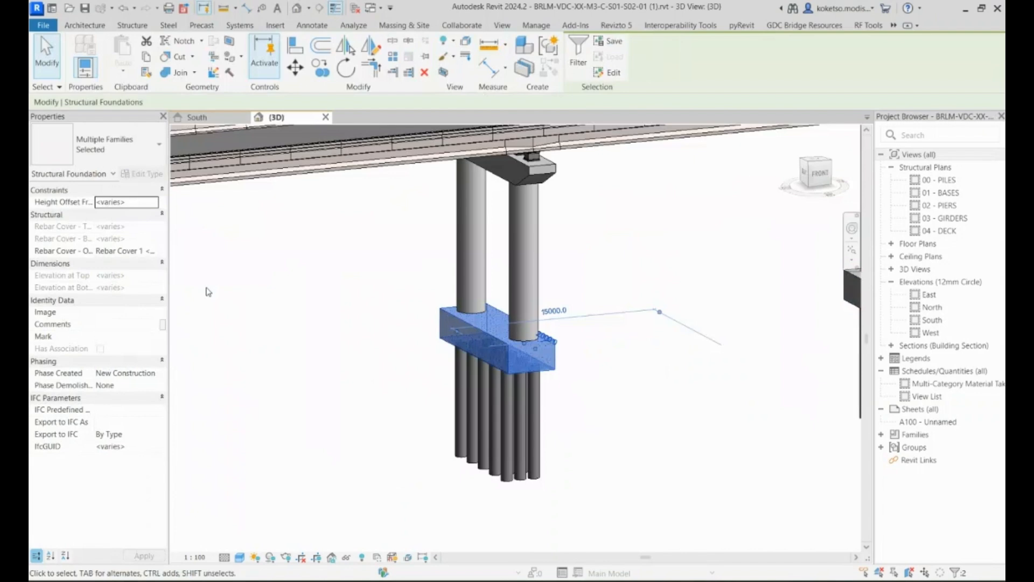
click(112, 336)
text(P)
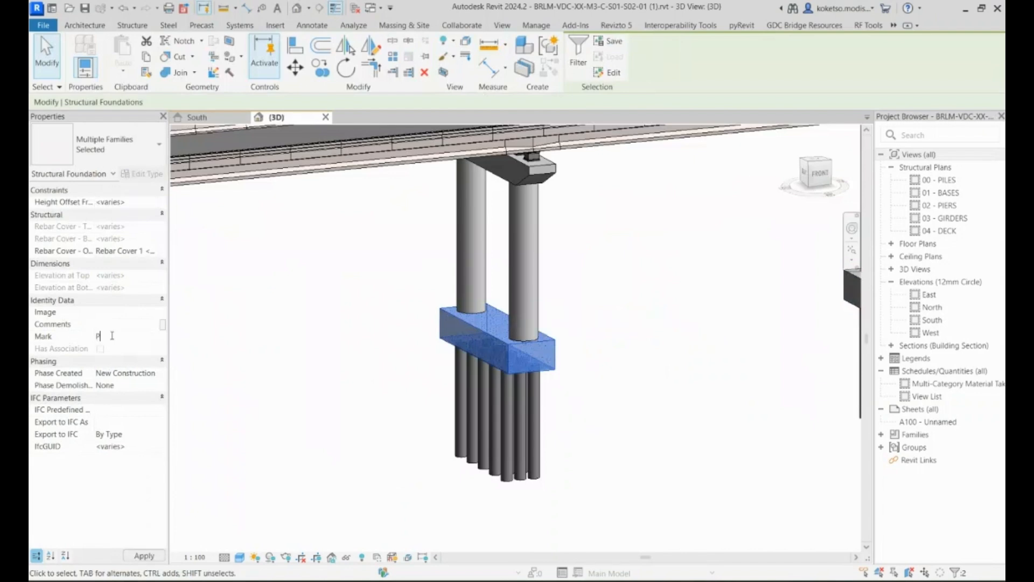
text(5B)
key(Return)
key(Return)
- Set the Mark of the footing and blinding layer under the fifth pier, next to the left-hand abutment, to P6B
scroll(508, 354, down, 5)
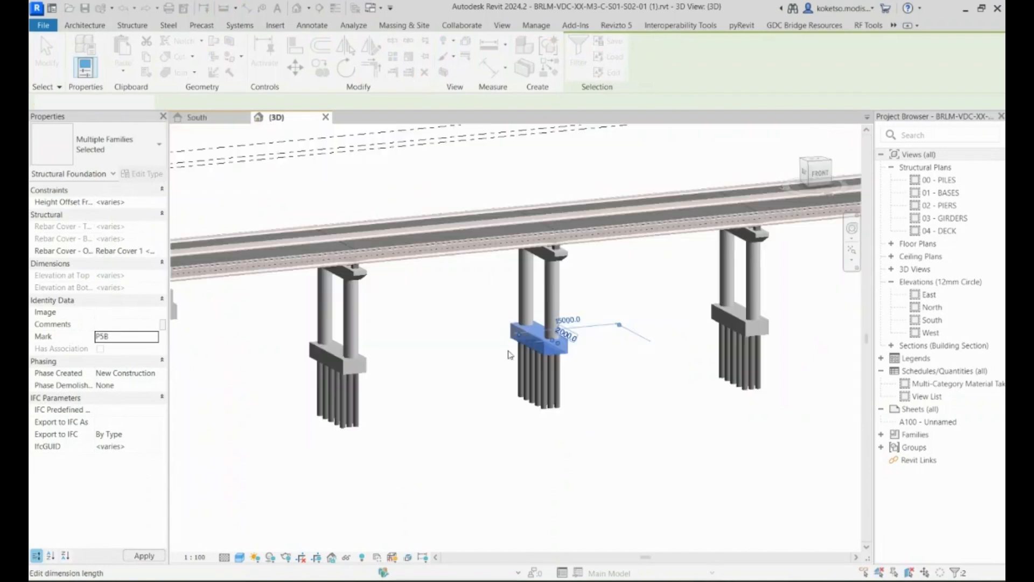
scroll(546, 348, up, 5)
click(575, 327)
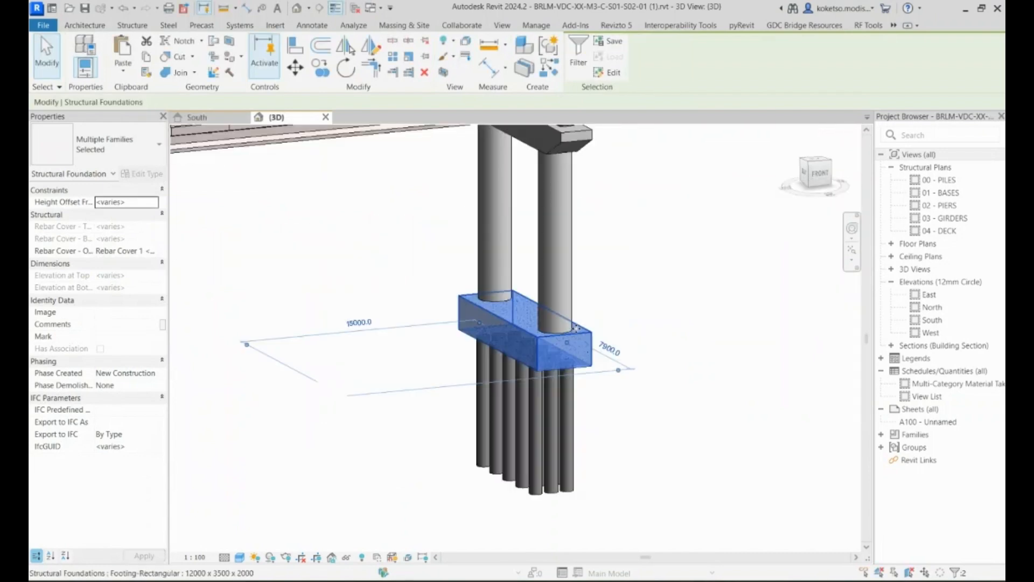
click(110, 342)
text(P)
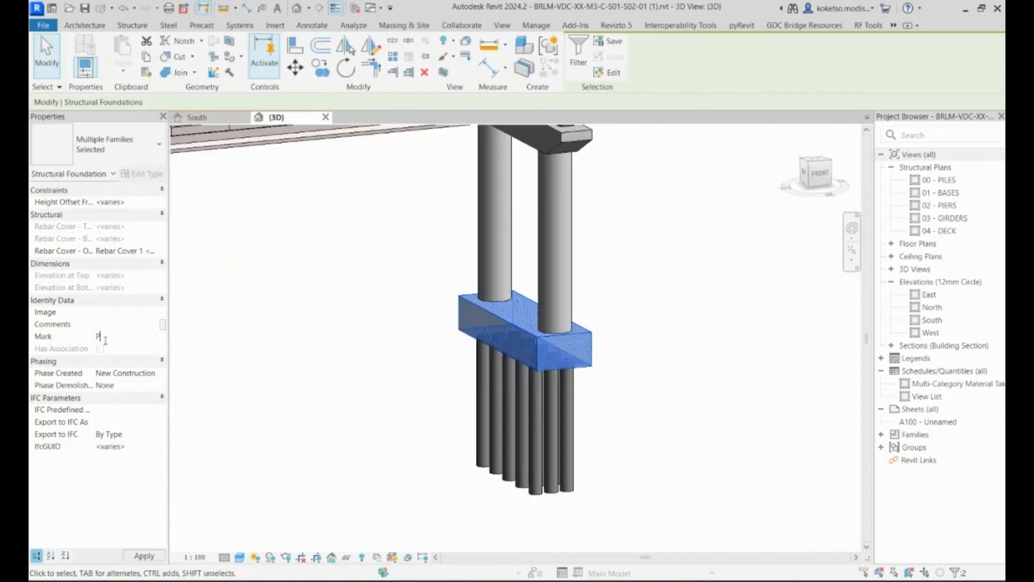
text(6B)
key(Return)
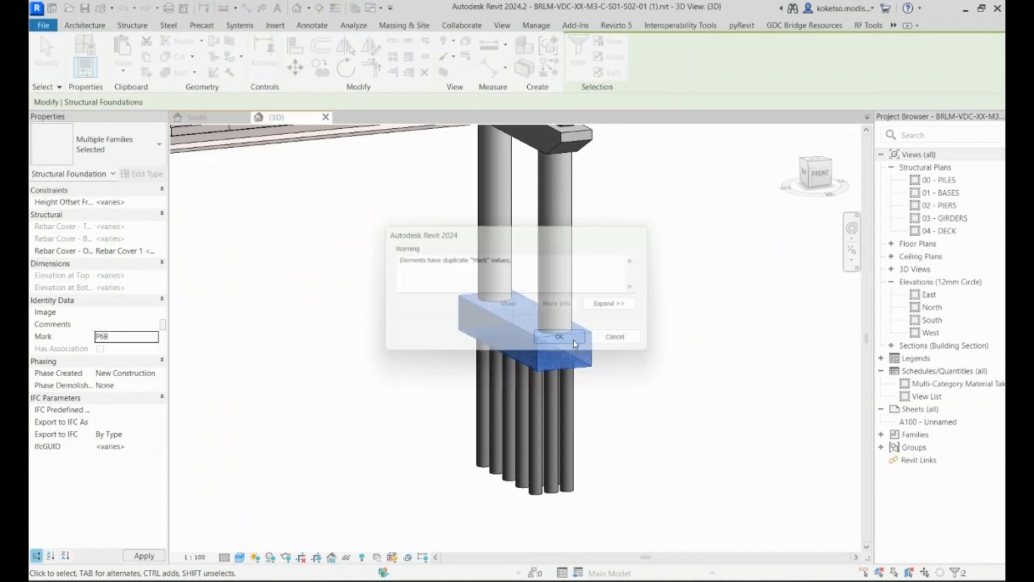
click(559, 336)
- Set the Mark of the footing and blinding layer under the left-hand abutment to P7B
scroll(440, 324, up, 4)
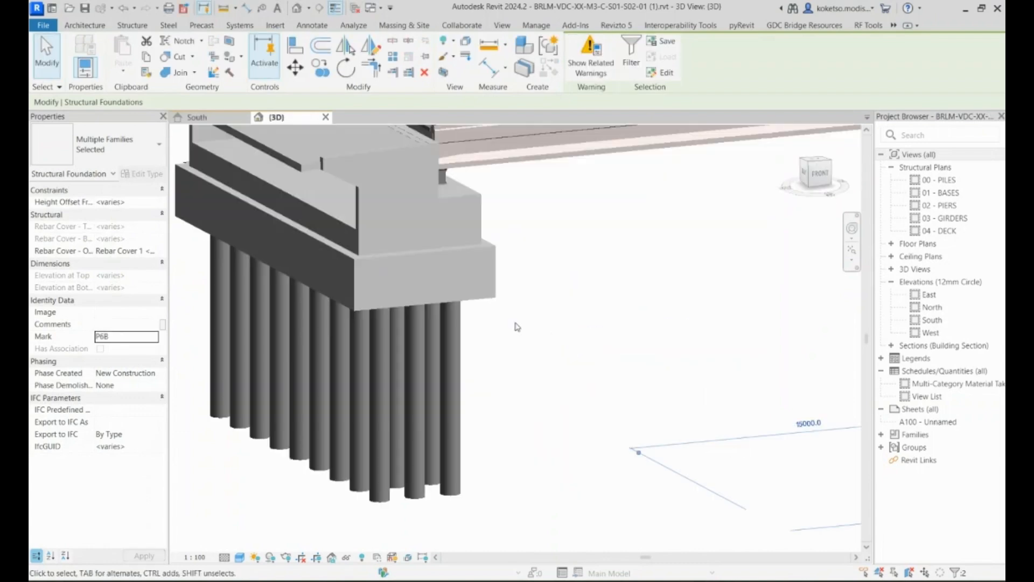
click(372, 303)
click(117, 336)
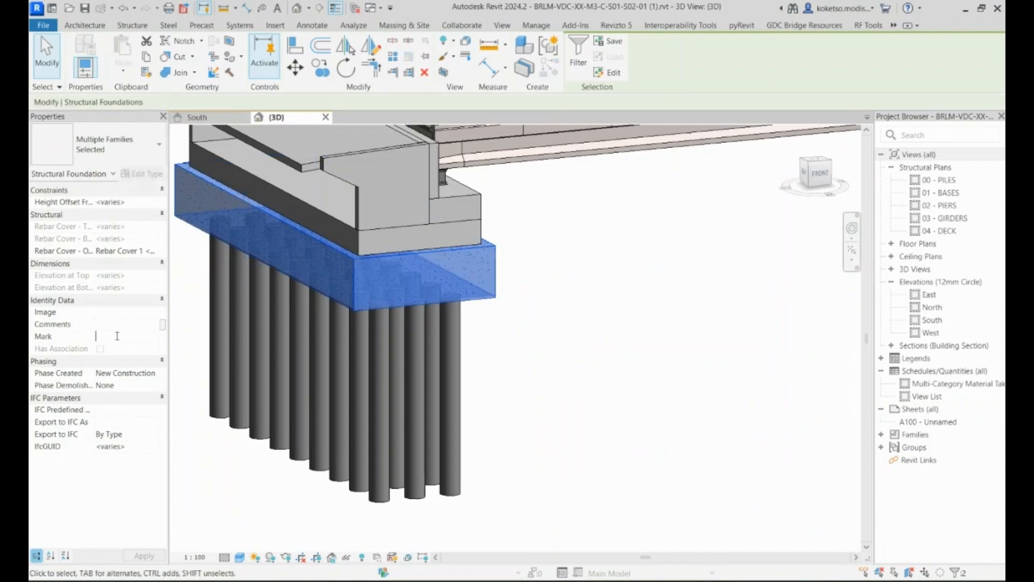
text(P7B)
key(Return)
click(556, 336)
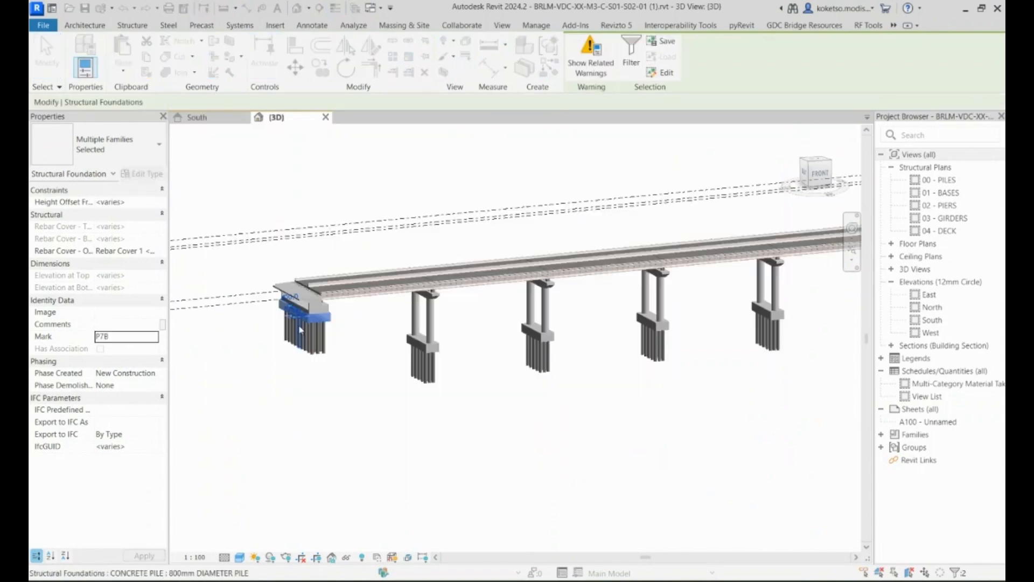
- Set the Mark of the right-hand abutment, together with its approach slab and corbel, to P1C
scroll(666, 227, up, 5)
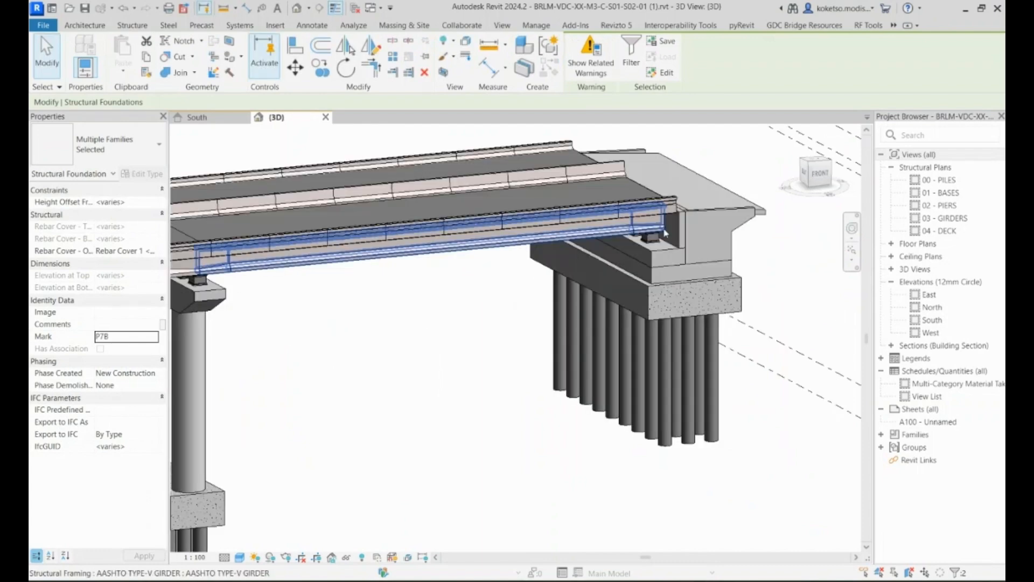
middle_drag(666, 231, 620, 275)
click(765, 240)
scroll(620, 275, up, 3)
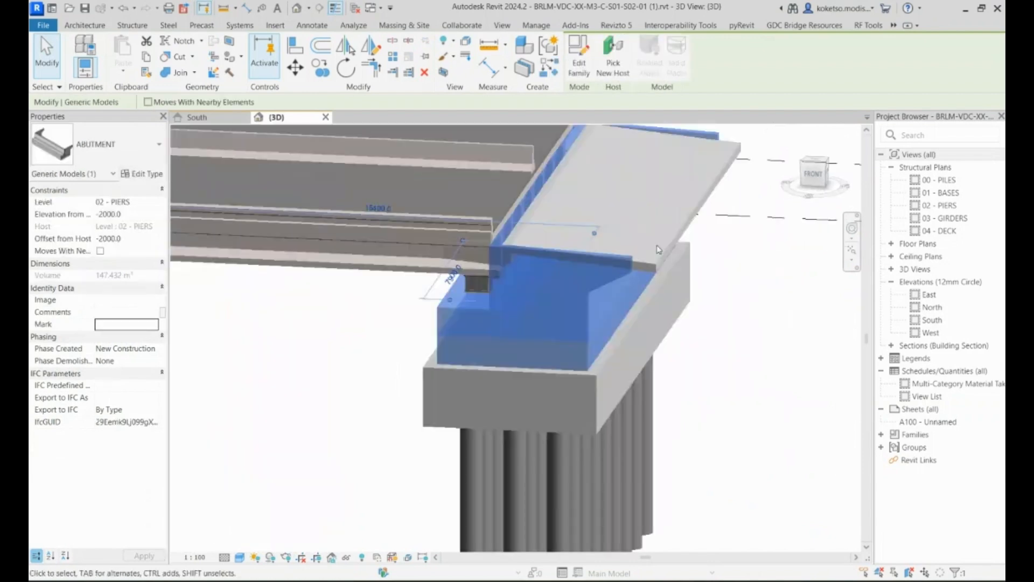
ctrl+click(662, 243)
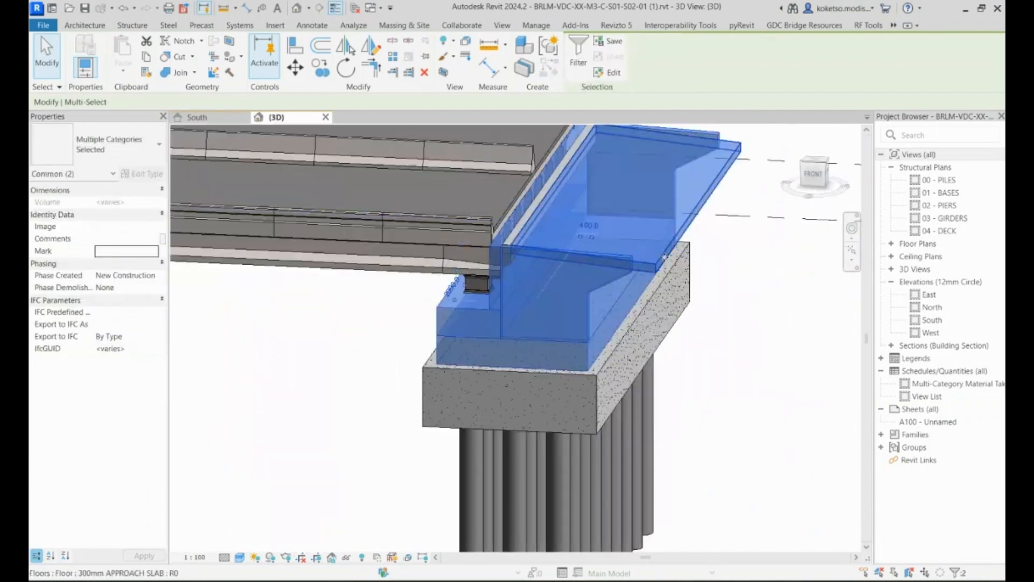
scroll(526, 214, up, 2)
shift+middle_drag(527, 214, 549, 236)
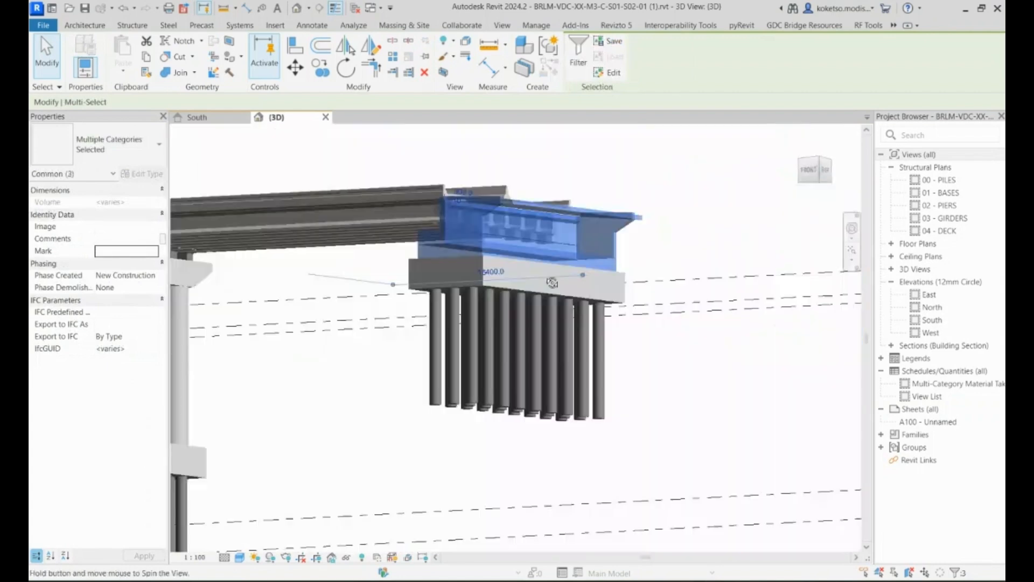
shift+middle_drag(552, 282, 571, 312)
scroll(646, 301, down, 4)
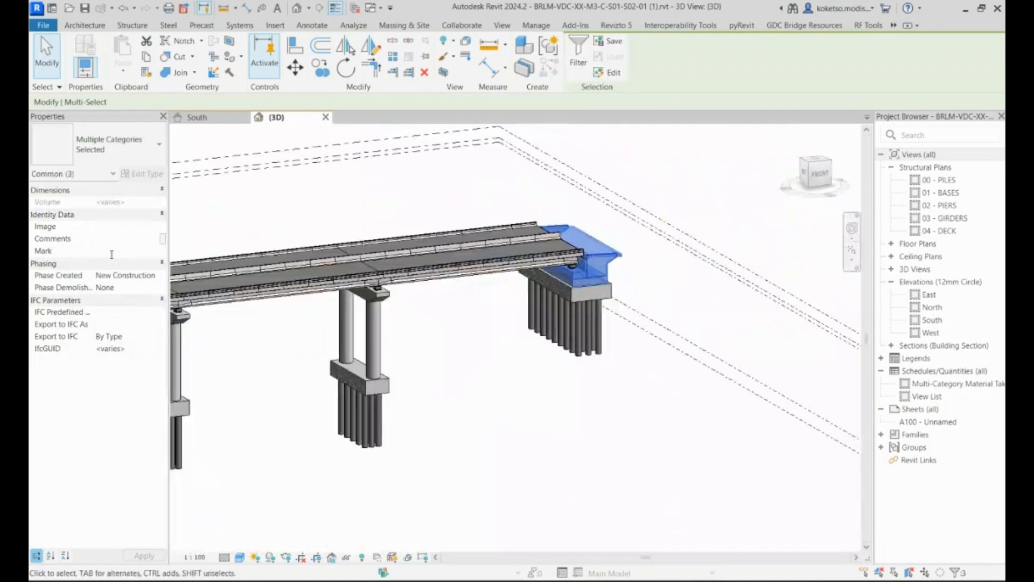
click(111, 252)
text(P1C)
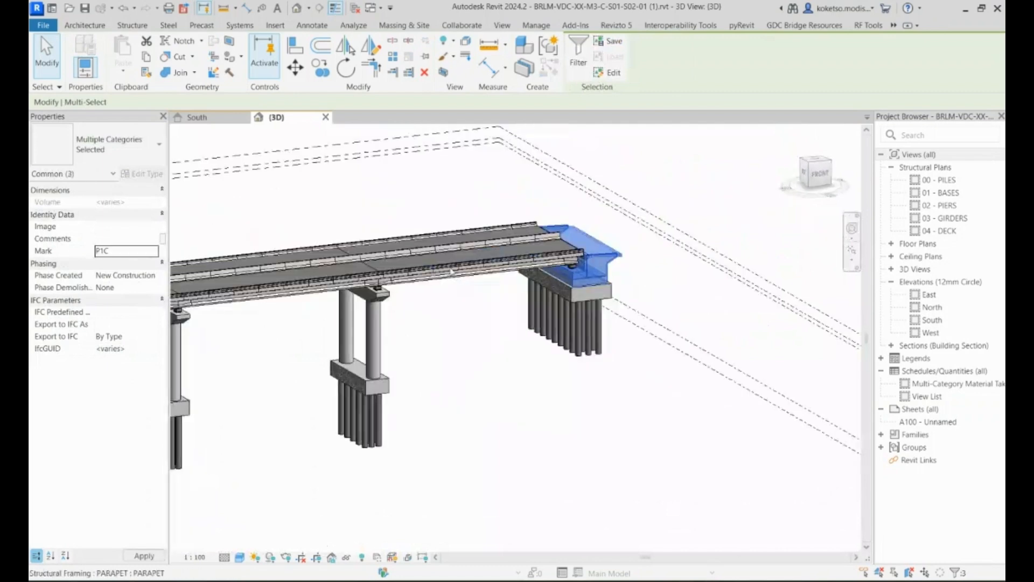
- Set the Mark of both shafts and the cap of the first pier from the right-hand abutment to P2C
middle_drag(451, 272, 573, 330)
scroll(466, 317, up, 3)
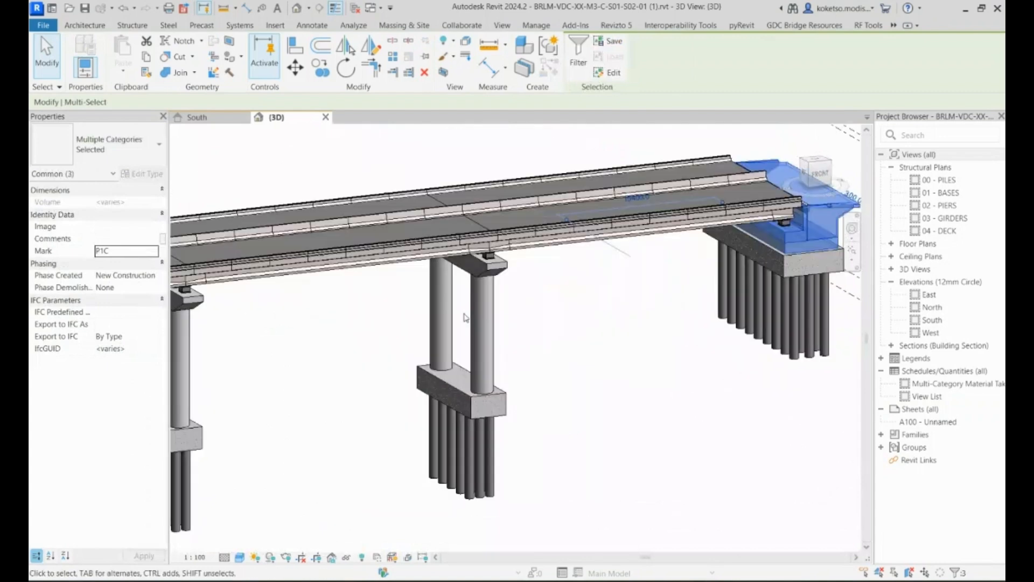
click(466, 318)
shift+middle_drag(465, 318, 549, 307)
drag(550, 307, 406, 281)
shift+middle_drag(406, 281, 478, 246)
ctrl+click(478, 246)
scroll(537, 262, down, 3)
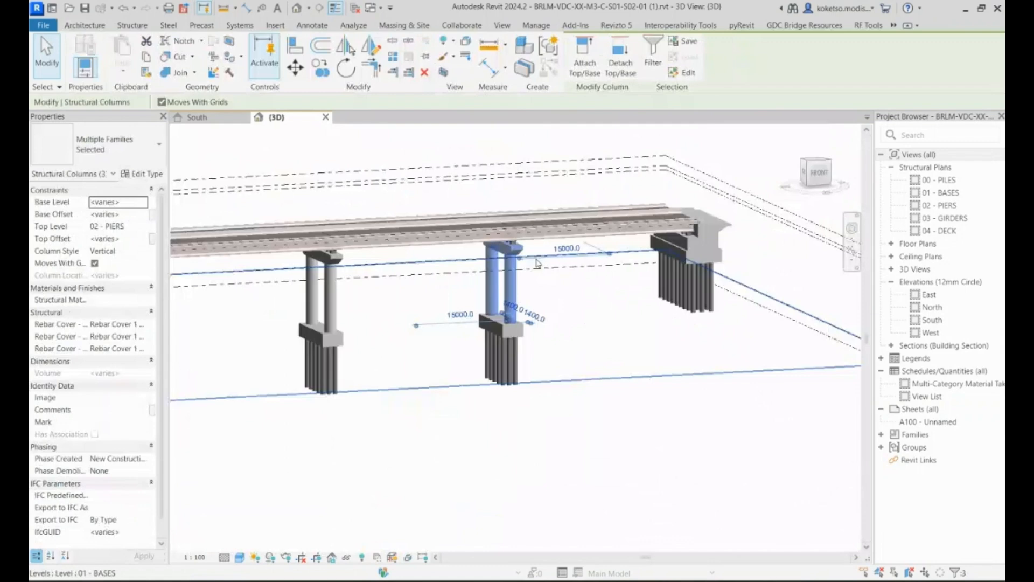
click(108, 422)
text(P2C)
key(Return)
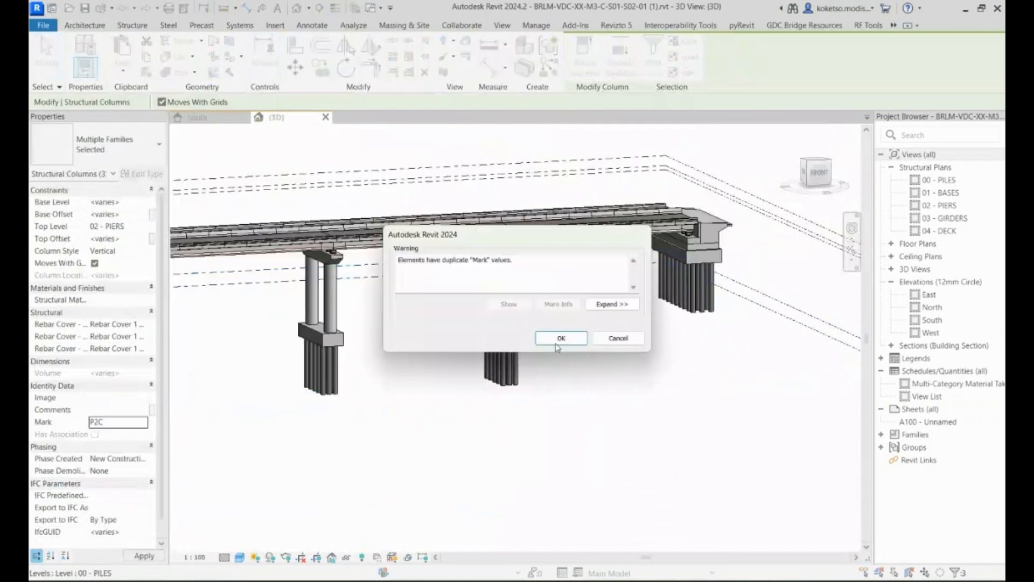
click(560, 340)
- Set the Mark of both shafts and the cap of the second pier from the right-hand abutment to P3C
scroll(472, 307, up, 3)
drag(619, 334, 473, 302)
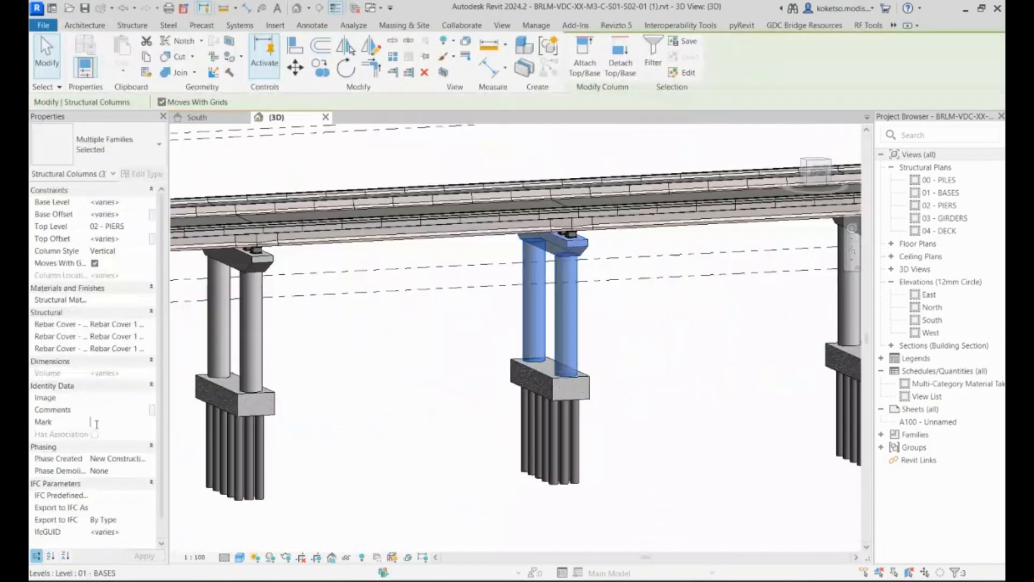
text(P1)
text(3C)
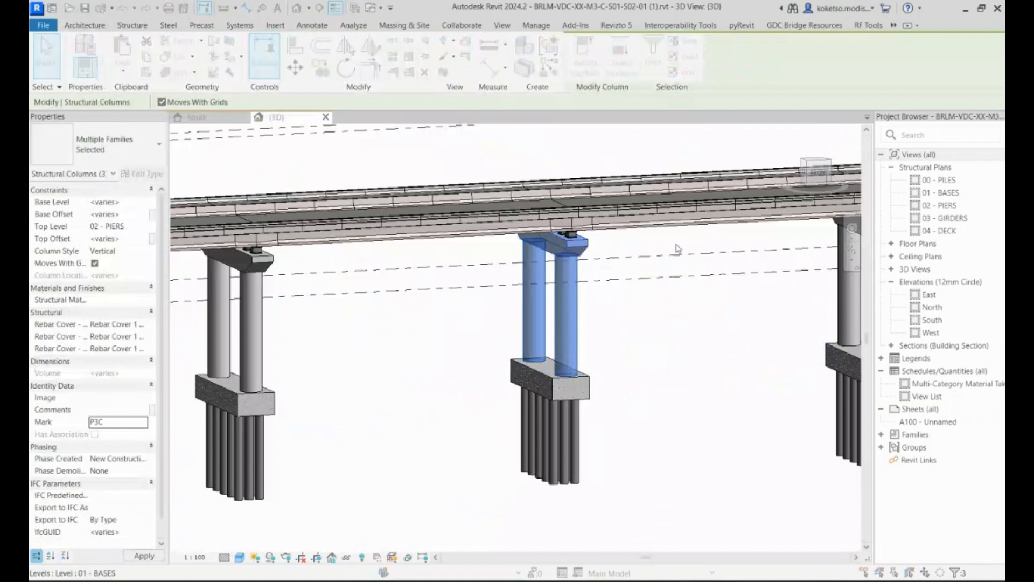
click(560, 338)
- Set the Mark of both shafts and the cap of the third pier from the right-hand abutment to P4C
scroll(487, 300, up, 3)
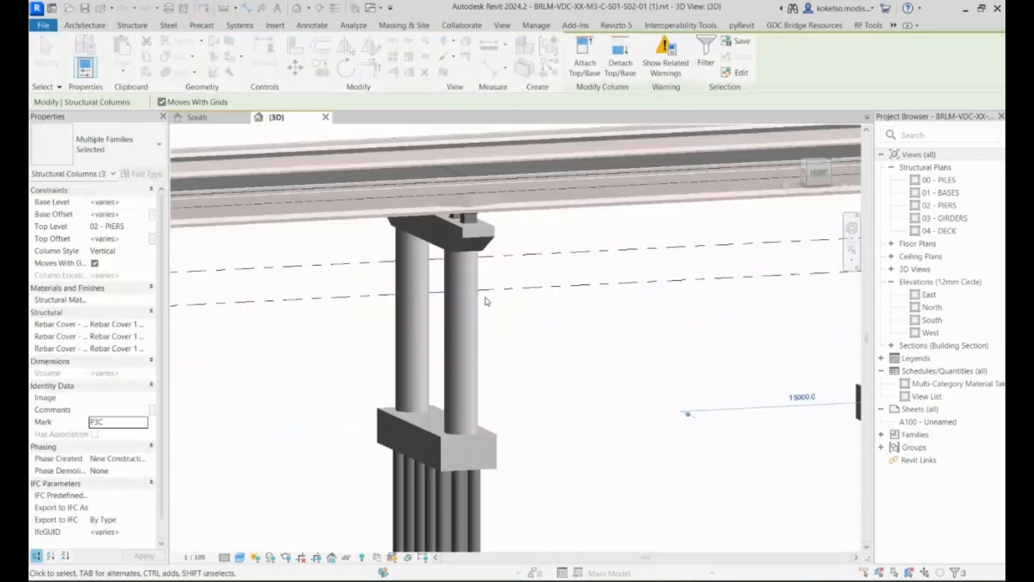
shift+click(465, 235)
ctrl+click(465, 235)
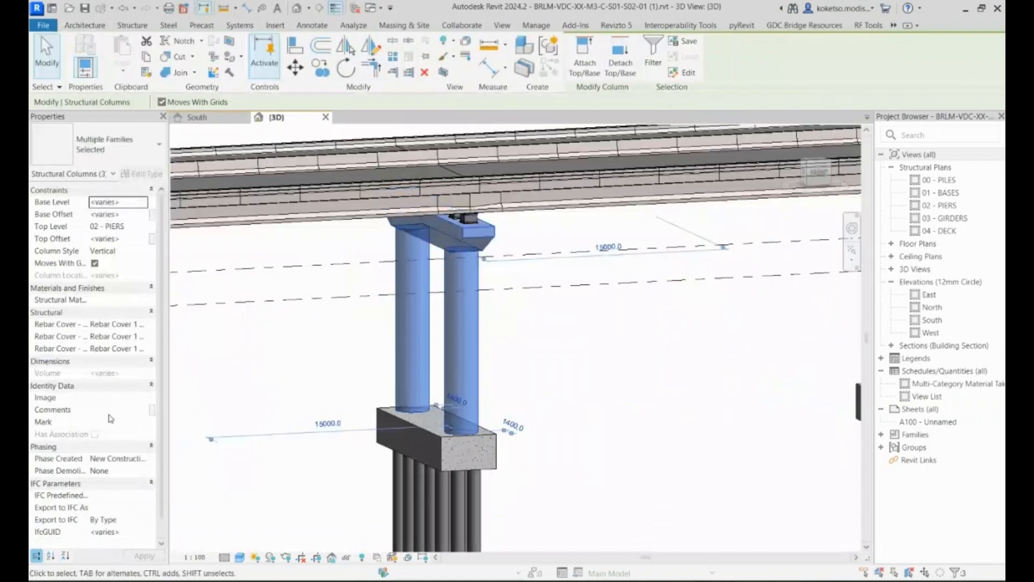
click(108, 423)
text(P4C)
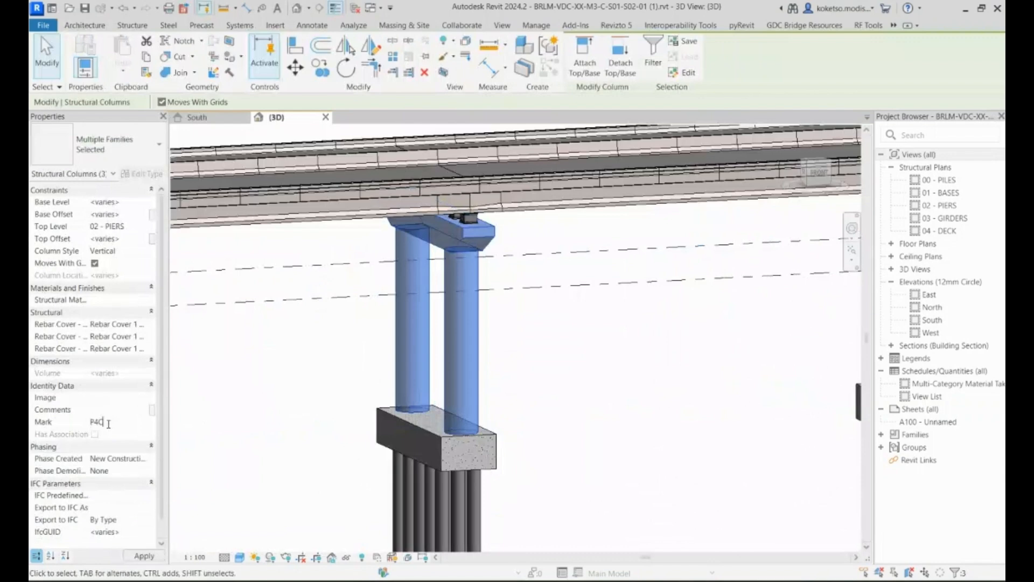
key(Return)
click(559, 338)
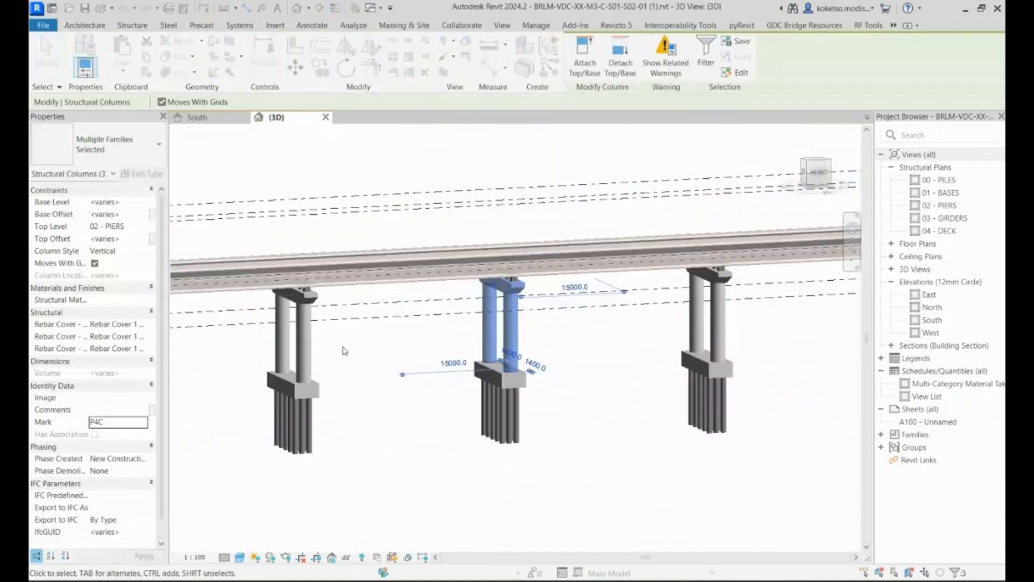
- Set the Mark of both shafts and the cap of the fourth pier from the right-hand abutment to P5C
click(345, 351)
scroll(381, 390, up, 3)
drag(619, 321, 512, 311)
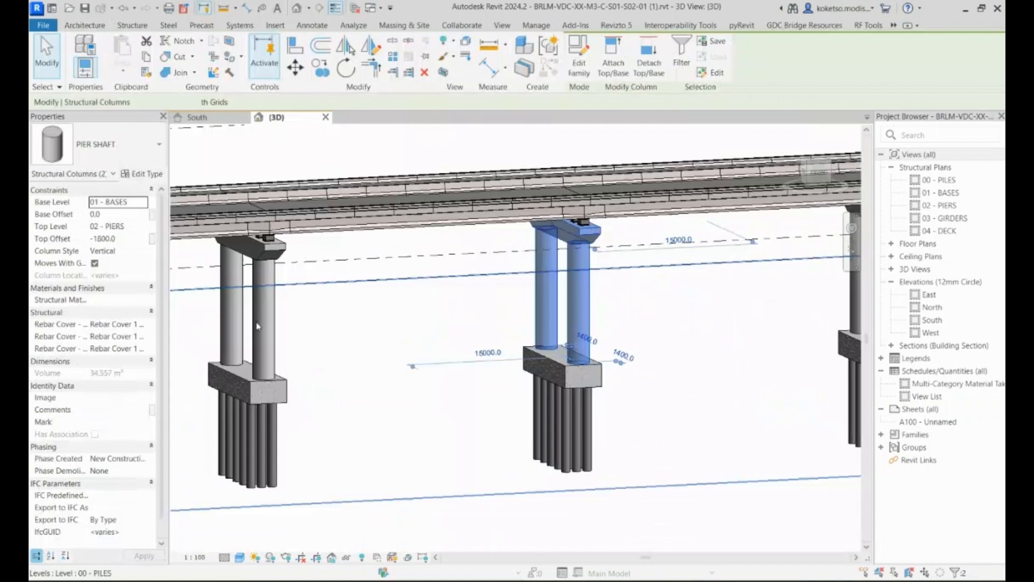
click(110, 426)
text(P5)
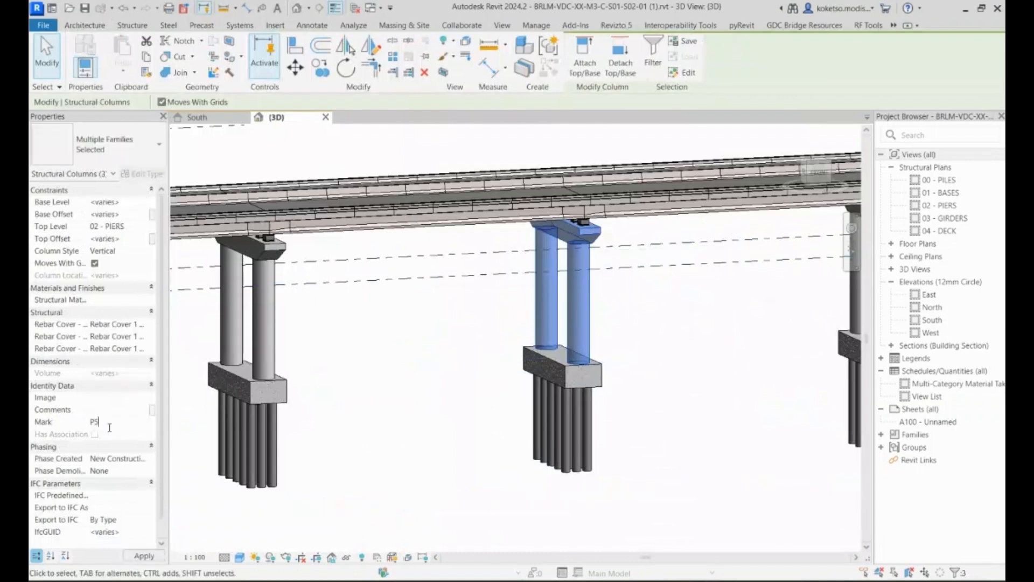
text(C)
click(542, 333)
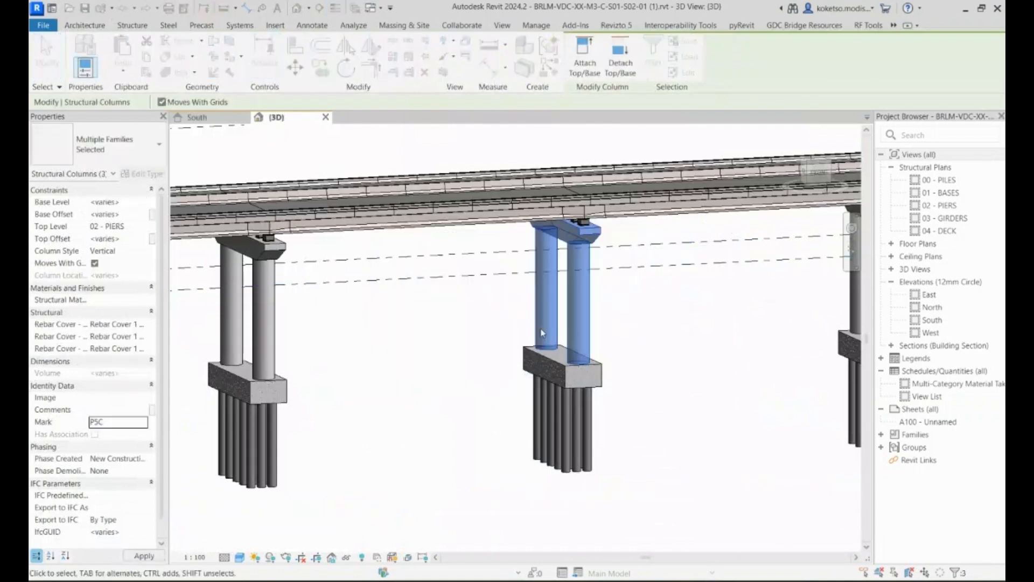
- Set the Mark of both shafts and the cap of the fifth pier, next to the left-hand abutment, to P6C
scroll(542, 334, up, 2)
shift+click(558, 248)
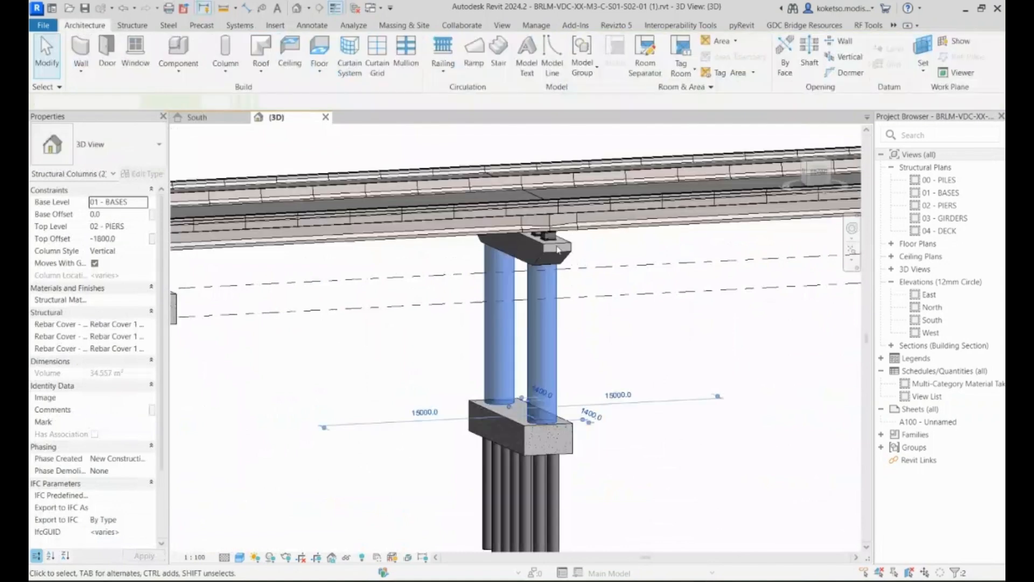
ctrl+click(558, 249)
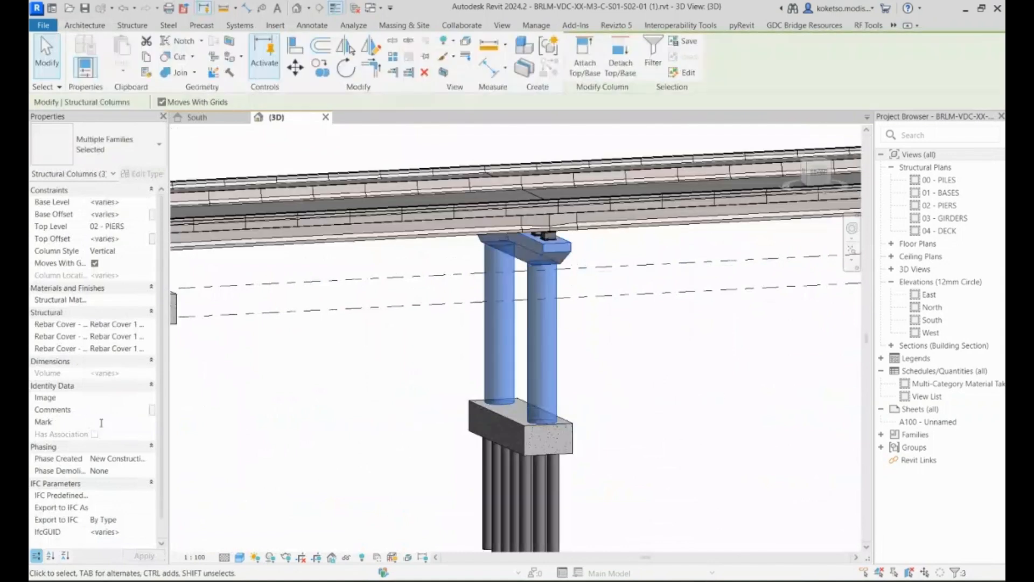
click(102, 423)
text(P6C)
key(Return)
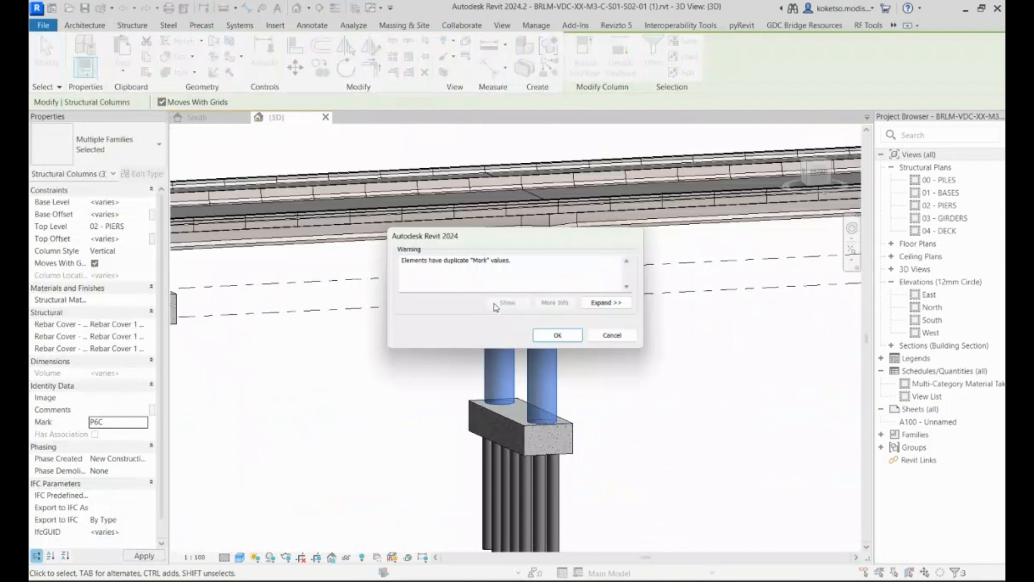
click(561, 338)
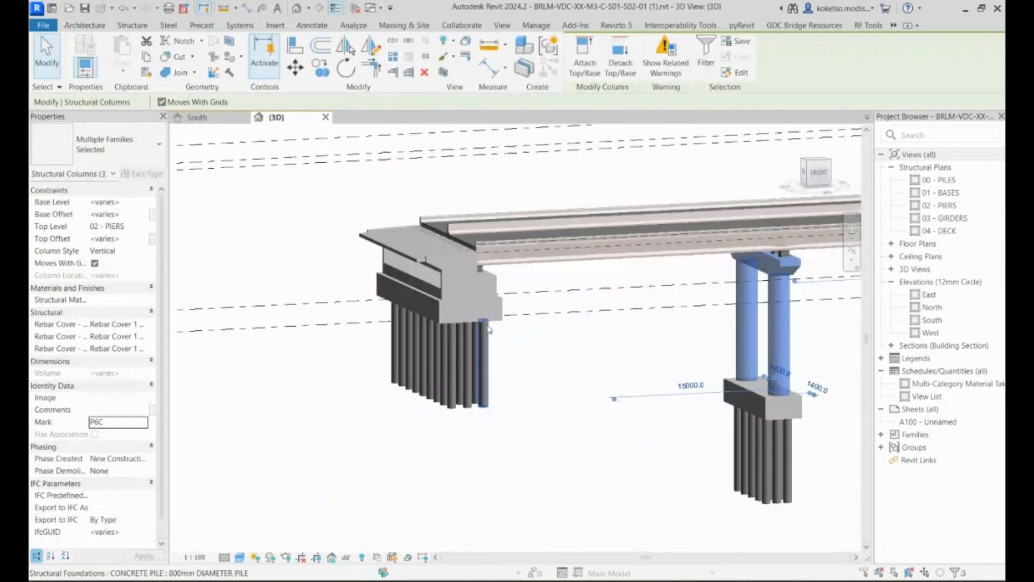
- Set the Mark of the left-hand abutment, together with its approach slab and corbel, to P7C
scroll(488, 328, up, 4)
click(442, 300)
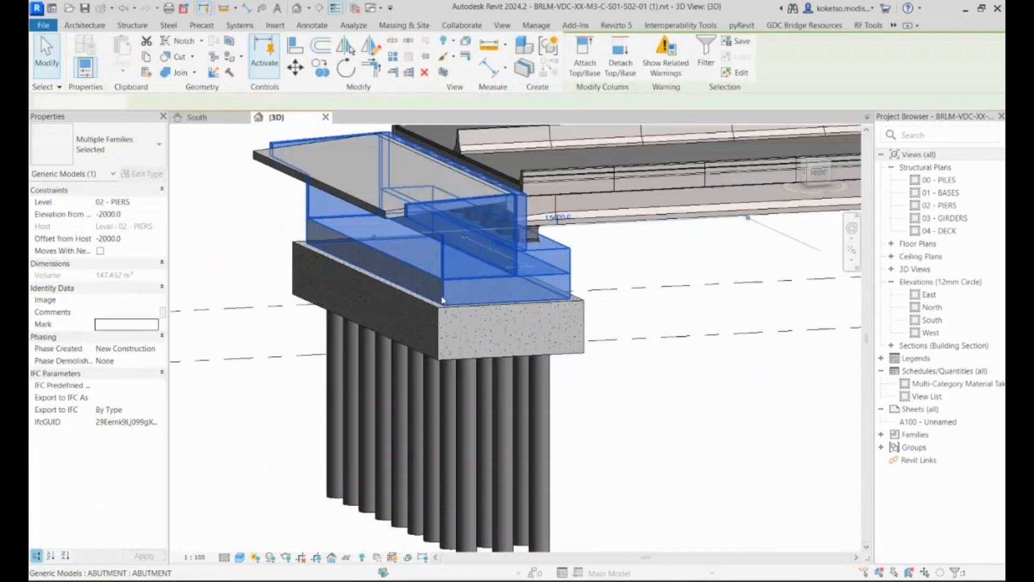
click(382, 214)
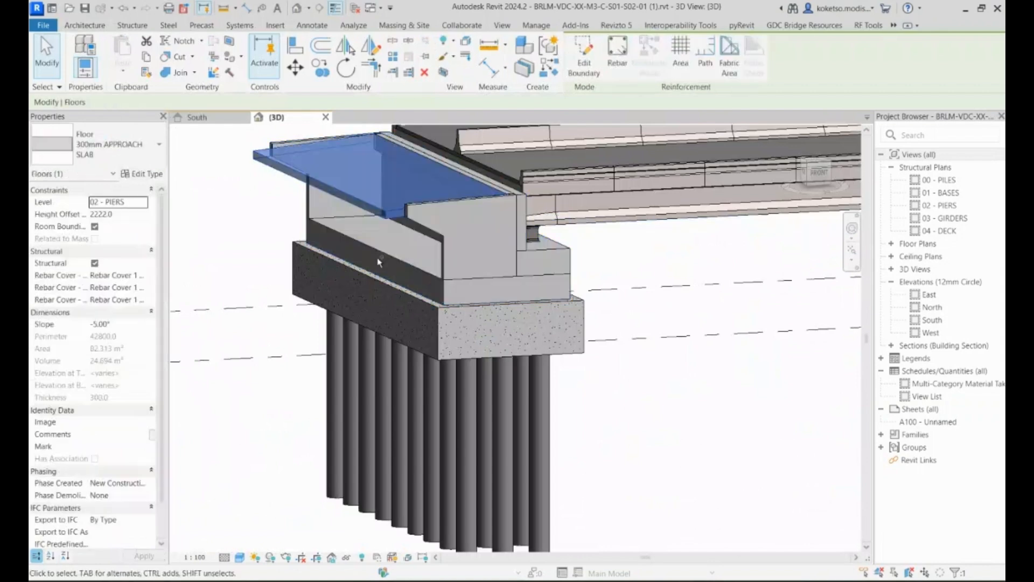
ctrl+click(379, 263)
shift+middle_drag(379, 262, 342, 345)
ctrl+click(404, 210)
key(Tab)
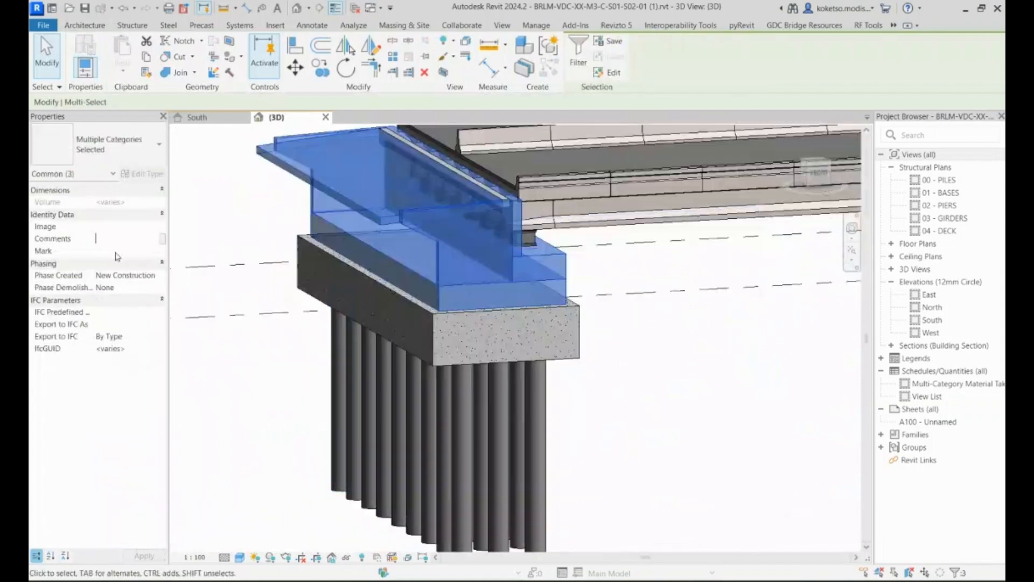
click(115, 251)
text(P7C)
key(Return)
- Add the narrow slab strip above the left-hand abutment's corbel to the selection and set the Mark of all selected elements to P7C
shift+middle_drag(566, 321, 575, 291)
scroll(576, 292, up, 4)
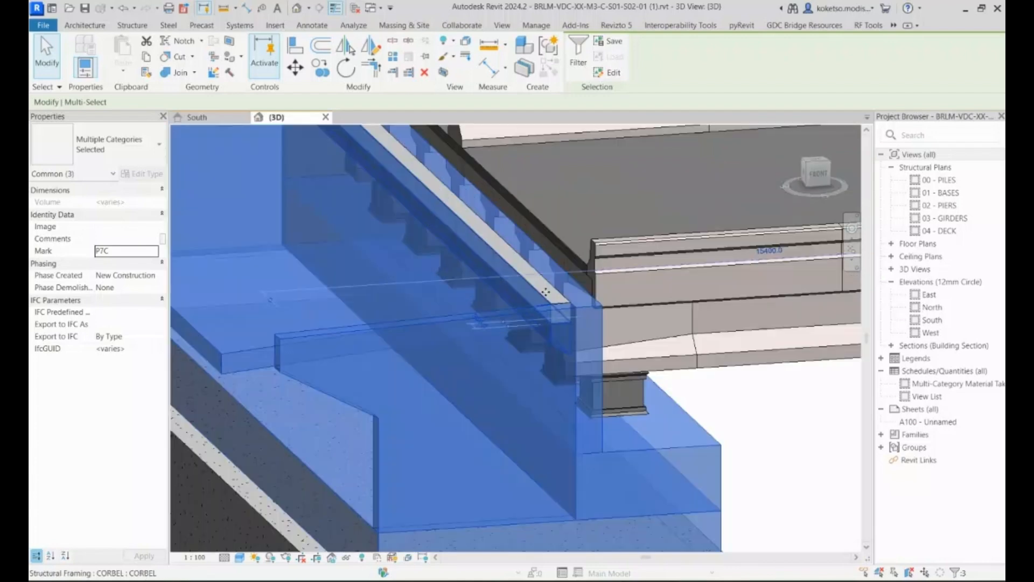
scroll(545, 292, up, 2)
scroll(547, 309, up, 2)
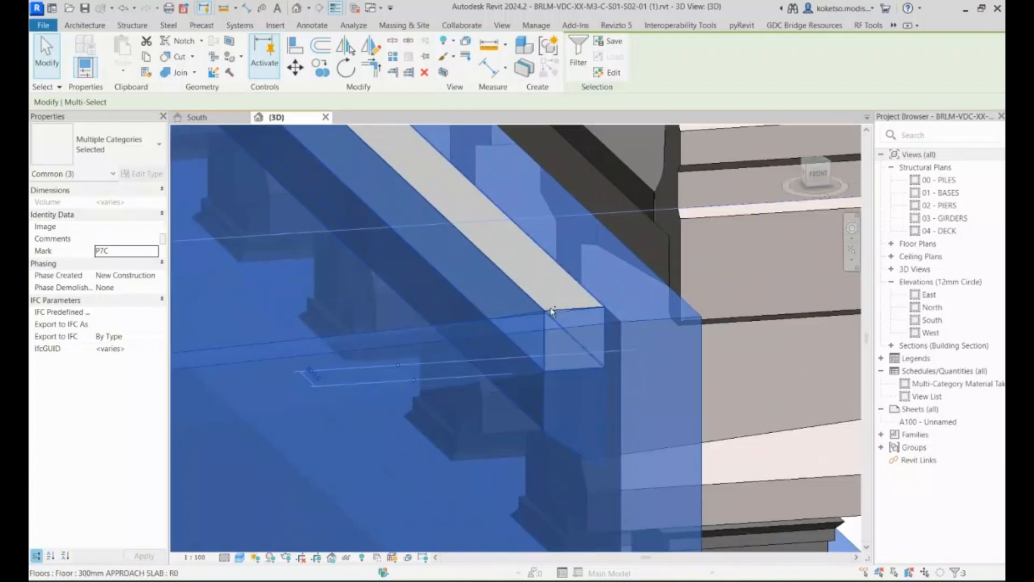
ctrl+click(551, 311)
click(132, 253)
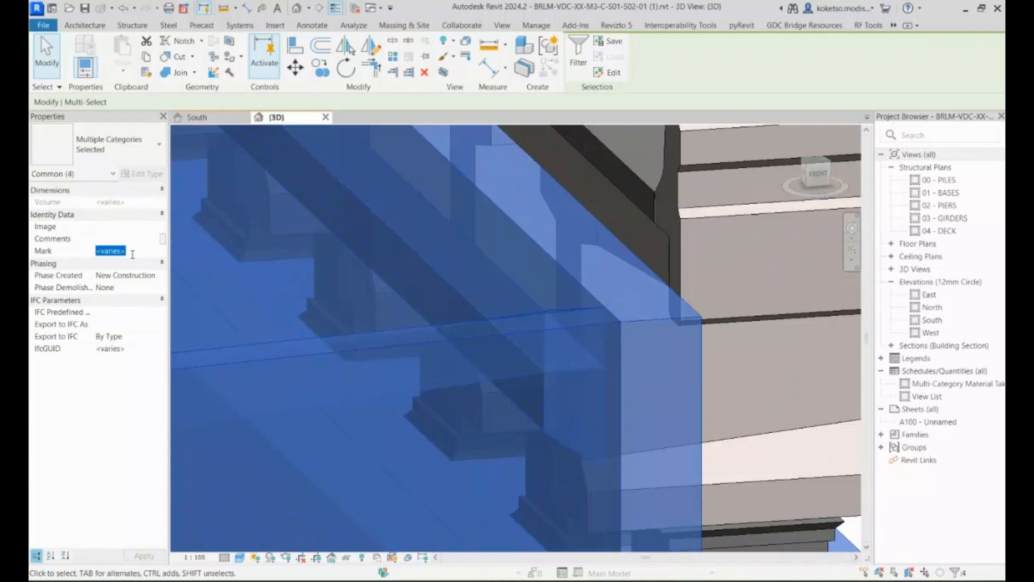
text(P7C)
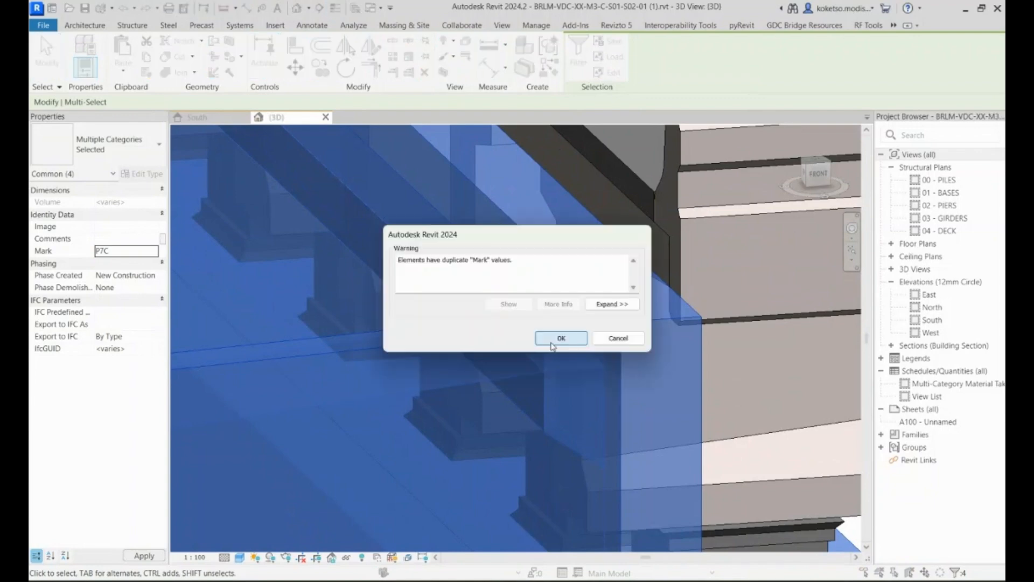
click(555, 339)
key(Escape)
- Set the Mark of the narrow slab strip between the deck and the approach slab at the right-hand abutment to P1C
middle_drag(350, 311, 485, 253)
scroll(482, 349, up, 5)
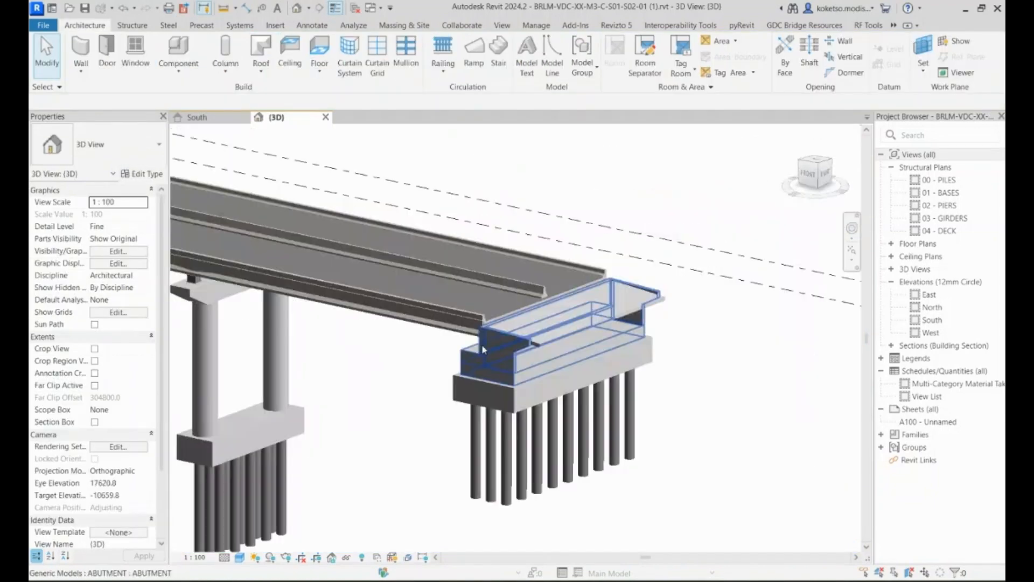
scroll(482, 349, up, 5)
scroll(503, 289, up, 3)
click(493, 292)
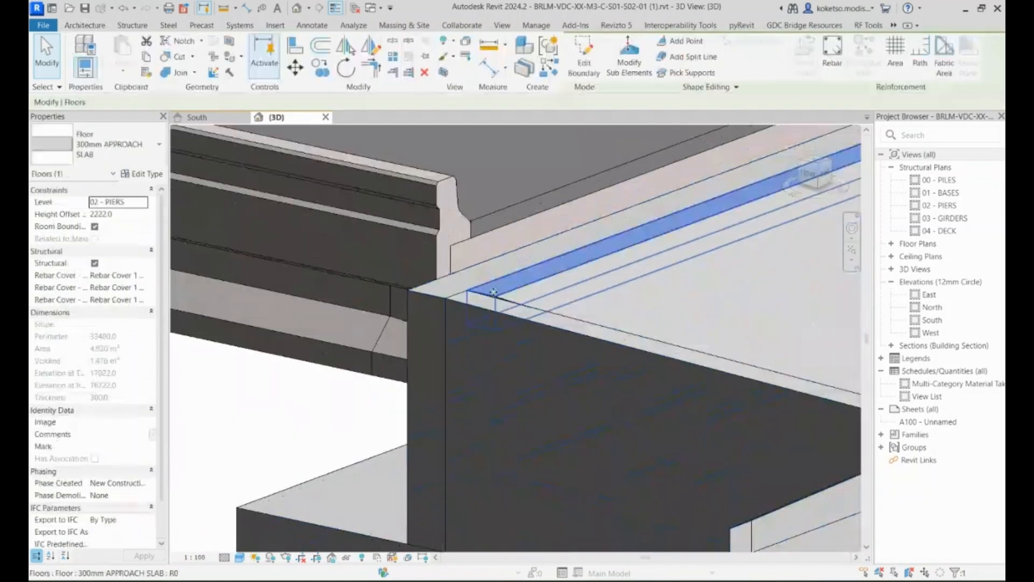
scroll(87, 446, down, 2)
click(103, 412)
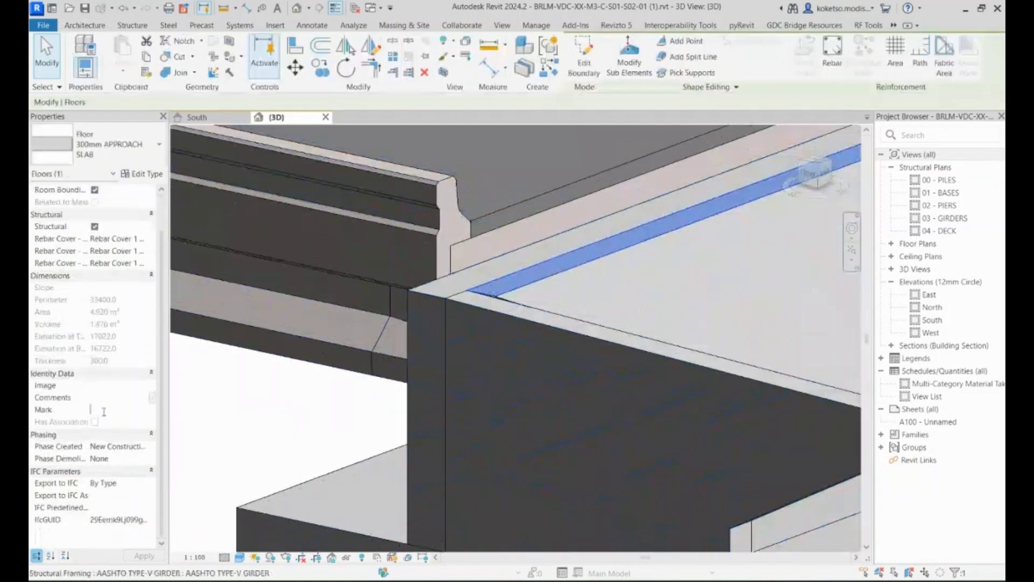
text(P1C)
click(561, 339)
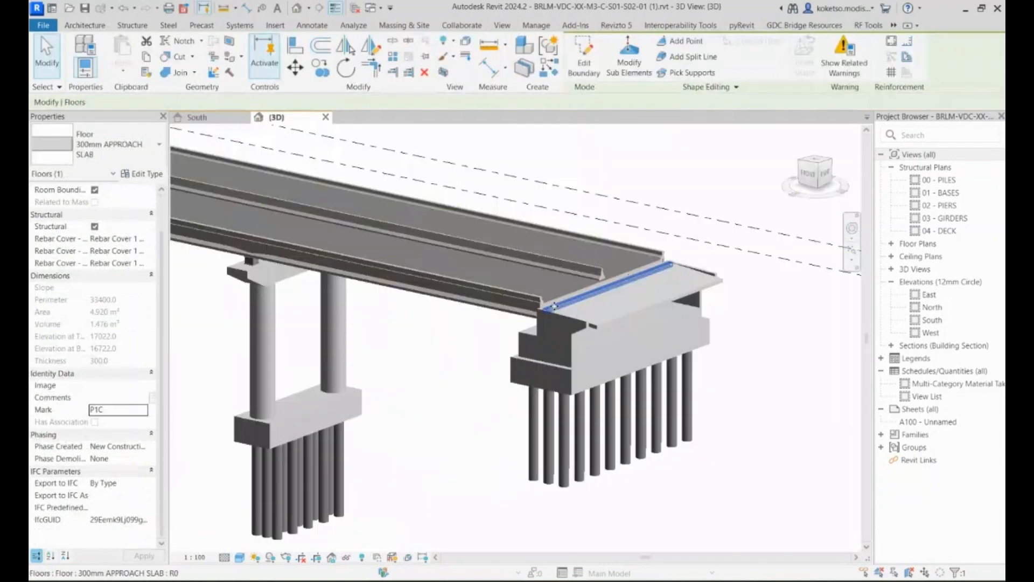
shift+middle_drag(554, 306, 672, 193)
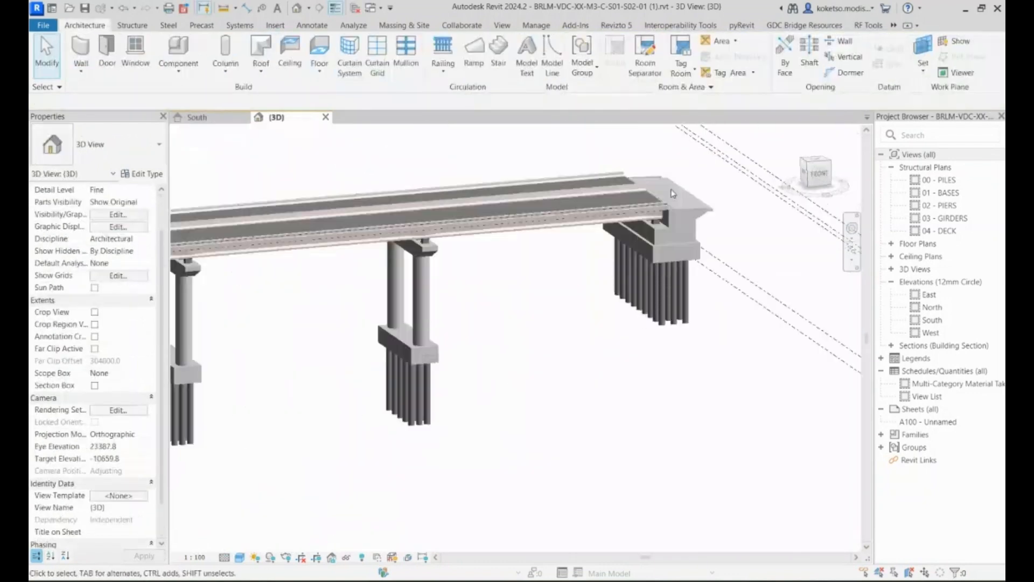
scroll(671, 193, up, 3)
click(658, 233)
scroll(659, 234, up, 3)
shift+middle_drag(659, 235, 608, 215)
ctrl+click(608, 211)
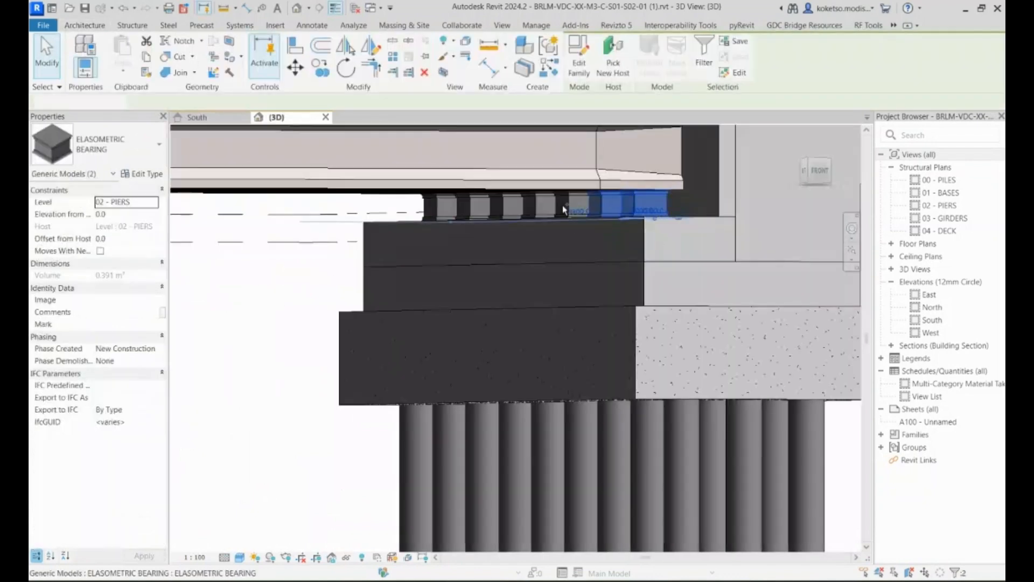
ctrl+click(566, 209)
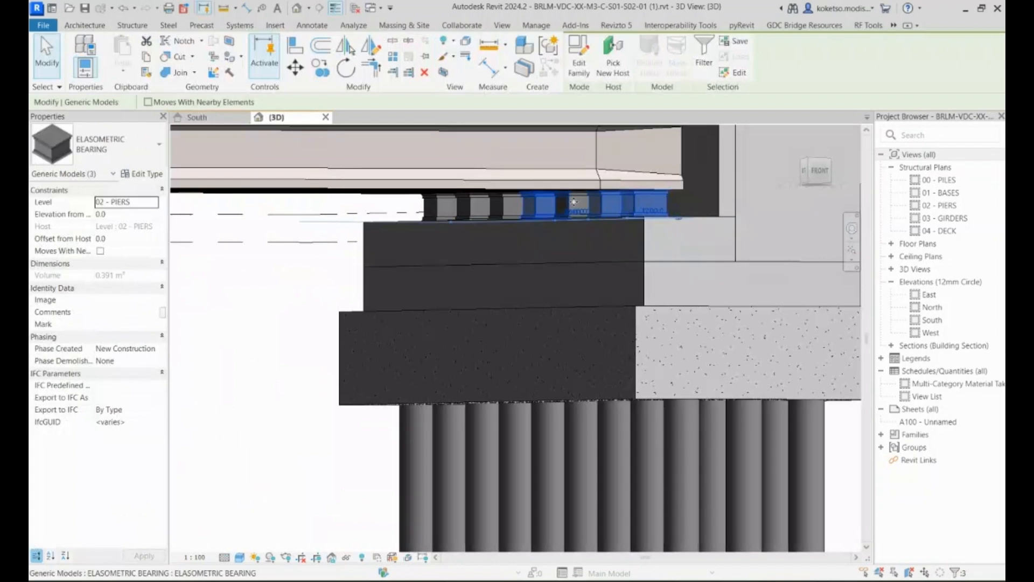
click(574, 202)
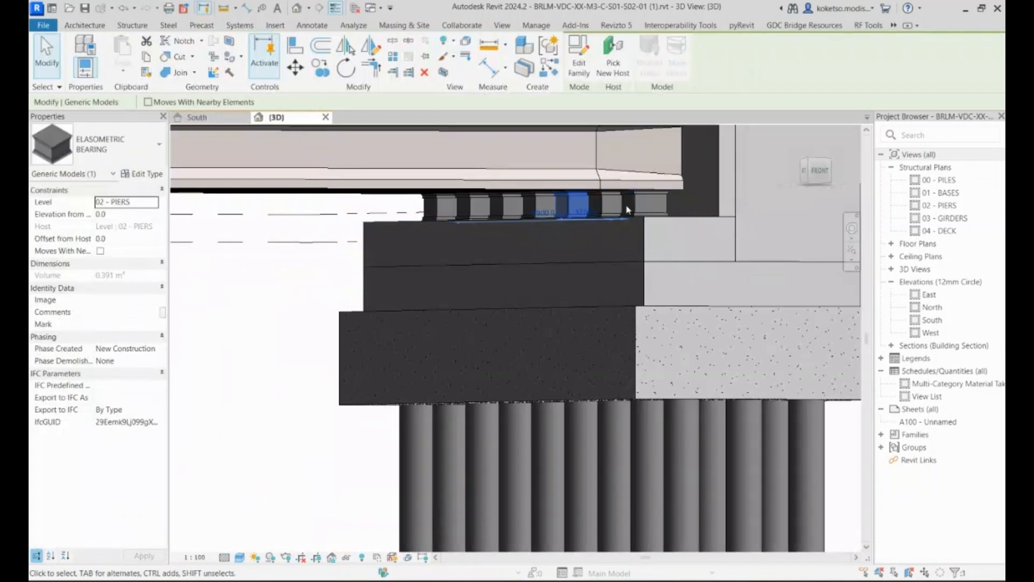
scroll(620, 216, up, 3)
key(Escape)
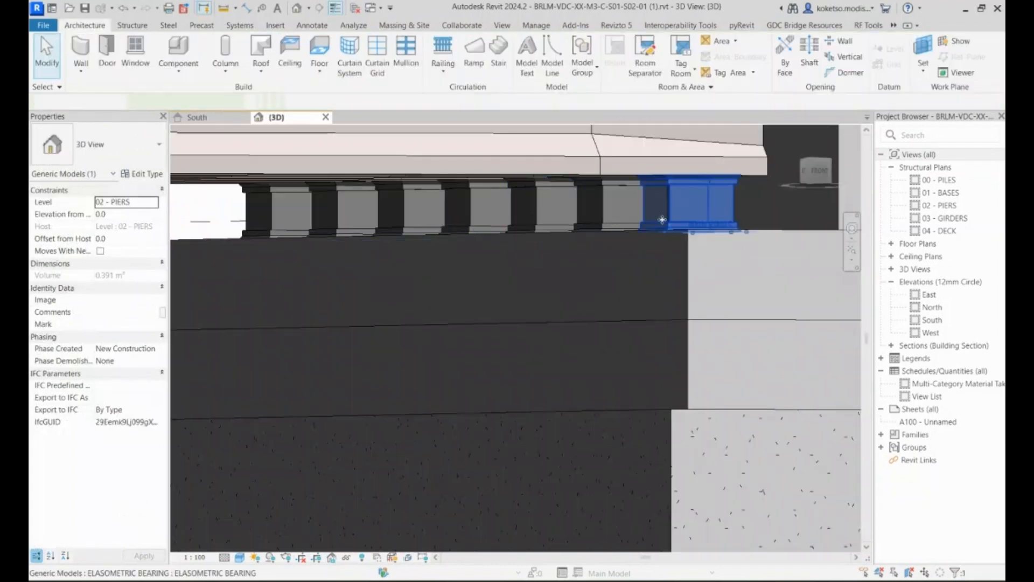
- Select all seven elastomeric bearings on the right-hand abutment and set their Mark to P1D
ctrl+click(612, 213)
ctrl+click(544, 207)
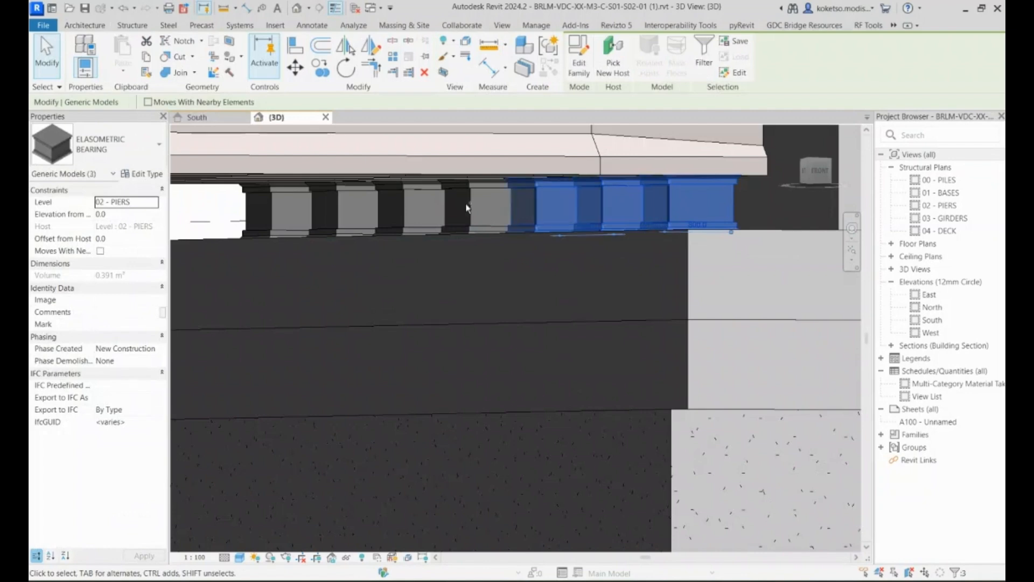
ctrl+click(470, 208)
ctrl+click(405, 209)
ctrl+click(355, 210)
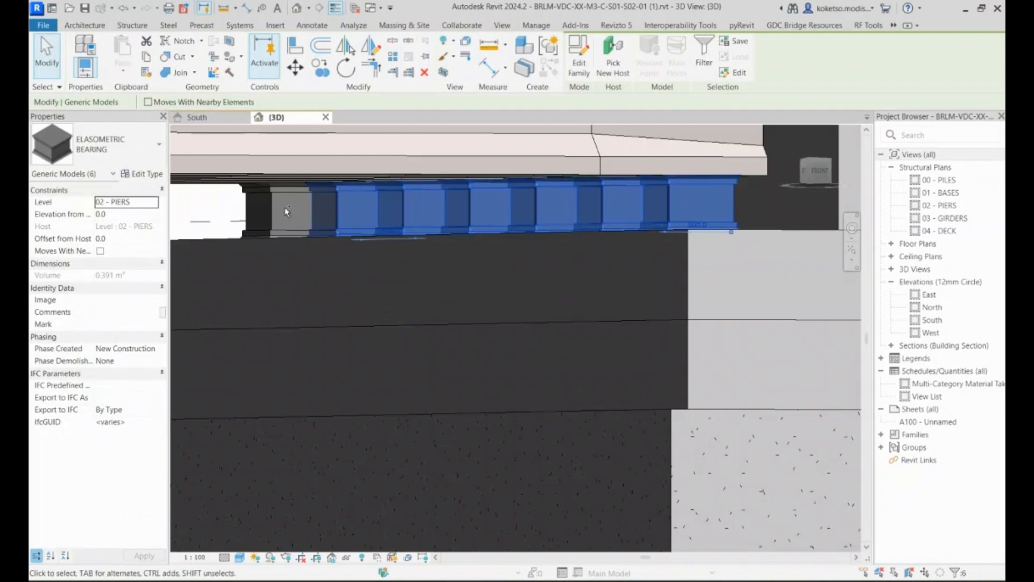
ctrl+click(286, 211)
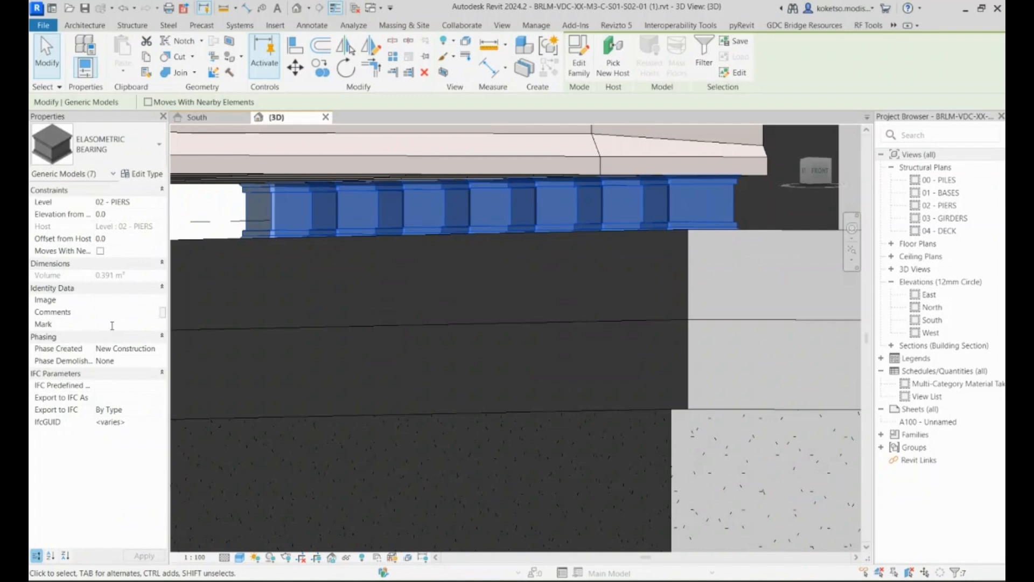
click(112, 326)
text(P1D)
key(Return)
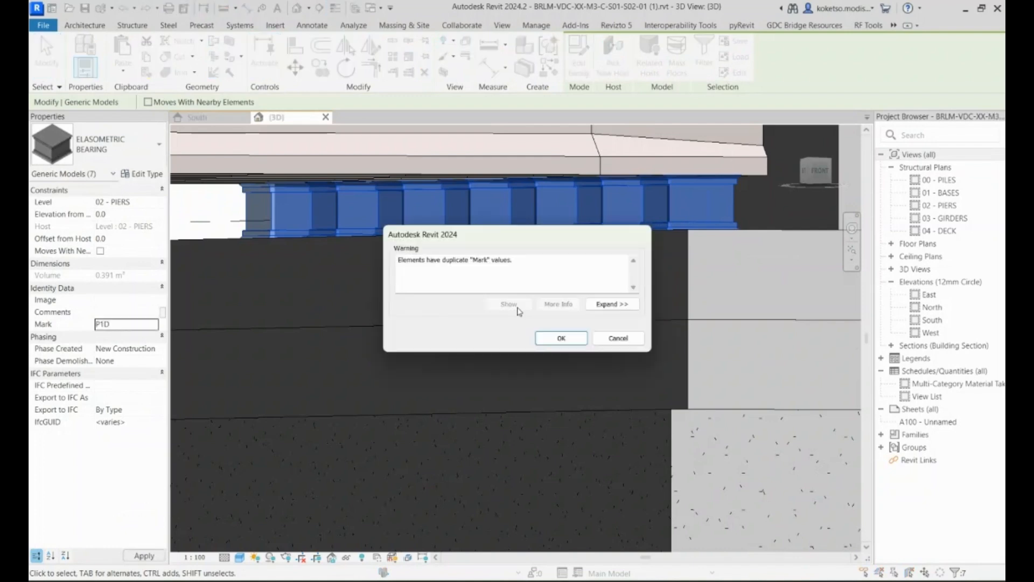
click(515, 305)
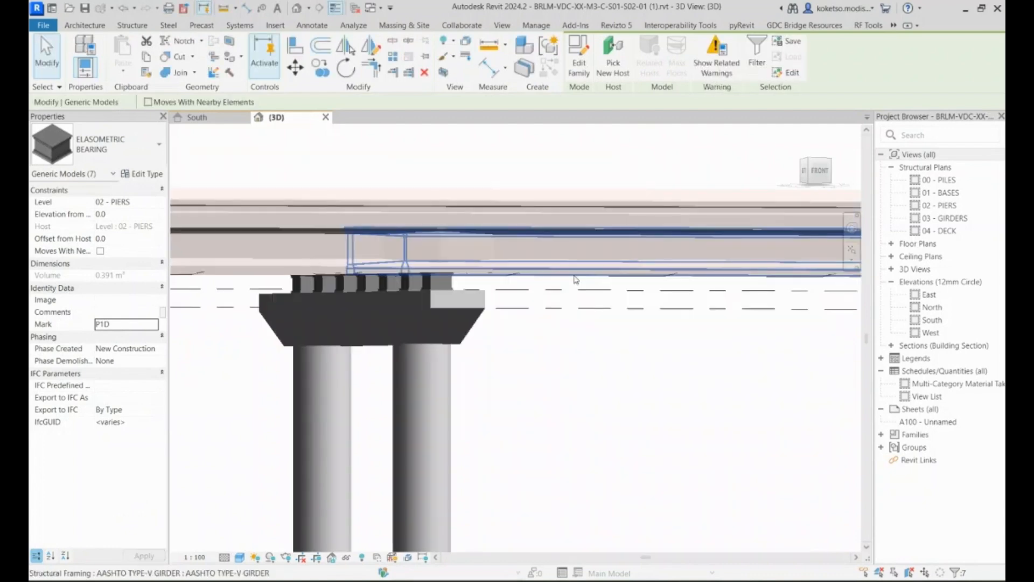
- Open the South elevation at the bearings of the first pier next to the right-hand abutment
click(934, 322)
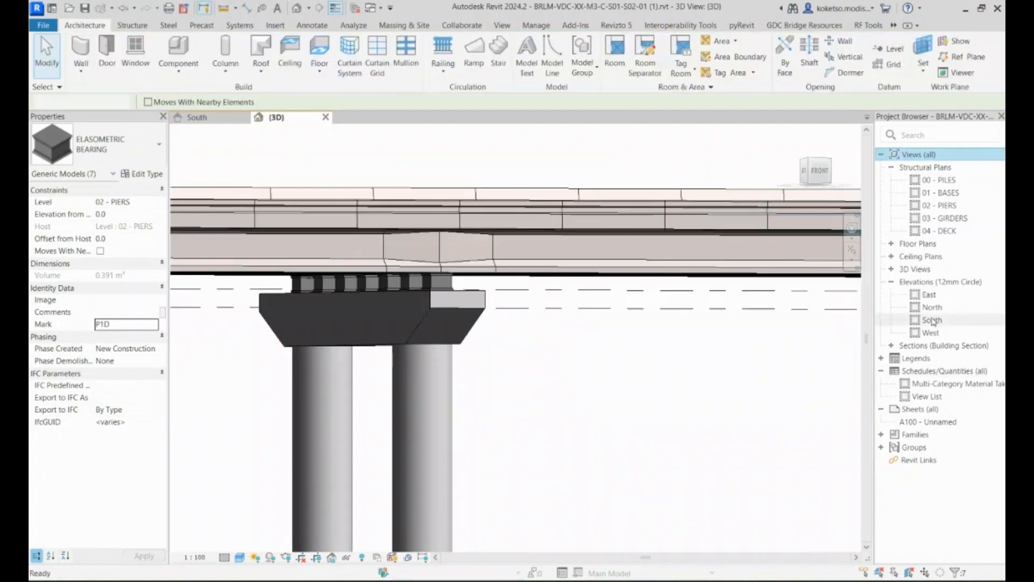
double_click(933, 322)
scroll(568, 277, down, 3)
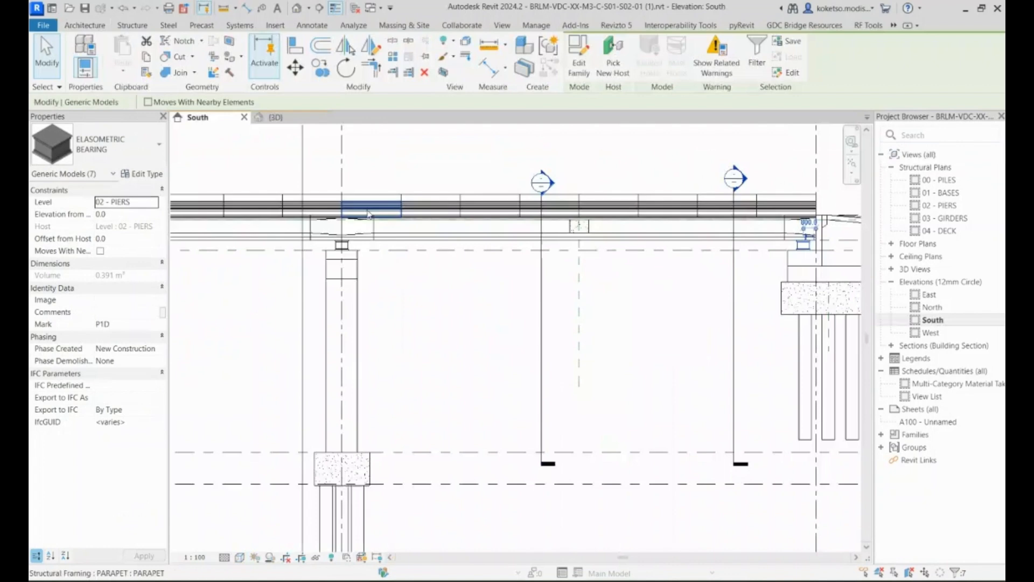
scroll(331, 245, up, 5)
drag(462, 237, 408, 241)
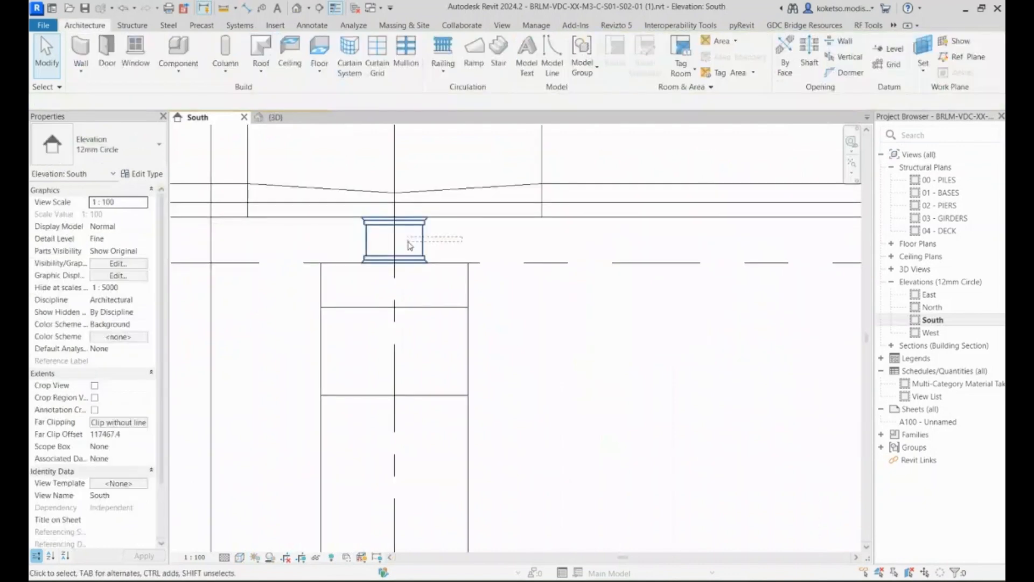
click(353, 189)
key(Escape)
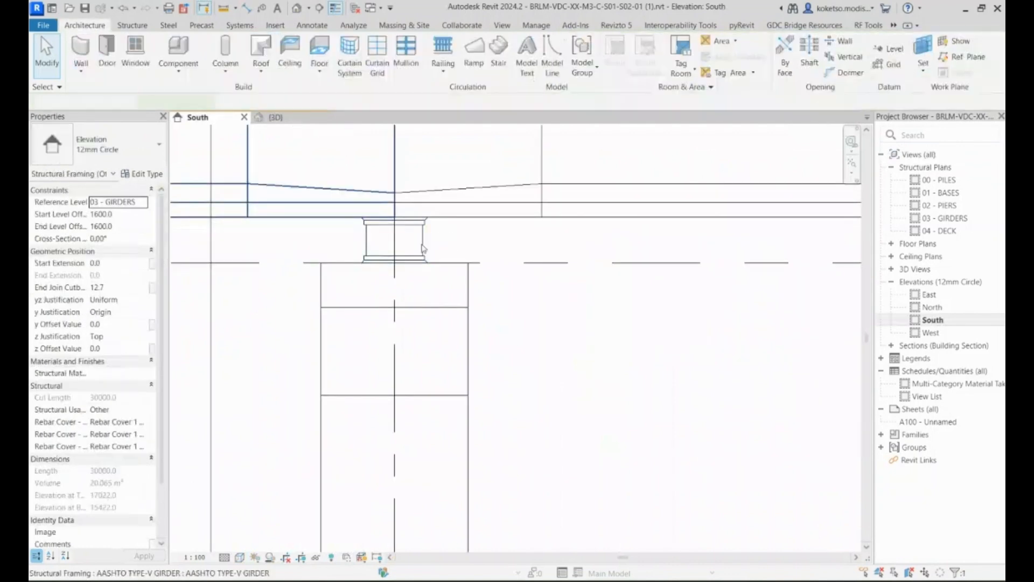
drag(422, 245, 405, 246)
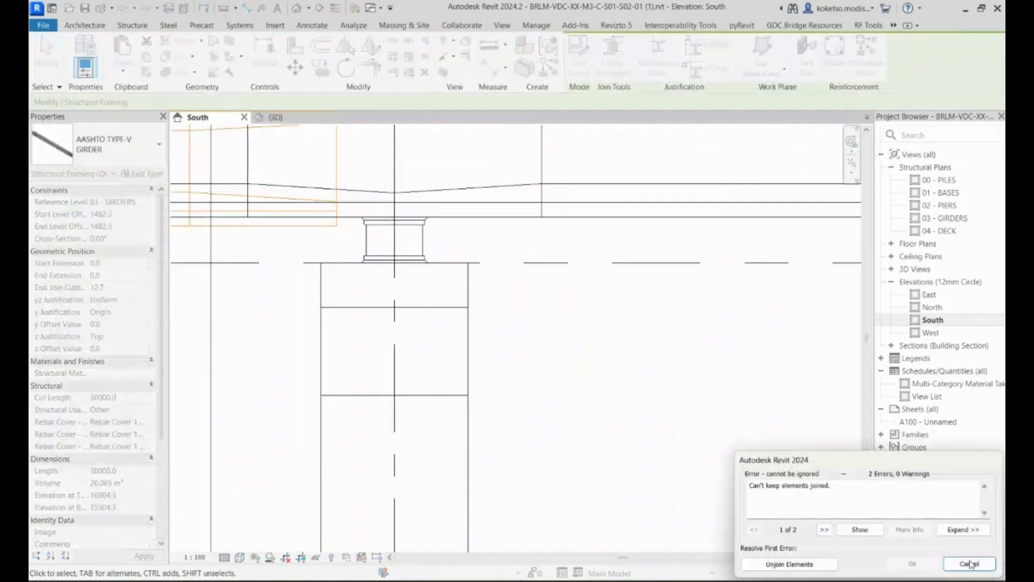
click(969, 563)
- Select all bearings on the first pier next to the right-hand abutment and set their Mark to P2D
drag(462, 241, 295, 172)
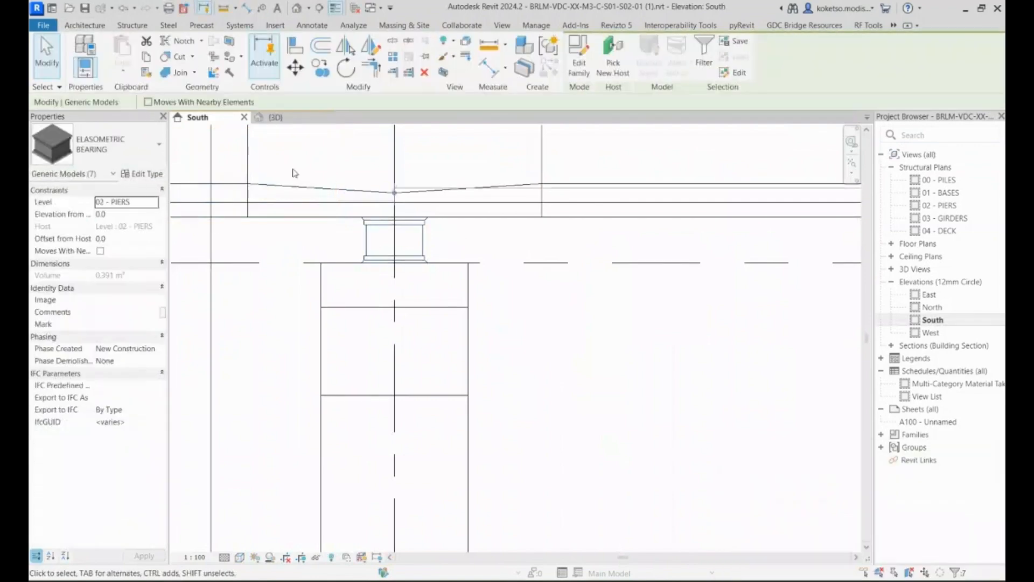
key(ctrl+Tab)
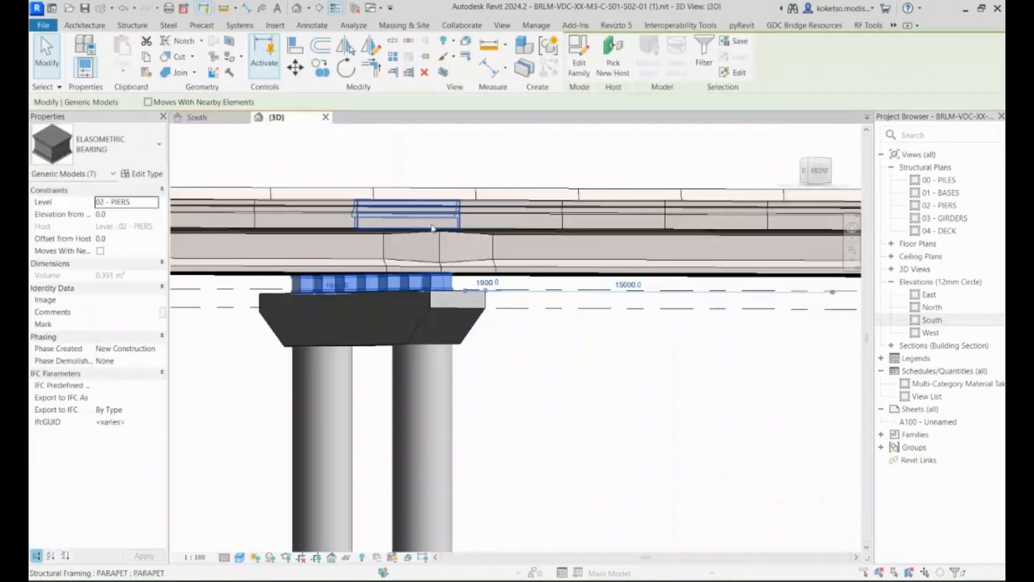
click(212, 119)
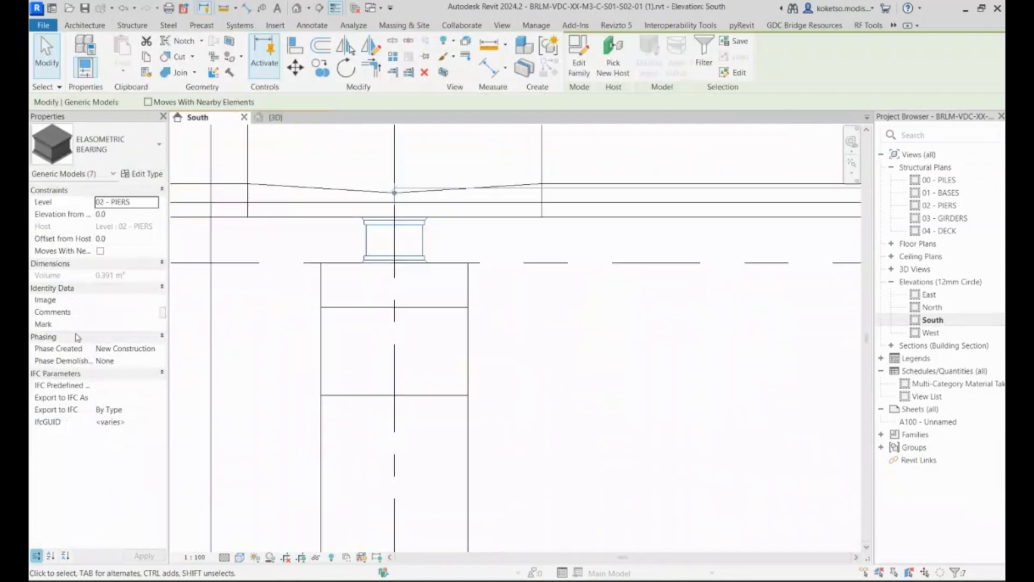
click(111, 324)
text(P2)
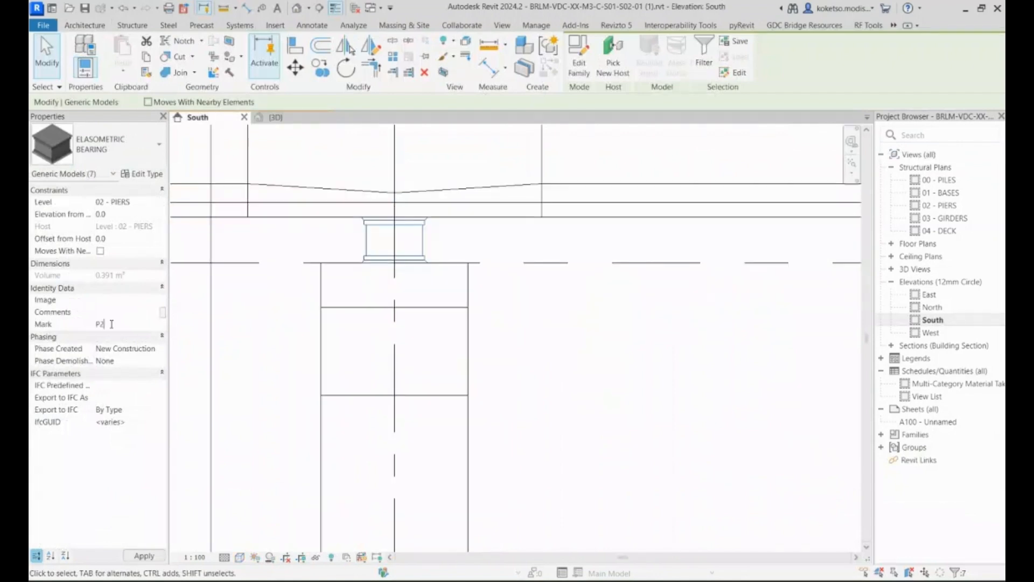
text(D)
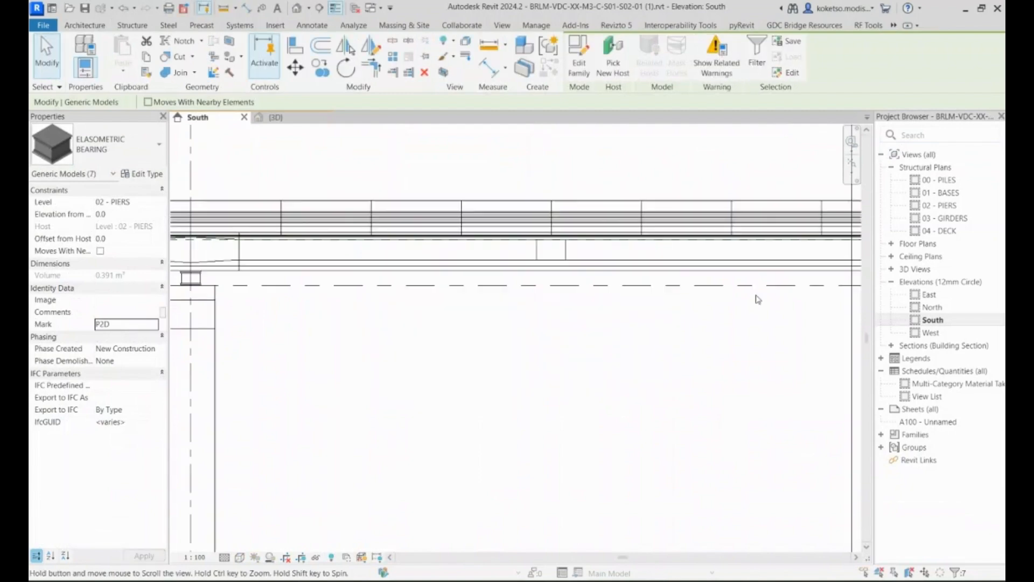
- Select all bearings on the second pier from the right-hand abutment and set their Mark to P3D
middle_drag(757, 299, 228, 281)
scroll(416, 262, up, 2)
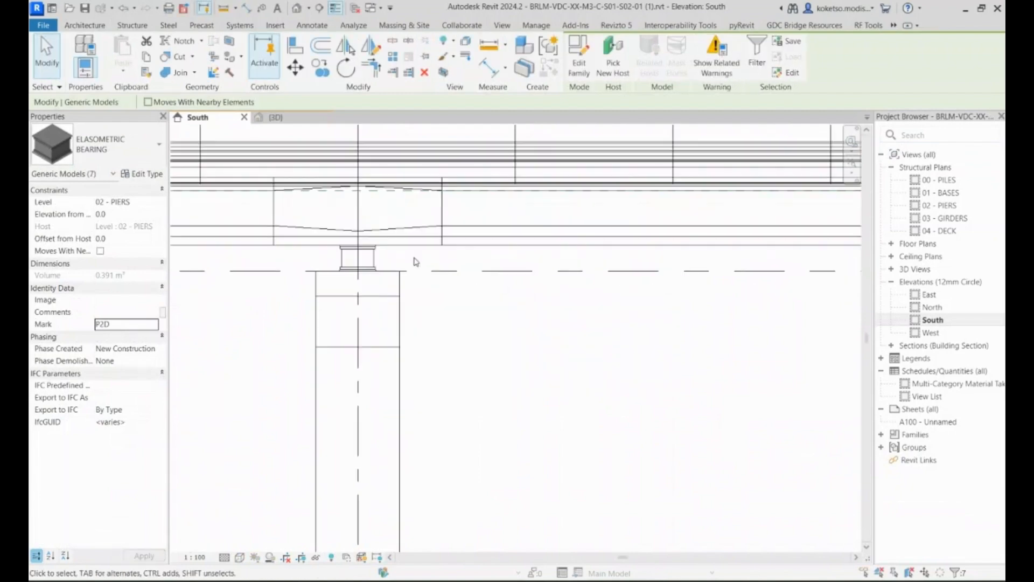
scroll(414, 257, up, 2)
drag(413, 259, 239, 275)
click(111, 325)
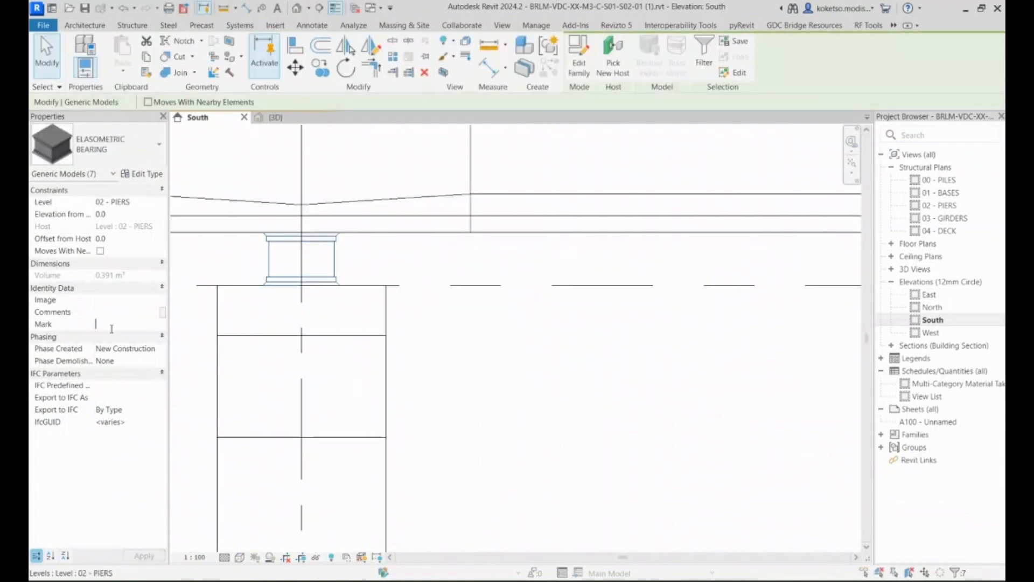
text(P3D)
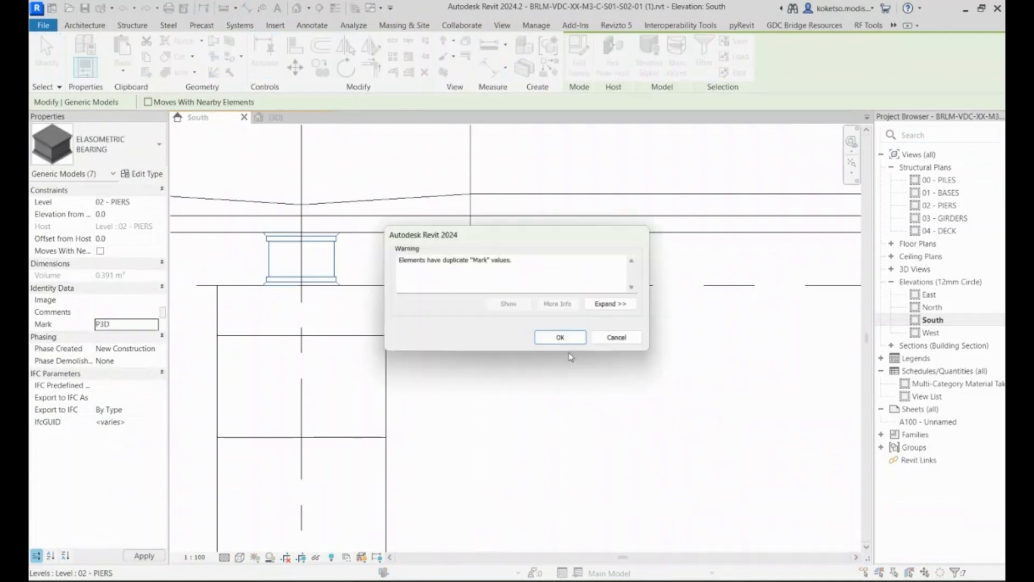
click(560, 337)
- Set the Mark of all bearings on the third pier from the right-hand abutment to P4D
middle_drag(561, 334, 619, 312)
scroll(329, 316, up, 4)
key(ctrl+z)
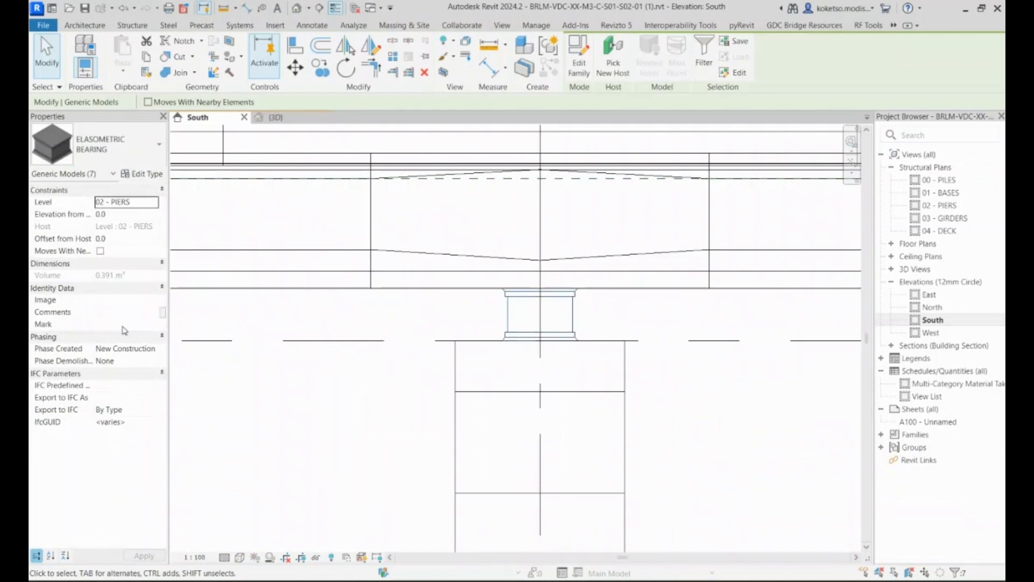
click(109, 322)
text(P4D)
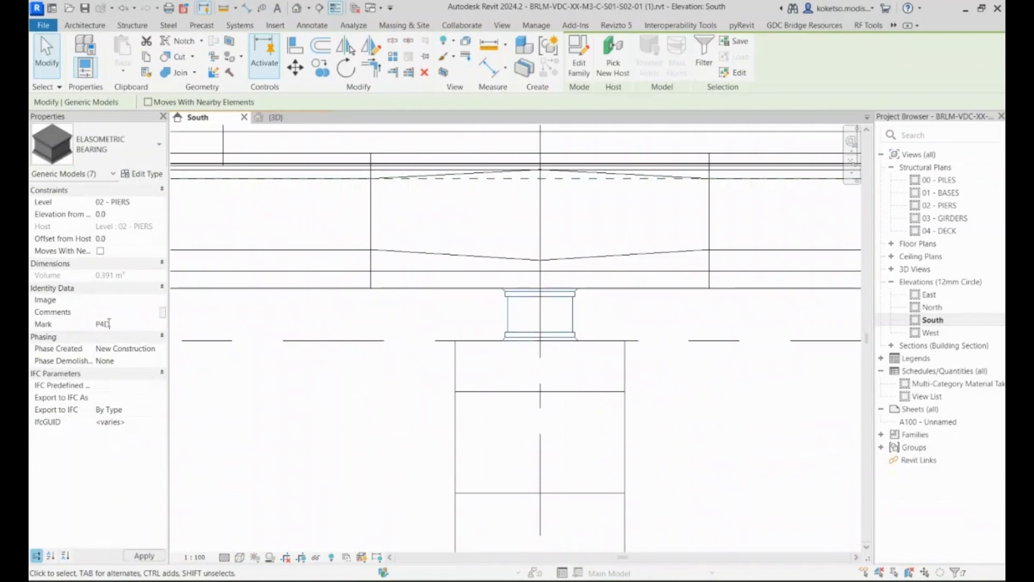
key(Return)
click(561, 338)
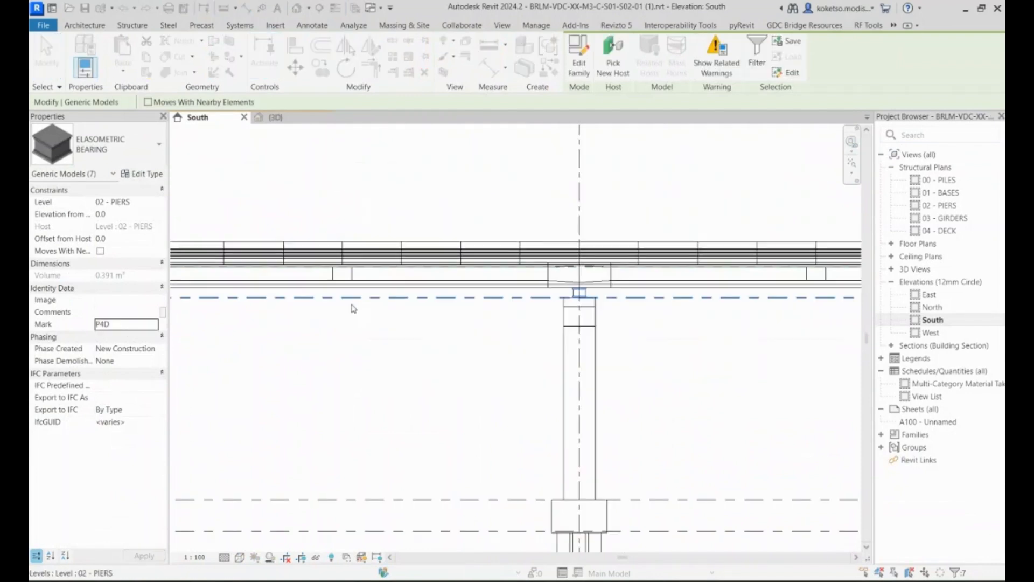
- Select all bearings on the fourth pier from the right-hand abutment and set their Mark to P5D
middle_drag(861, 303, 784, 306)
scroll(488, 307, up, 3)
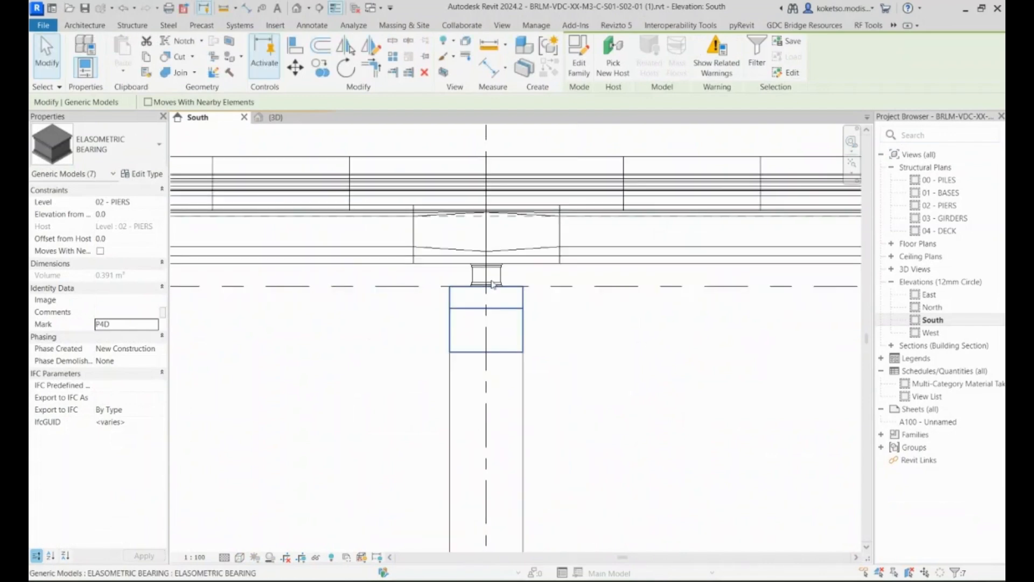
scroll(506, 277, up, 4)
click(519, 277)
drag(519, 277, 418, 259)
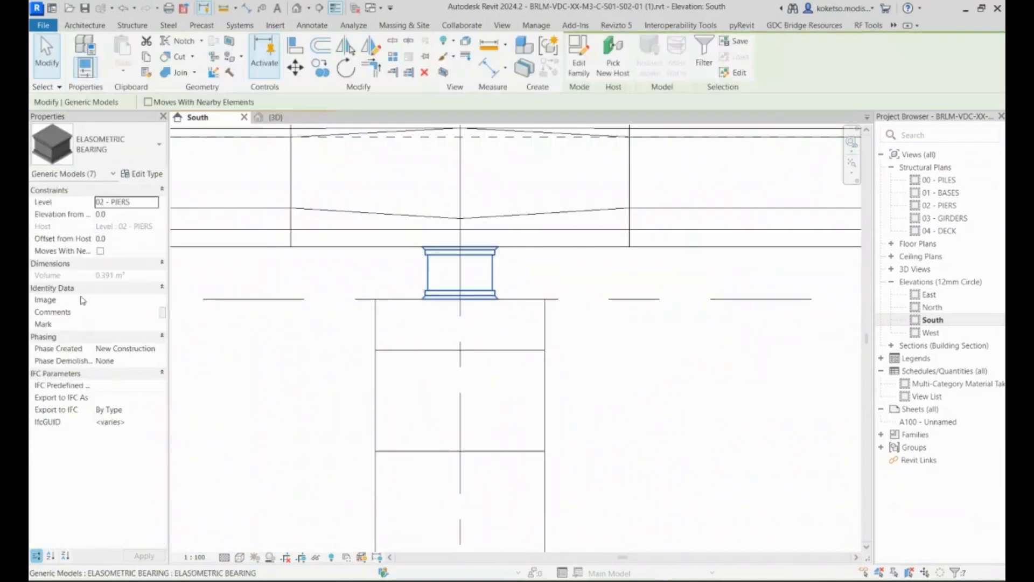
click(105, 323)
text(P5)
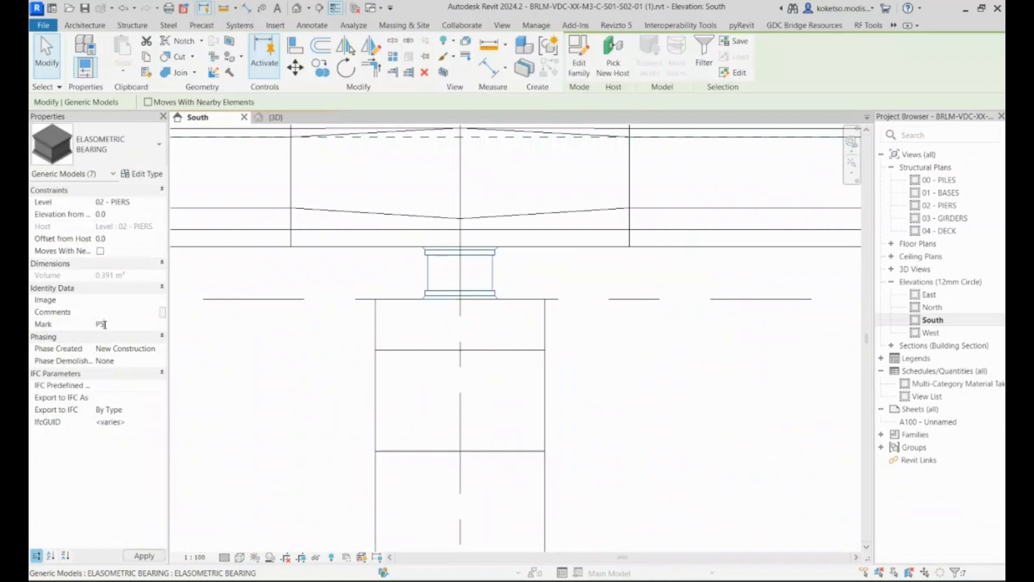
text(D)
key(Return)
click(561, 337)
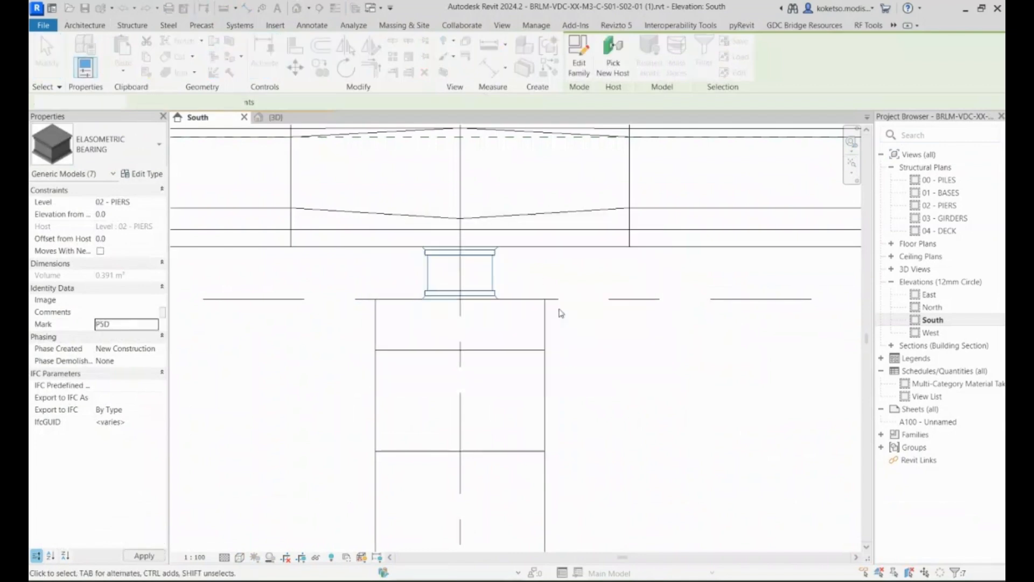
- Select all bearings on the fifth pier, next to the left-hand abutment, and set their Mark to P6D
scroll(561, 313, down, 8)
middle_drag(560, 313, 522, 298)
scroll(521, 299, up, 5)
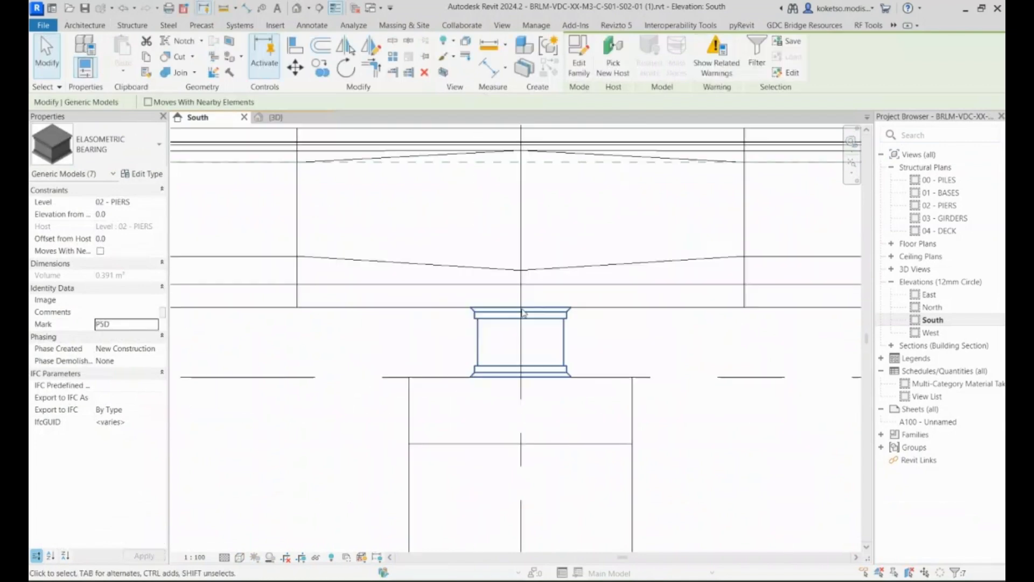
ctrl+click(522, 312)
drag(626, 334, 530, 355)
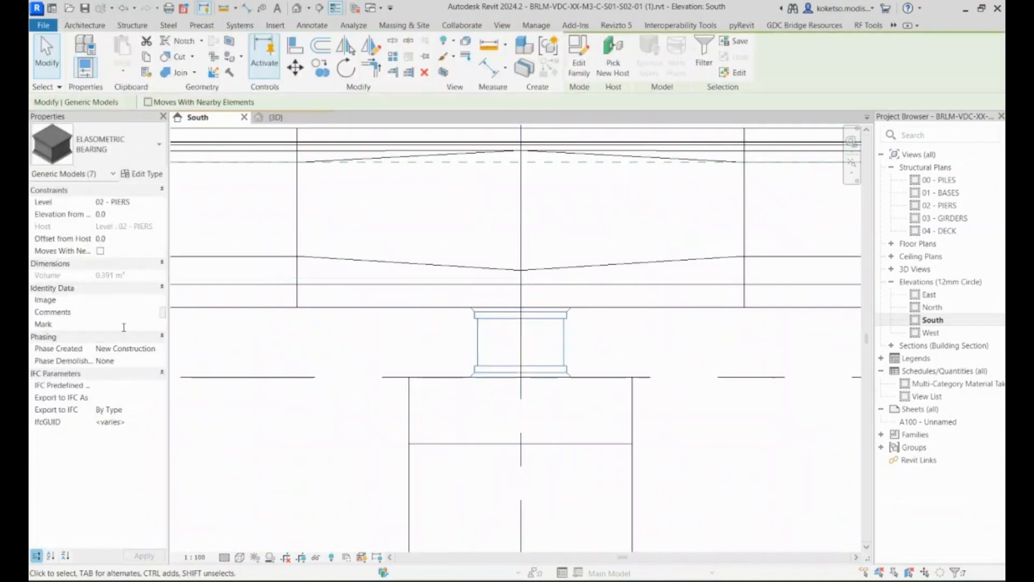
click(124, 324)
text(P6D)
key(Return)
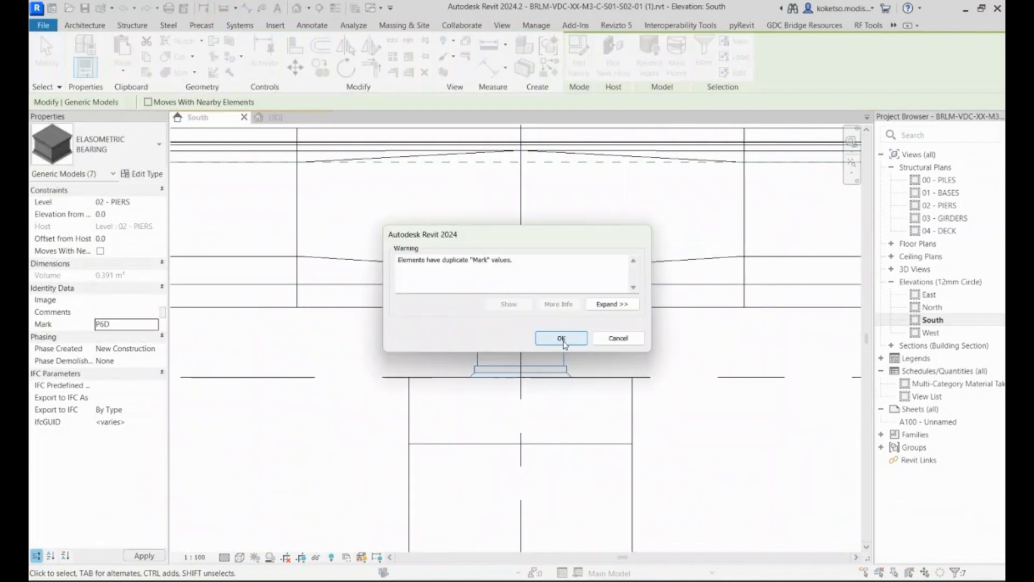
click(561, 338)
- Select all bearings on the left-hand abutment and set their Mark to P7D
scroll(371, 339, down, 2)
scroll(239, 339, up, 5)
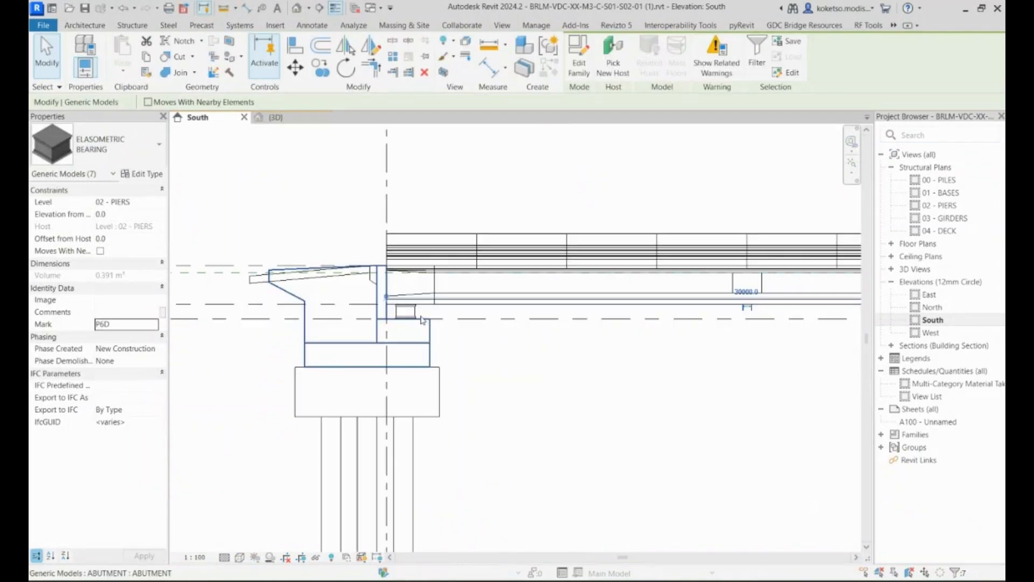
key(Escape)
scroll(415, 317, up, 5)
drag(385, 323, 384, 320)
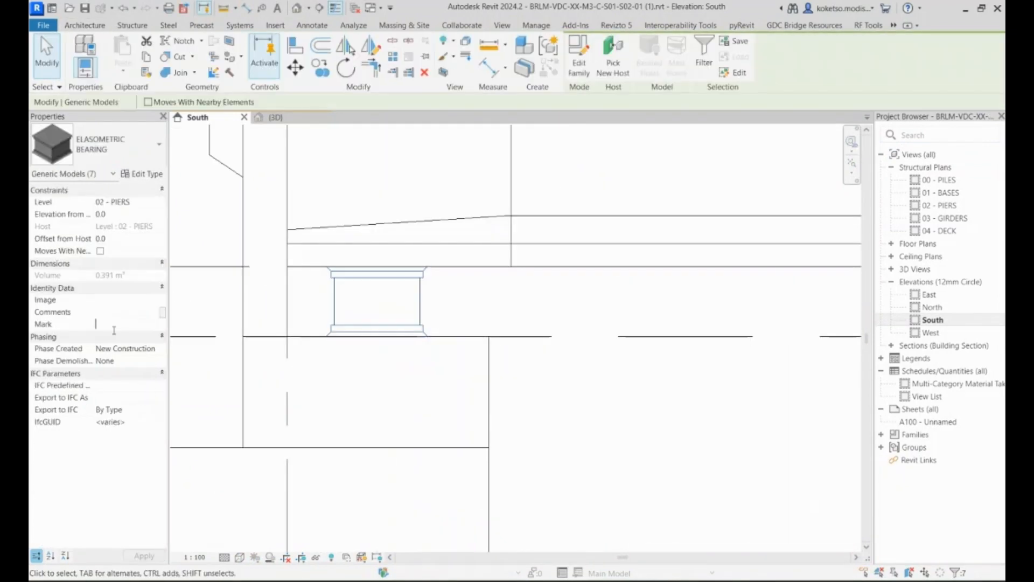
text(P7D)
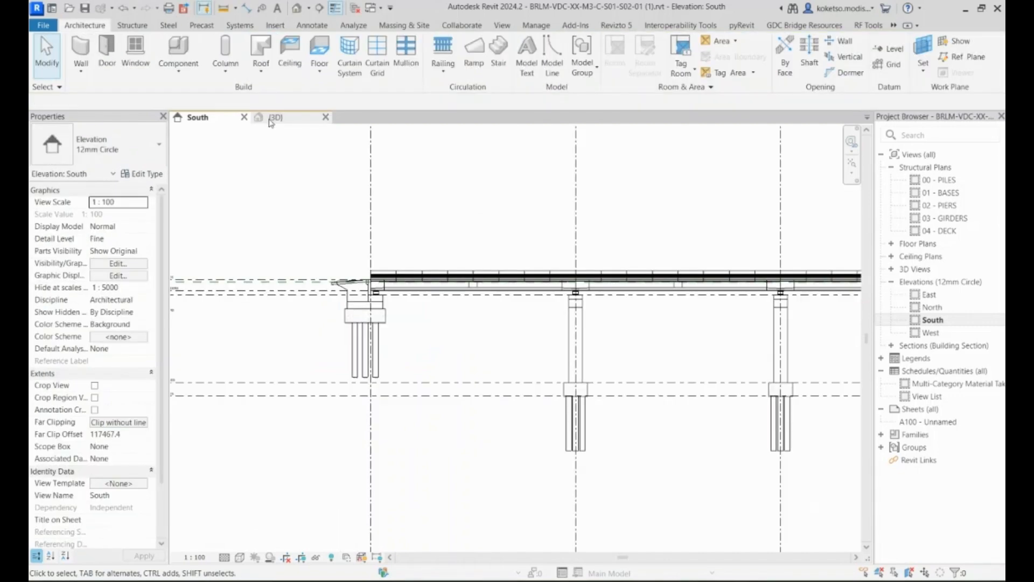
click(273, 117)
shift+middle_drag(359, 311, 496, 245)
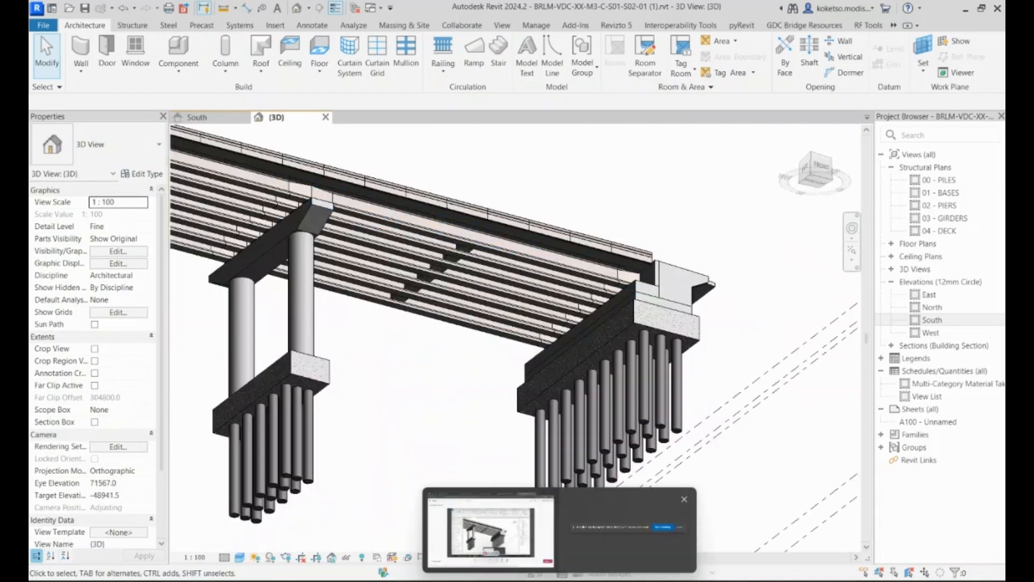
click(470, 538)
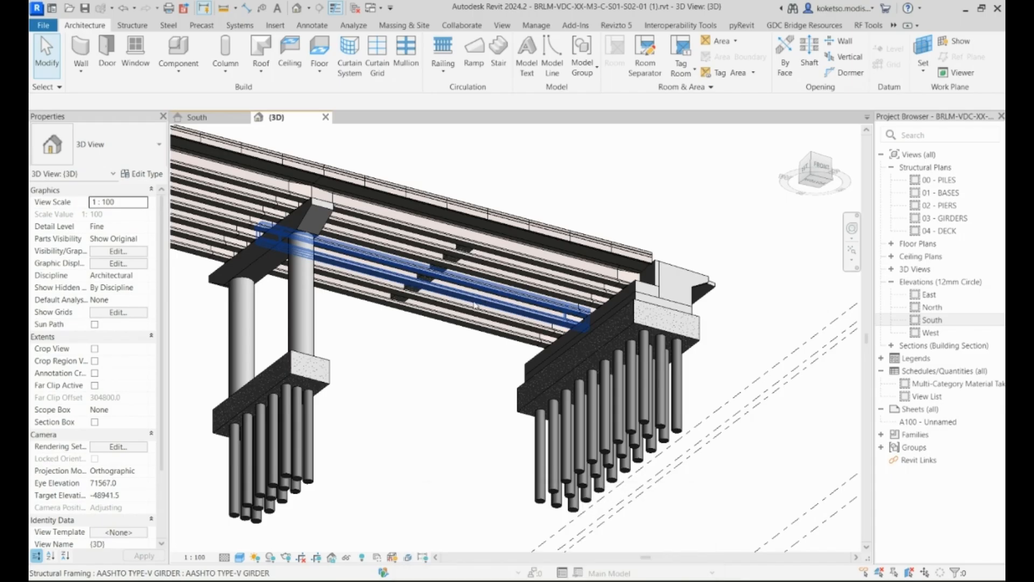
shift+middle_drag(485, 328, 493, 362)
scroll(536, 212, up, 5)
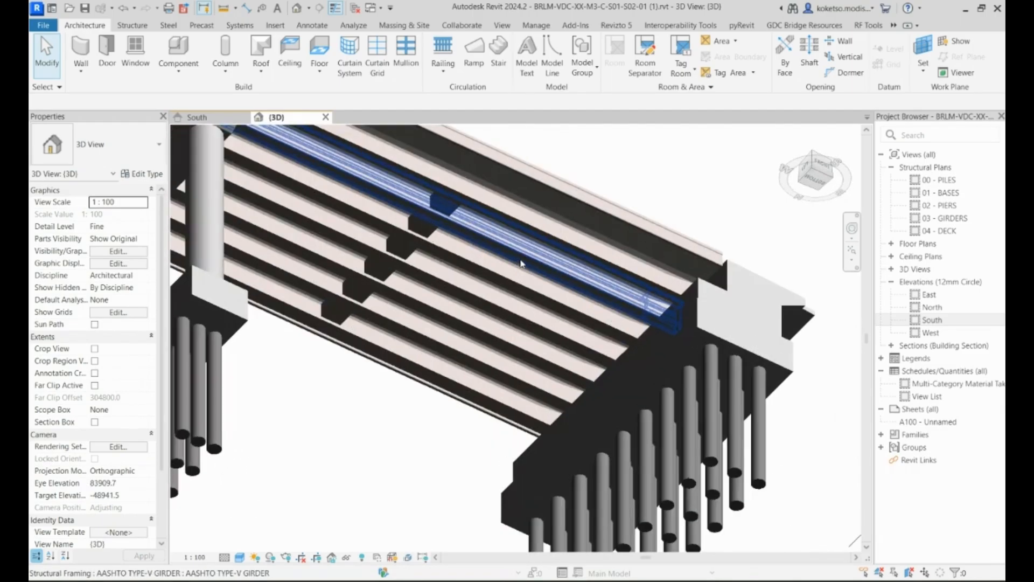
ctrl+click(513, 242)
ctrl+click(492, 273)
ctrl+click(477, 302)
key(Escape)
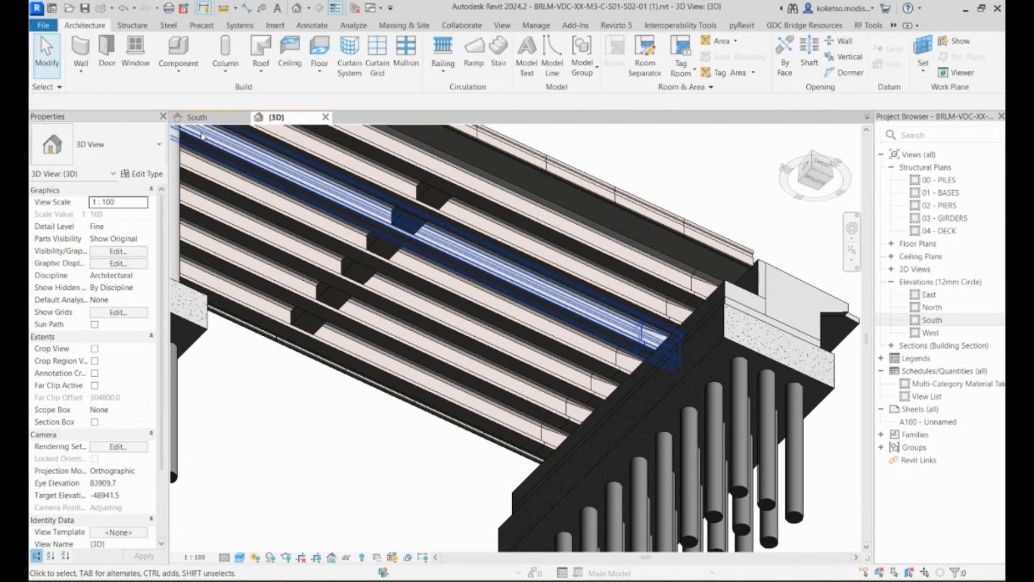
- Select the girders of the span next to the right-hand abutment in the South elevation and check the selection in the 3D view
click(209, 119)
middle_drag(709, 328, 315, 262)
scroll(620, 302, up, 5)
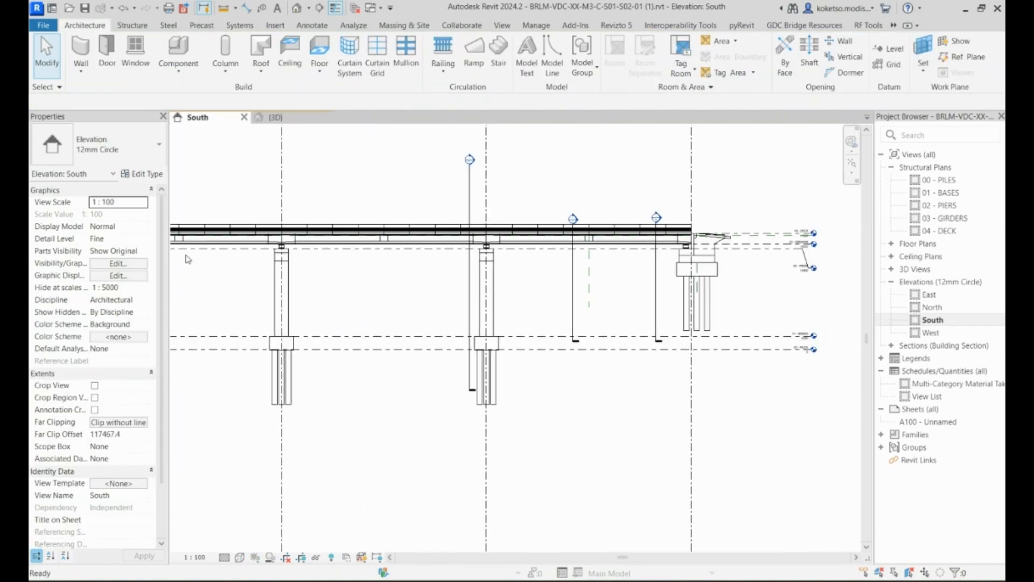
drag(620, 302, 565, 249)
click(272, 117)
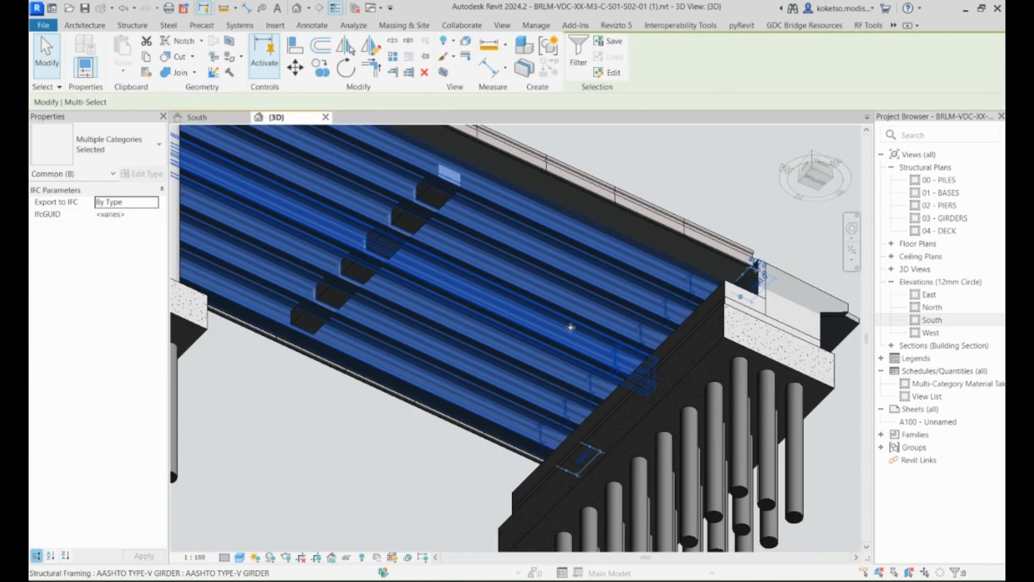
- Return to the South elevation and filter the selection to exclude Levels, keeping only Structural Framing (Other)
click(199, 121)
scroll(487, 278, down, 3)
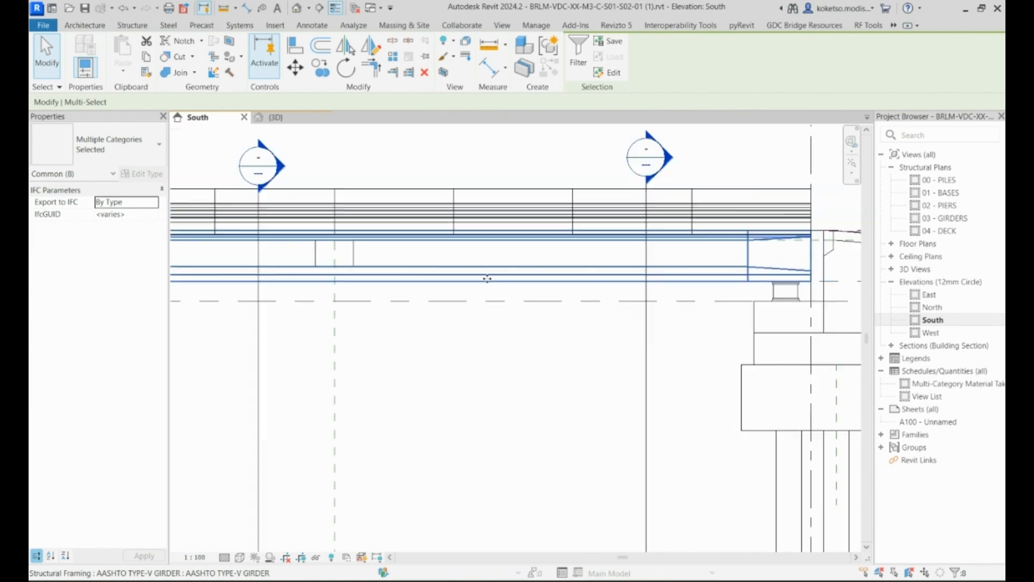
middle_drag(378, 324, 555, 305)
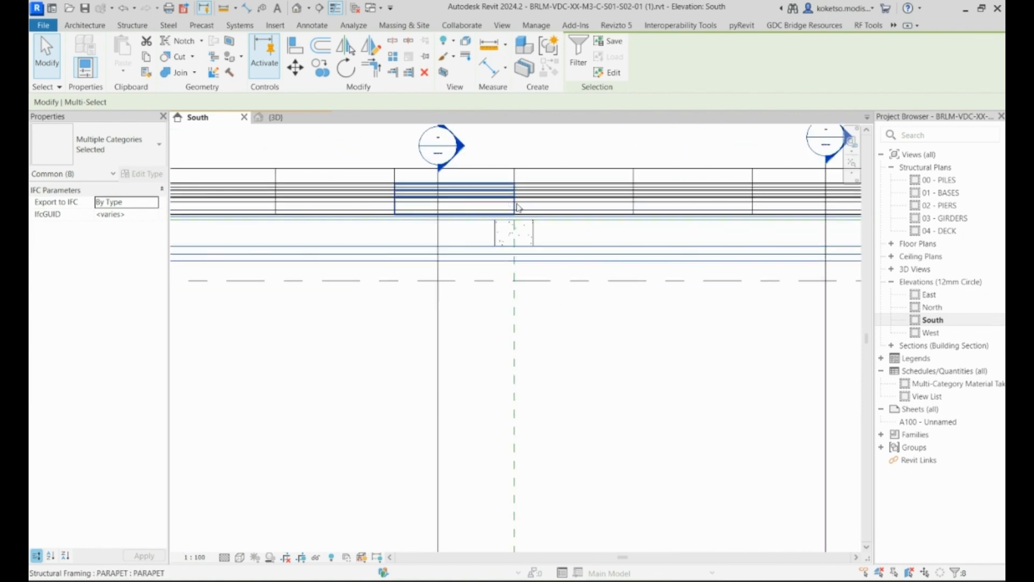
scroll(528, 239, up, 1)
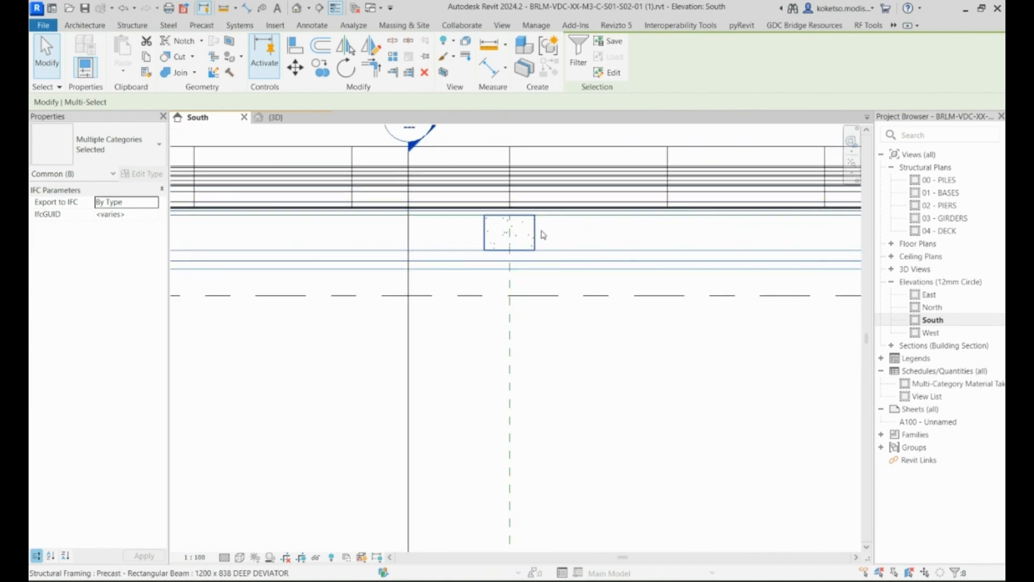
scroll(513, 240, down, 2)
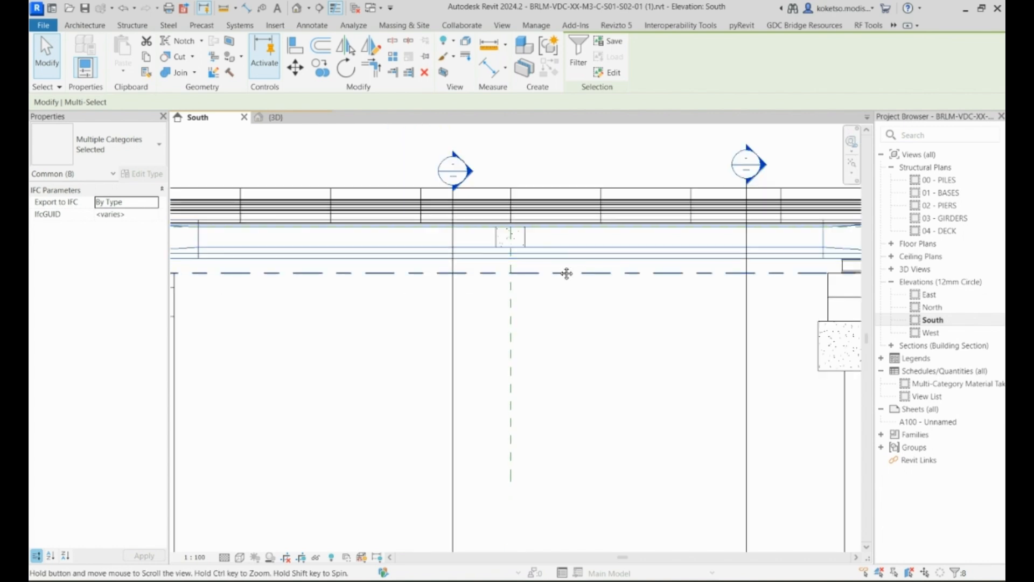
middle_drag(589, 272, 415, 258)
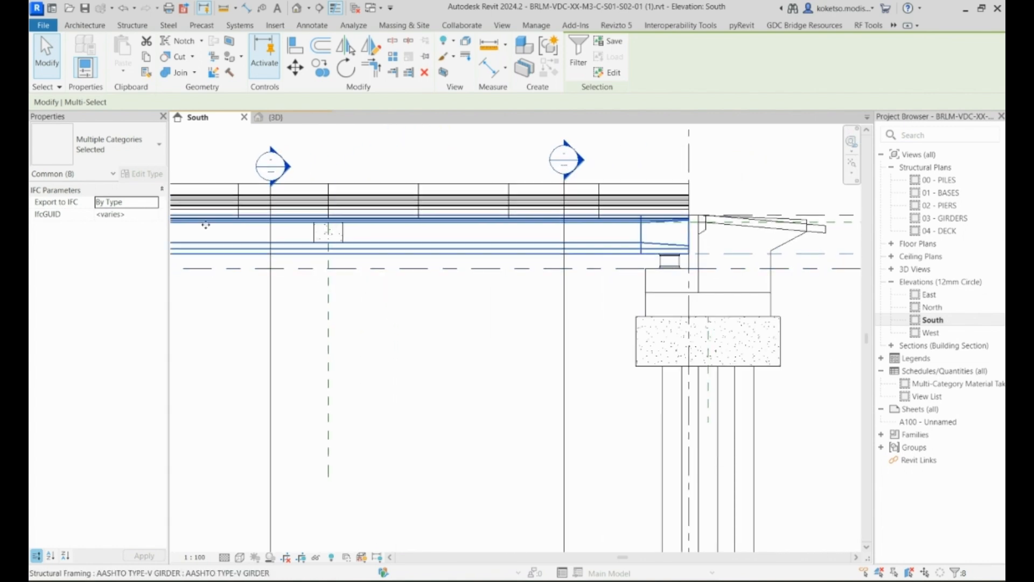
click(578, 51)
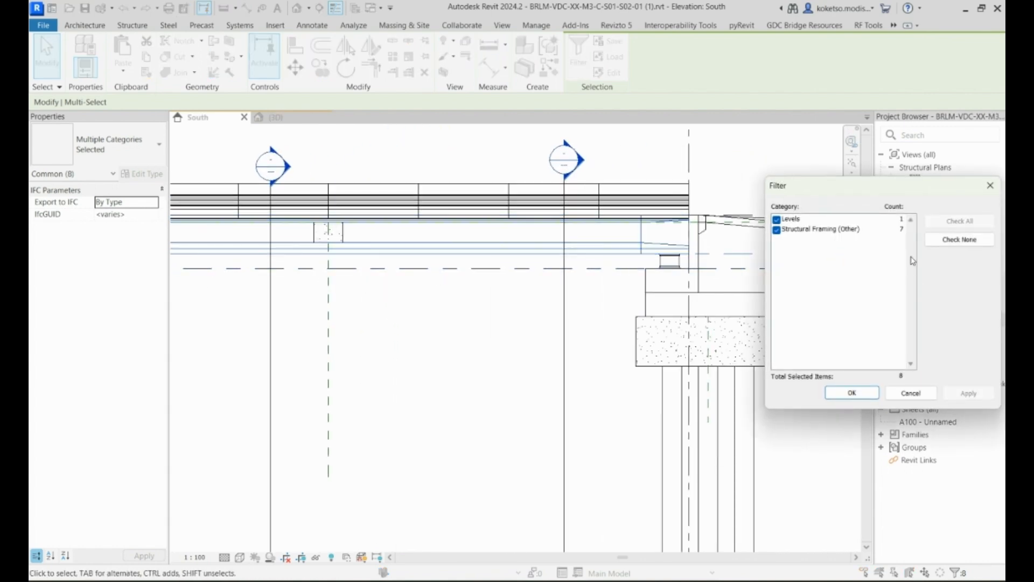
click(776, 219)
click(852, 392)
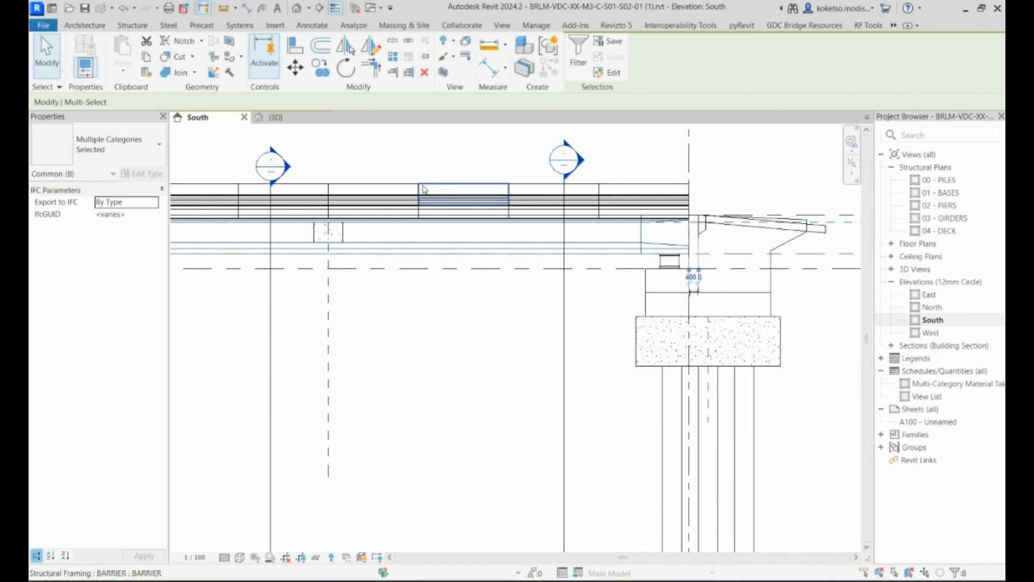
- Set the Mark of the selected girders beside the right-hand abutment to P1E
middle_drag(337, 239, 450, 260)
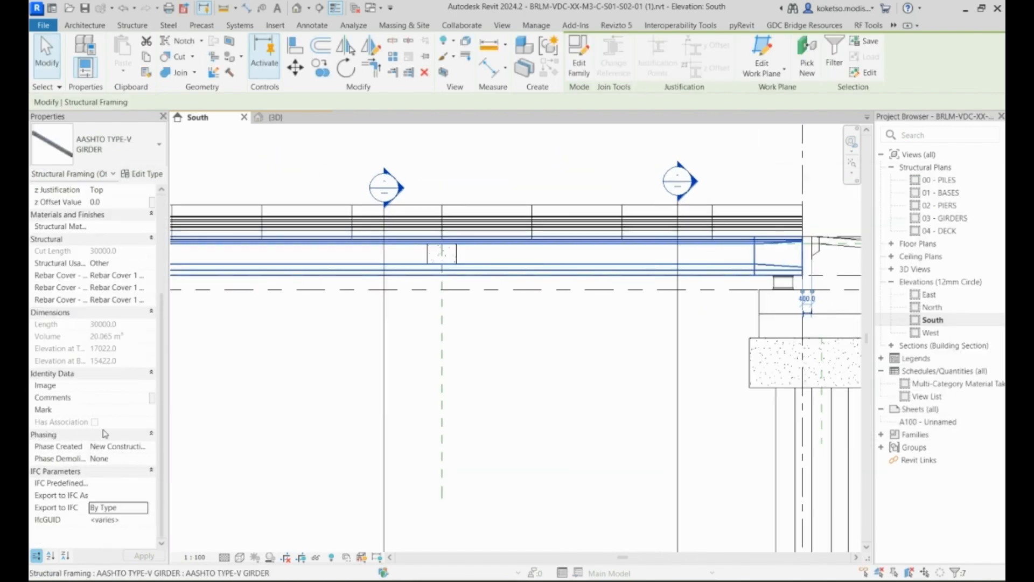
click(104, 412)
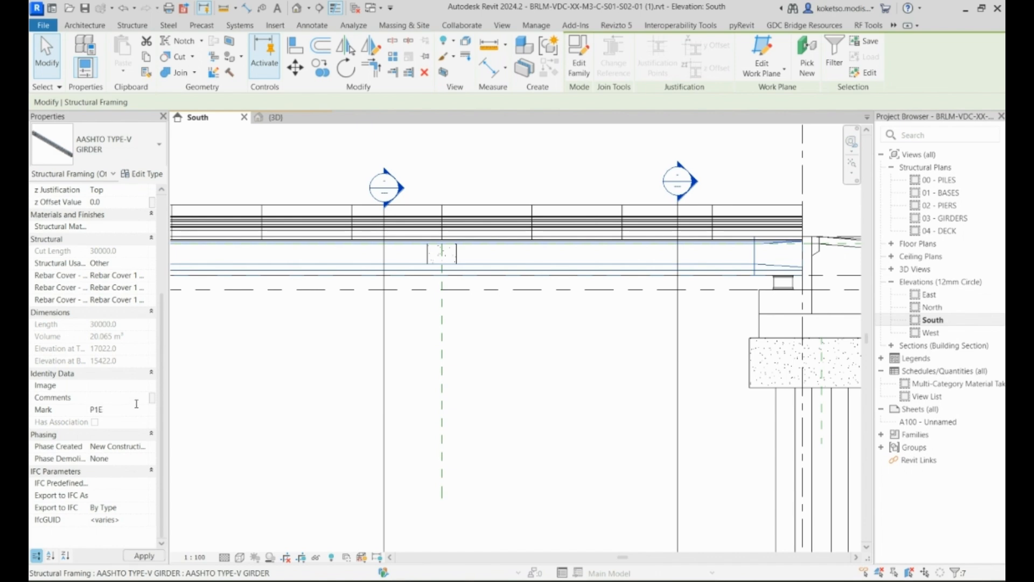
click(581, 336)
- Select the girders of the second span from the right-hand abutment, filter out Levels, and set their Mark to P2E
scroll(636, 278, down, 5)
middle_drag(448, 286, 708, 297)
scroll(597, 296, up, 6)
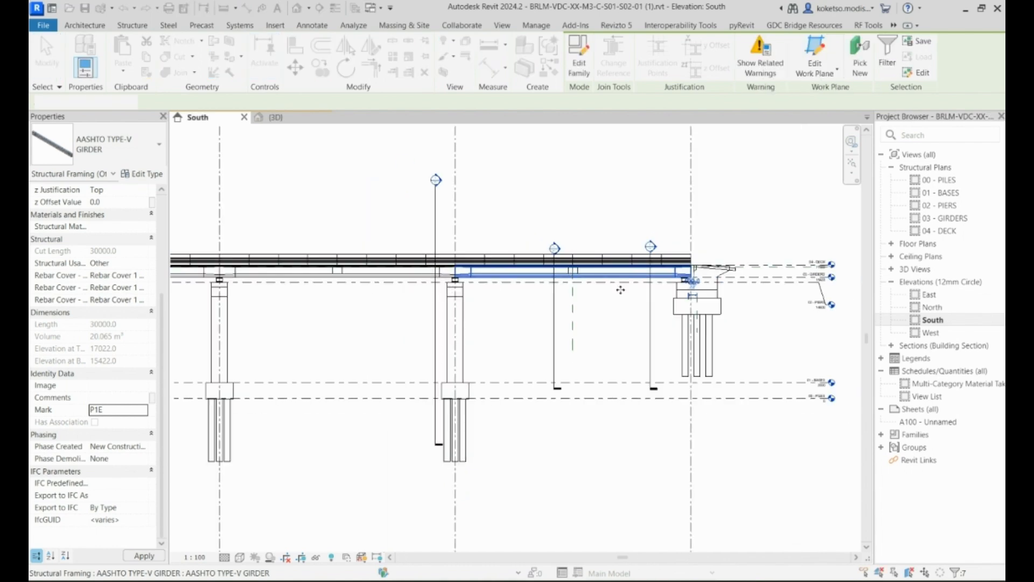
click(579, 295)
click(603, 264)
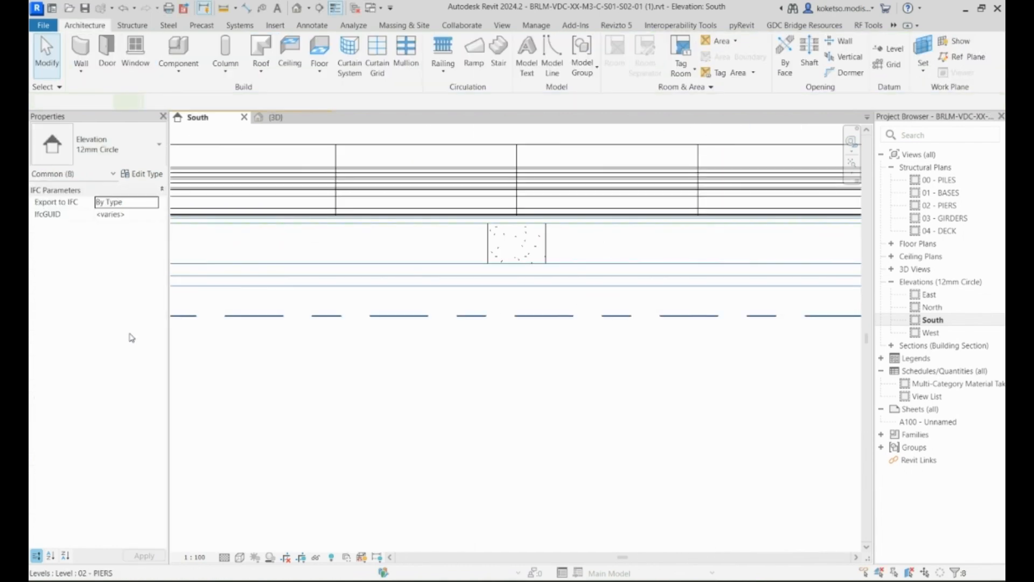
key(Escape)
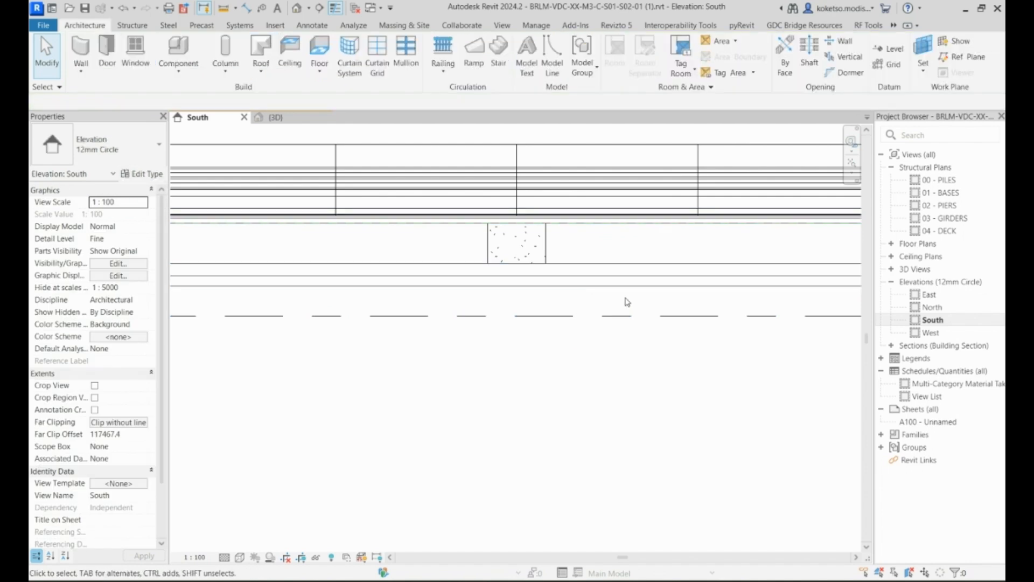
drag(614, 272, 422, 294)
click(578, 51)
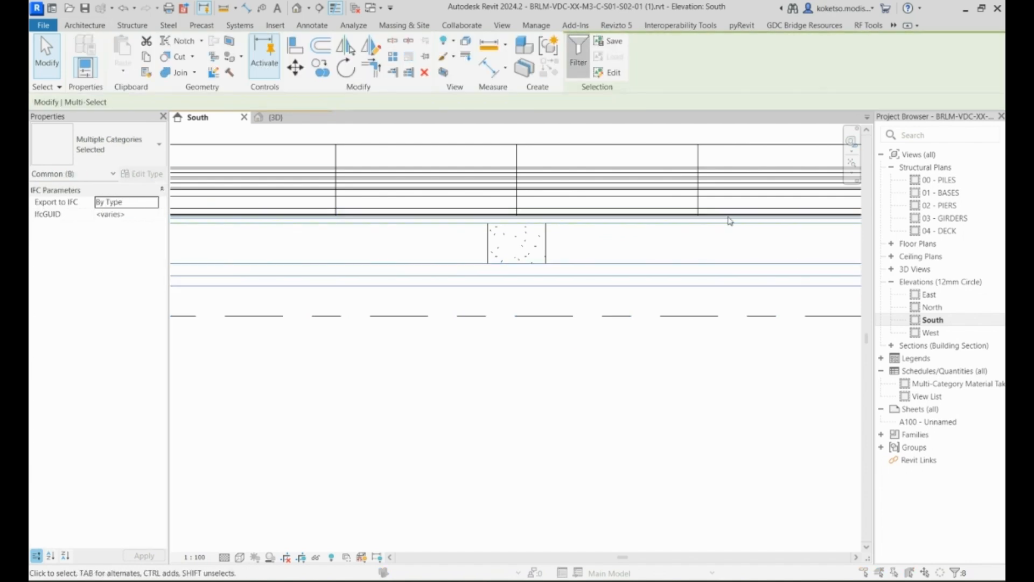
click(776, 220)
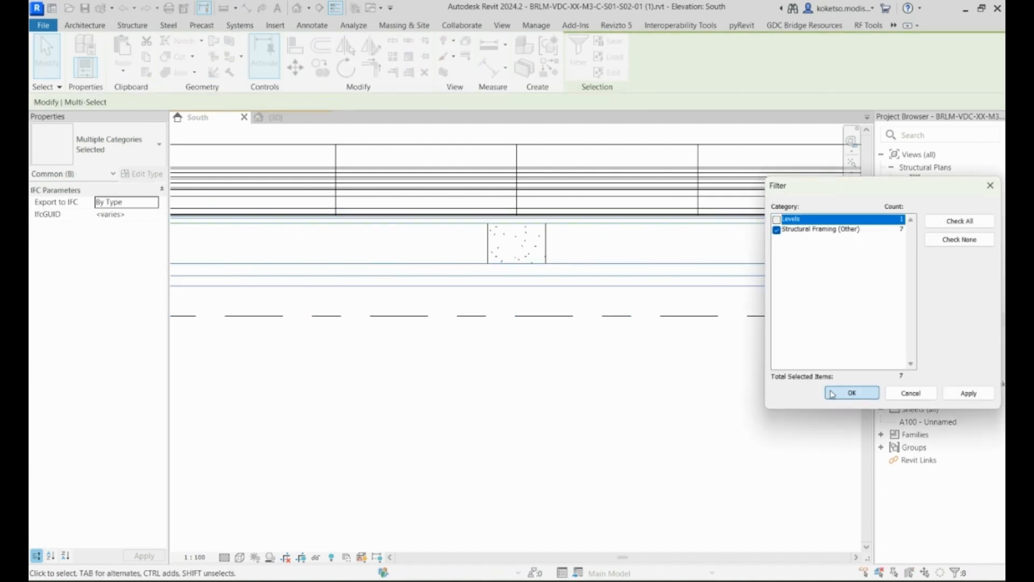
click(851, 393)
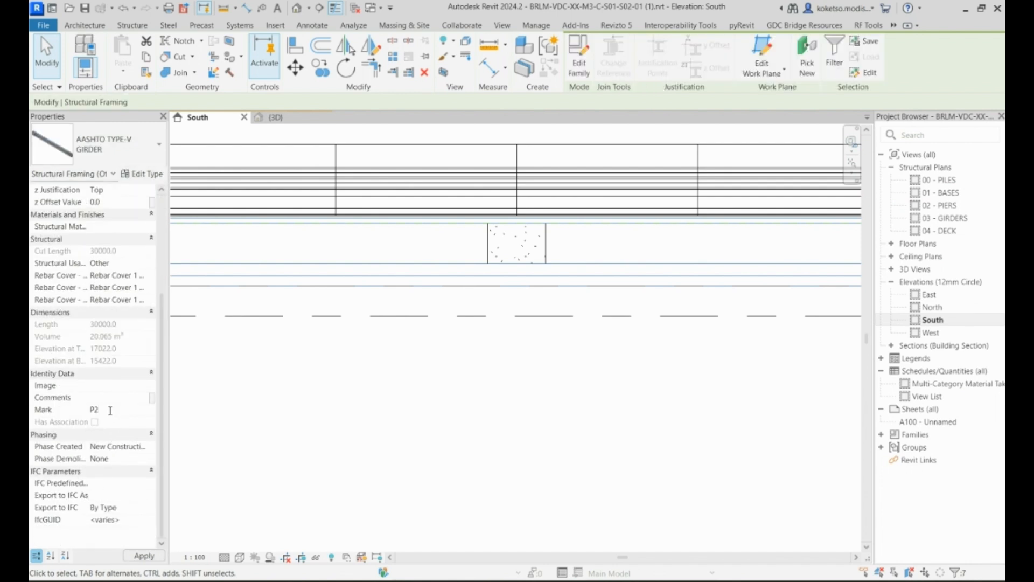
key(Return)
click(559, 338)
- Select only the Structural Framing girders of the third span from the right-hand abutment and set their Mark to P3E
scroll(561, 250, down, 3)
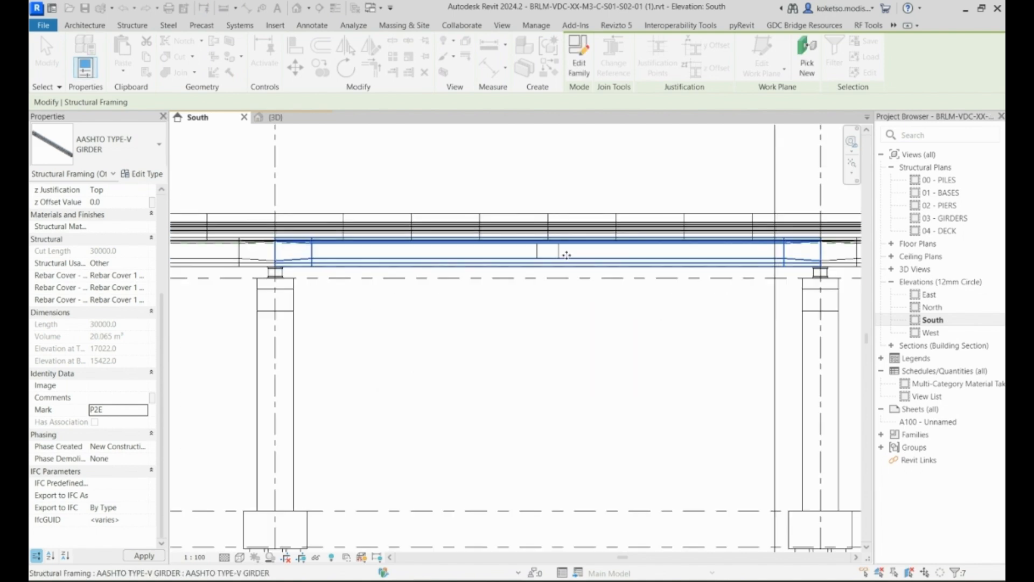
scroll(510, 282, up, 5)
drag(515, 240, 478, 168)
click(577, 54)
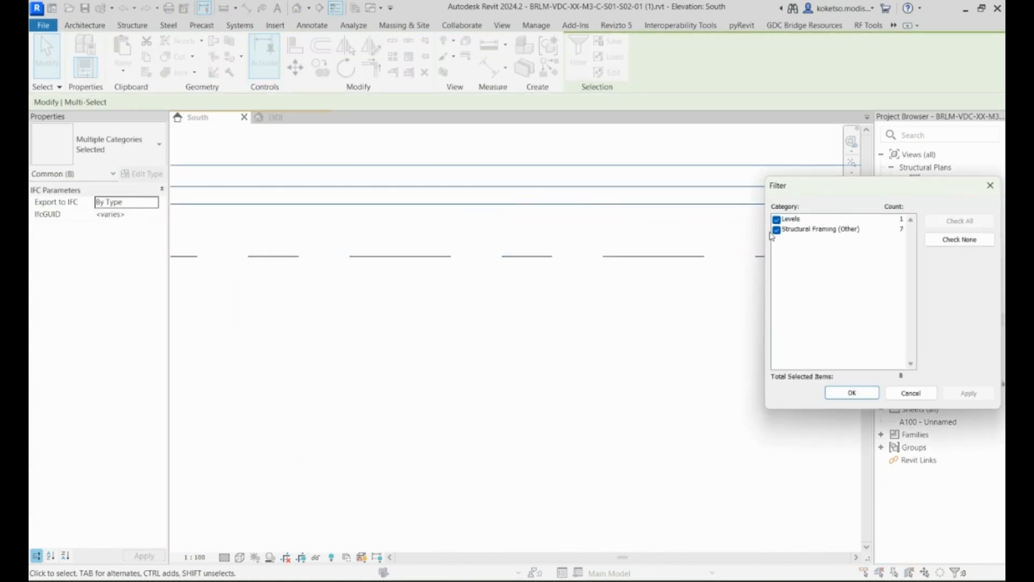
click(776, 220)
click(866, 397)
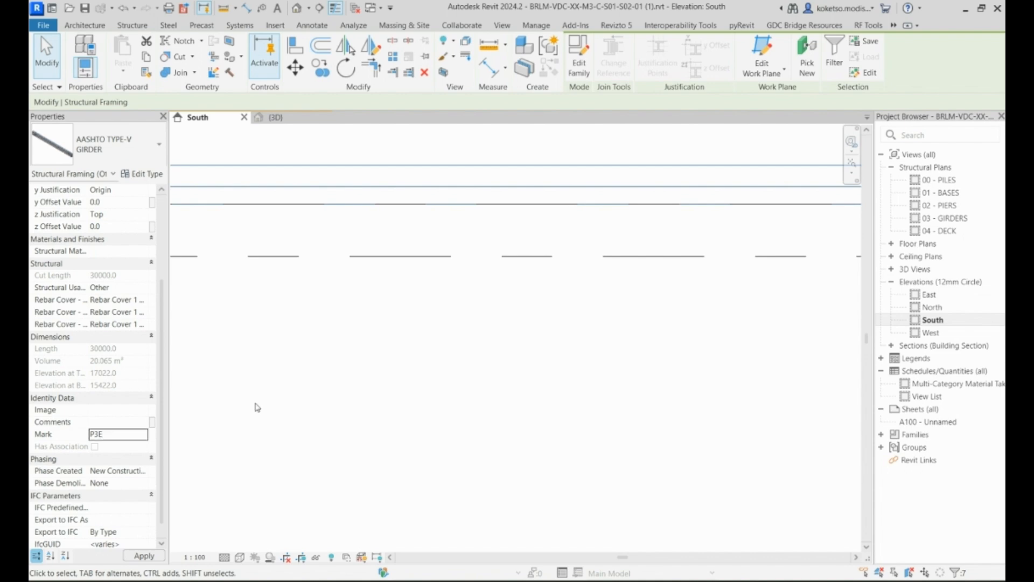
click(558, 337)
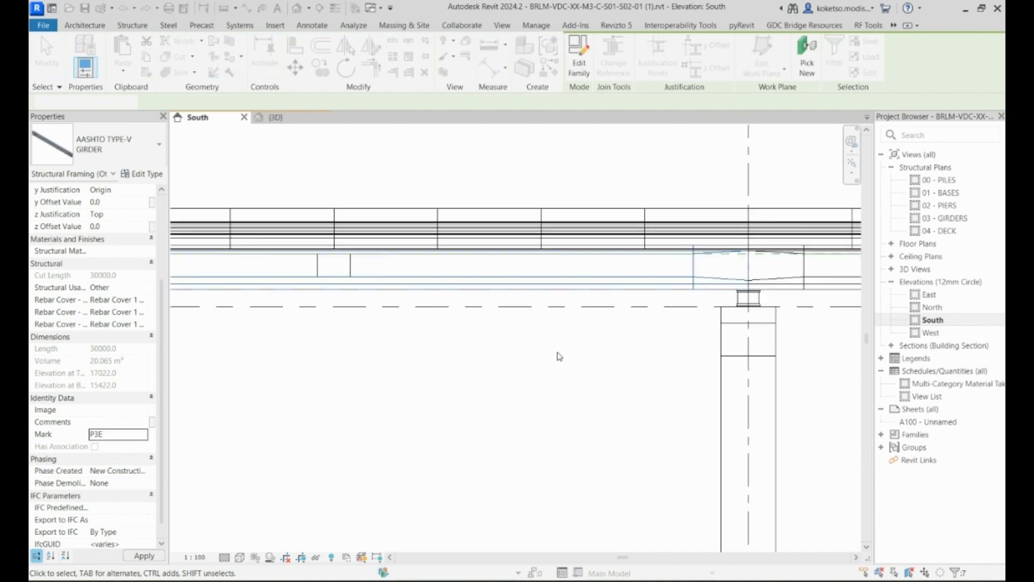
- Select the girders of the fourth span from the right-hand abutment without the level and set their Mark to P4E
scroll(558, 357, down, 3)
scroll(612, 334, up, 5)
drag(602, 312, 548, 256)
click(578, 59)
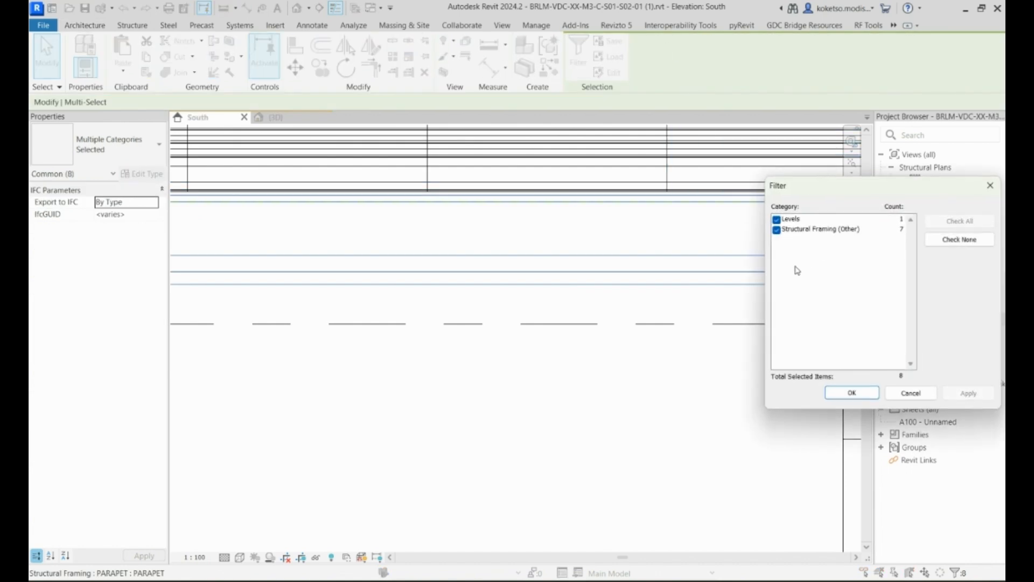
click(777, 219)
click(859, 397)
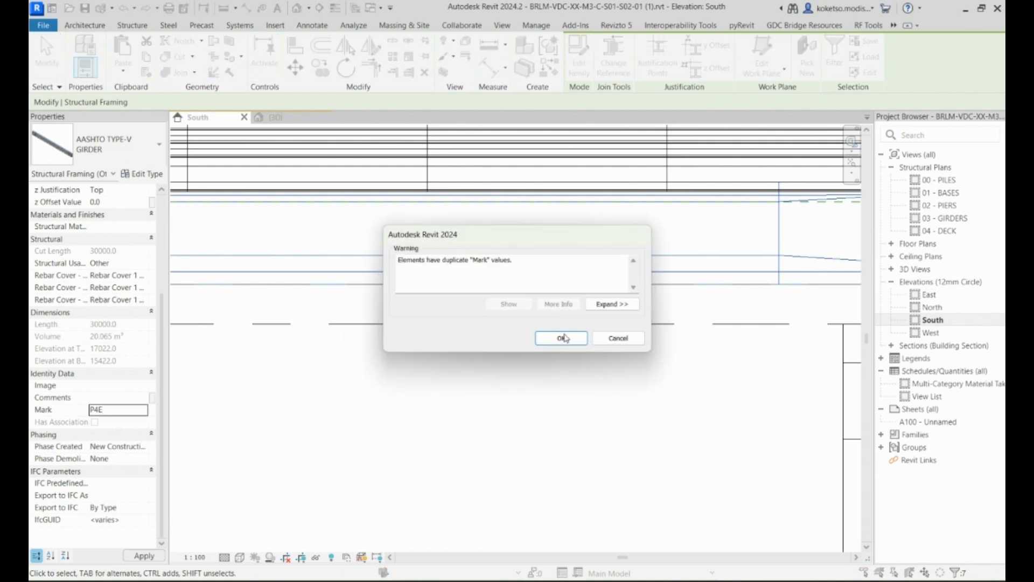
click(561, 338)
- Select the girders of the fifth span from the right-hand abutment, excluding Levels, and set their Mark to P5E
scroll(573, 342, down, 3)
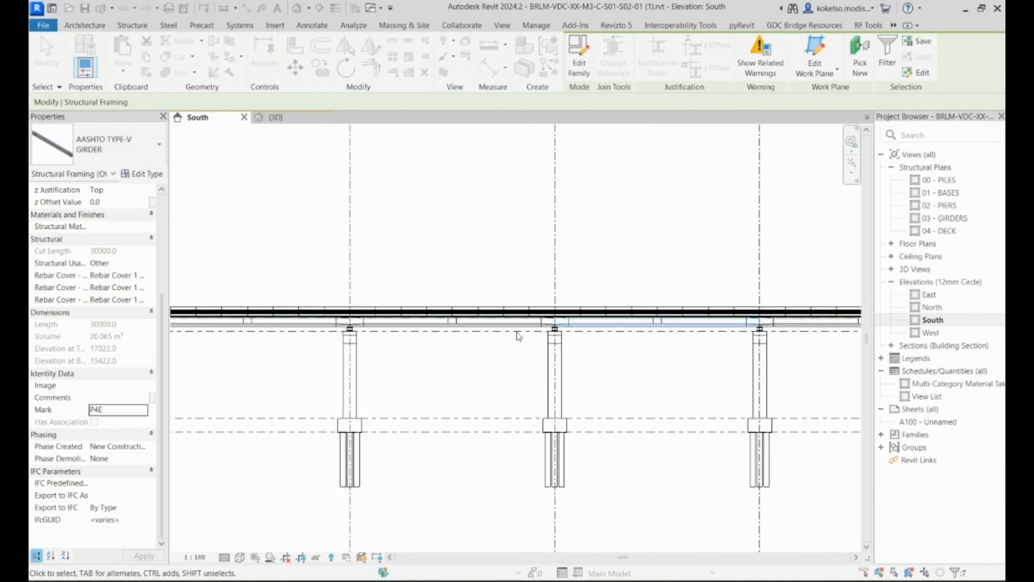
scroll(519, 335, up, 3)
scroll(498, 324, up, 2)
drag(516, 349, 511, 246)
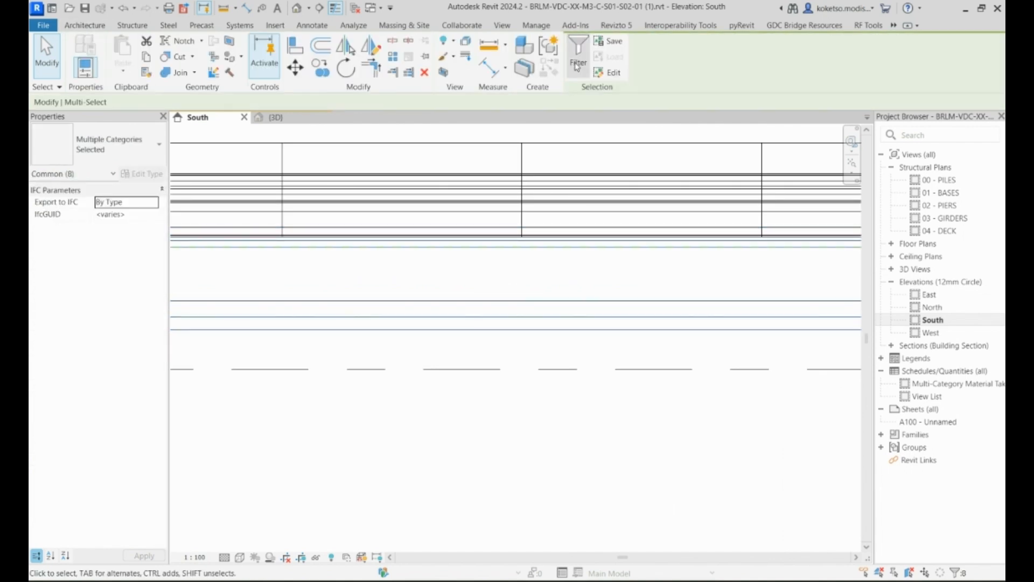
click(578, 56)
click(785, 221)
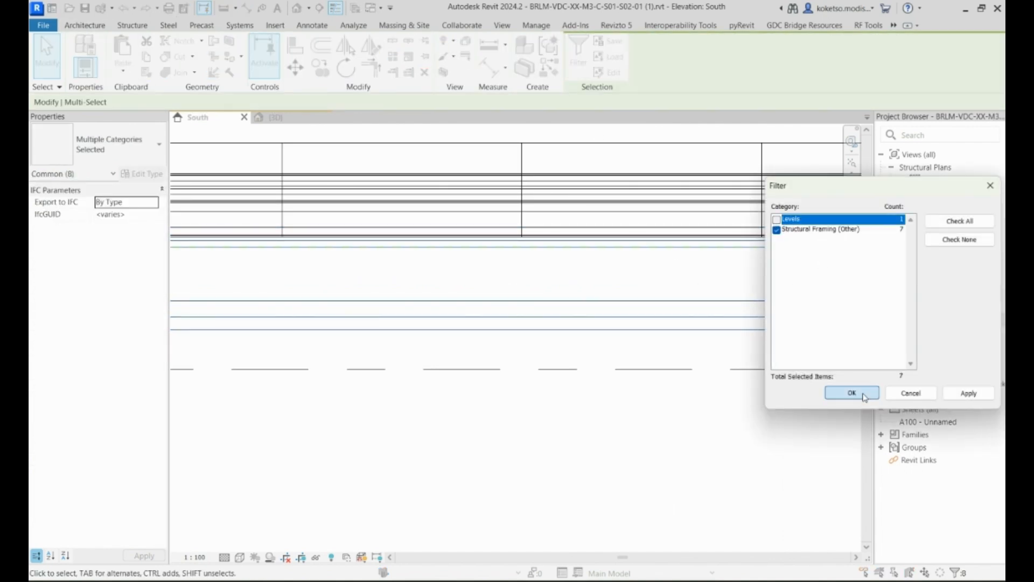
click(864, 397)
scroll(93, 451, down, 3)
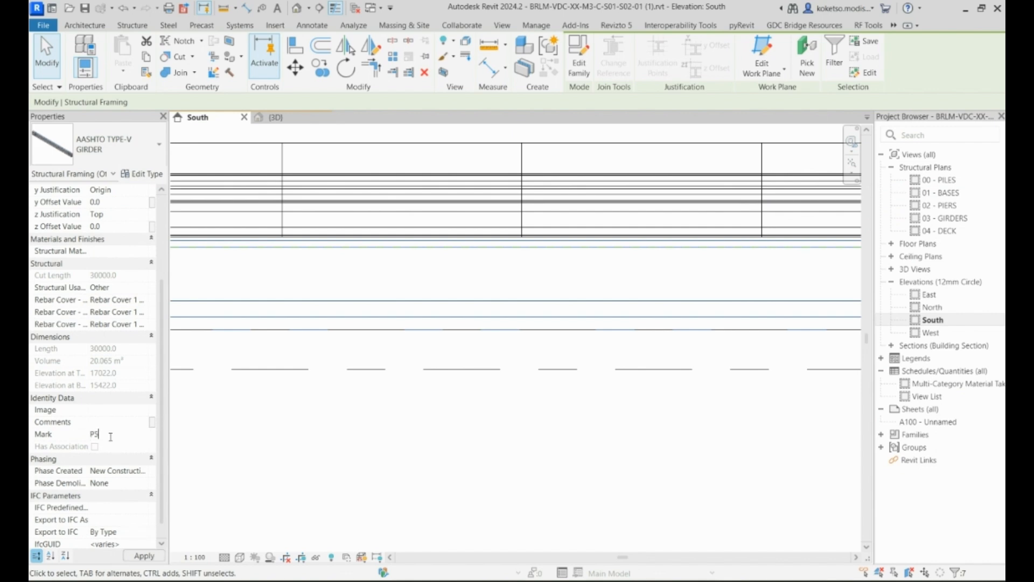
click(560, 339)
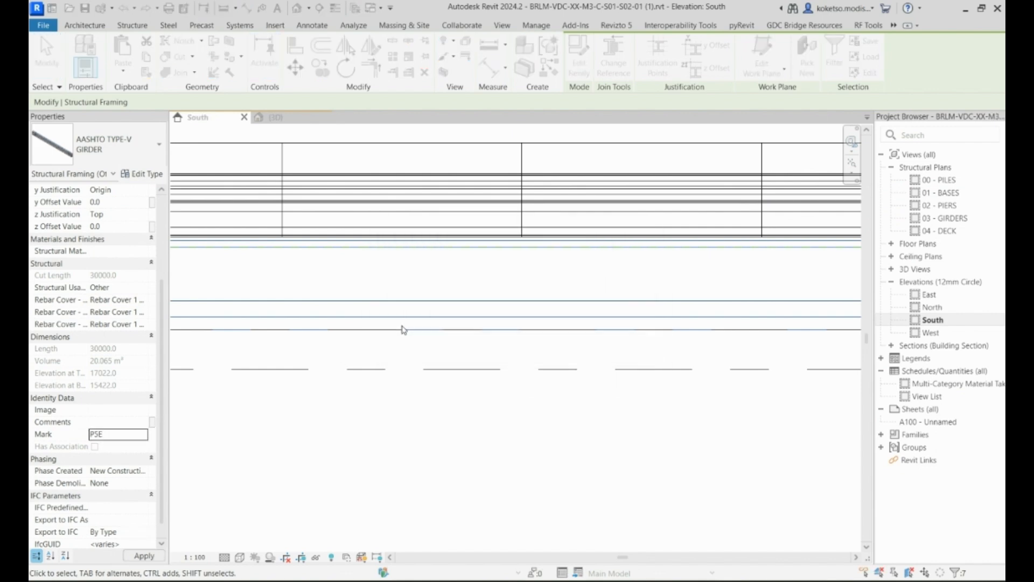
- Select the girders of the sixth span from the right-hand abutment, filter out Levels, and set their Mark to P6E
scroll(418, 329, down, 4)
click(629, 327)
scroll(400, 360, down, 3)
middle_drag(401, 368, 642, 369)
scroll(441, 343, up, 5)
drag(445, 320, 397, 242)
click(579, 51)
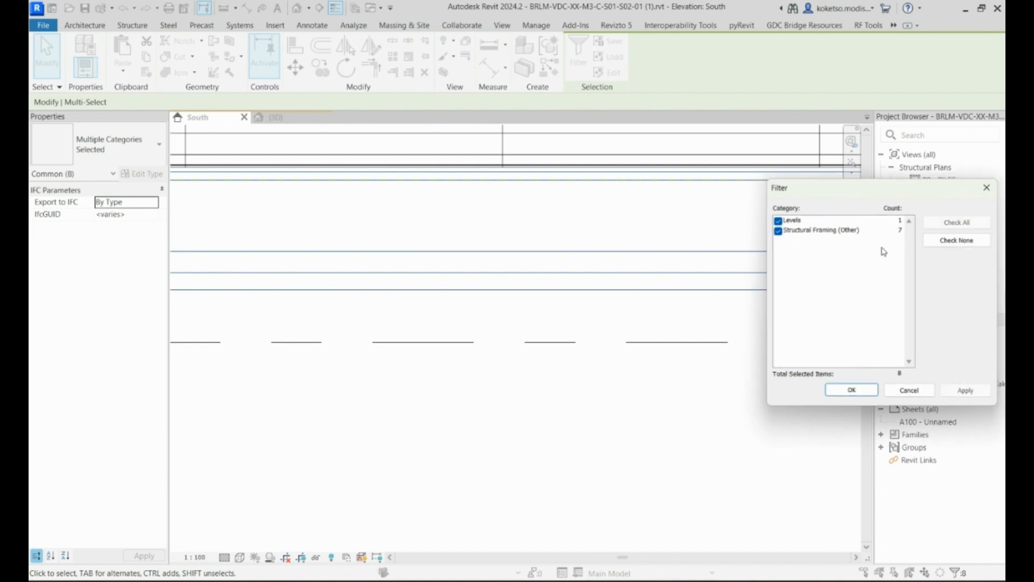
click(777, 219)
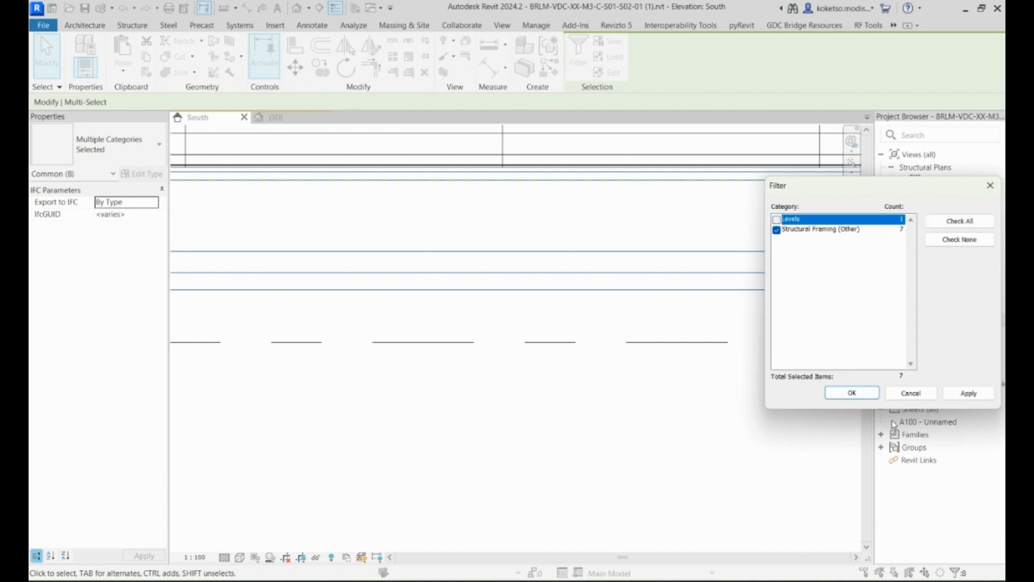
click(851, 393)
scroll(102, 456, down, 5)
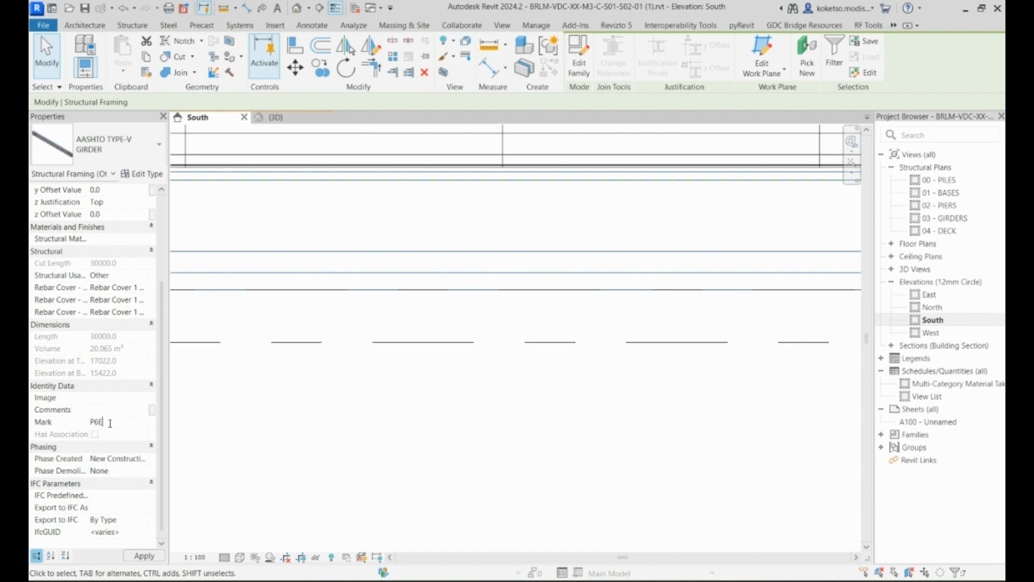
click(556, 337)
scroll(406, 289, down, 2)
click(251, 174)
- In the 3D view, select all six 150mm ASPHALT floors along the bridge and hide those elements in the view
click(280, 118)
scroll(529, 297, down, 2)
shift+middle_drag(568, 253, 746, 218)
scroll(571, 291, down, 2)
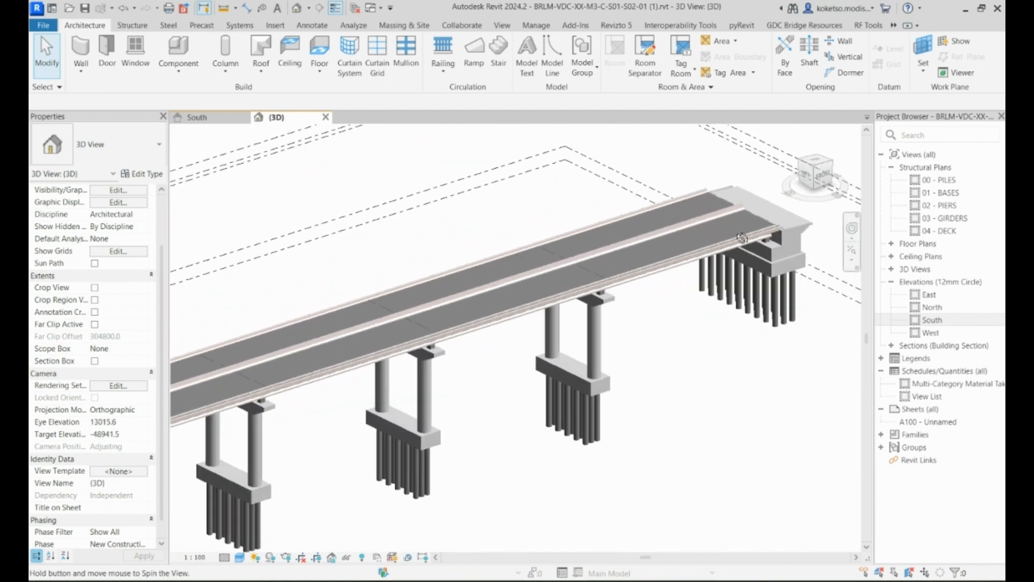
scroll(754, 215, up, 2)
click(753, 215)
scroll(362, 276, down, 1)
middle_drag(362, 276, 554, 248)
ctrl+click(553, 238)
middle_drag(401, 307, 721, 257)
ctrl+click(583, 267)
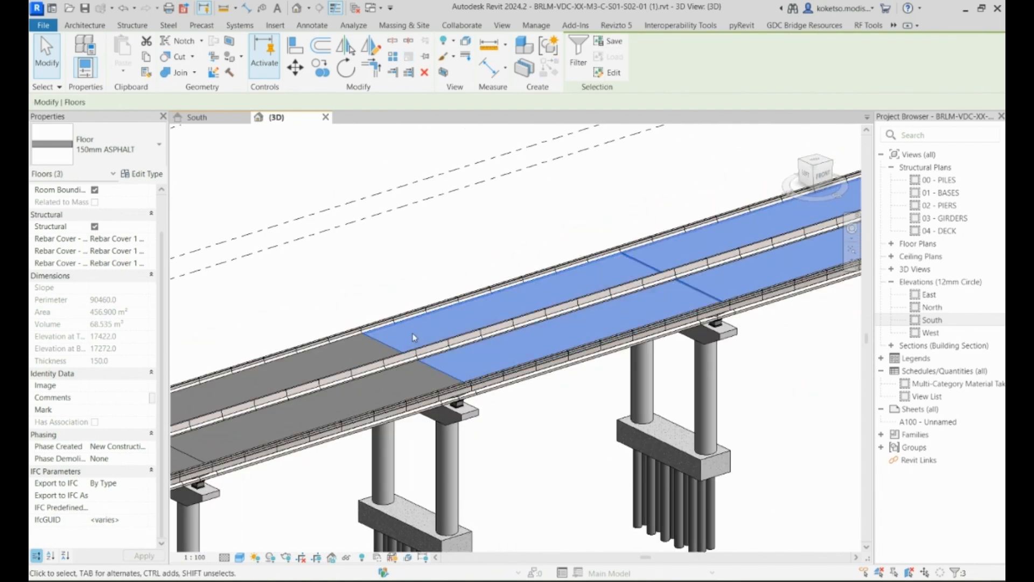
middle_drag(415, 335, 693, 279)
ctrl+click(616, 290)
middle_drag(428, 353, 594, 271)
scroll(594, 271, down, 1)
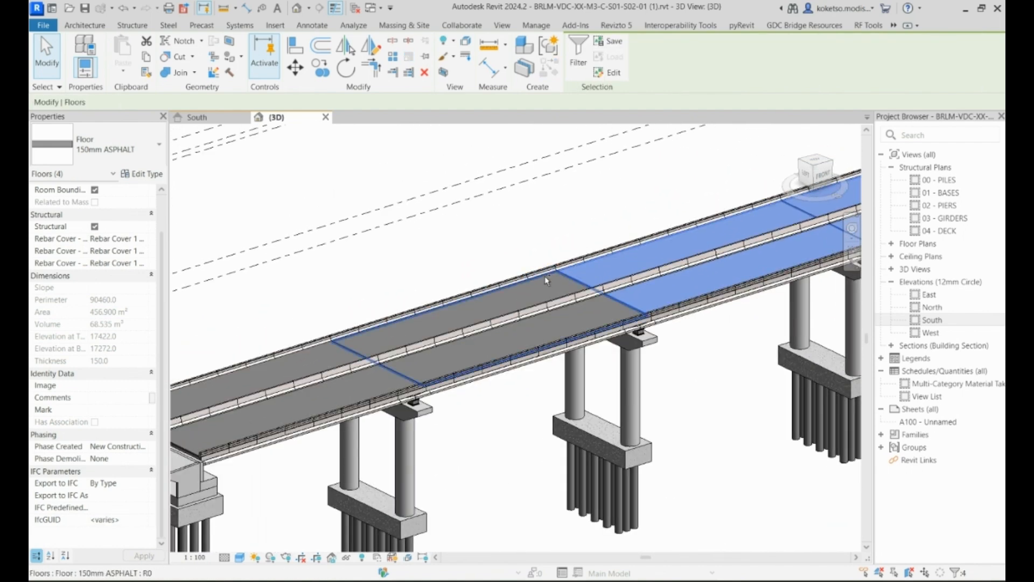
ctrl+click(543, 284)
middle_drag(341, 363, 539, 301)
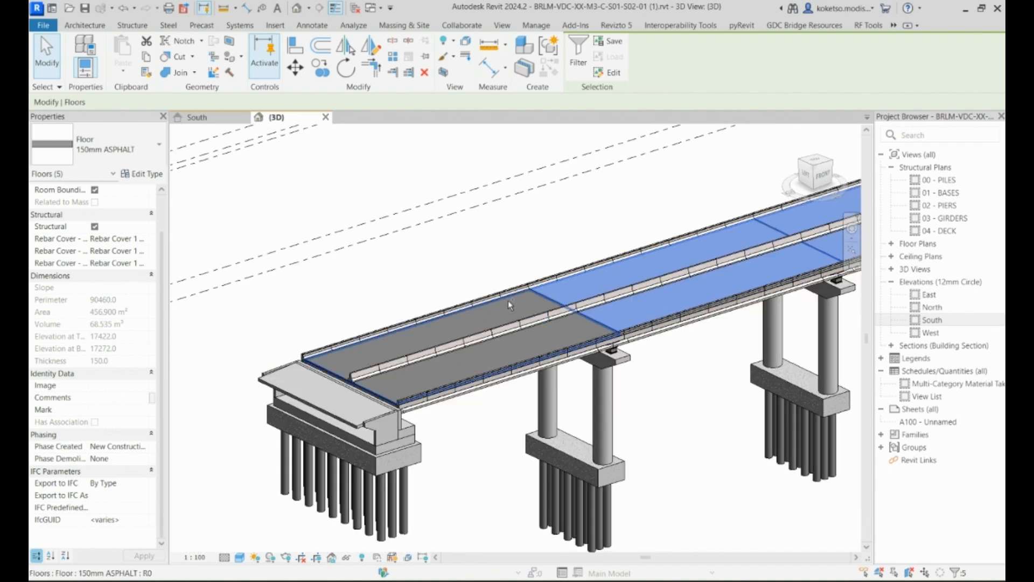
ctrl+click(509, 299)
right_click(490, 313)
mouse_move(550, 296)
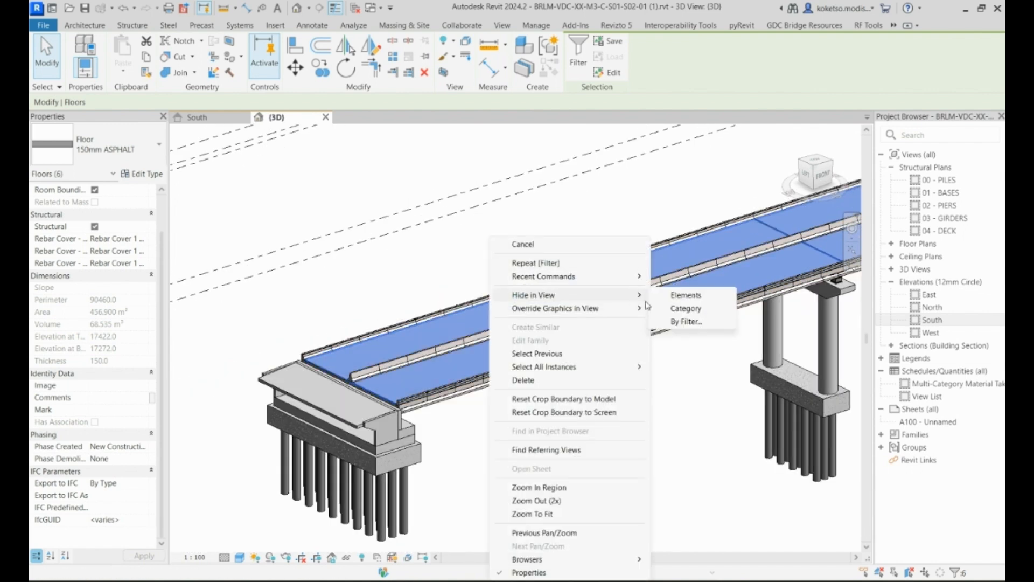
click(685, 292)
- Enter the Mark of the concrete deck in the first span from the right-hand abutment, starting the F series
middle_drag(724, 264, 348, 312)
middle_drag(655, 222, 410, 334)
mouse_move(681, 238)
middle_down()
mouse_move(603, 273)
mouse_move(420, 322)
middle_up()
scroll(616, 246, up, 1)
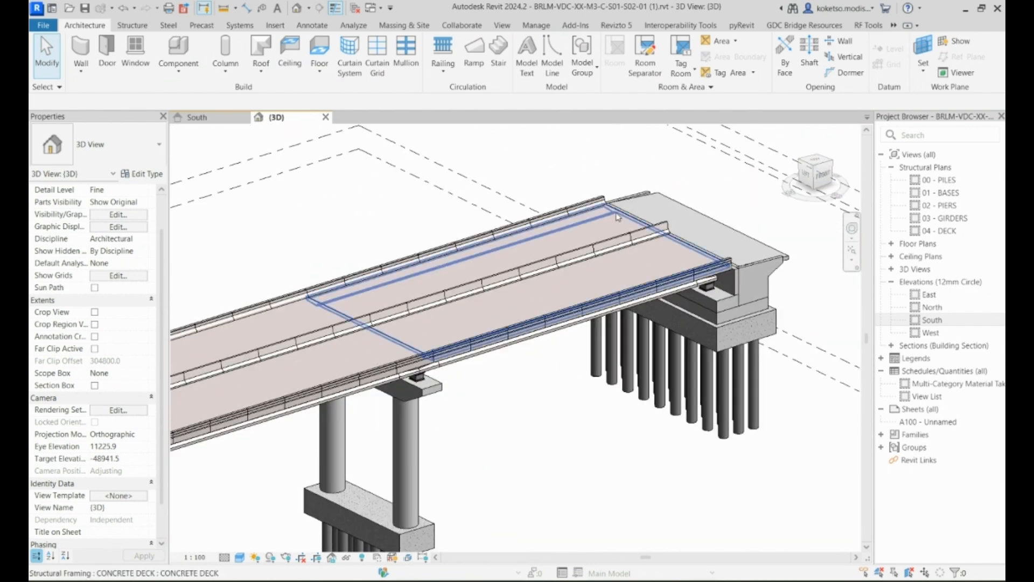
click(526, 269)
middle_drag(526, 269, 627, 269)
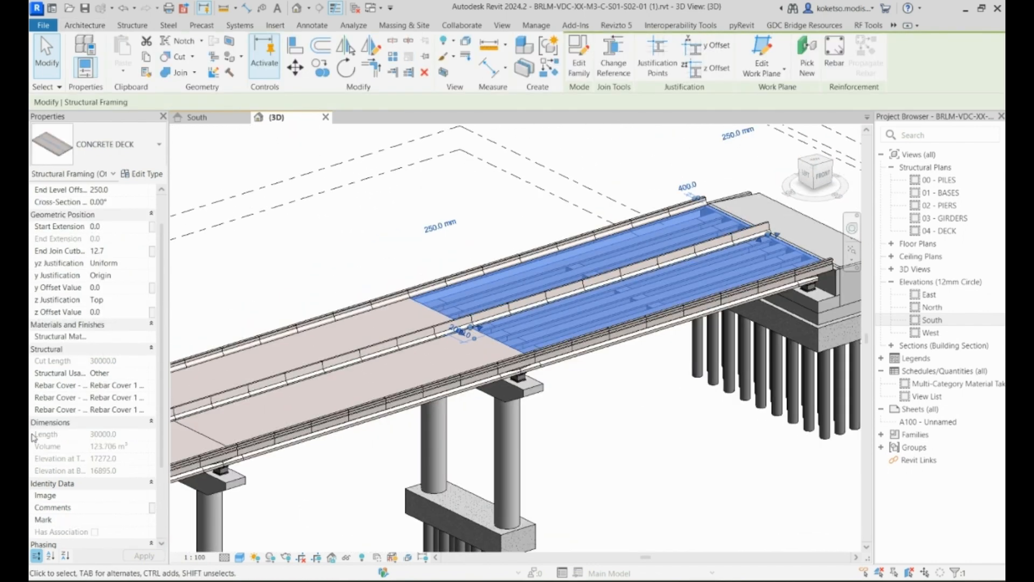
scroll(58, 447, down, 3)
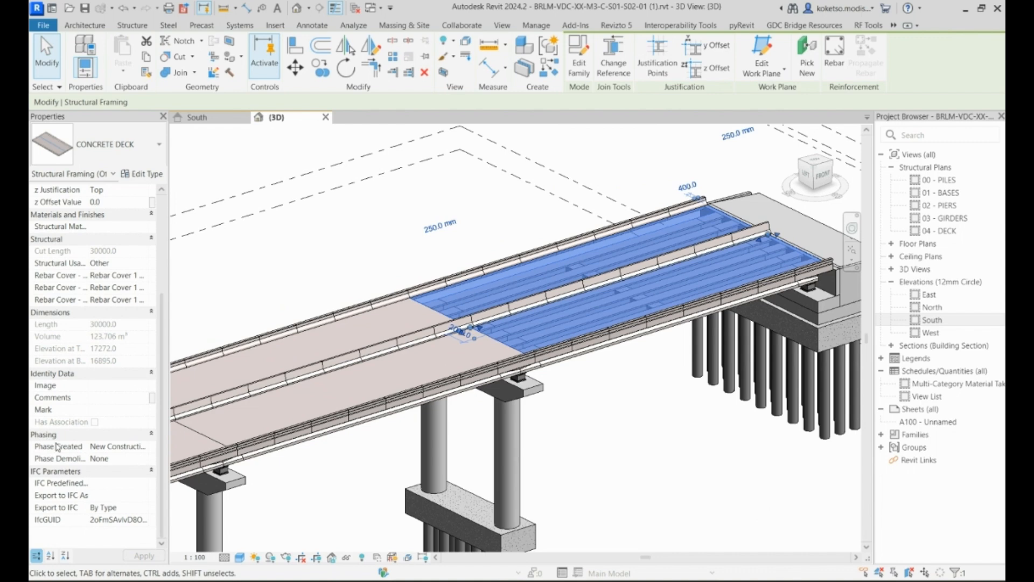
click(104, 410)
- Set the Mark of the concrete deck in the second span from the right-hand abutment to P2F
click(412, 309)
middle_drag(385, 347, 645, 285)
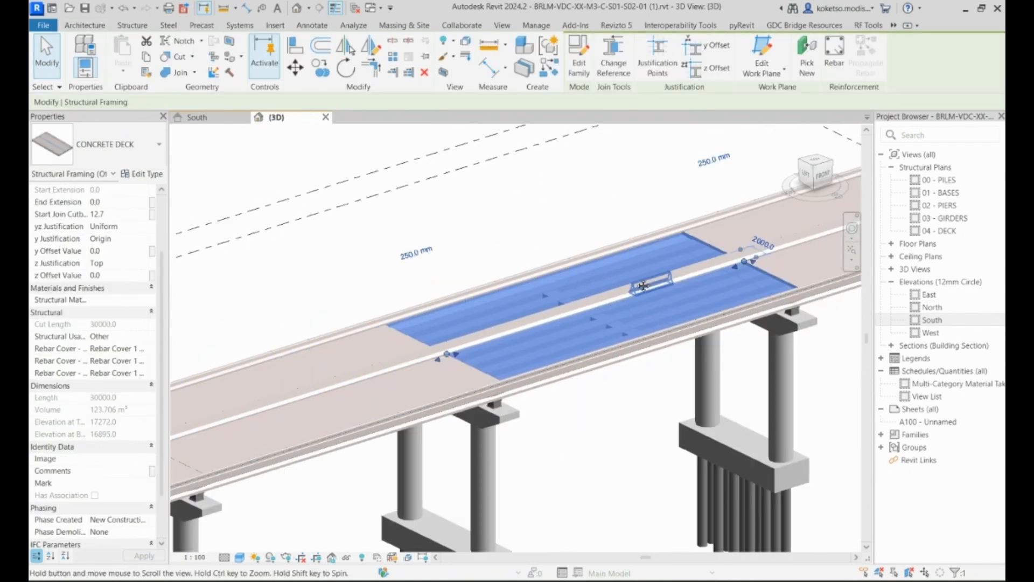
scroll(645, 284, down, 2)
click(102, 484)
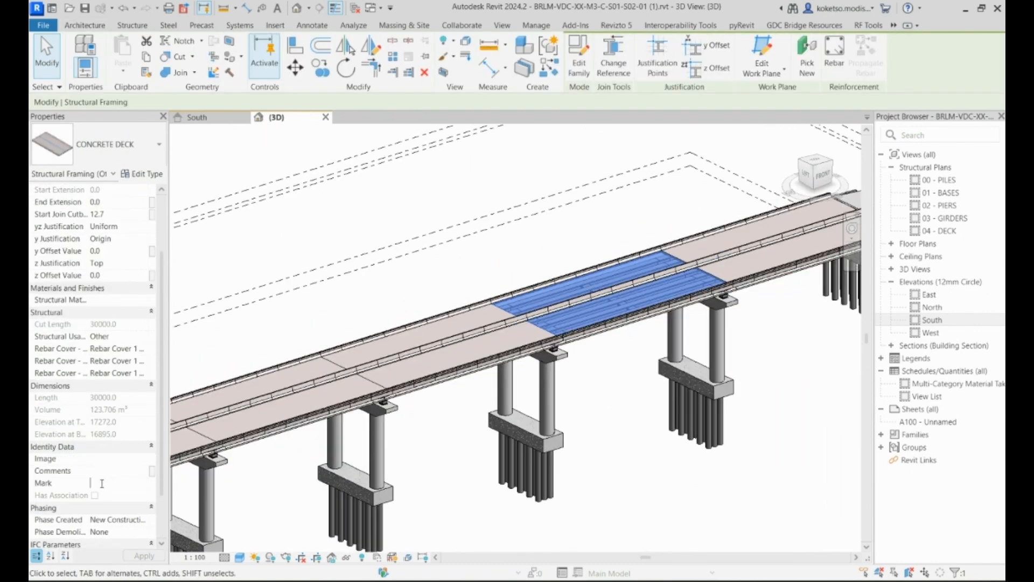
- Set the Mark of the concrete deck in the third span from the right-hand abutment to P3F
scroll(544, 259, down, 3)
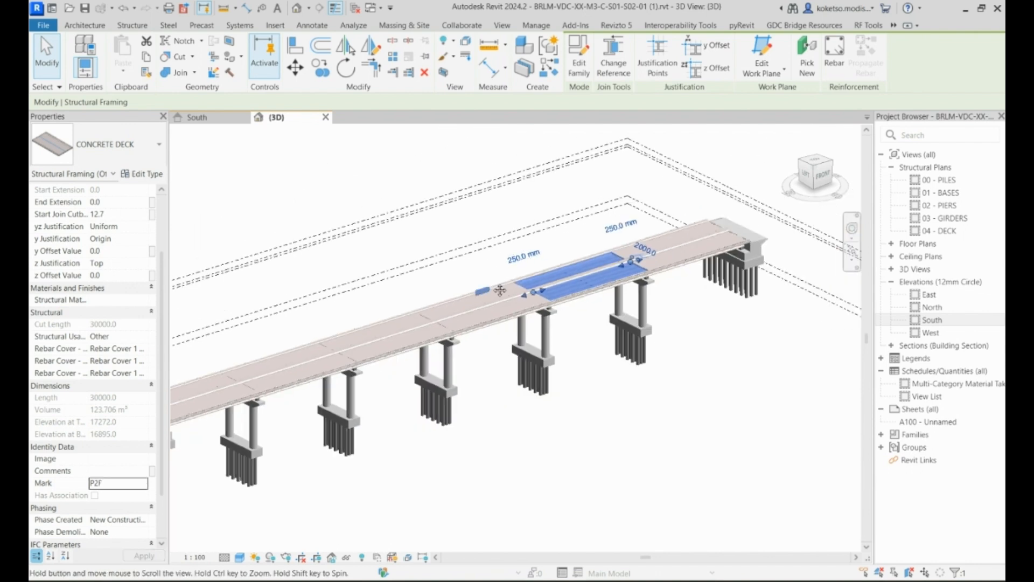
middle_drag(499, 291, 640, 261)
scroll(640, 261, up, 4)
click(575, 290)
click(575, 290)
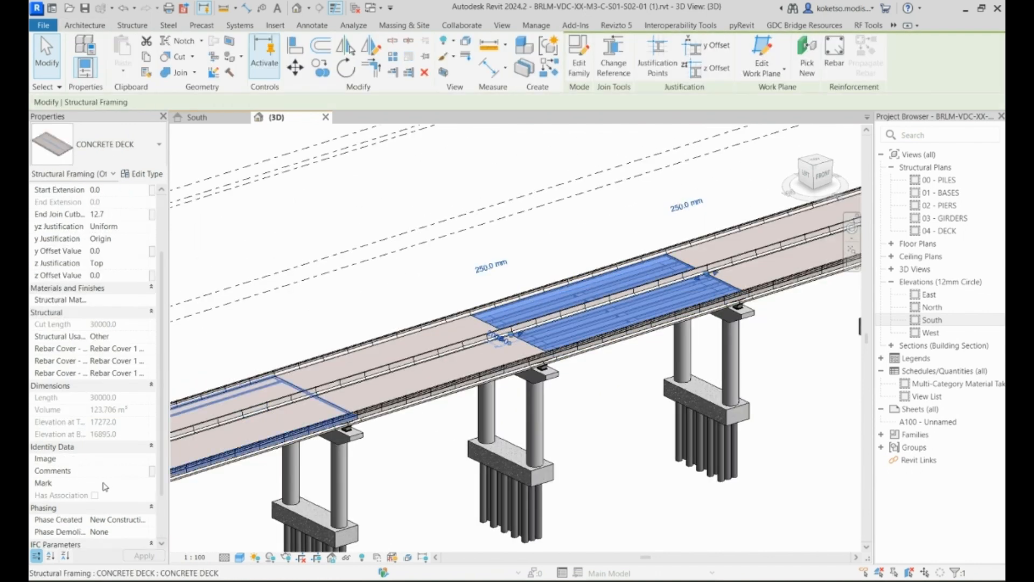
click(104, 483)
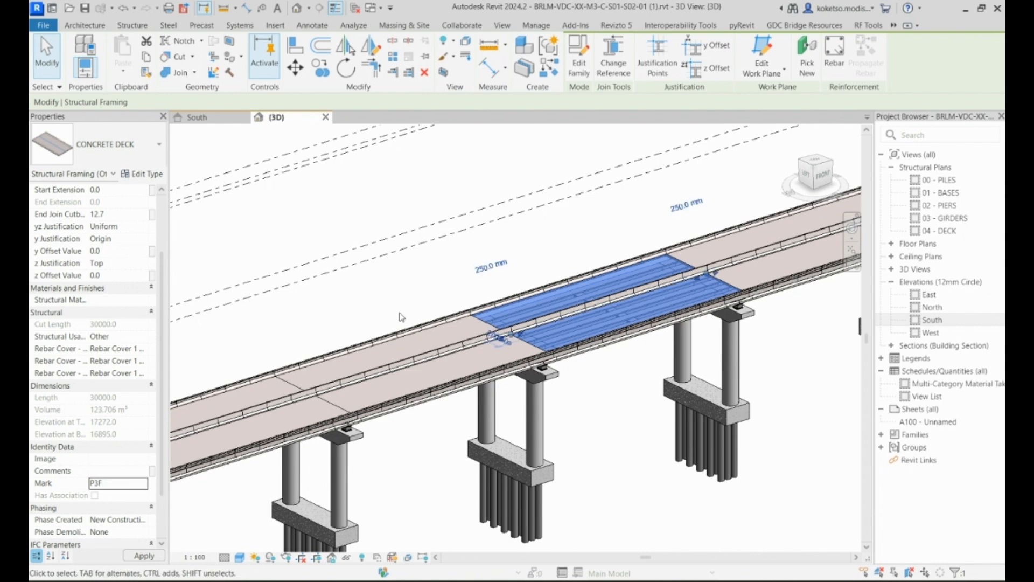
- Enter the Mark of the concrete deck in the fourth span from the right-hand abutment, continuing the sequence from P3F
middle_drag(334, 356, 503, 320)
click(503, 323)
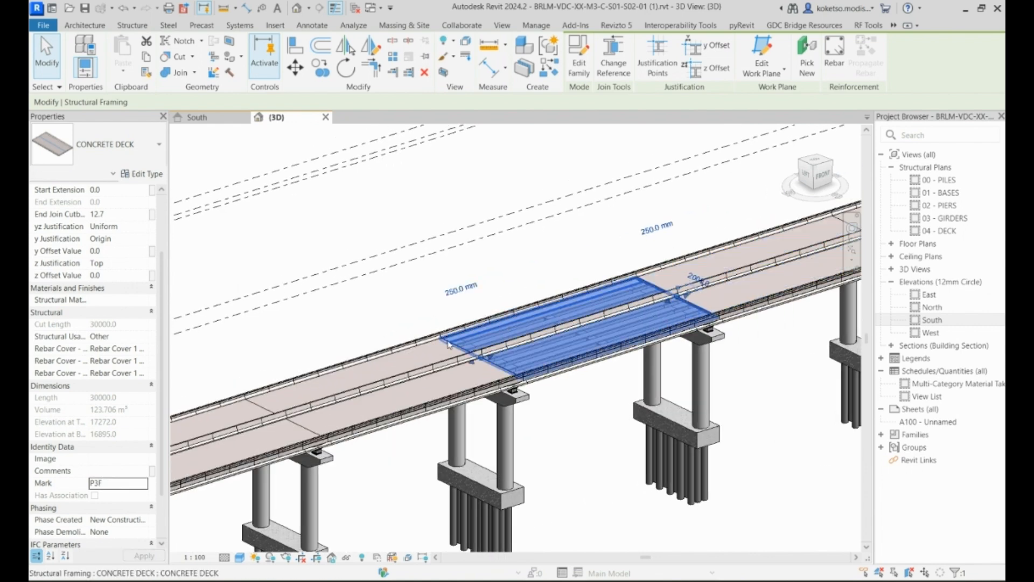
click(111, 483)
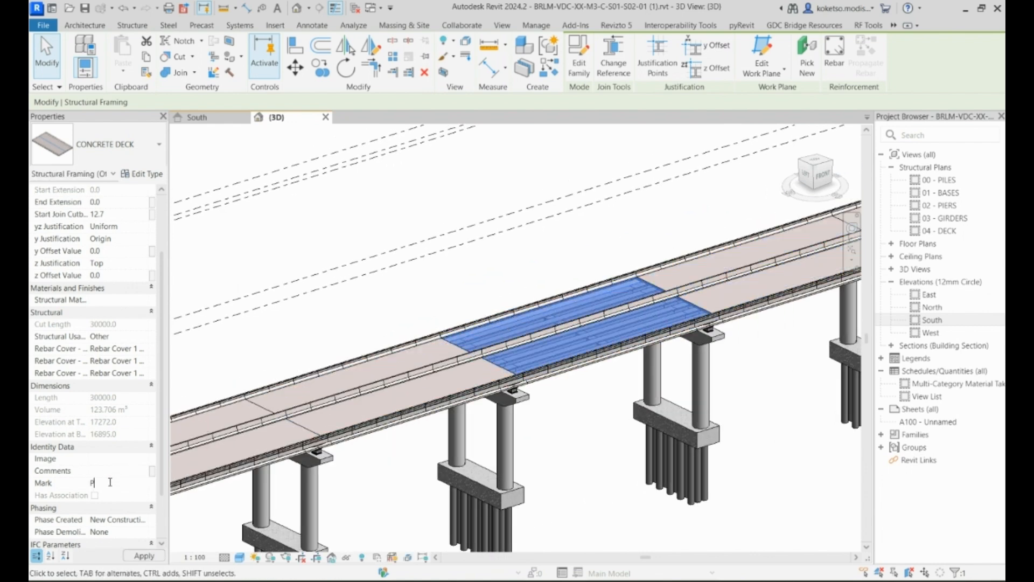
- Continue the deck Mark sequence on the fifth span from the right-hand abutment and set the sixth-span concrete deck to P6F
middle_drag(244, 456, 581, 303)
click(582, 303)
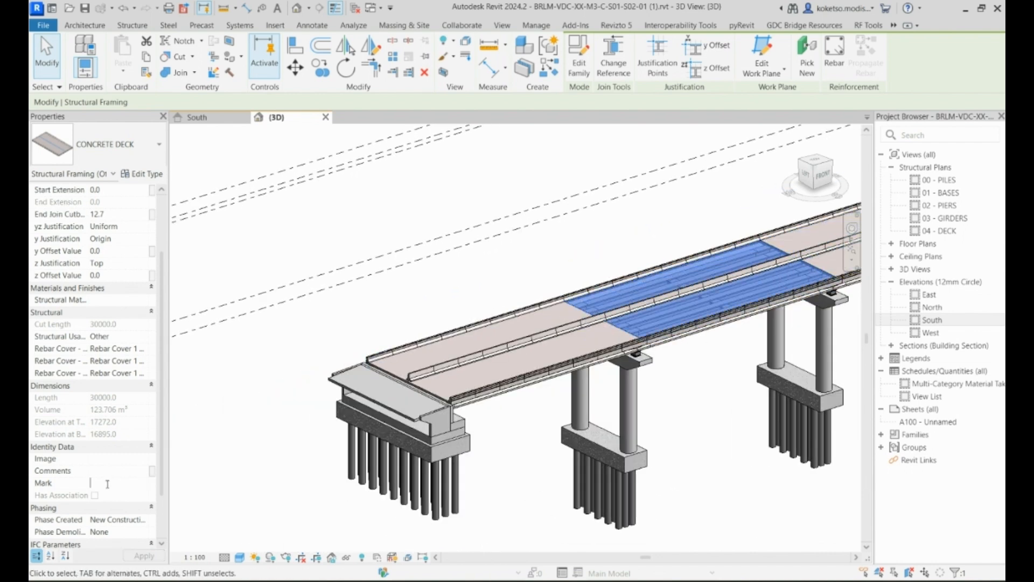
click(411, 367)
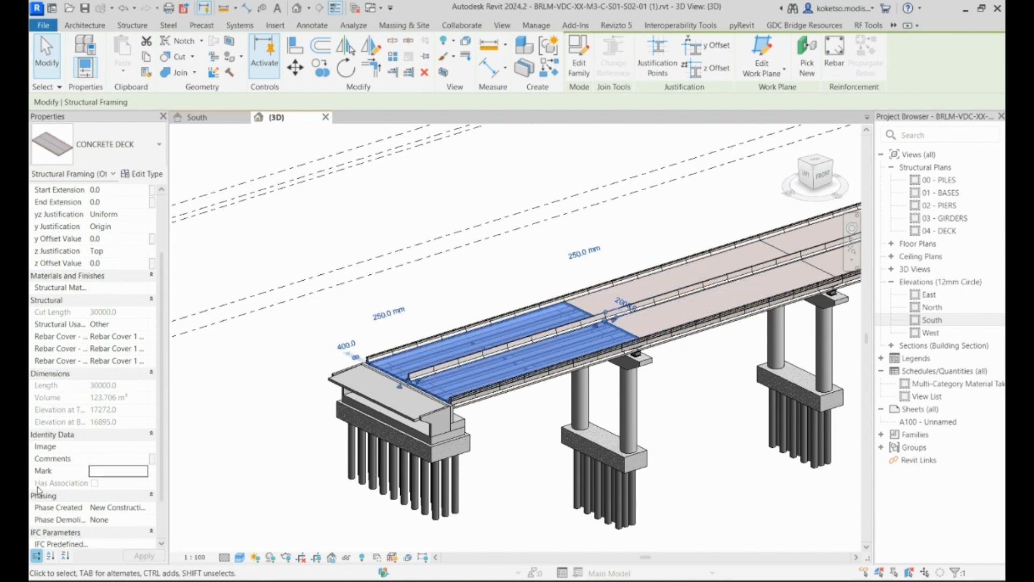
click(108, 471)
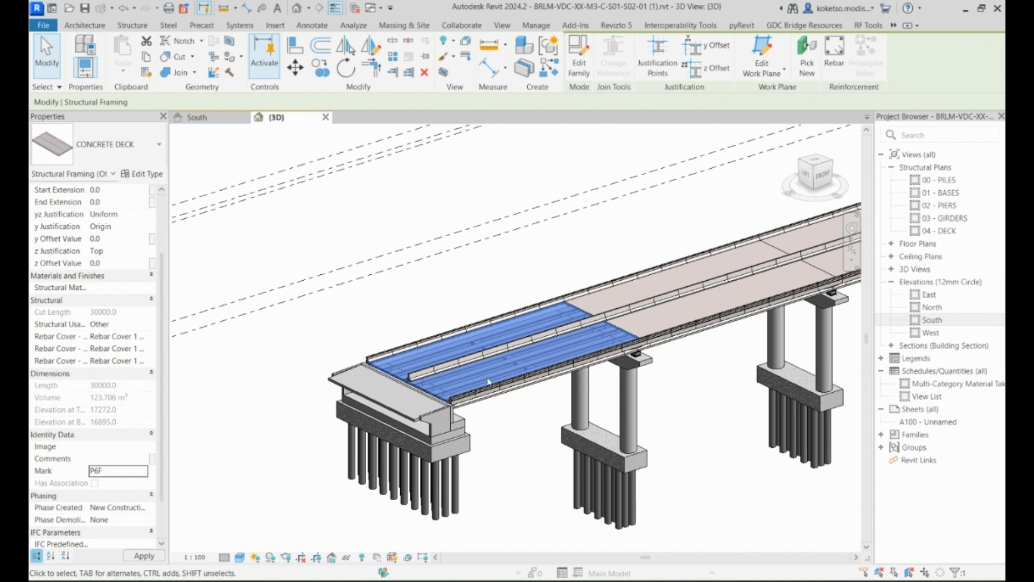
key(Escape)
middle_drag(616, 368, 253, 411)
middle_drag(595, 291, 316, 404)
middle_drag(697, 280, 178, 407)
scroll(596, 218, up, 3)
mouse_move(642, 315)
shift+middle_down()
mouse_move(625, 314)
mouse_move(643, 317)
shift+middle_up()
middle_drag(407, 275, 563, 276)
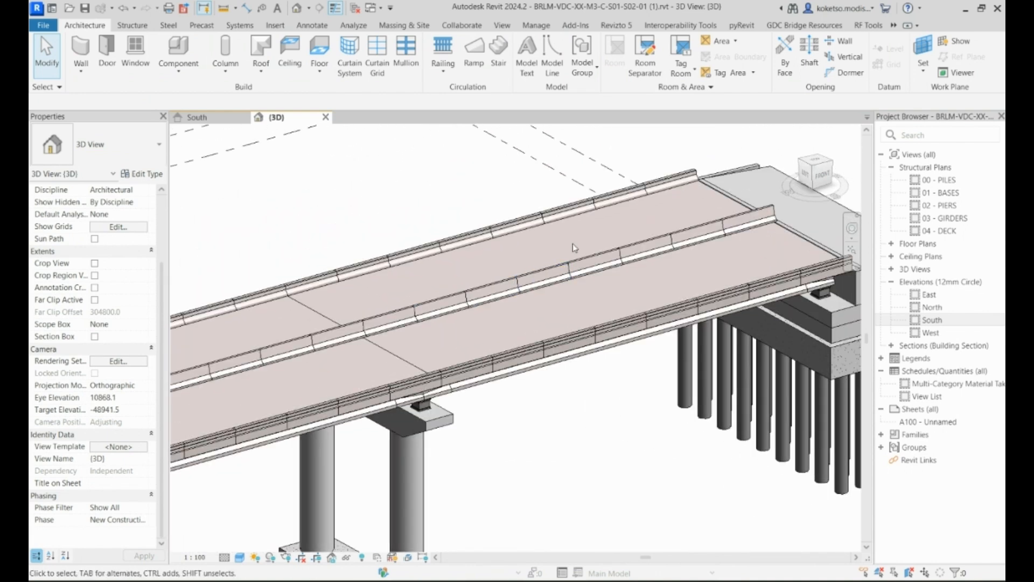
scroll(570, 258, down, 3)
scroll(688, 257, up, 4)
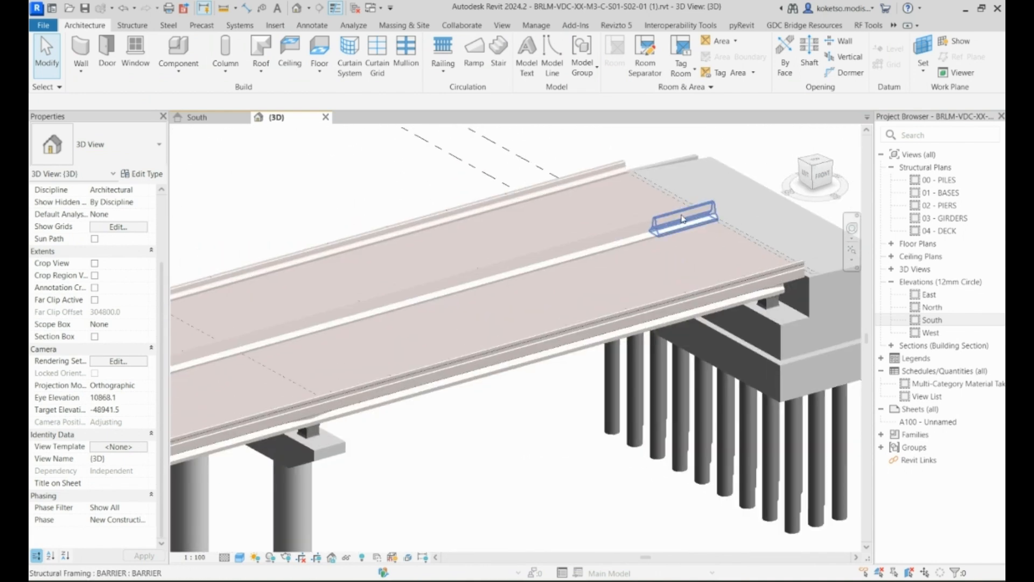
click(682, 215)
scroll(682, 215, down, 1)
right_click(374, 194)
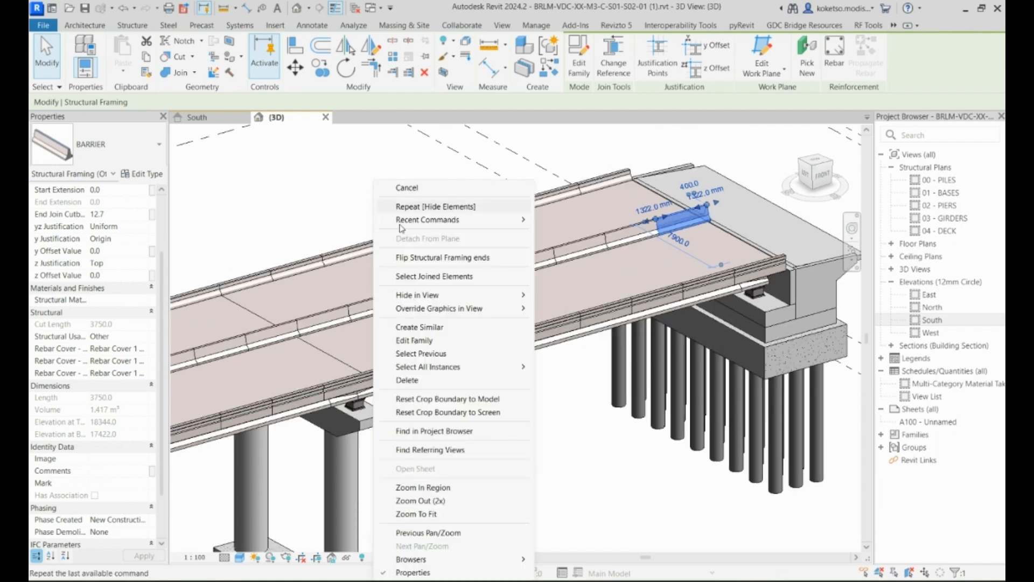
mouse_move(444, 369)
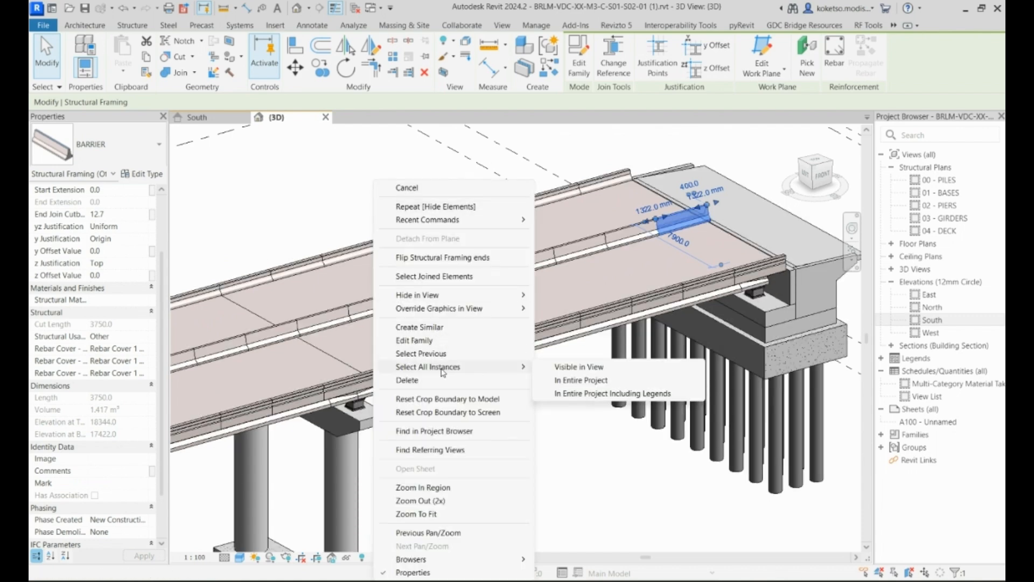
click(752, 264)
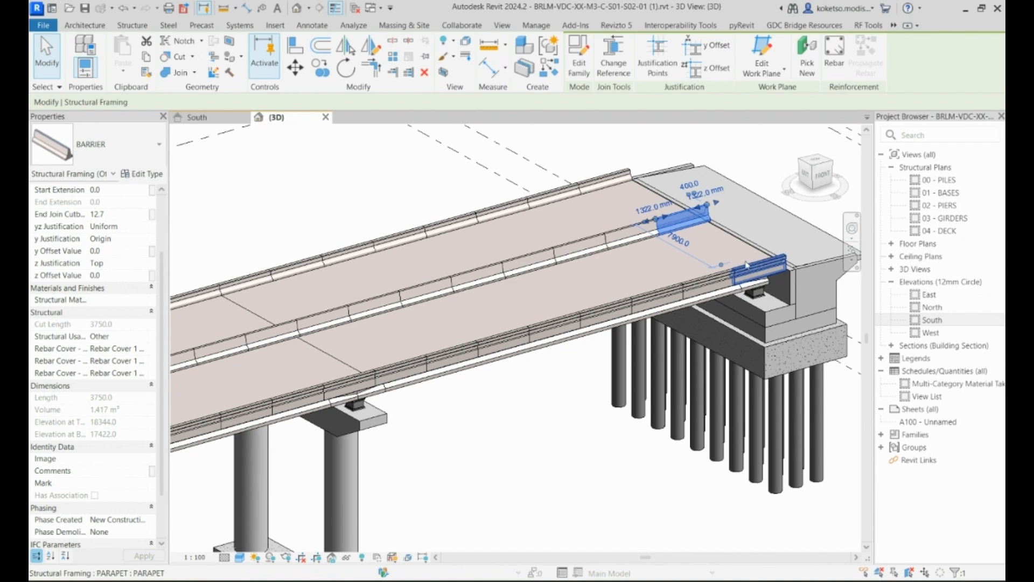
- Select all parapet segments on both sides of the first span from the right-hand abutment and set their Mark to P1G
click(749, 265)
ctrl+click(612, 185)
ctrl+click(545, 199)
ctrl+click(504, 207)
ctrl+click(448, 225)
ctrl+click(387, 240)
ctrl+click(337, 256)
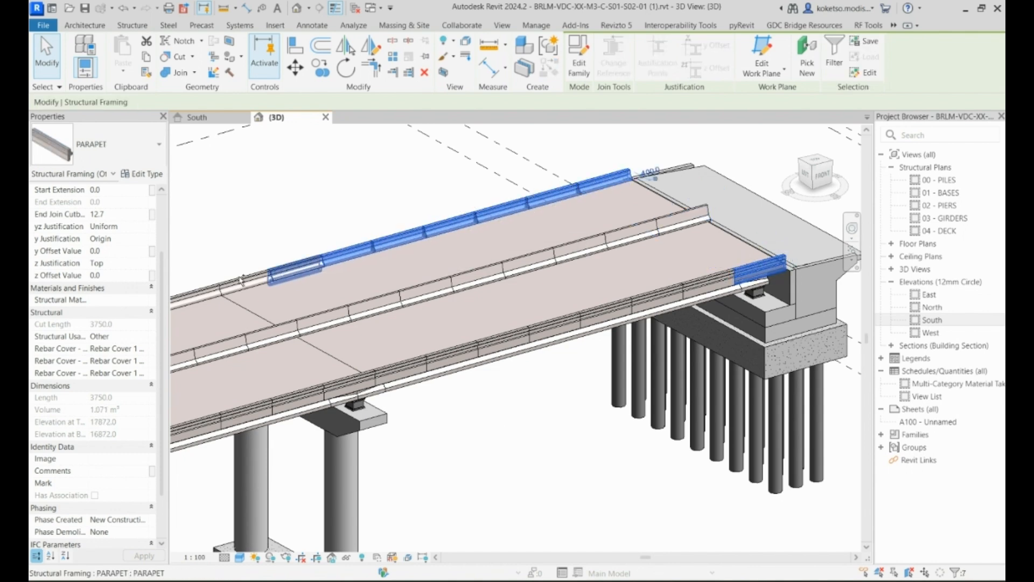
ctrl+click(297, 272)
ctrl+click(242, 280)
ctrl+click(407, 370)
ctrl+click(453, 358)
ctrl+click(505, 342)
ctrl+click(556, 327)
ctrl+click(606, 312)
ctrl+click(664, 297)
ctrl+click(709, 283)
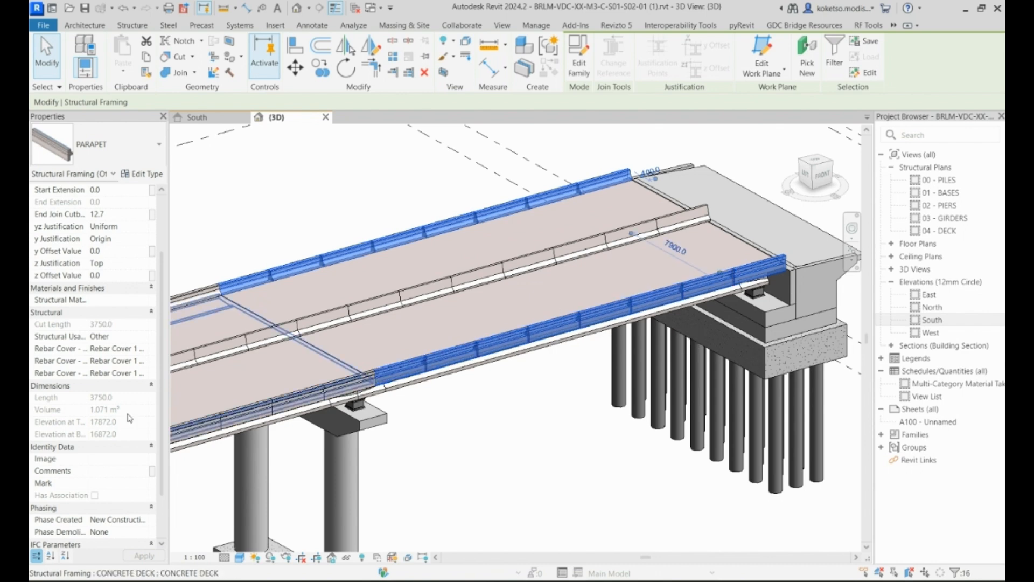
scroll(103, 472, down, 3)
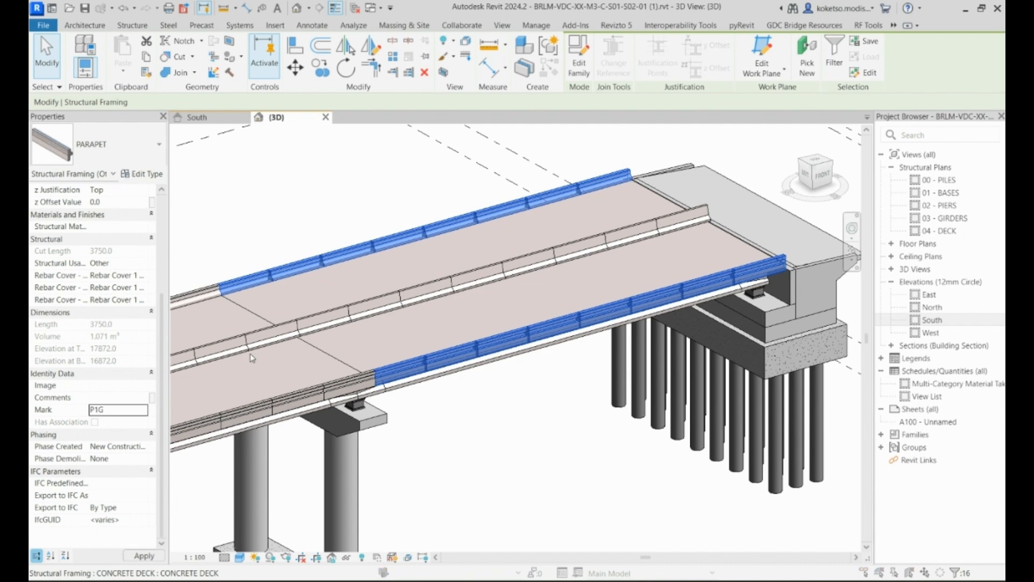
click(571, 340)
- Select all parapet segments on both sides of the second span from the right-hand abutment and set their Mark to P2G
scroll(565, 330, down, 3)
middle_drag(420, 344, 595, 280)
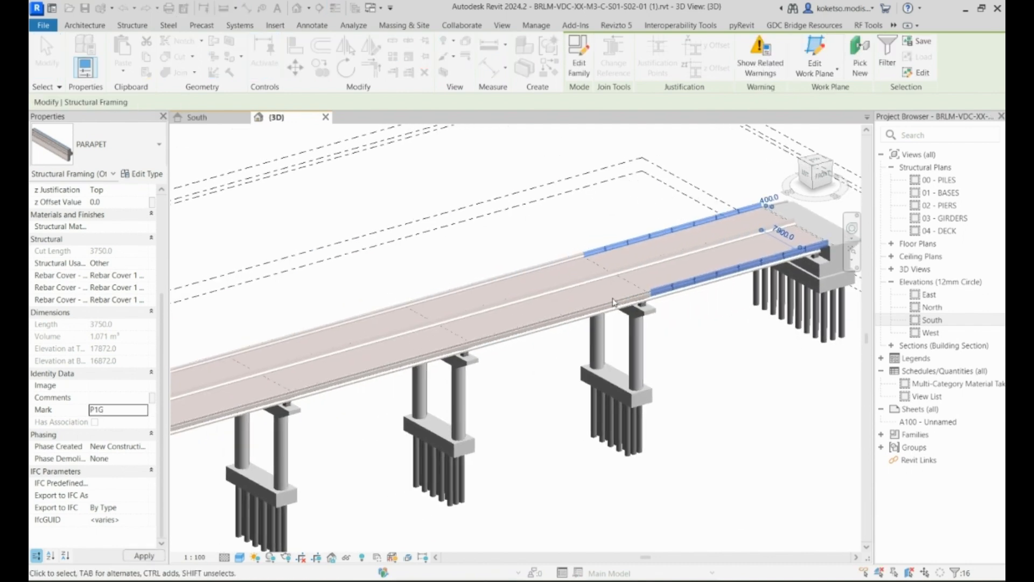
scroll(571, 285, up, 2)
click(700, 295)
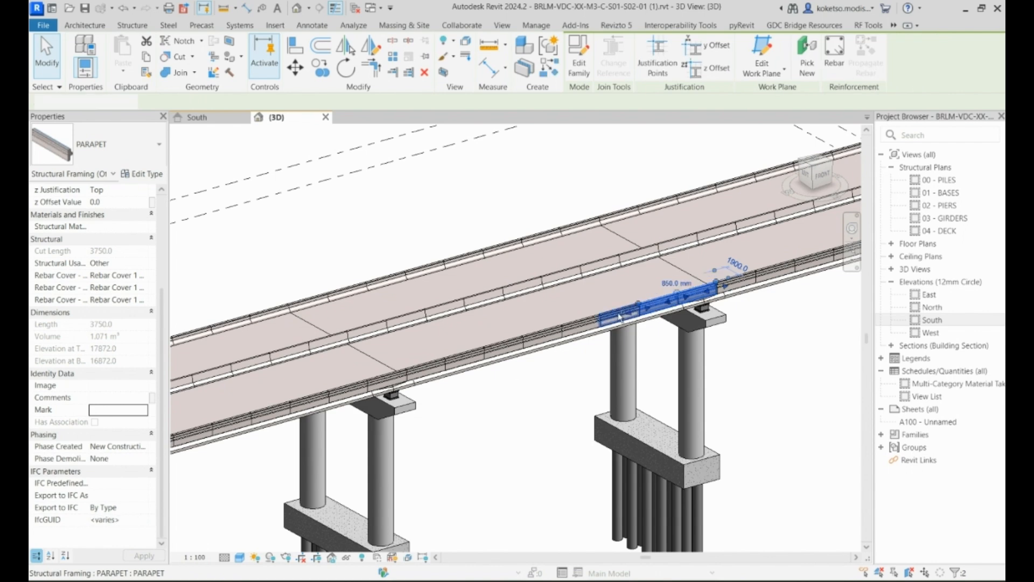
click(586, 328)
key(Escape)
click(582, 325)
ctrl+click(619, 314)
ctrl+click(658, 305)
ctrl+click(541, 333)
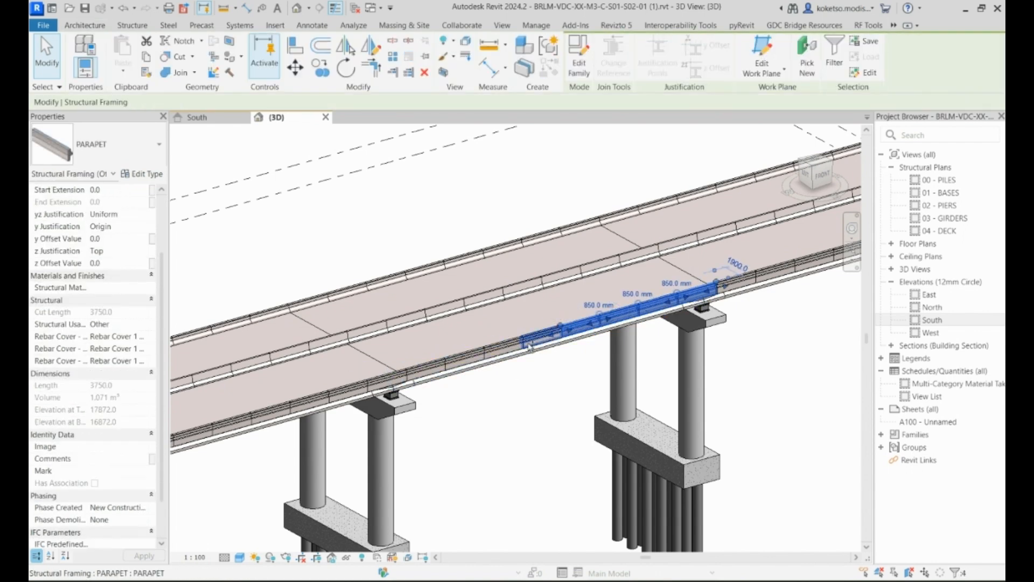
ctrl+click(466, 359)
ctrl+click(428, 368)
ctrl+click(339, 295)
ctrl+click(400, 279)
ctrl+click(426, 273)
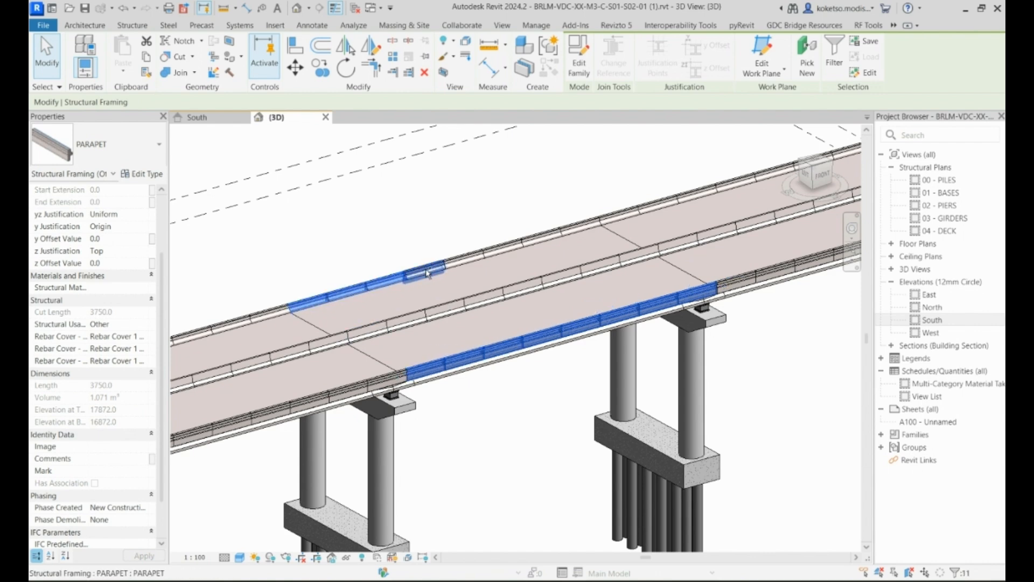
ctrl+click(504, 248)
ctrl+click(541, 241)
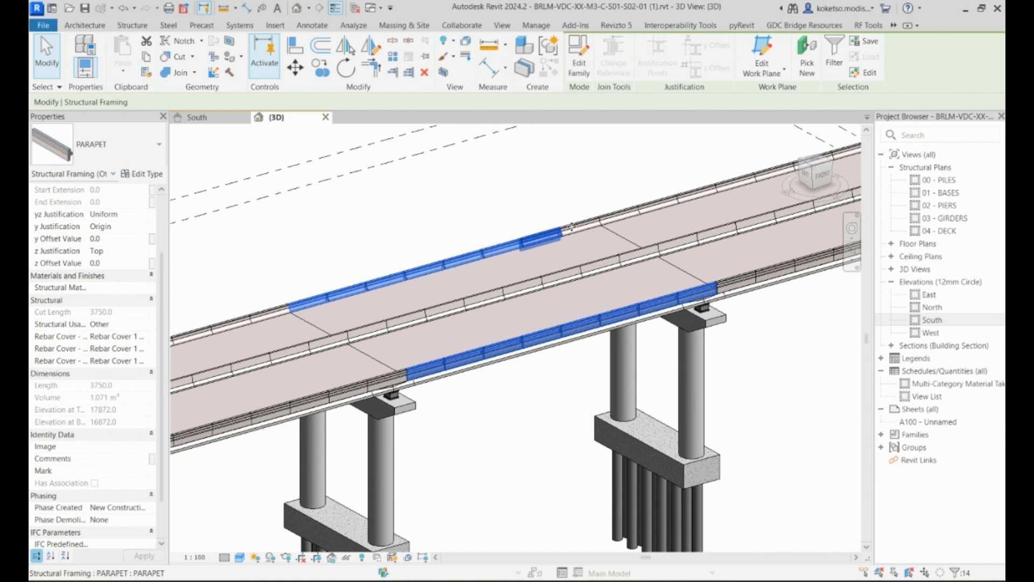
ctrl+click(572, 229)
ctrl+click(591, 223)
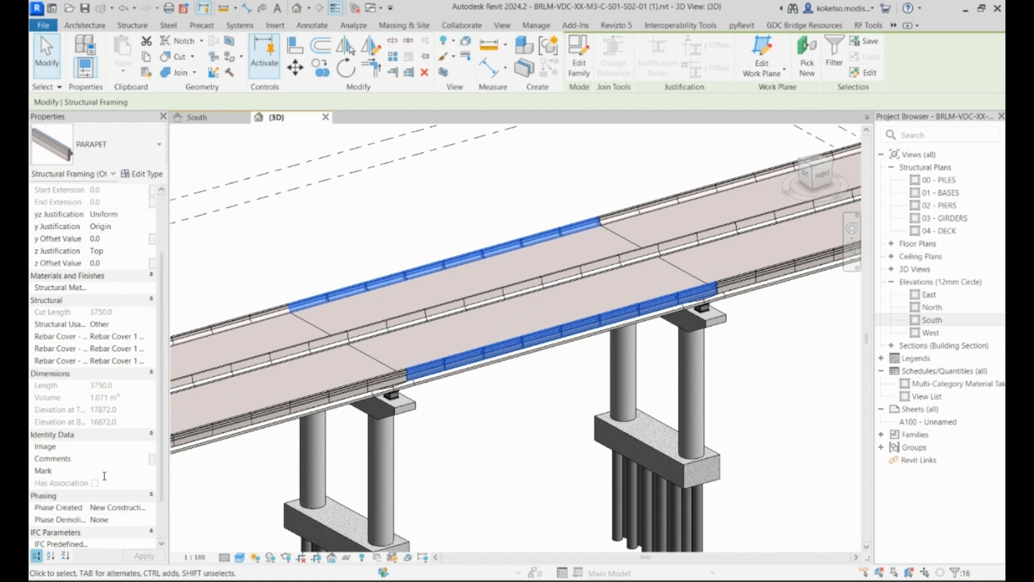
key(Return)
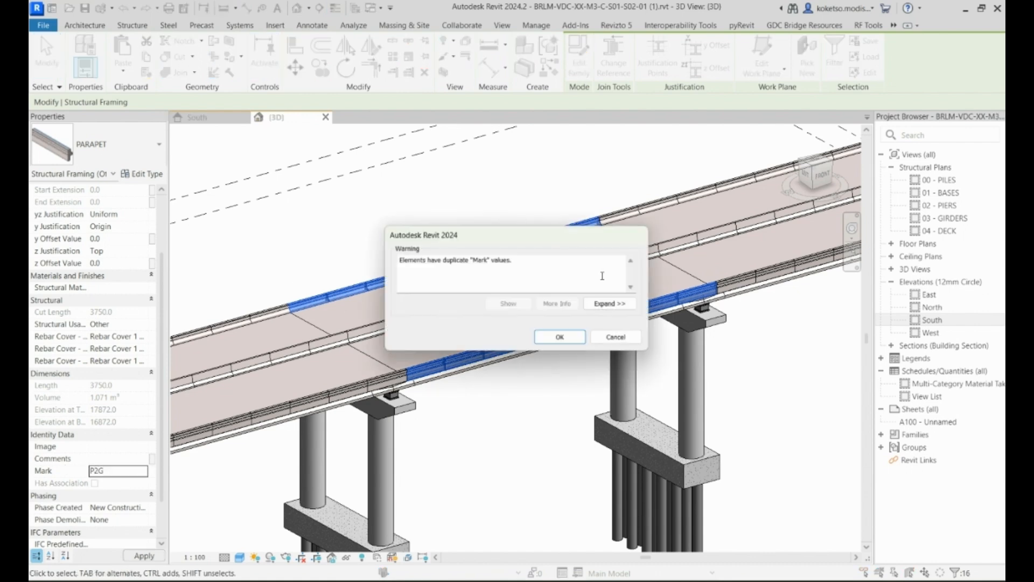
click(569, 336)
- Select all parapet segments on both sides of the third span from the right-hand abutment and set their Mark to P3G
scroll(569, 336, down, 3)
scroll(769, 286, up, 5)
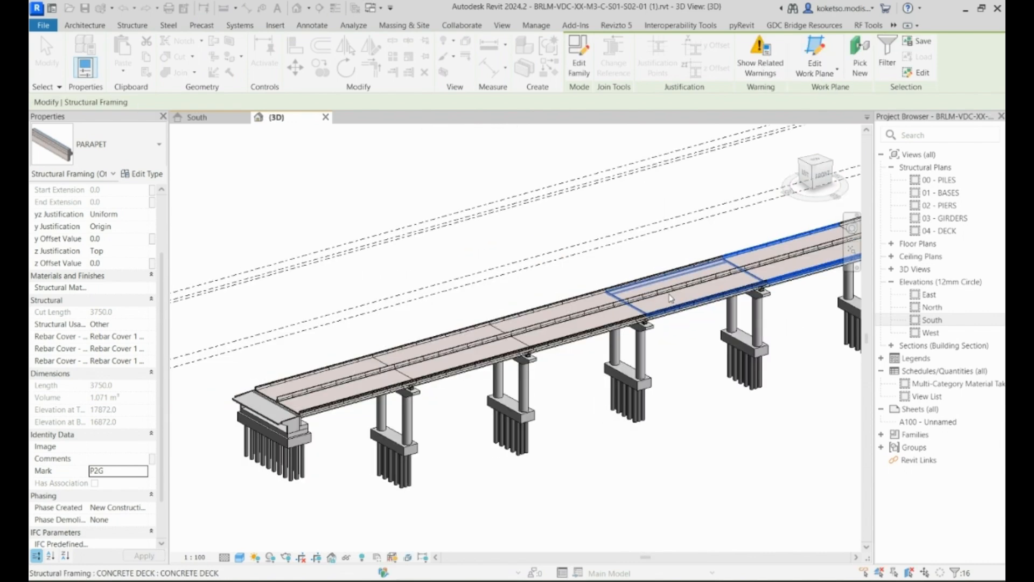
click(769, 285)
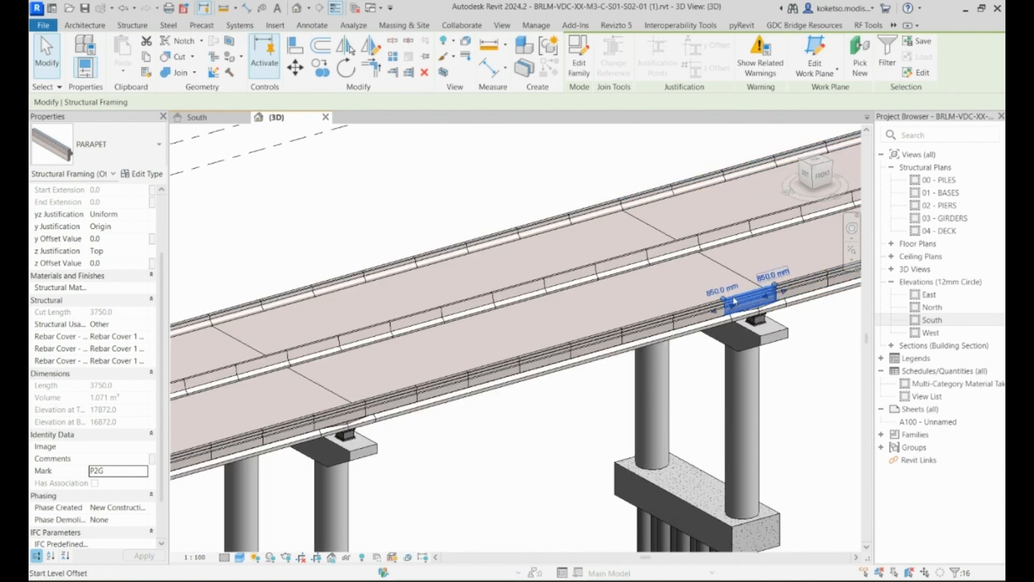
ctrl+click(654, 327)
ctrl+click(592, 343)
ctrl+click(528, 359)
ctrl+click(484, 373)
ctrl+click(366, 401)
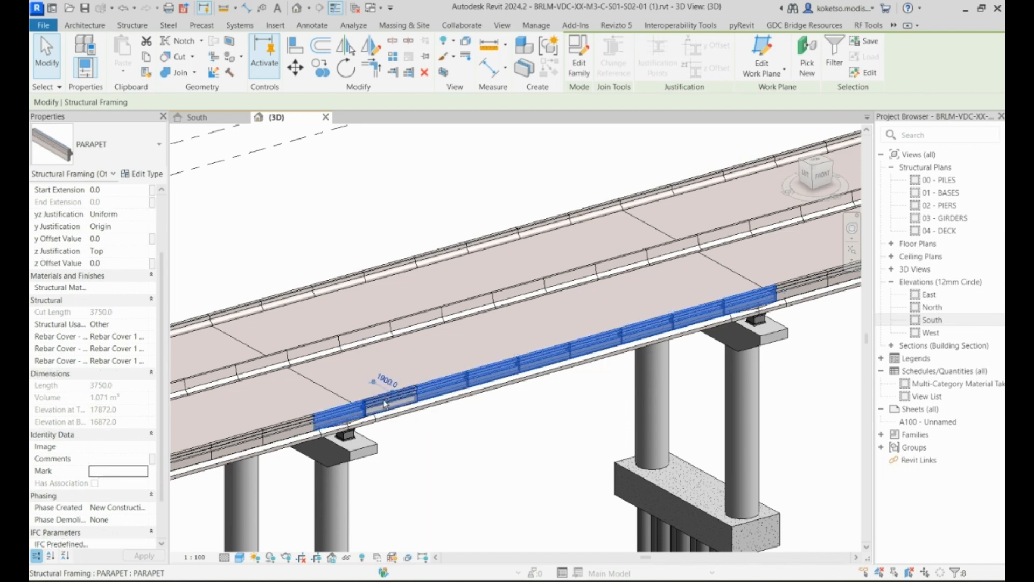
ctrl+click(381, 403)
shift+click(334, 413)
ctrl+click(256, 313)
ctrl+click(303, 295)
ctrl+click(355, 277)
ctrl+click(407, 265)
ctrl+click(477, 245)
ctrl+click(446, 252)
ctrl+click(544, 229)
ctrl+click(595, 213)
click(106, 484)
text(P3G)
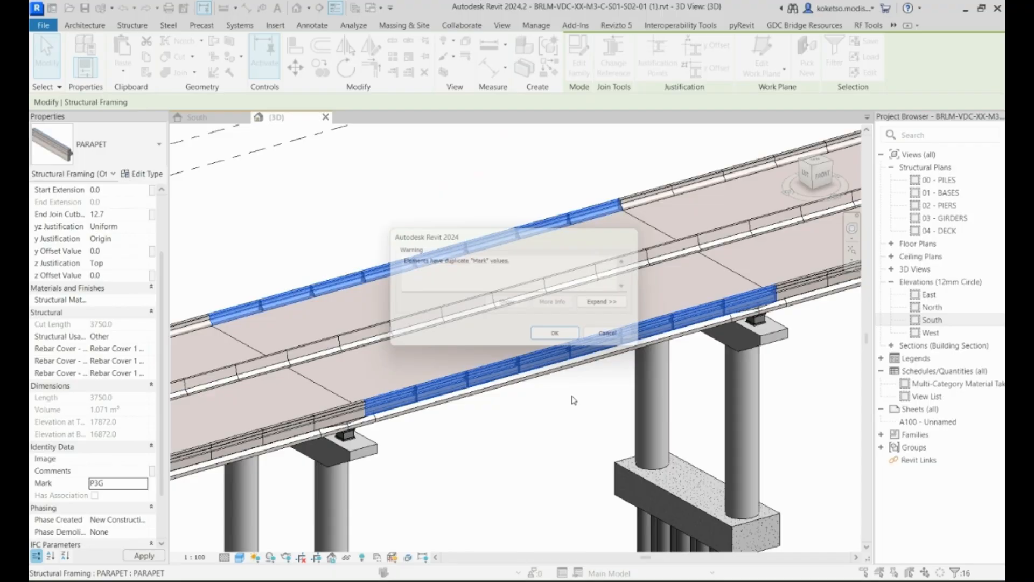
click(572, 340)
mouse_move(521, 558)
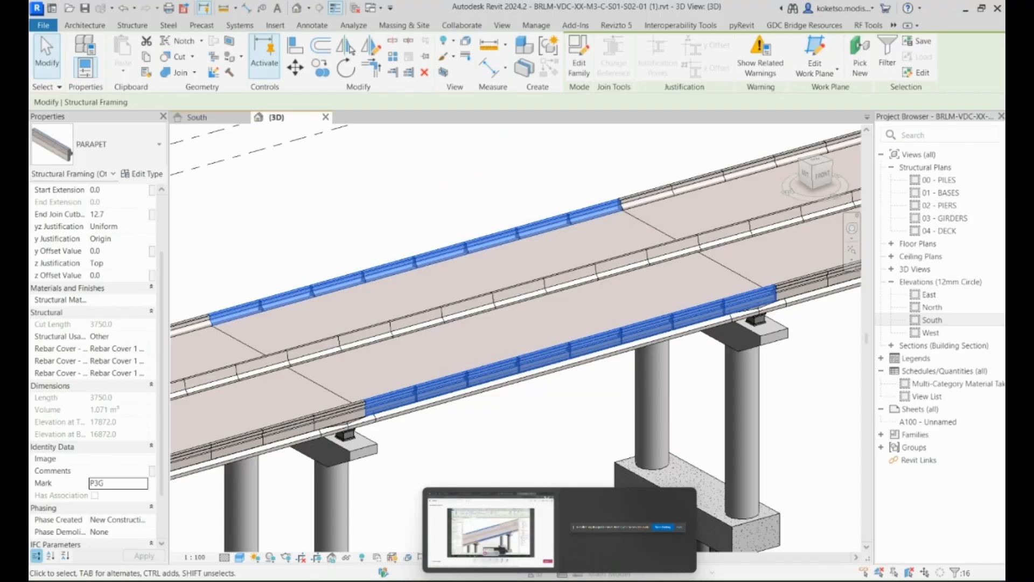
click(517, 537)
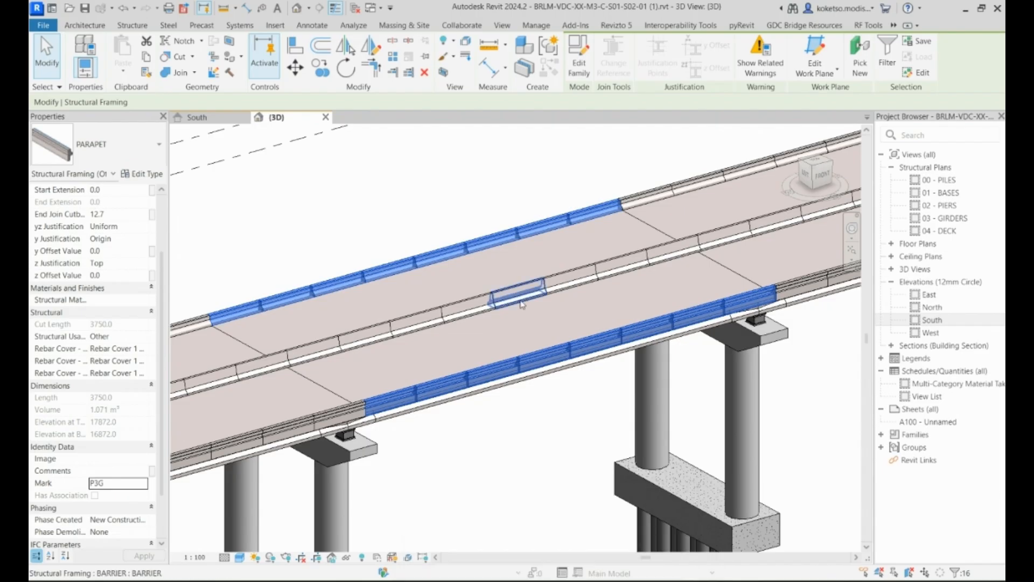
- Select all parapet segments on both sides of the fourth span from the right-hand abutment and set their Mark to P4G
scroll(521, 304, down, 5)
scroll(525, 312, down, 2)
middle_drag(525, 312, 543, 338)
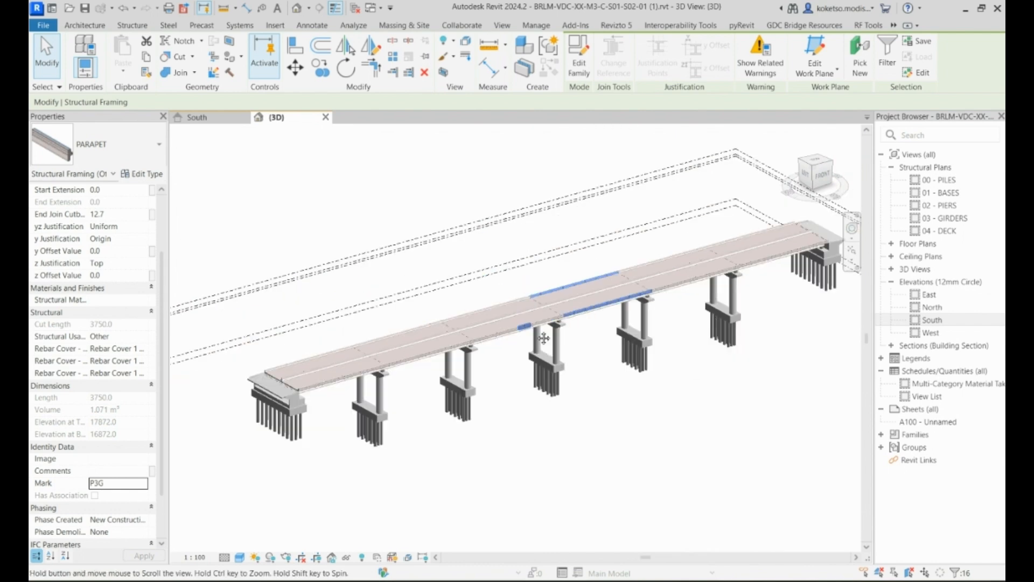
scroll(521, 349, up, 4)
click(522, 349)
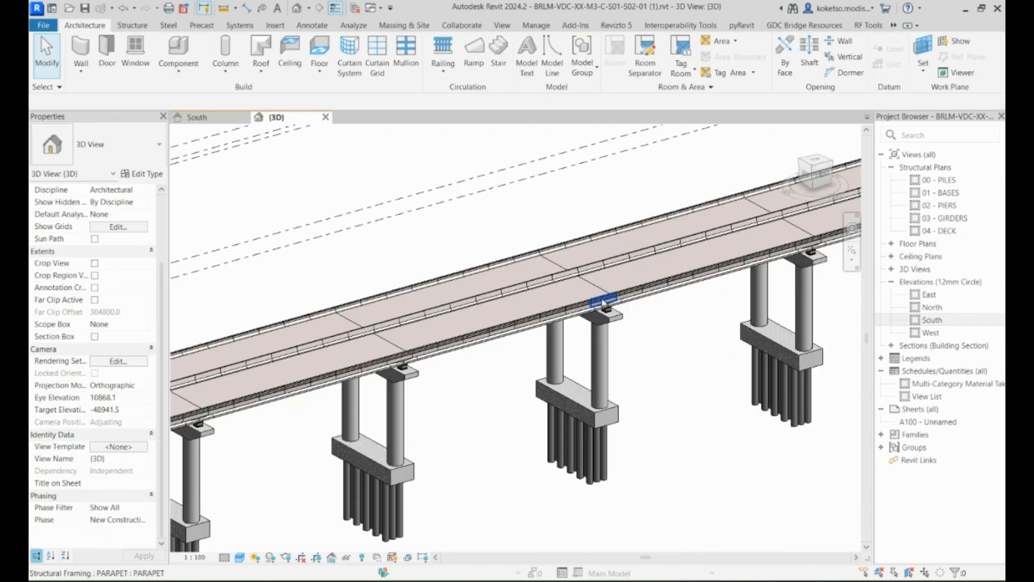
click(603, 301)
scroll(469, 314, up, 4)
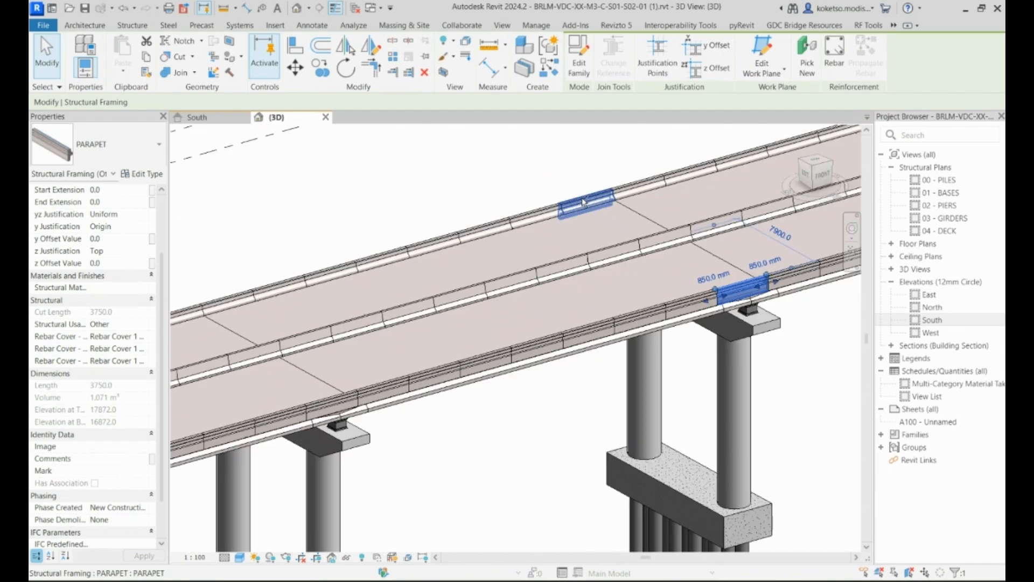
ctrl+click(584, 202)
ctrl+click(539, 217)
ctrl+click(668, 309)
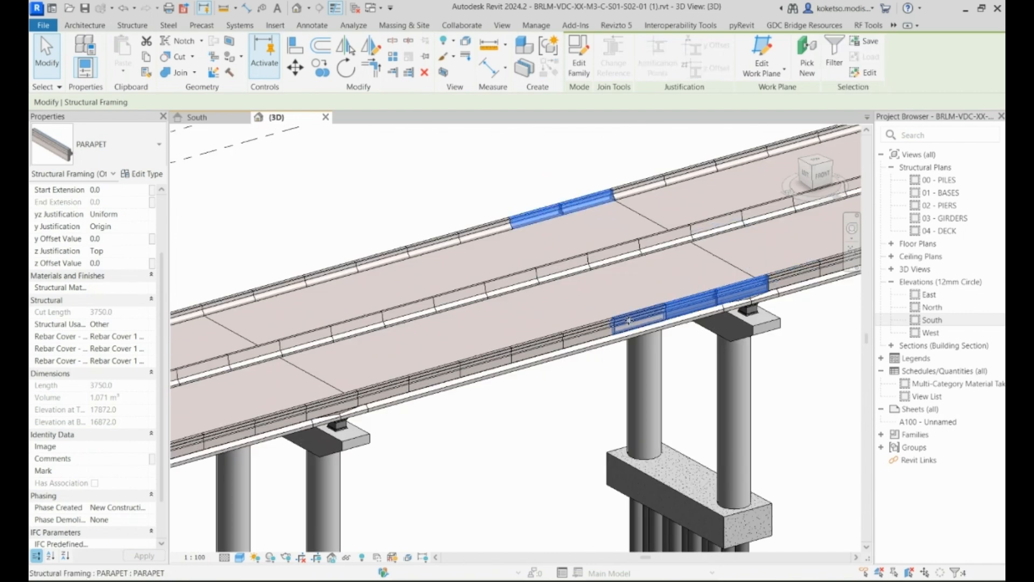
ctrl+click(629, 321)
ctrl+click(587, 334)
ctrl+click(536, 348)
ctrl+click(434, 380)
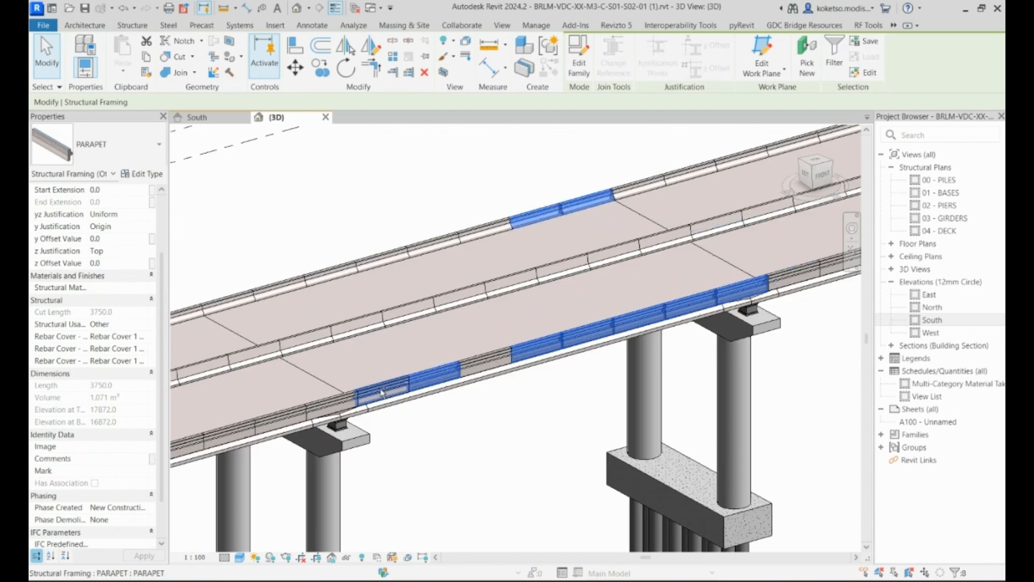
ctrl+click(382, 392)
ctrl+click(487, 362)
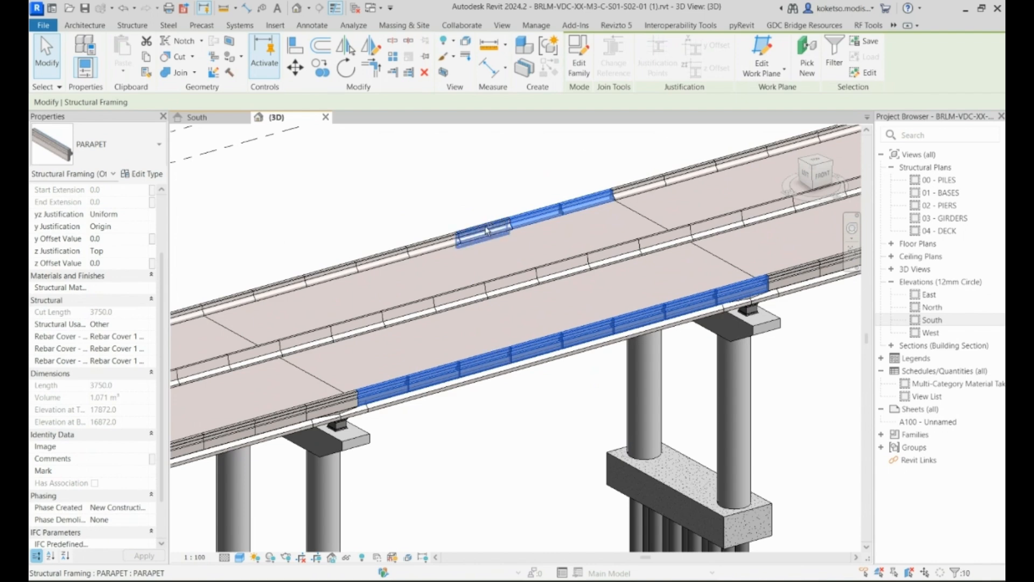
ctrl+click(486, 231)
ctrl+click(433, 244)
ctrl+click(380, 259)
ctrl+click(329, 272)
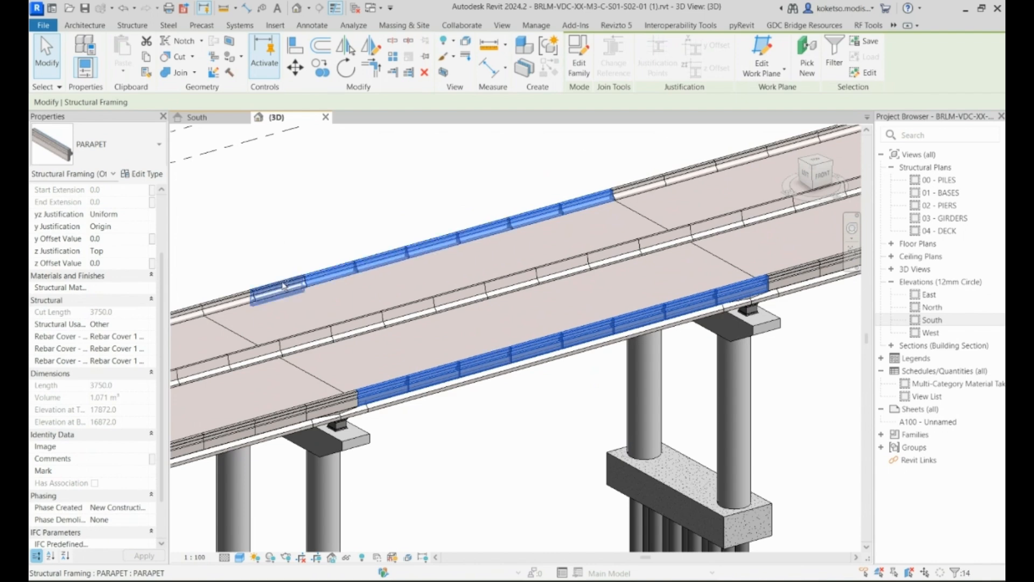
ctrl+click(283, 285)
ctrl+click(227, 300)
click(103, 469)
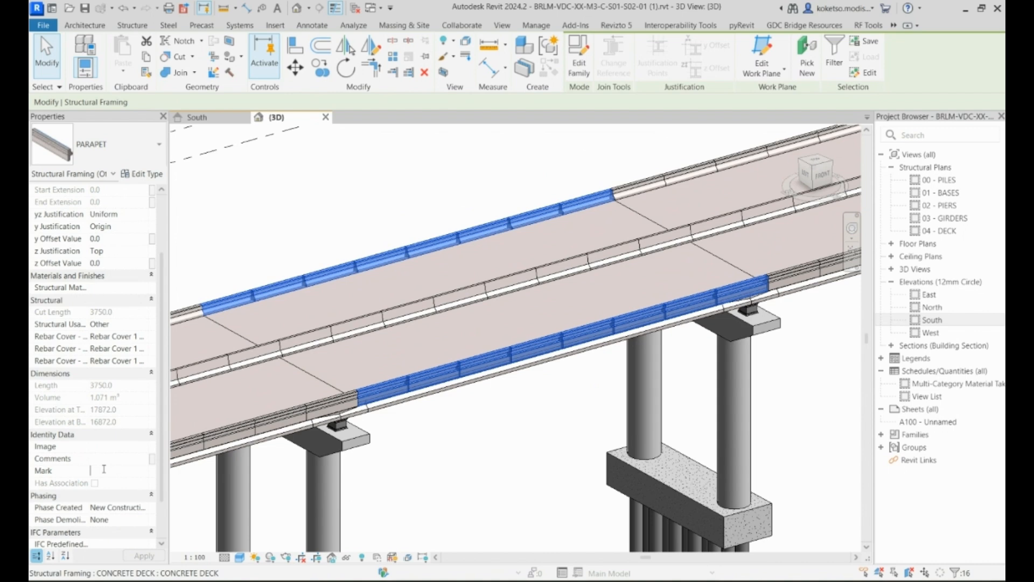
text(P4G)
click(561, 338)
- Select all parapet segments on both sides of the fifth span from the right-hand abutment and set their Mark to P6G
scroll(453, 362, down, 5)
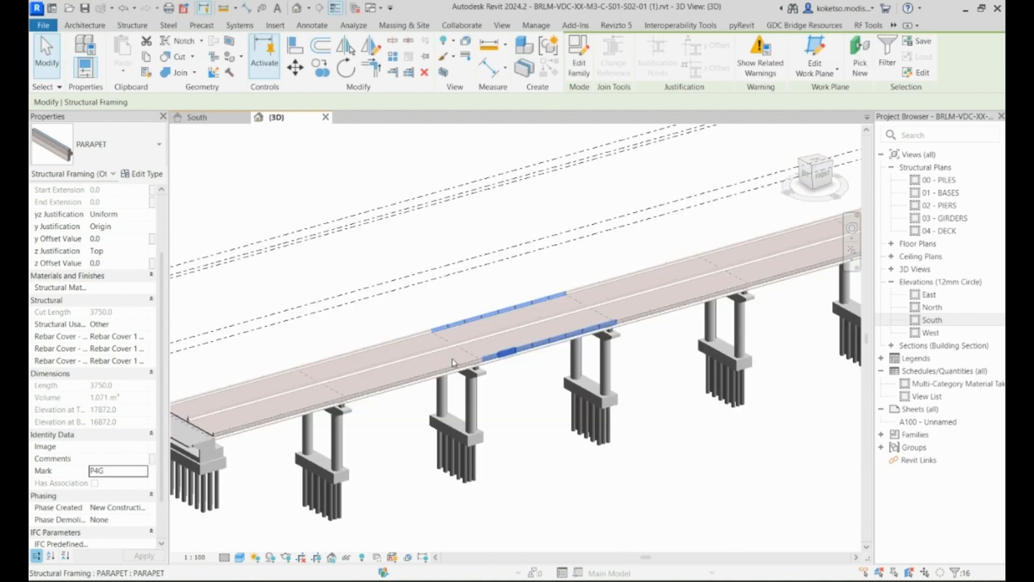
key(Escape)
scroll(683, 300, up, 3)
click(674, 309)
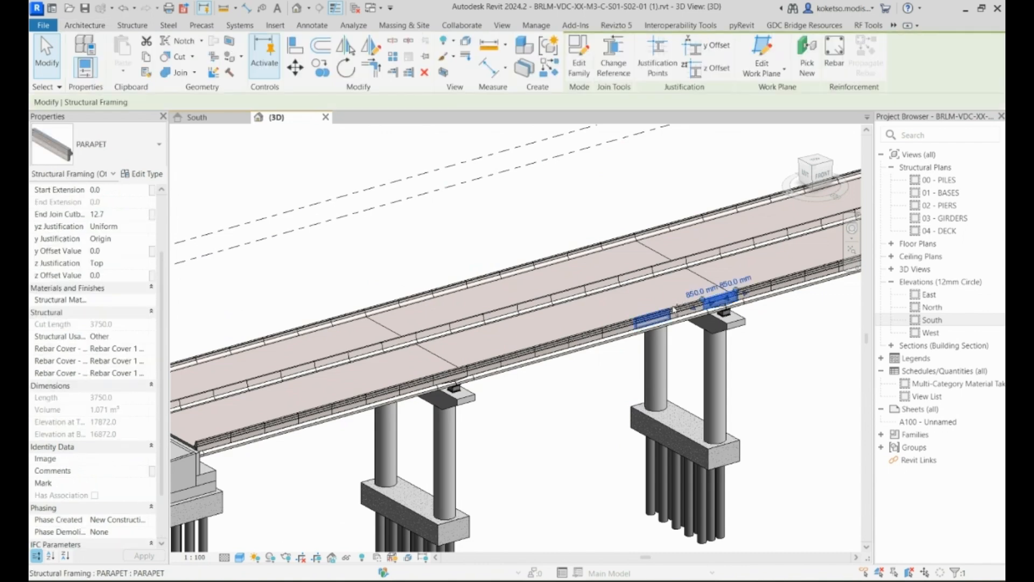
scroll(674, 309, up, 2)
ctrl+click(676, 311)
ctrl+click(573, 345)
ctrl+click(522, 362)
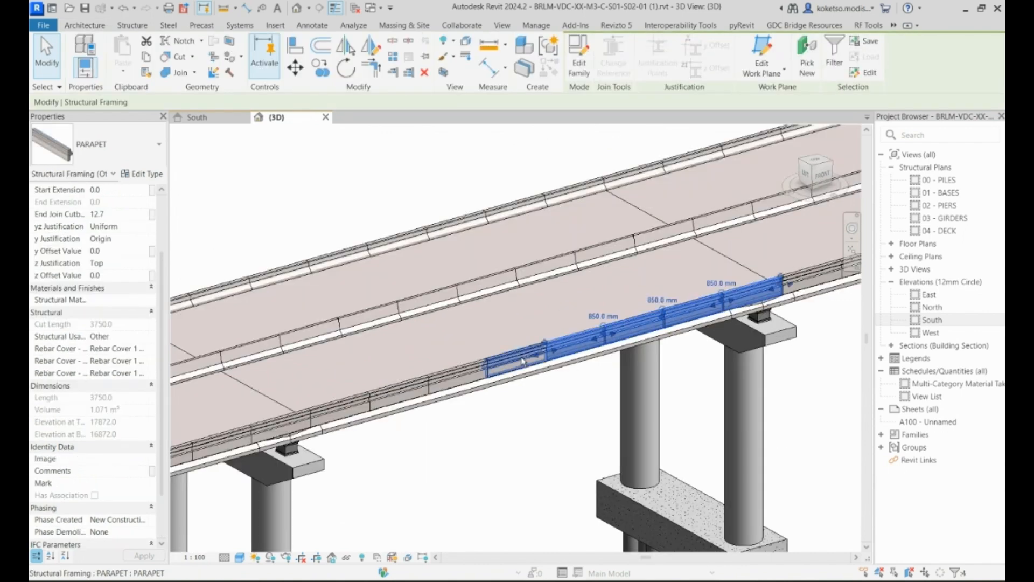
ctrl+click(458, 378)
ctrl+click(413, 389)
ctrl+click(338, 403)
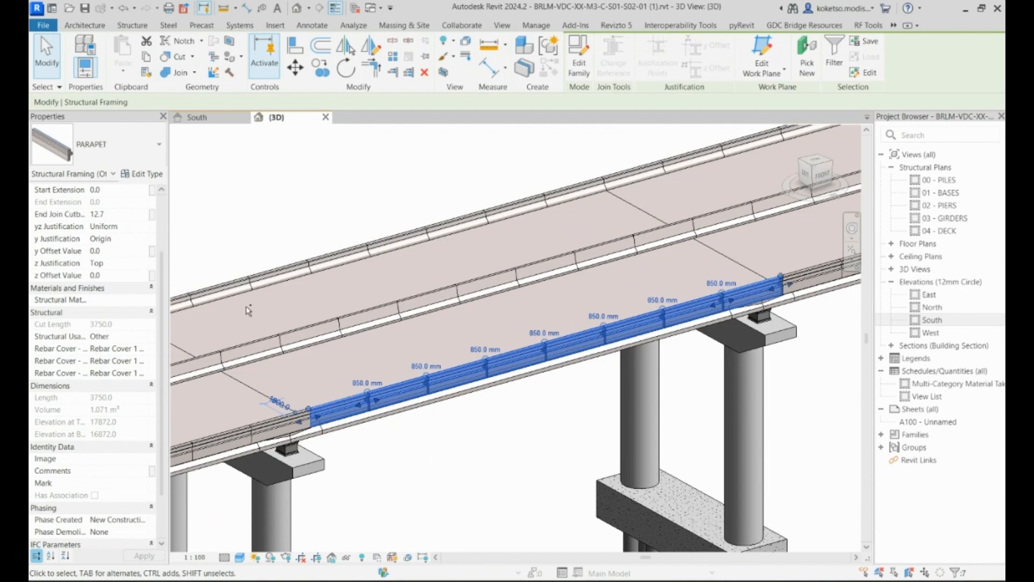
ctrl+click(182, 301)
ctrl+click(222, 287)
ctrl+click(277, 279)
ctrl+click(338, 262)
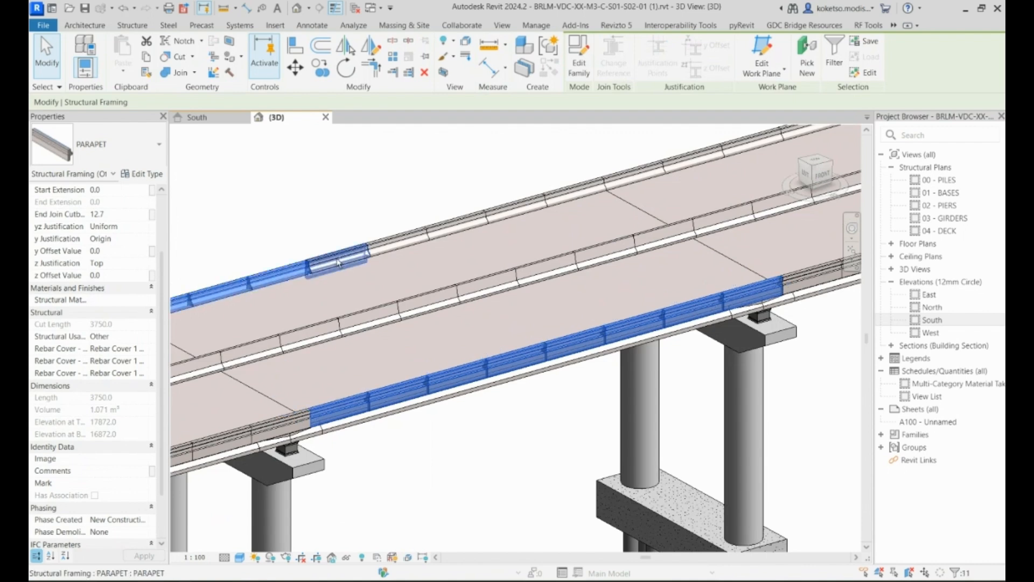
ctrl+click(396, 245)
ctrl+click(450, 228)
ctrl+click(515, 210)
ctrl+click(578, 193)
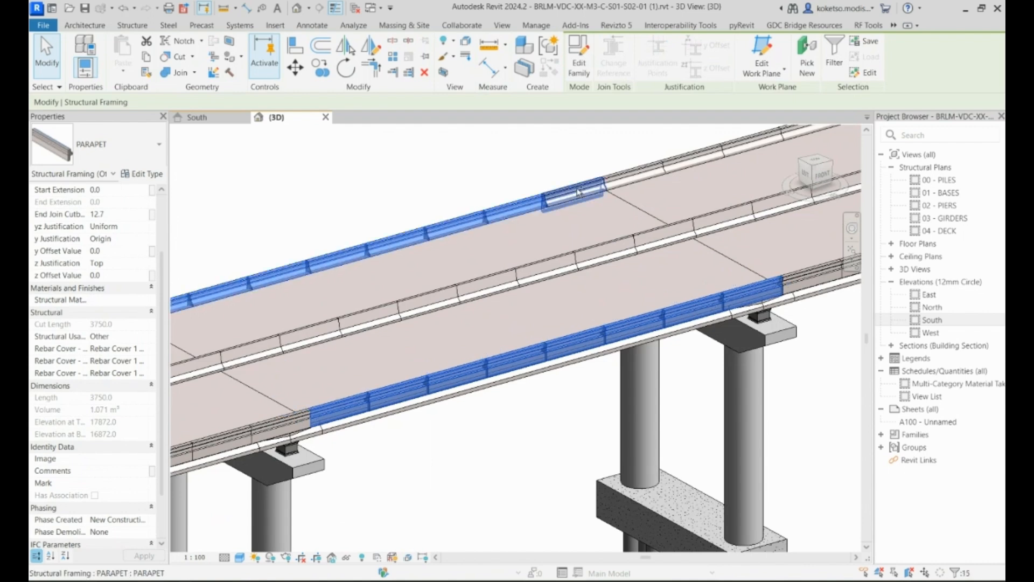
ctrl+click(578, 192)
click(108, 483)
text(P)
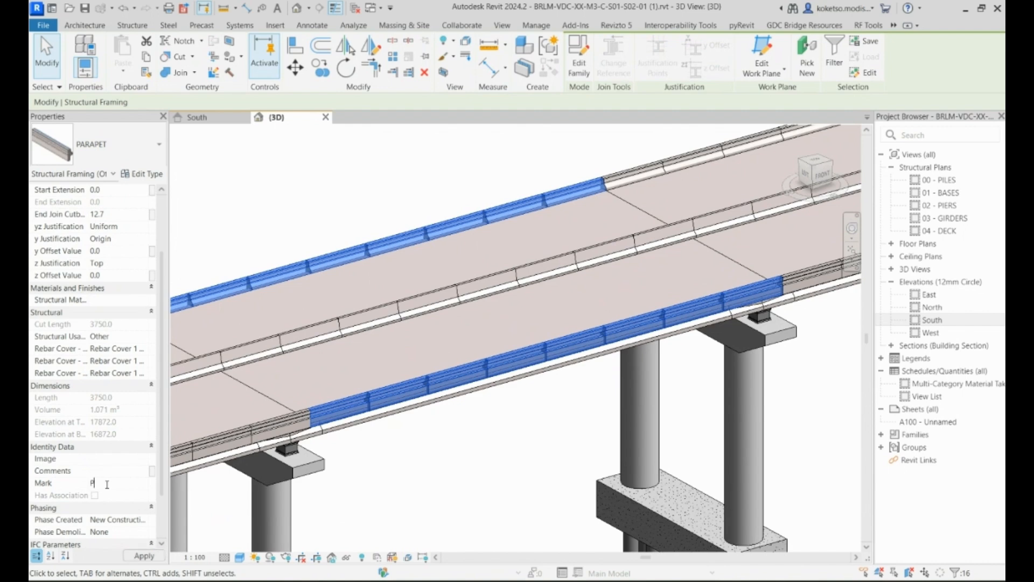
text(6G)
key(Return)
click(561, 337)
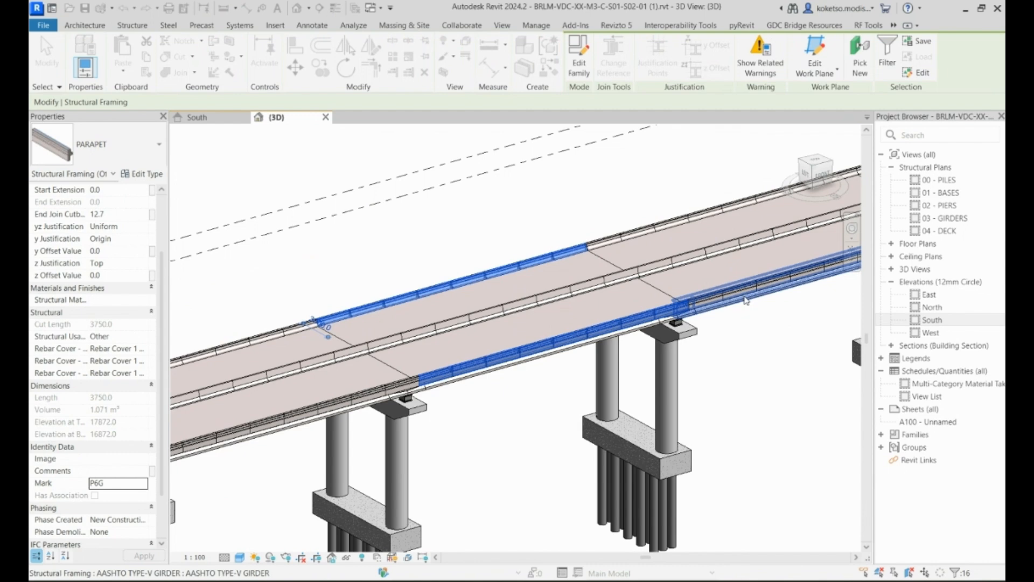
- Check the neighbouring span's parapet Mark, reselect all parapet segments on both sides of the fifth span from the right-hand abutment, and correct their Mark to P5G
click(733, 292)
scroll(590, 317, down, 2)
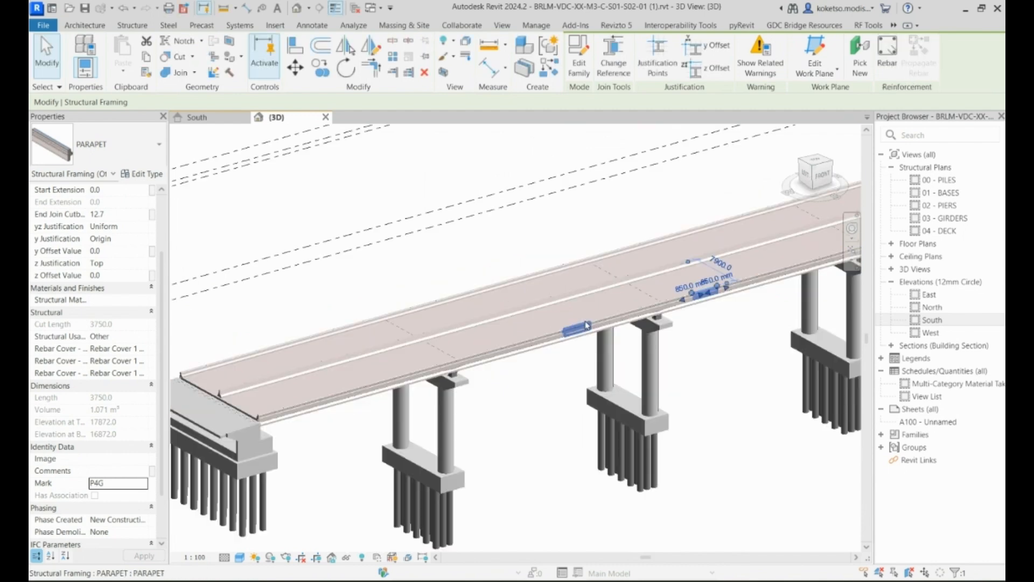
scroll(587, 325, up, 3)
click(695, 302)
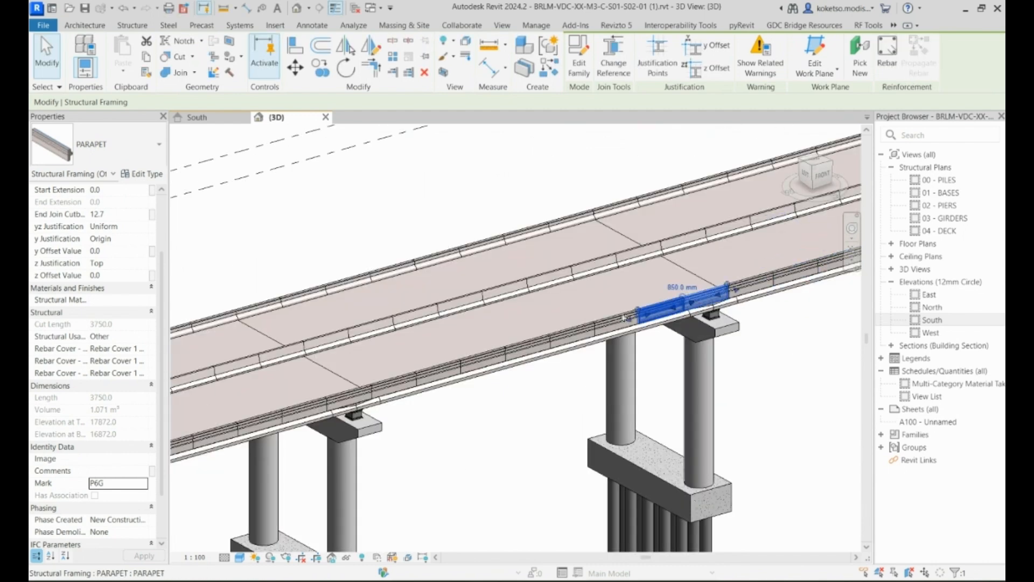
ctrl+click(623, 318)
ctrl+click(570, 333)
ctrl+click(532, 350)
ctrl+click(430, 377)
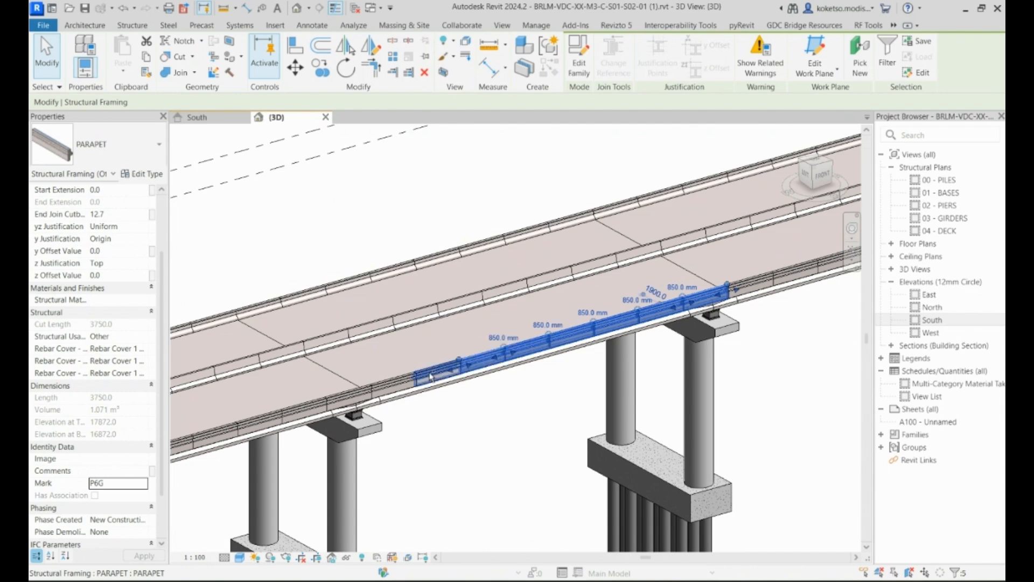
ctrl+click(431, 377)
ctrl+click(390, 388)
ctrl+click(272, 306)
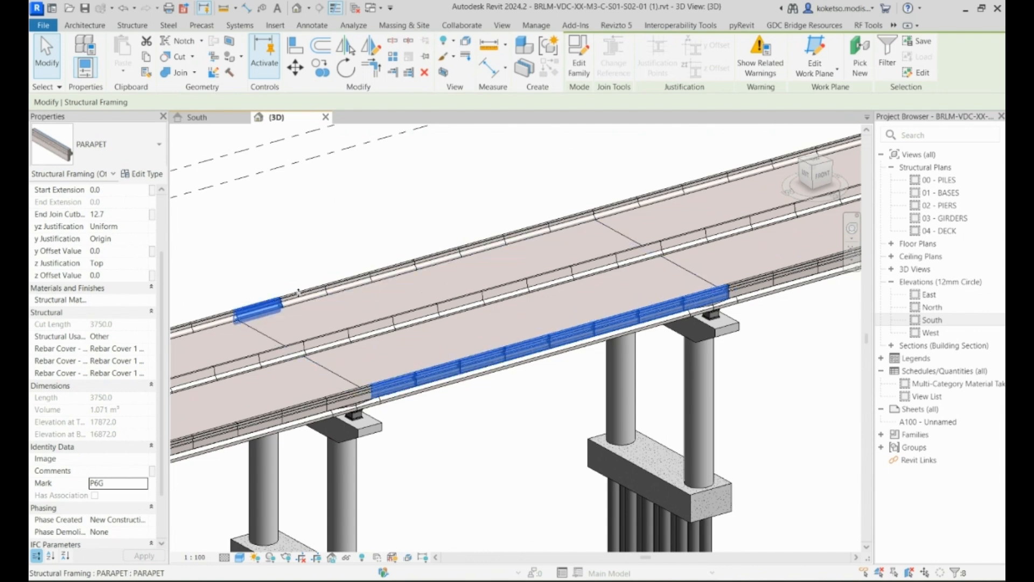
ctrl+click(302, 292)
ctrl+click(347, 282)
ctrl+click(409, 272)
ctrl+click(437, 259)
ctrl+click(484, 245)
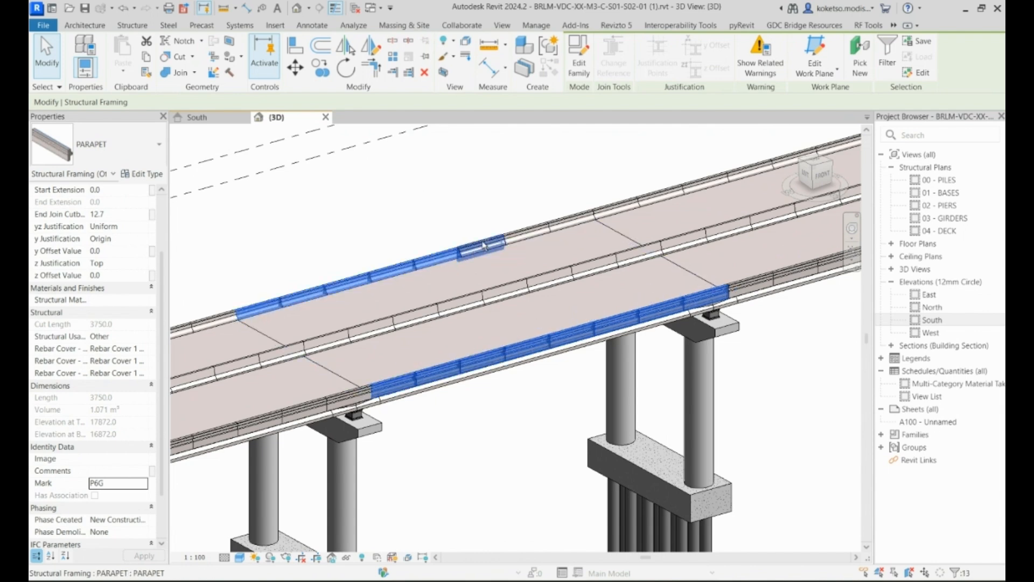
ctrl+click(525, 233)
ctrl+click(567, 221)
ctrl+click(567, 221)
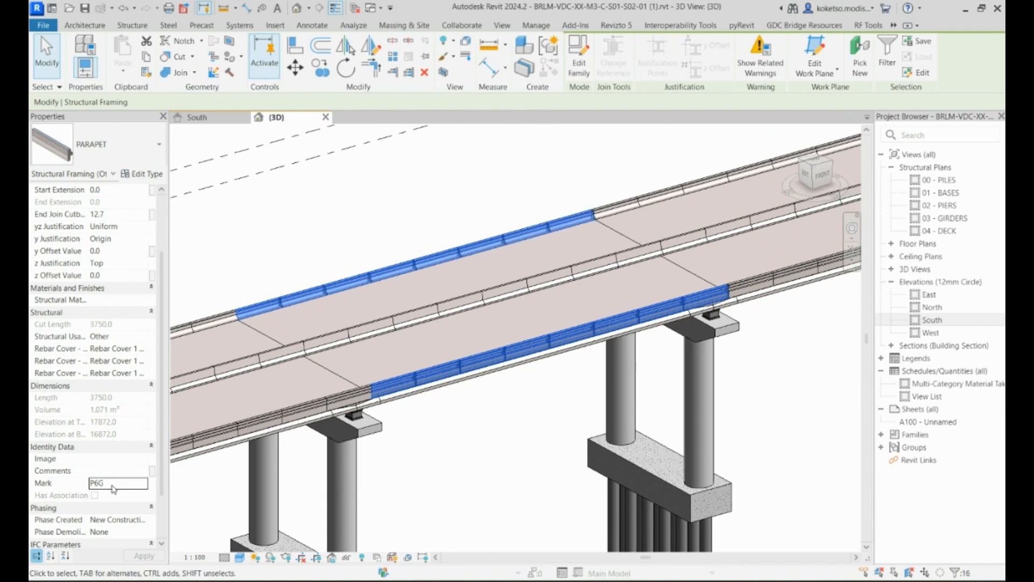
click(100, 482)
key(BackSpace)
text(5)
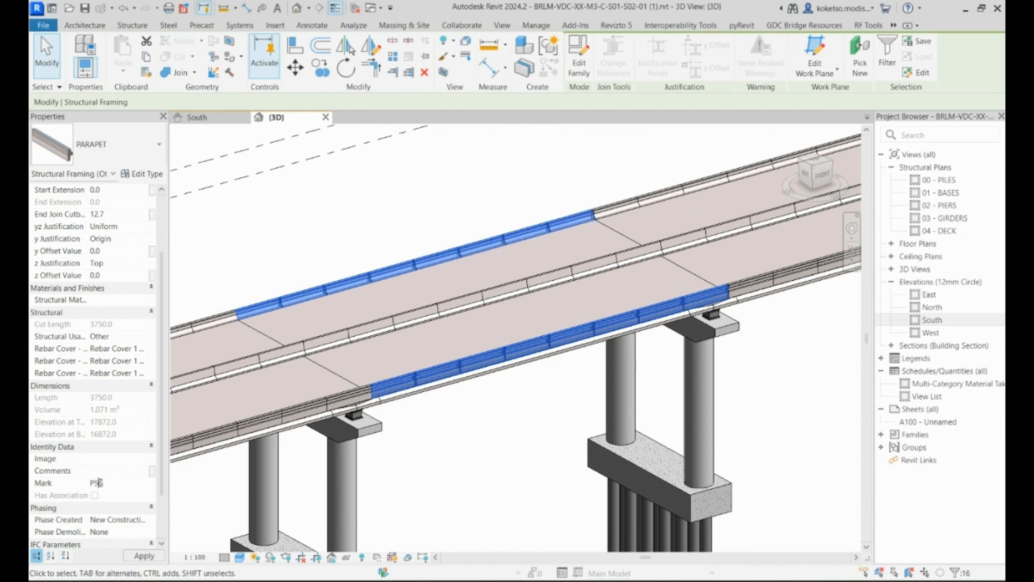
scroll(567, 340, down, 3)
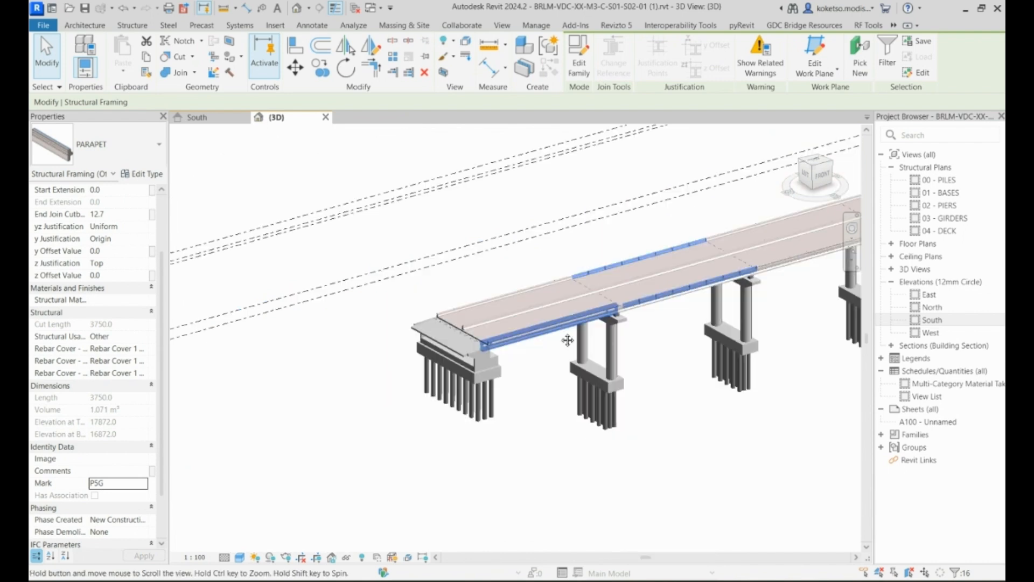
key(Escape)
- Select all parapet segments on both sides of the sixth span, next to the left-hand abutment, and set their Mark to P6G
scroll(582, 321, up, 5)
click(603, 303)
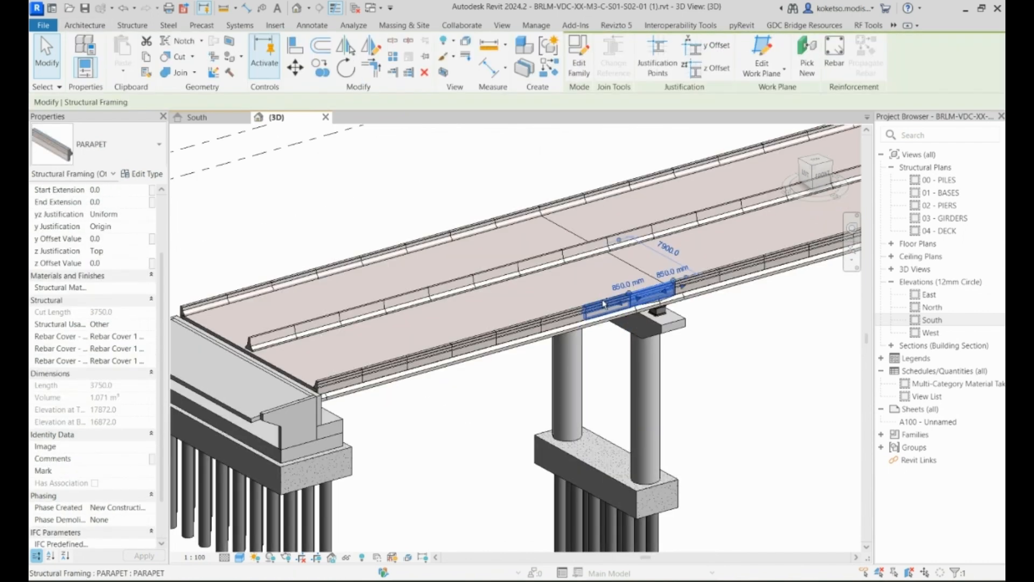
ctrl+click(501, 215)
ctrl+click(472, 225)
ctrl+click(427, 242)
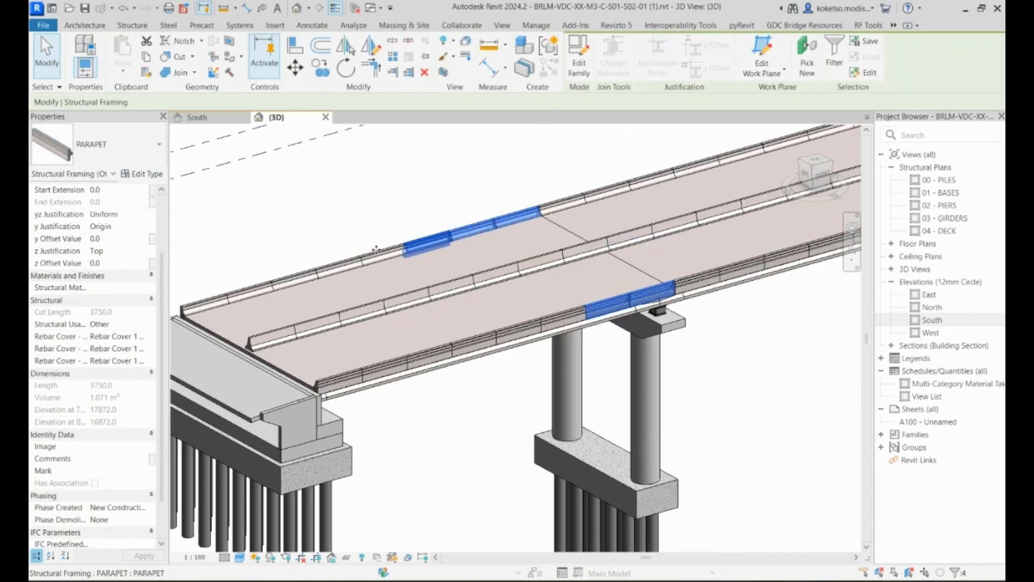
ctrl+click(376, 250)
ctrl+click(336, 265)
ctrl+click(268, 276)
ctrl+click(245, 291)
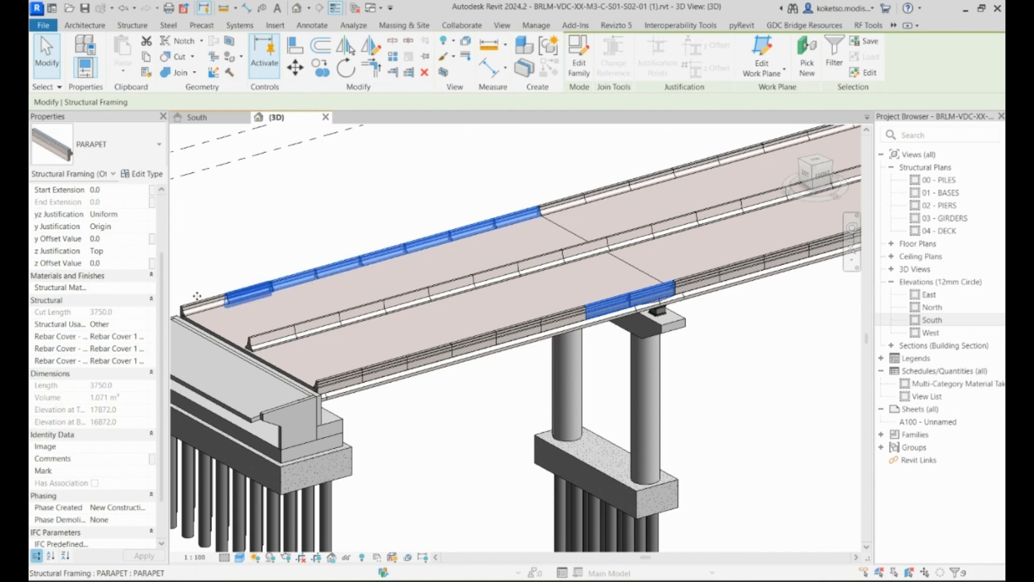
ctrl+click(198, 300)
ctrl+click(337, 384)
ctrl+click(385, 371)
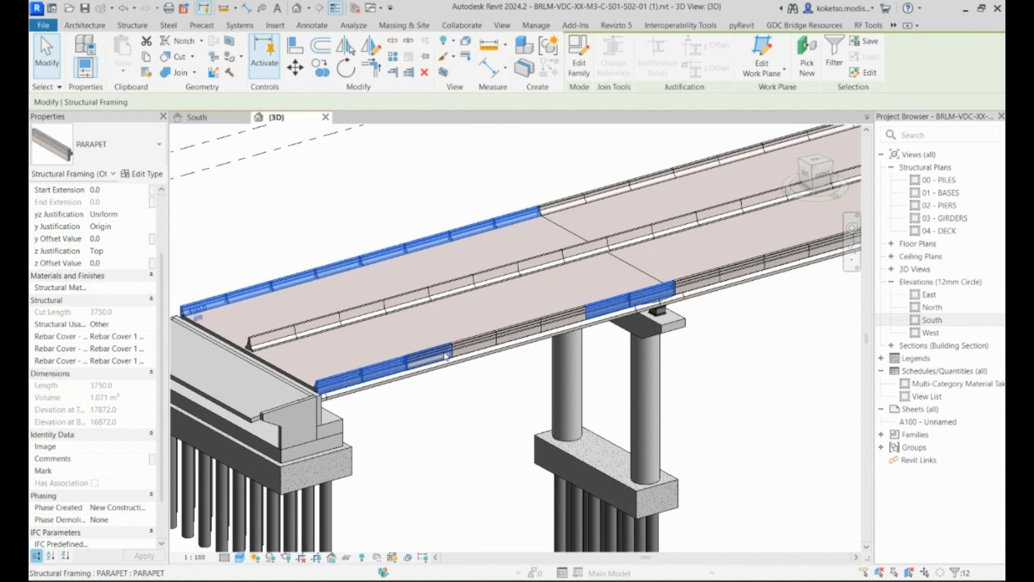
ctrl+click(493, 335)
ctrl+click(518, 328)
ctrl+click(566, 320)
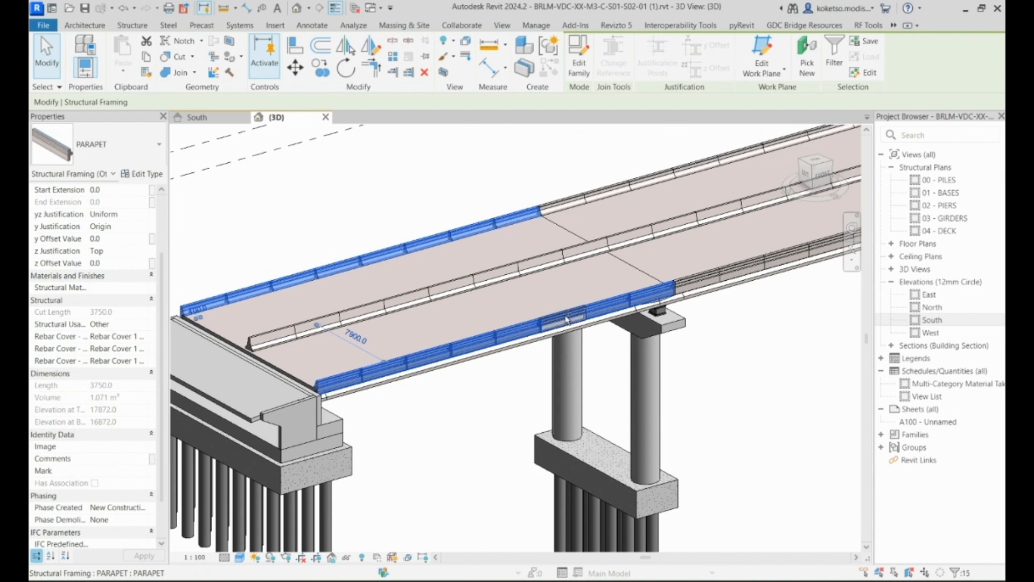
ctrl+click(566, 320)
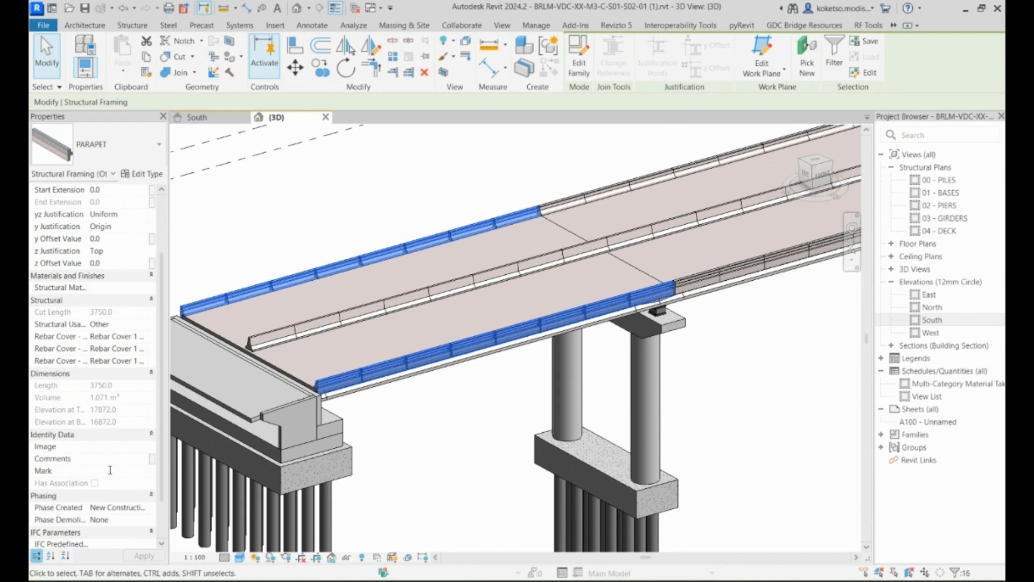
click(110, 470)
text(P6G)
key(Return)
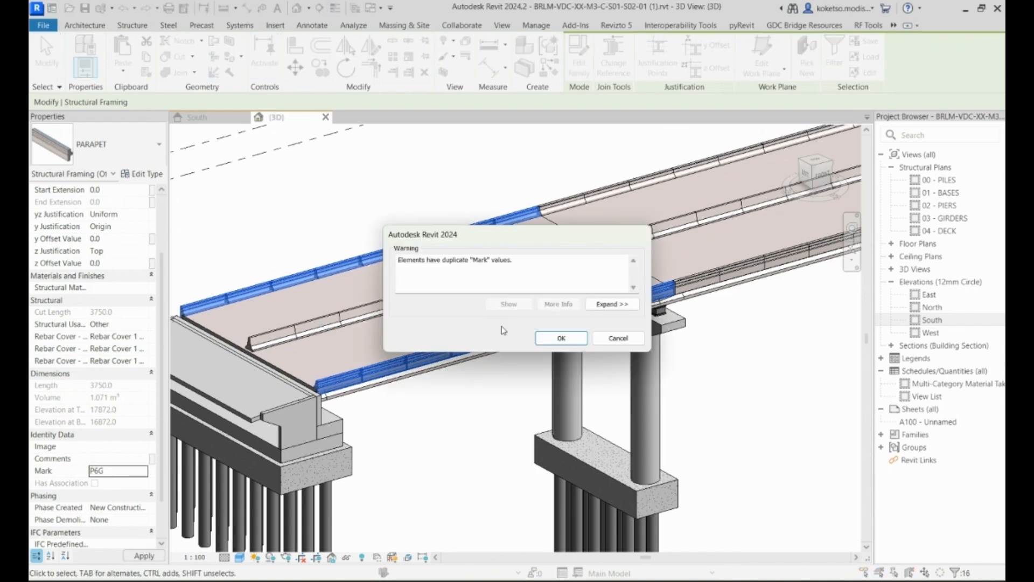
key(Return)
scroll(363, 322, down, 5)
scroll(646, 226, up, 2)
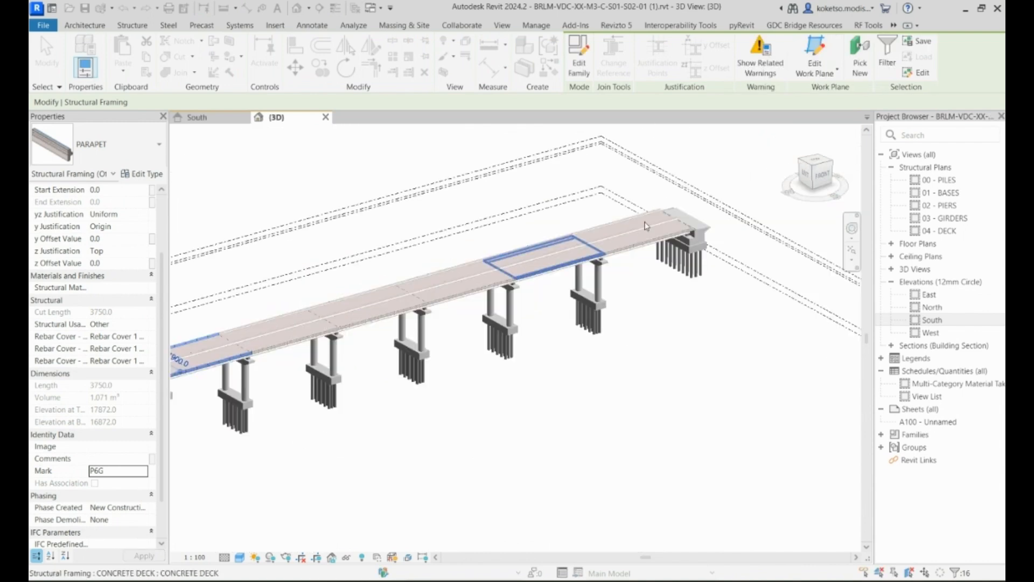
key(Escape)
- Reveal the hidden elements, select all visible instances of the 150mm ASPHALT floor, unhide them, and leave the reveal mode
scroll(651, 230, up, 3)
scroll(658, 233, down, 2)
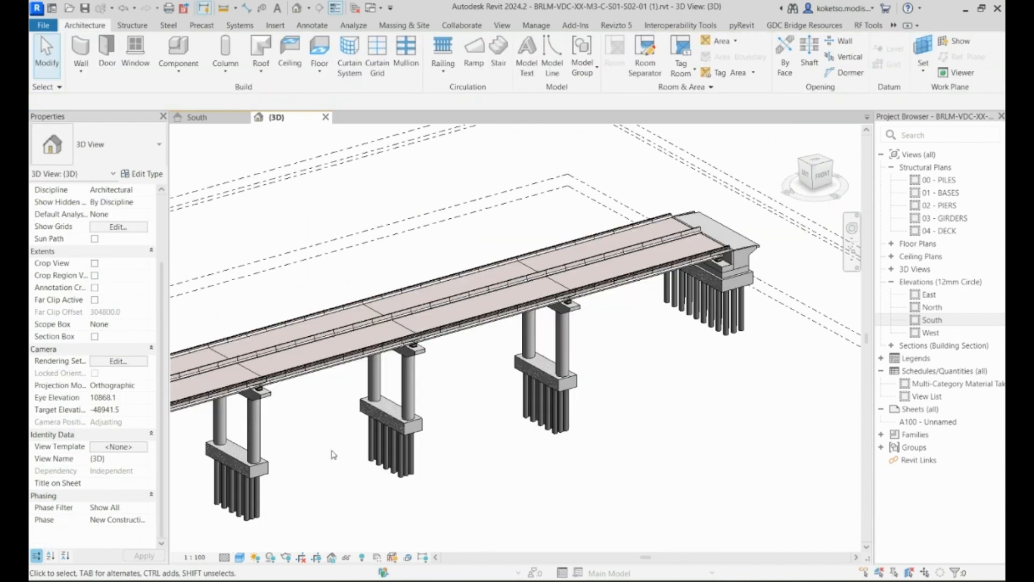
click(360, 556)
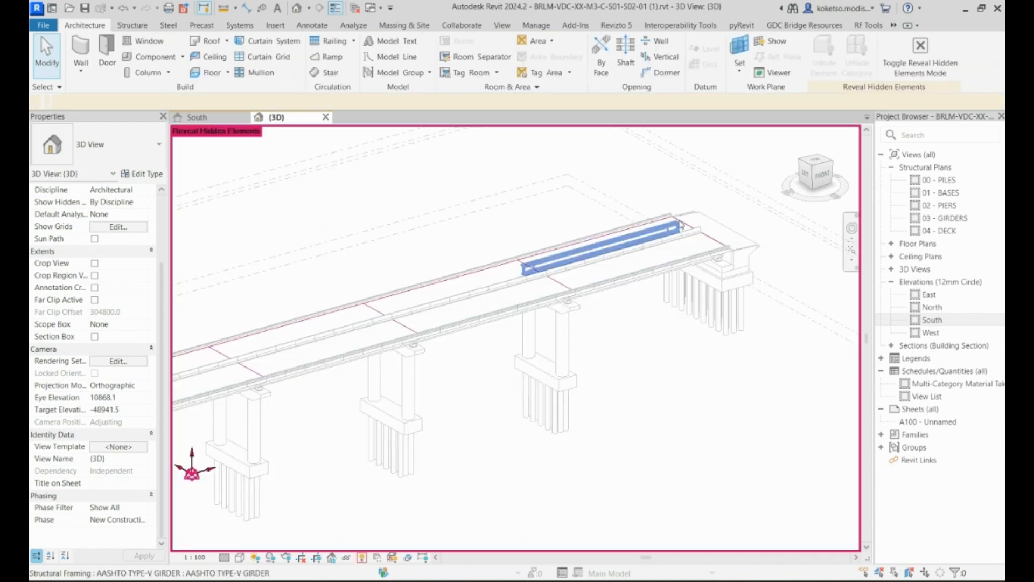
scroll(711, 233, up, 2)
click(711, 233)
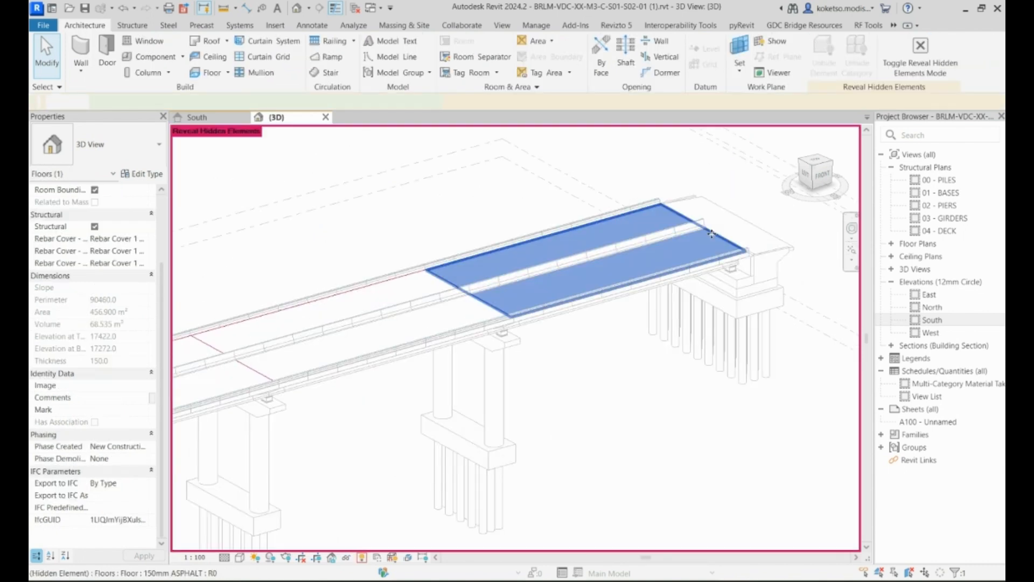
right_click(464, 203)
mouse_move(542, 332)
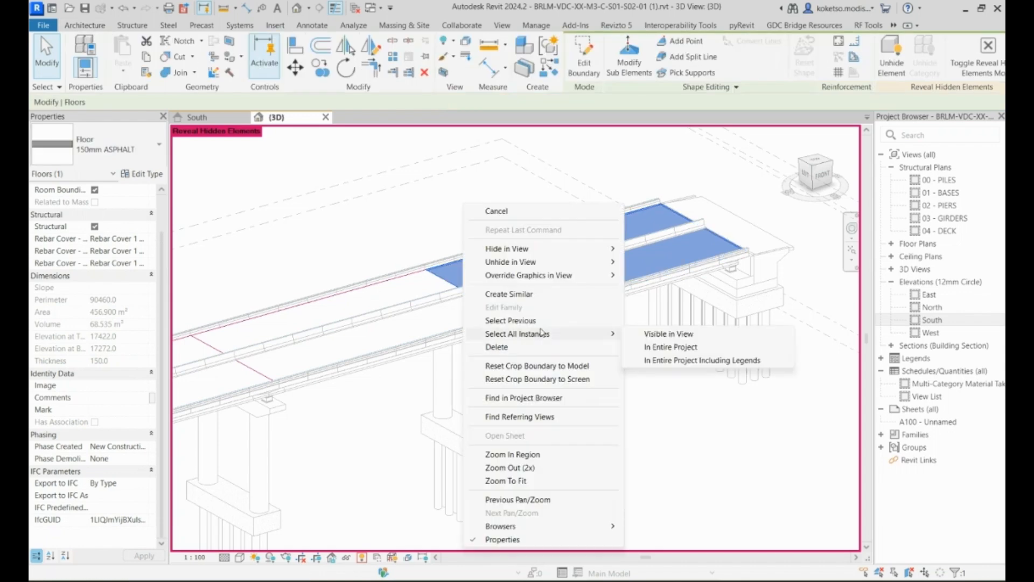
click(668, 334)
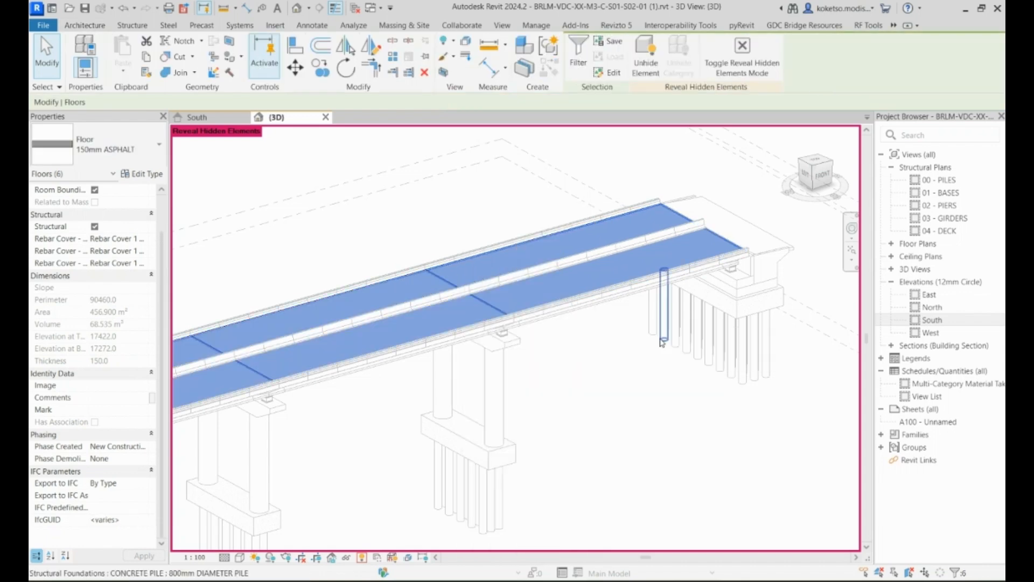
click(753, 61)
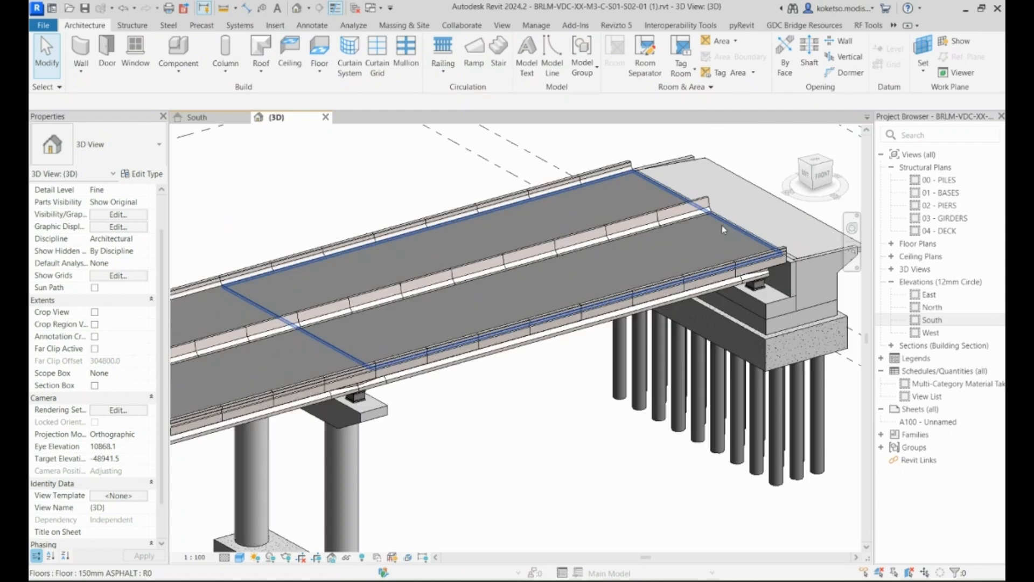
- Set the Mark of the asphalt floor to P1H on the span at the right-hand abutment and P2H on the second span
click(721, 225)
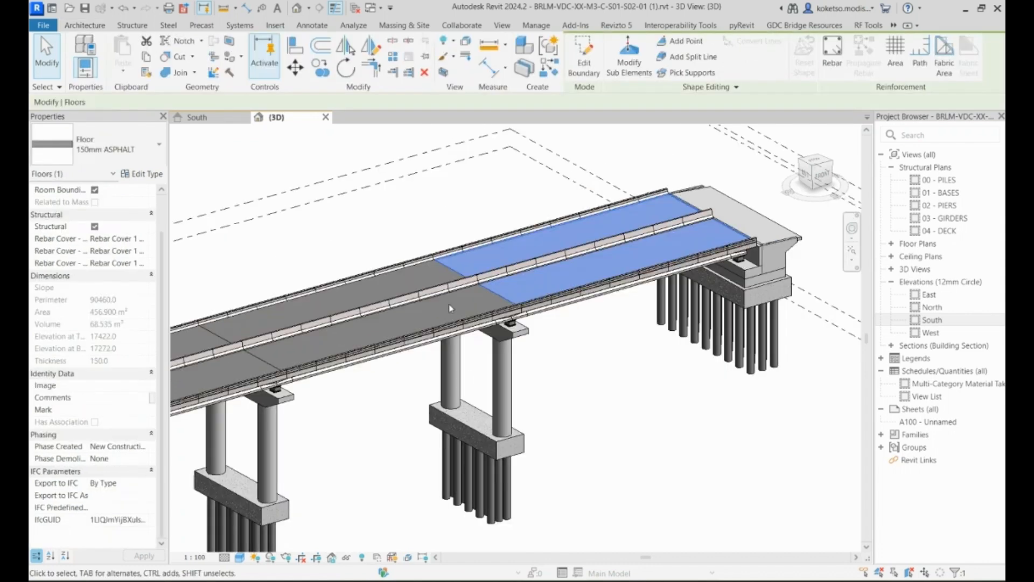
click(114, 410)
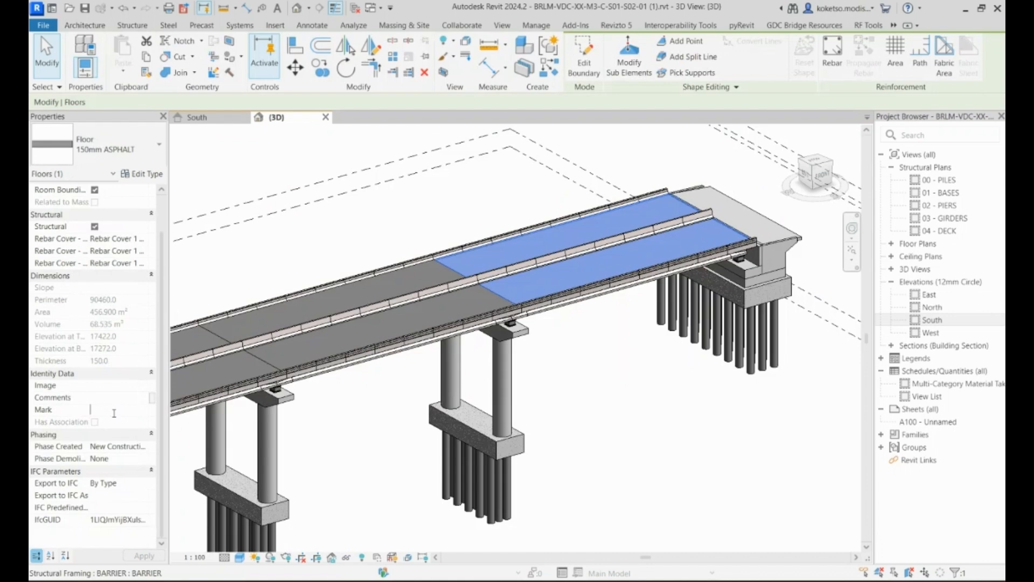
text(P1H)
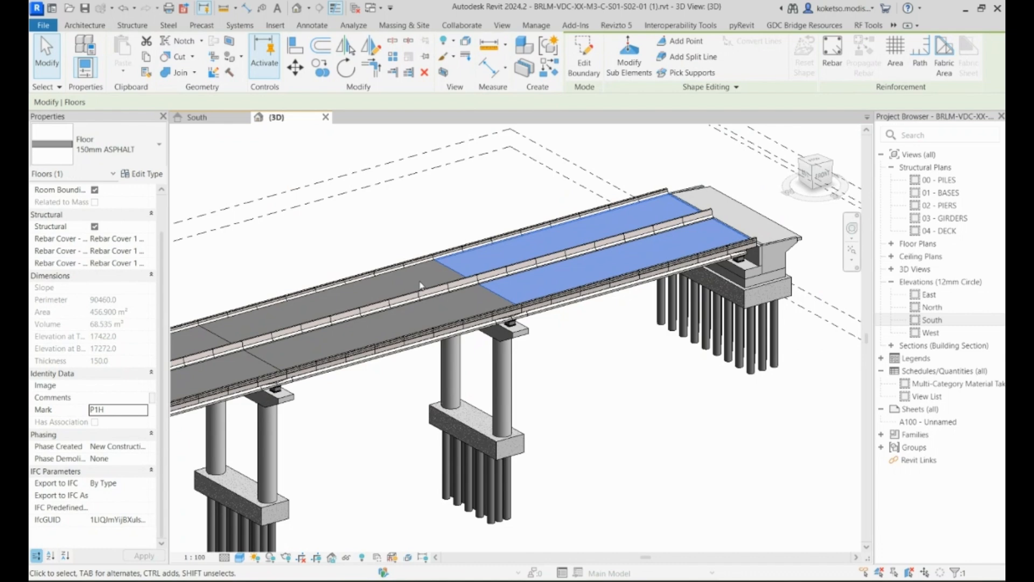
click(421, 286)
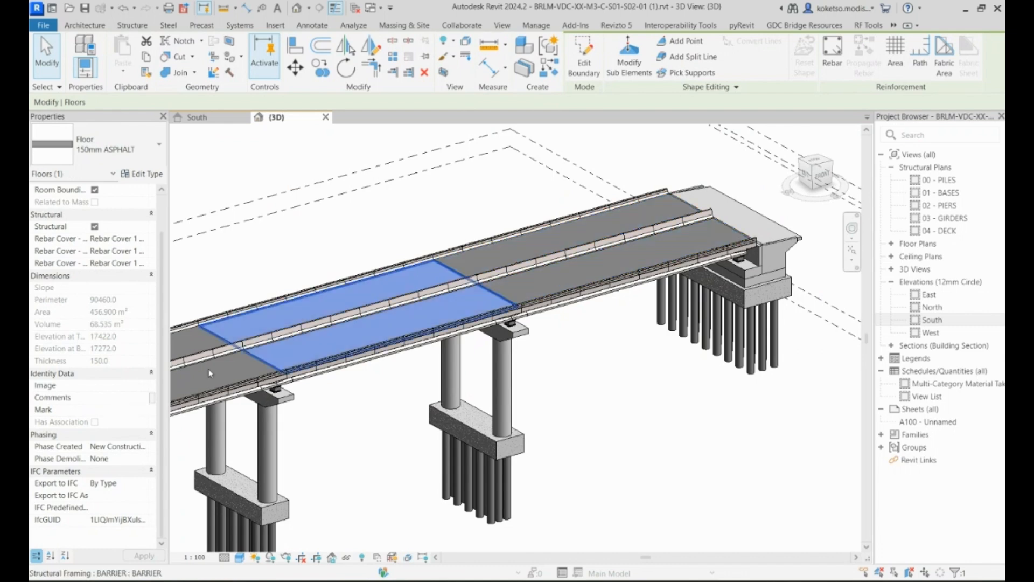
click(106, 411)
text(P2H)
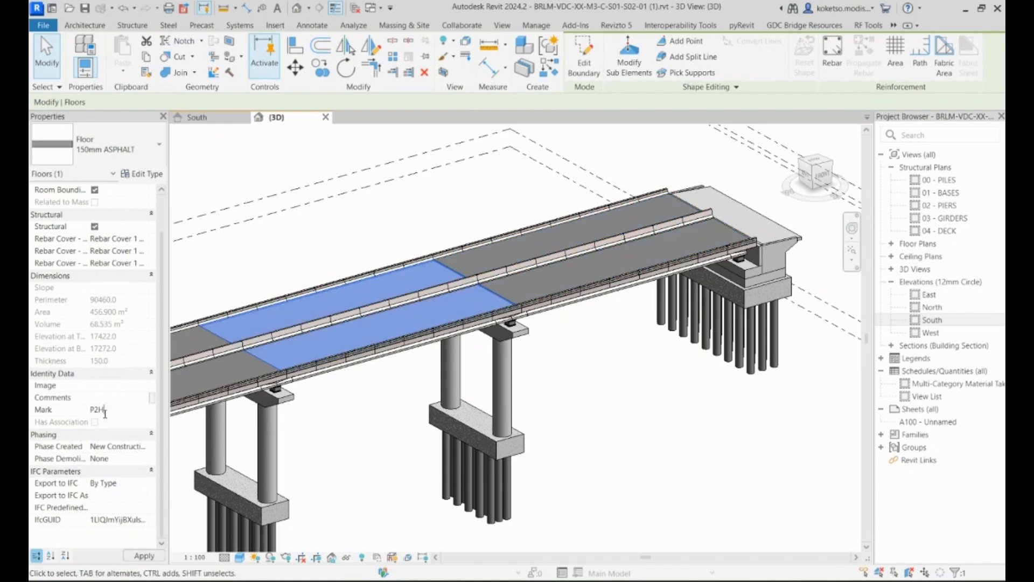
- Set the Mark of the asphalt floor to P3H on the third span from the right-hand abutment and P4H on the fourth
middle_drag(414, 293, 683, 247)
scroll(521, 292, up, 2)
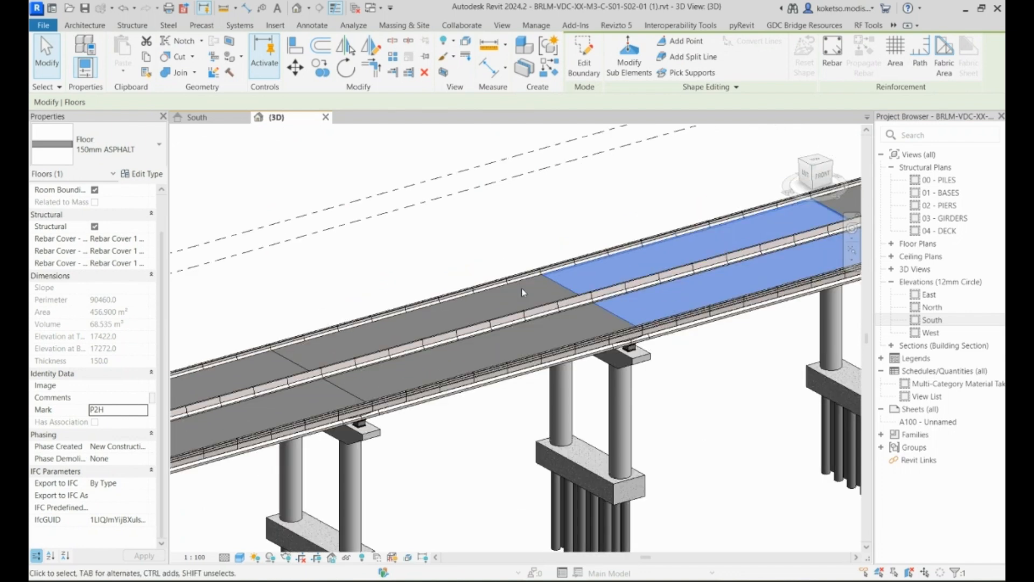
click(522, 293)
click(125, 408)
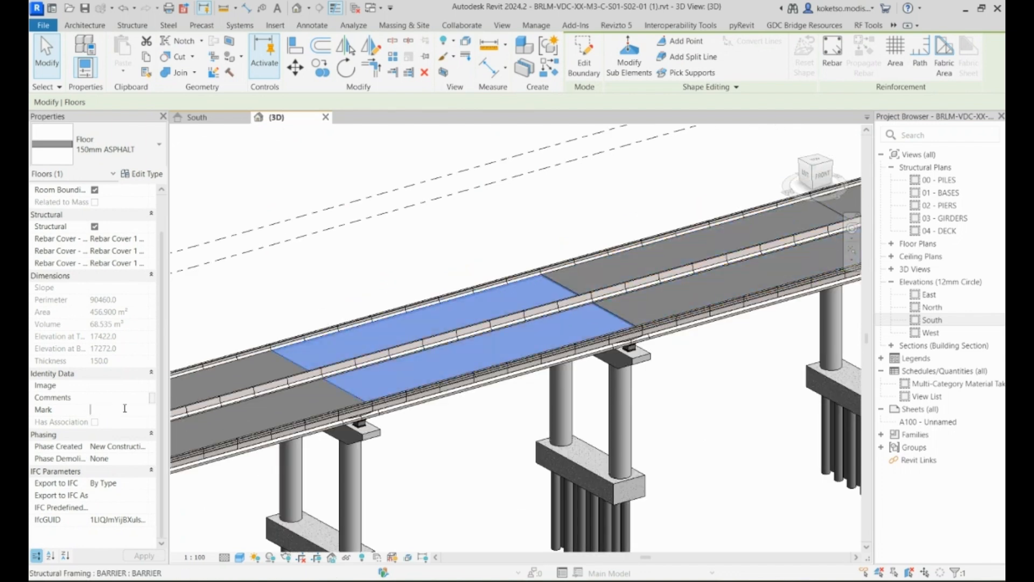
text(P3H)
scroll(435, 298, down, 3)
scroll(574, 296, up, 3)
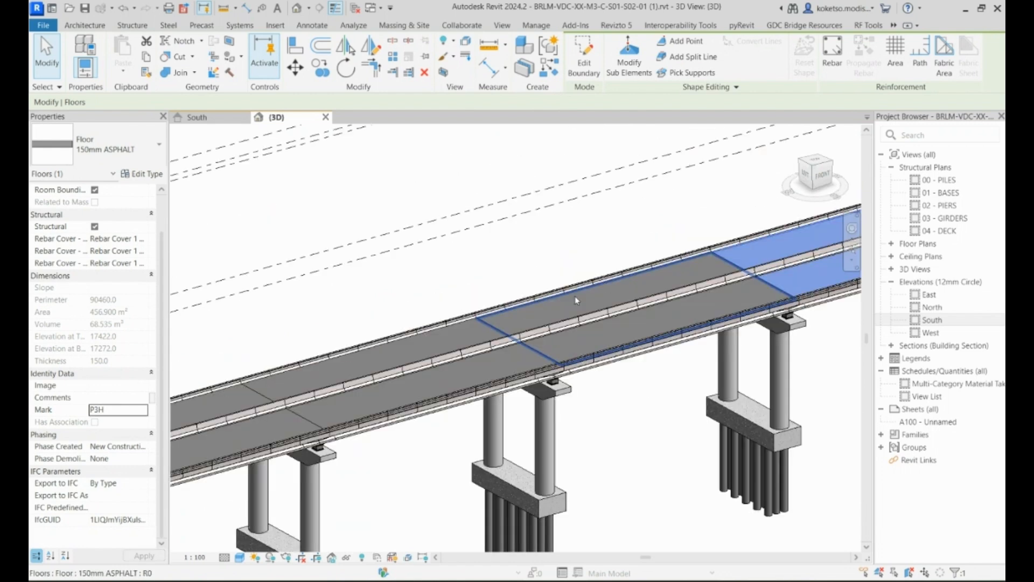
click(574, 295)
click(123, 411)
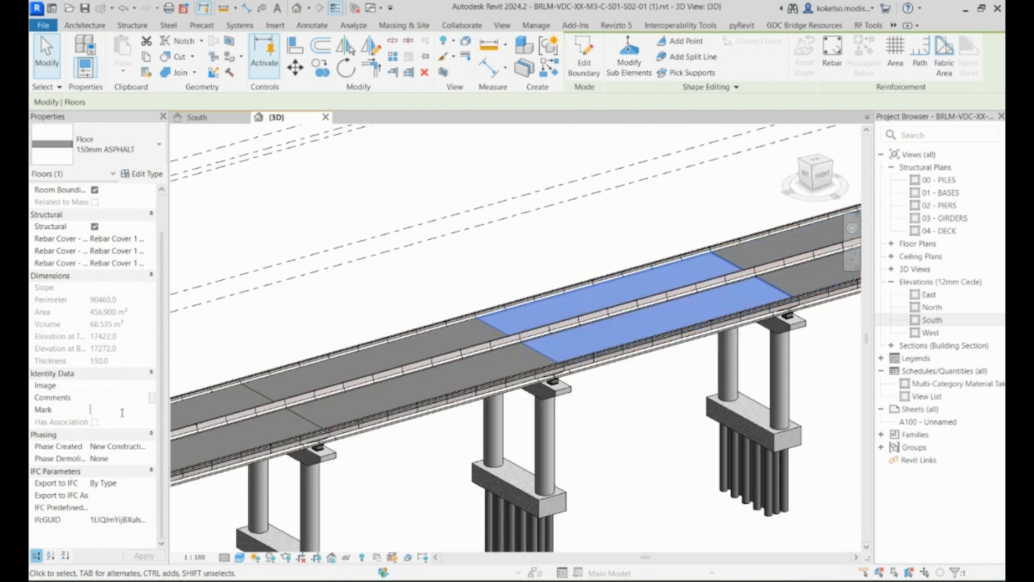
text(P4H)
- Set the Mark of the asphalt floor to P5H on the fifth span from the right-hand abutment and P6H on the sixth
scroll(660, 269, up, 2)
click(659, 268)
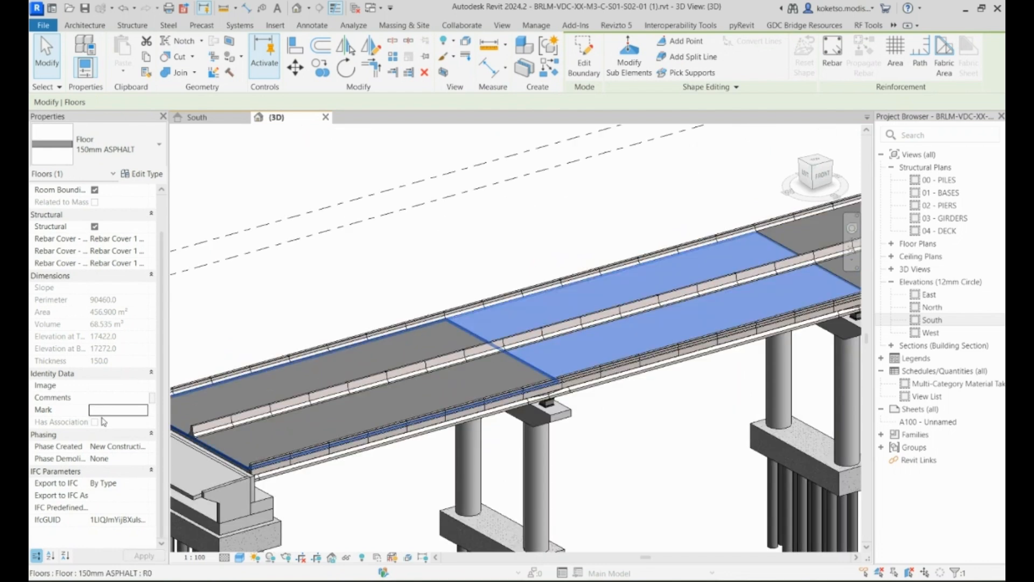
click(112, 413)
text(PSH)
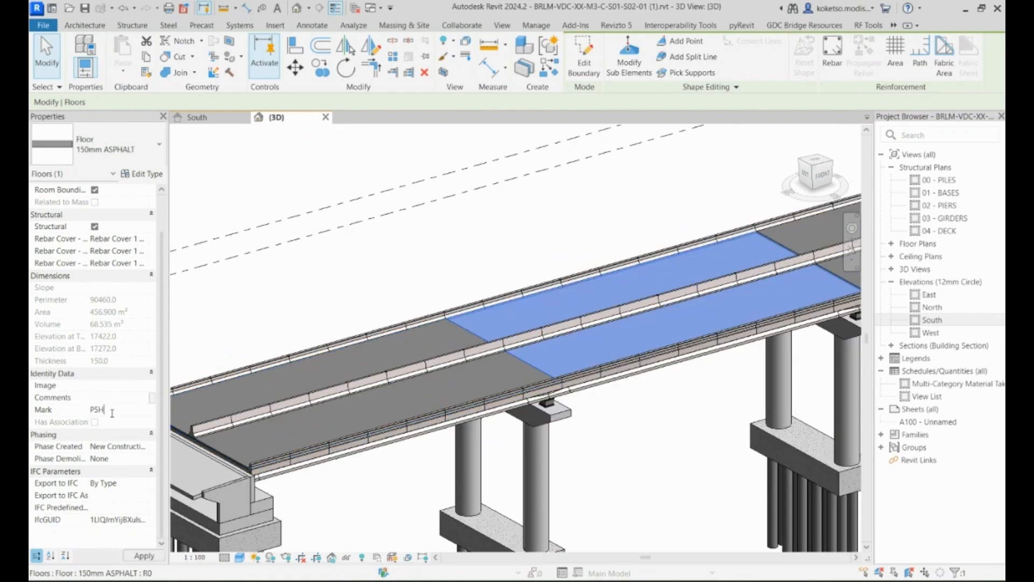
middle_drag(342, 365, 471, 324)
click(471, 324)
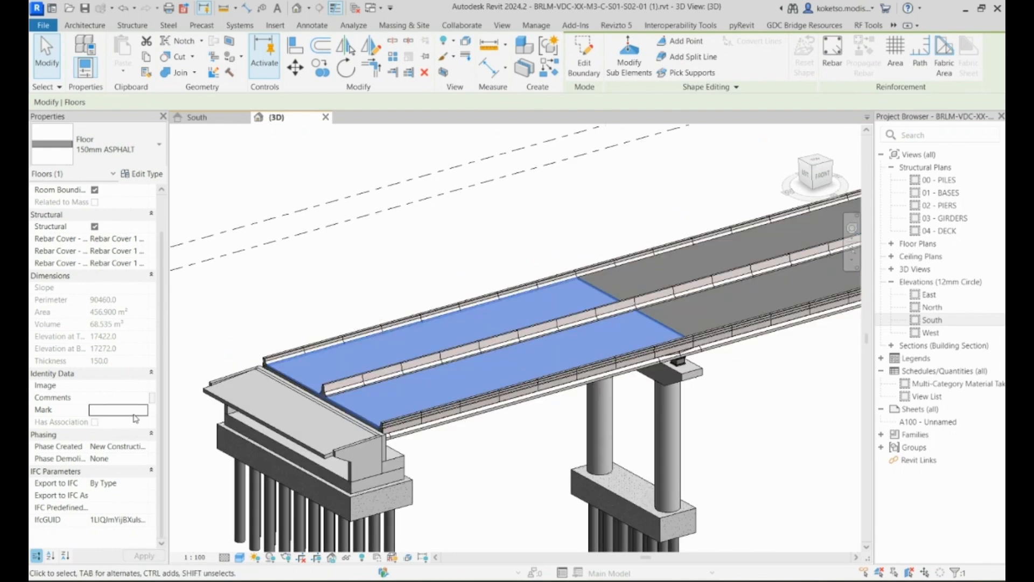
click(126, 414)
text(P6H)
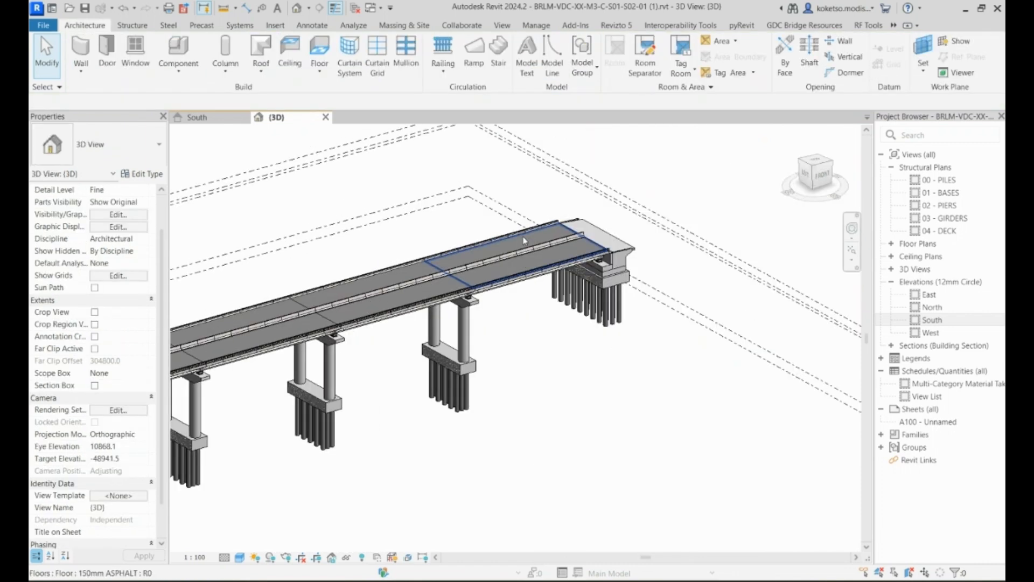
- Set the Mark of all central BARRIER segments on the span at the right-hand abutment to P1I, accepting duplicate values
scroll(523, 240, up, 3)
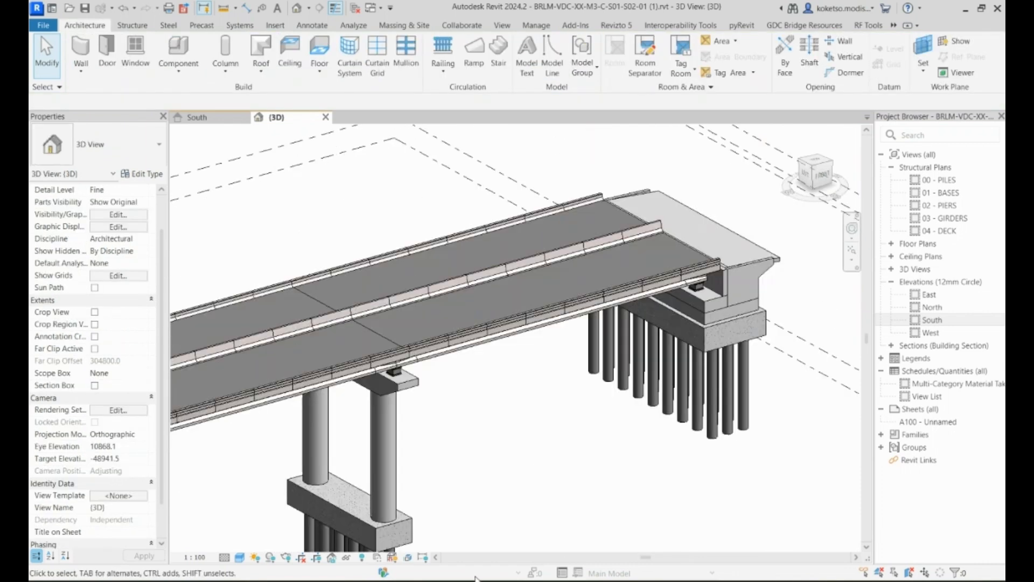
mouse_move(539, 580)
mouse_move(509, 538)
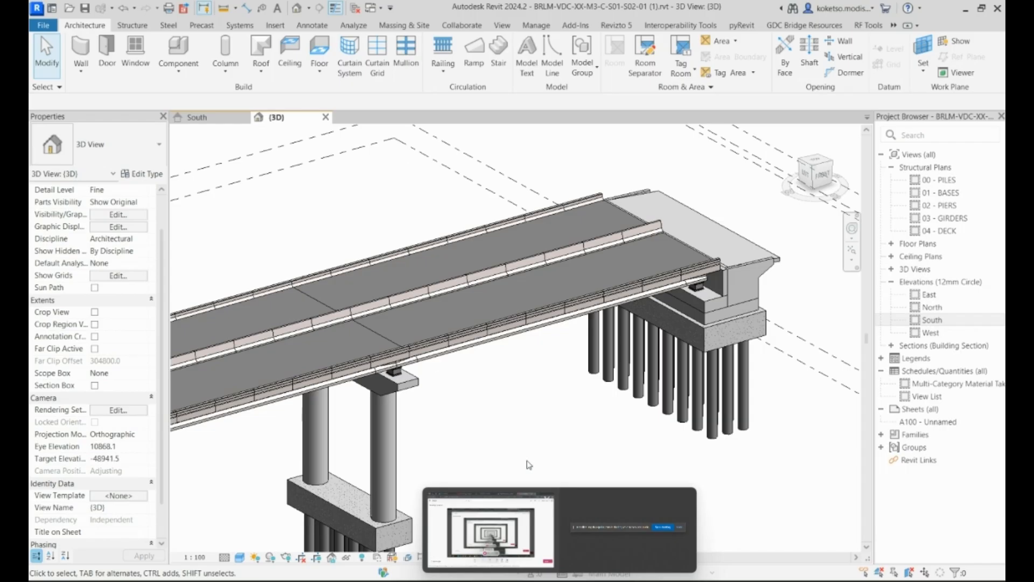
scroll(635, 230, up, 3)
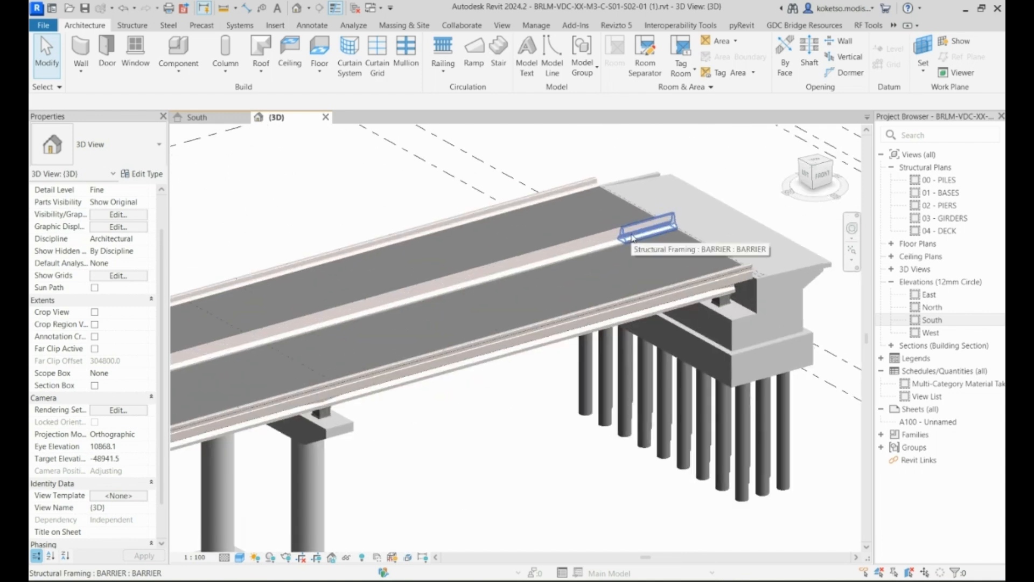
click(639, 236)
middle_drag(585, 275, 660, 251)
click(669, 220)
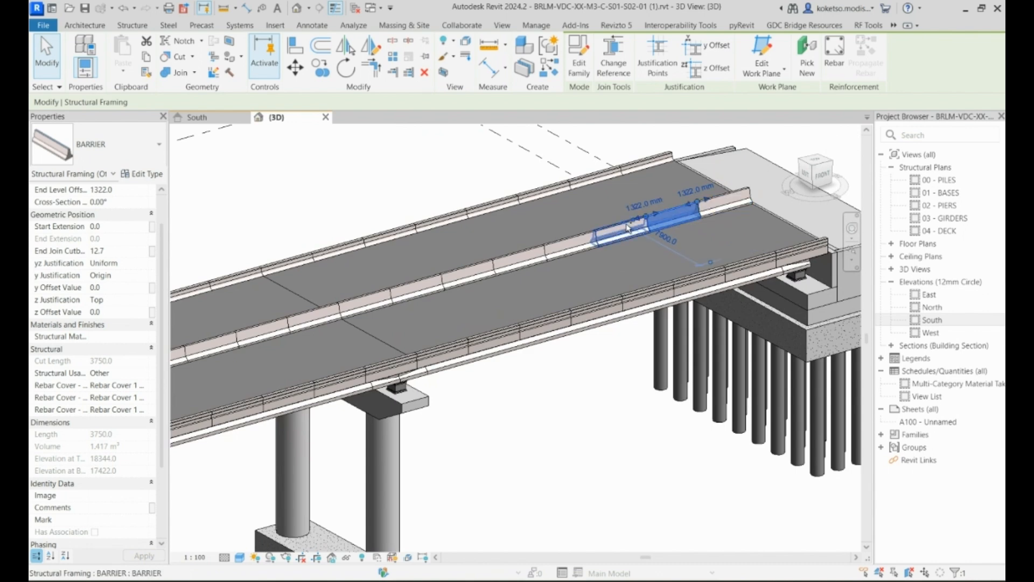
ctrl+click(722, 208)
ctrl+click(613, 231)
ctrl+click(580, 244)
ctrl+click(518, 262)
ctrl+click(467, 277)
ctrl+click(414, 292)
ctrl+click(360, 305)
click(105, 517)
text(P1I)
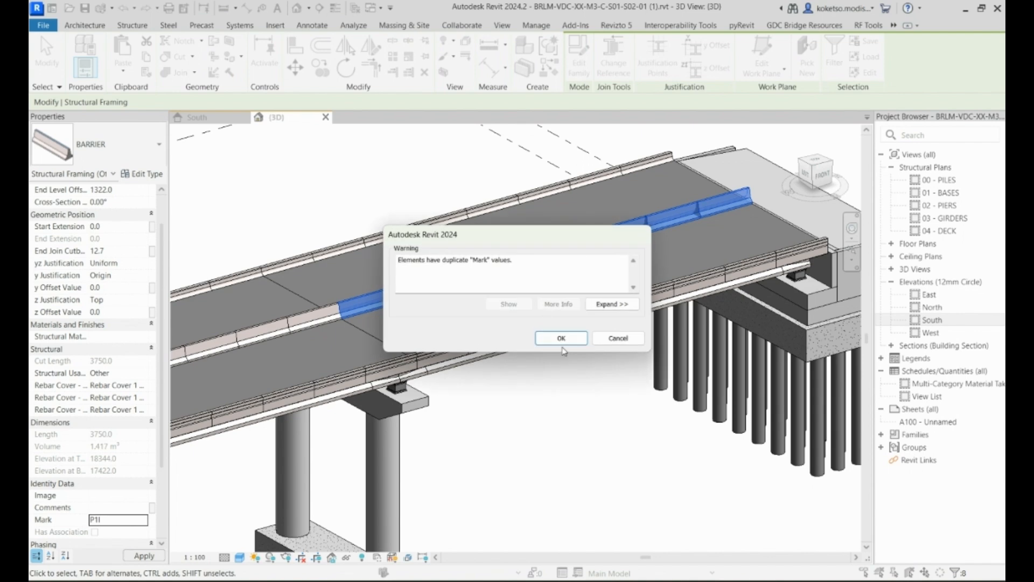
click(561, 338)
- Set the Mark of all central BARRIER segments on the second span from the right-hand abutment to P2I, accepting duplicate values
scroll(564, 334, down, 3)
scroll(569, 299, up, 4)
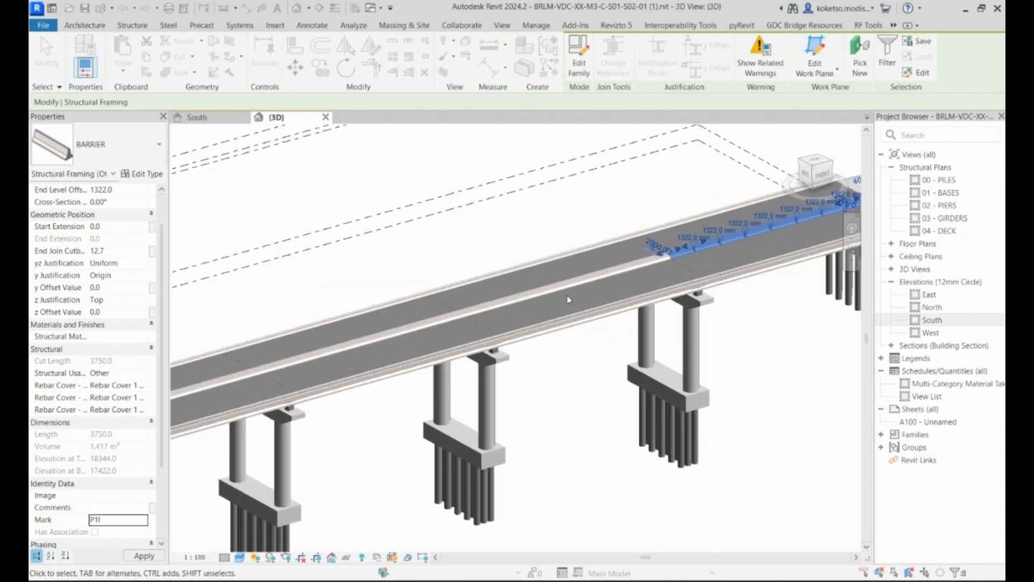
scroll(592, 275, up, 3)
key(Escape)
click(712, 250)
ctrl+click(668, 262)
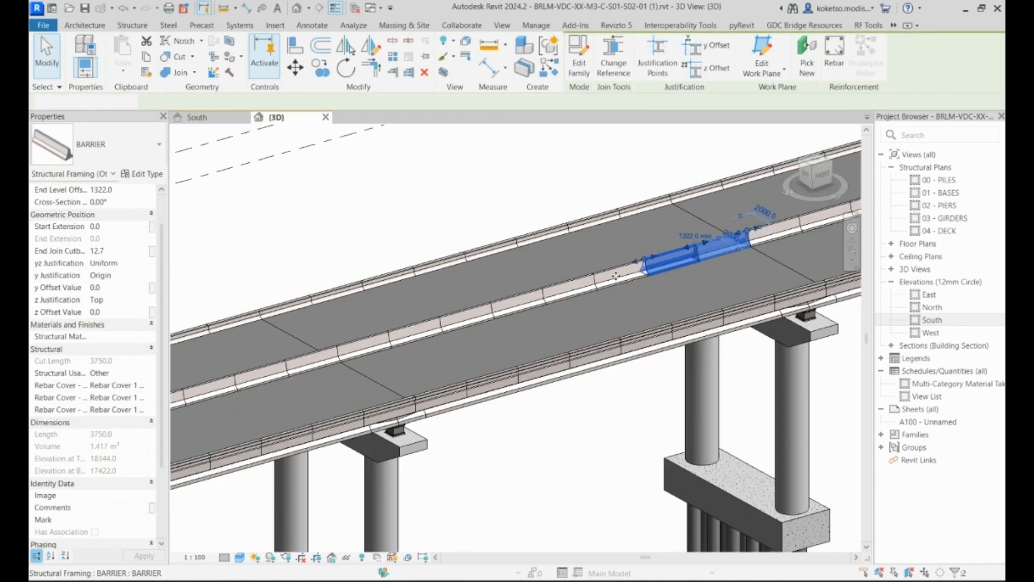
ctrl+click(617, 276)
ctrl+click(568, 289)
ctrl+click(516, 303)
ctrl+click(463, 317)
ctrl+click(411, 331)
ctrl+click(360, 343)
click(108, 520)
text(P20)
key(Return)
click(562, 337)
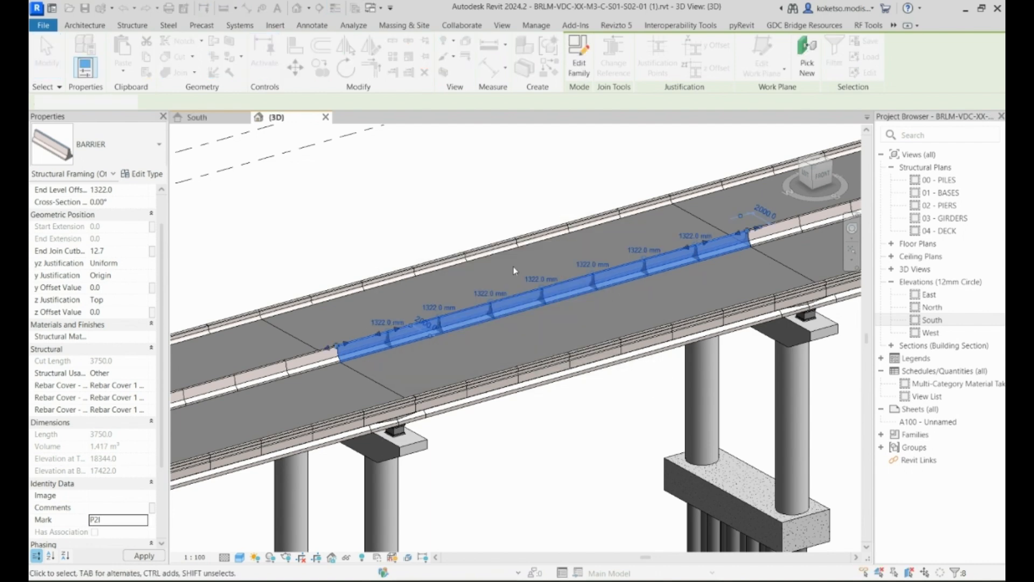
- Set the Mark of all central BARRIER segments on the third span from the right-hand abutment to P3I, accepting duplicate values
scroll(513, 270, down, 5)
middle_drag(431, 286, 668, 234)
scroll(614, 238, up, 4)
click(696, 241)
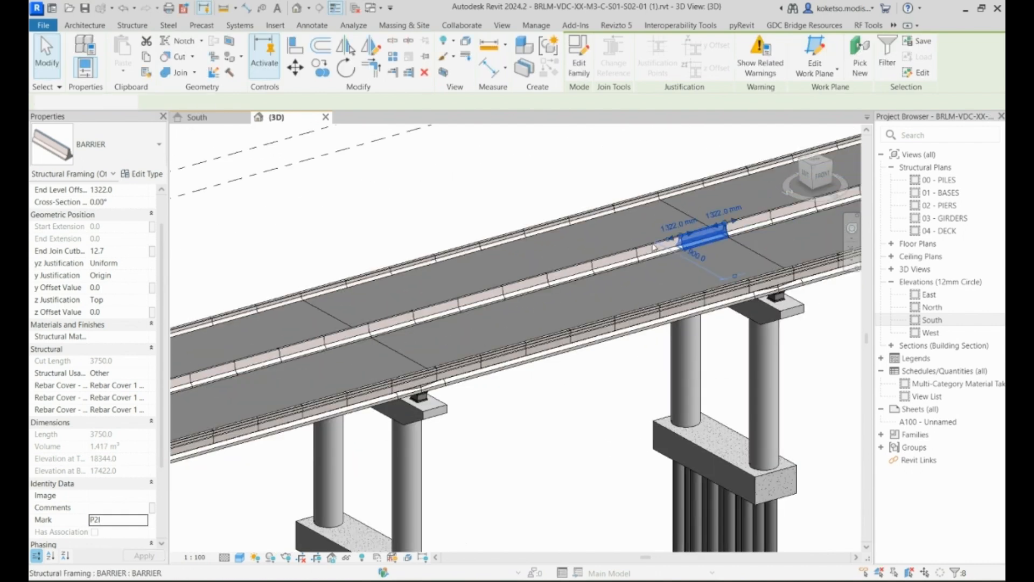
ctrl+click(661, 249)
ctrl+click(615, 259)
ctrl+click(561, 282)
ctrl+click(513, 290)
ctrl+click(471, 302)
ctrl+click(439, 313)
ctrl+click(391, 324)
click(113, 519)
text(P3)
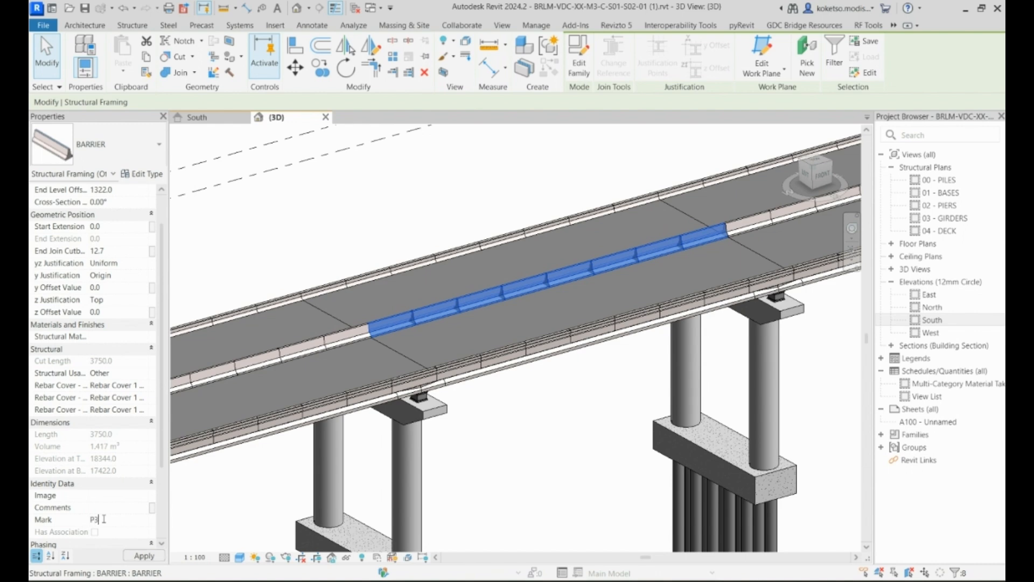
key(Return)
click(553, 338)
- Select all central BARRIER segments on the fourth span from the right-hand abutment
scroll(449, 346, down, 5)
scroll(458, 344, up, 8)
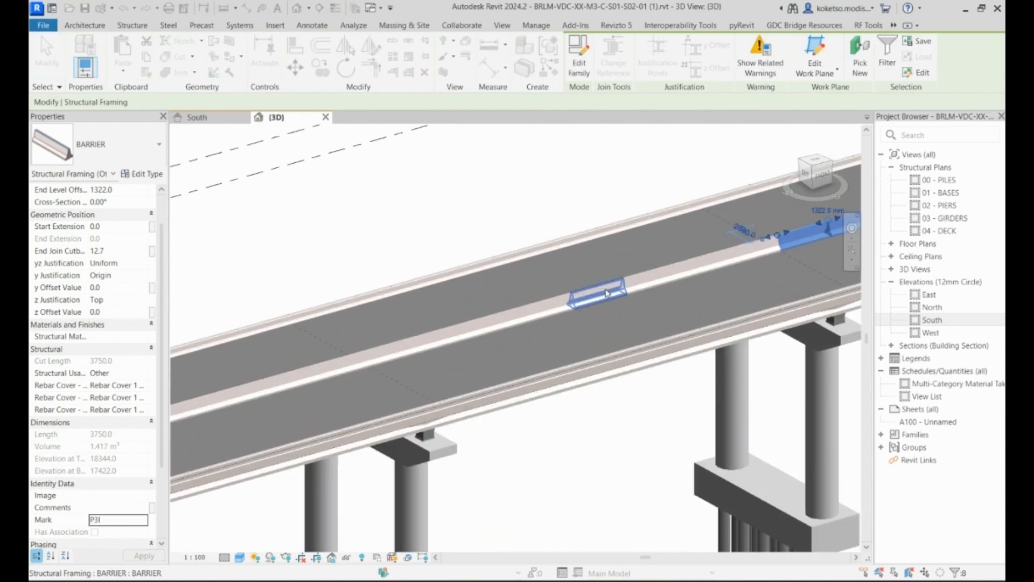
click(750, 244)
click(746, 259)
click(745, 258)
ctrl+click(699, 268)
ctrl+click(645, 282)
ctrl+click(580, 300)
ctrl+click(467, 330)
ctrl+click(382, 350)
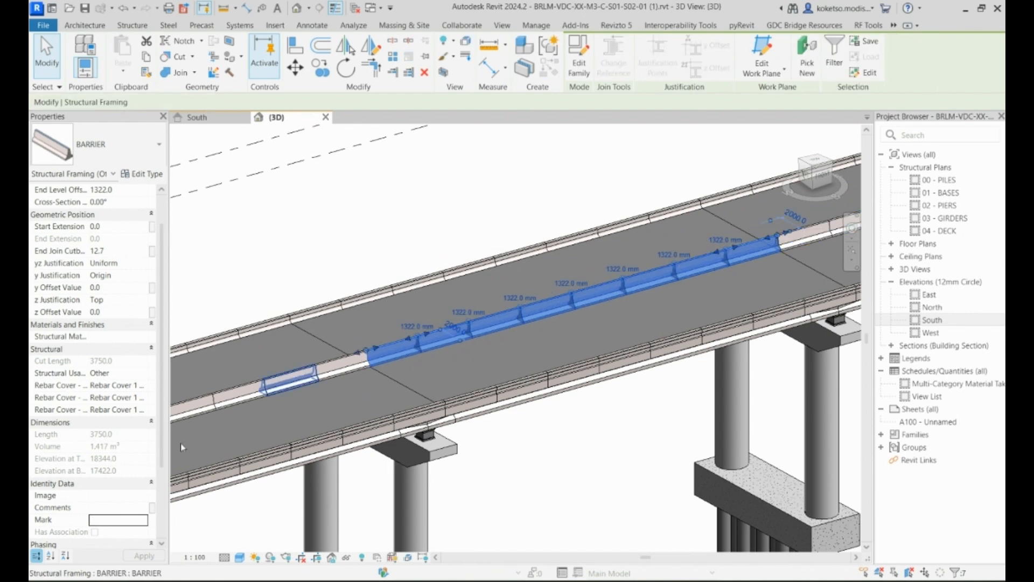
- Set the Mark of the selected median barrier segments to P4I, accepting the duplicate values
click(104, 519)
text(P4I)
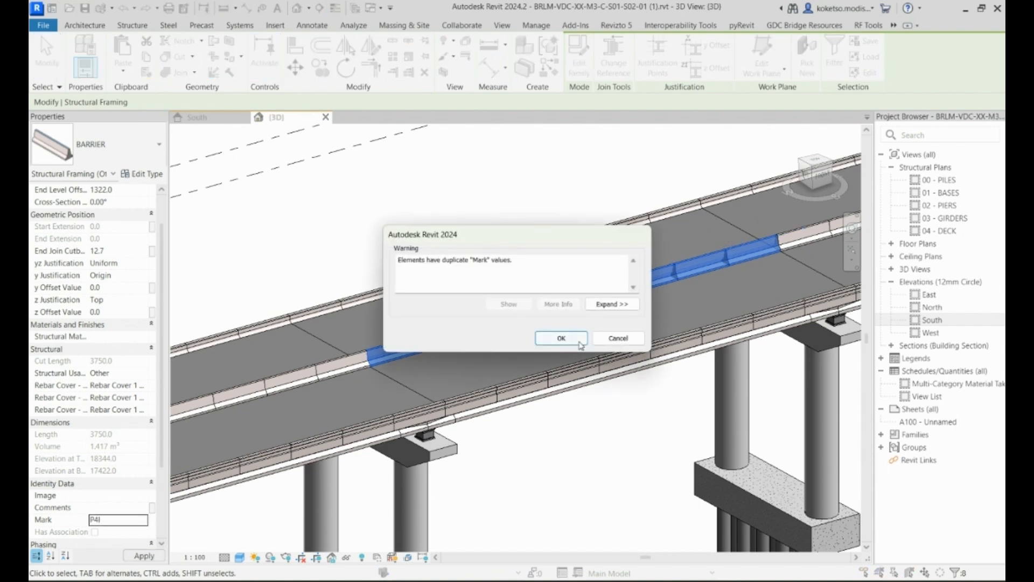
click(560, 337)
- Select the eight median barrier segments of the next span towards the near abutment and set their Mark to P5I, accepting duplicates
scroll(619, 302, down, 3)
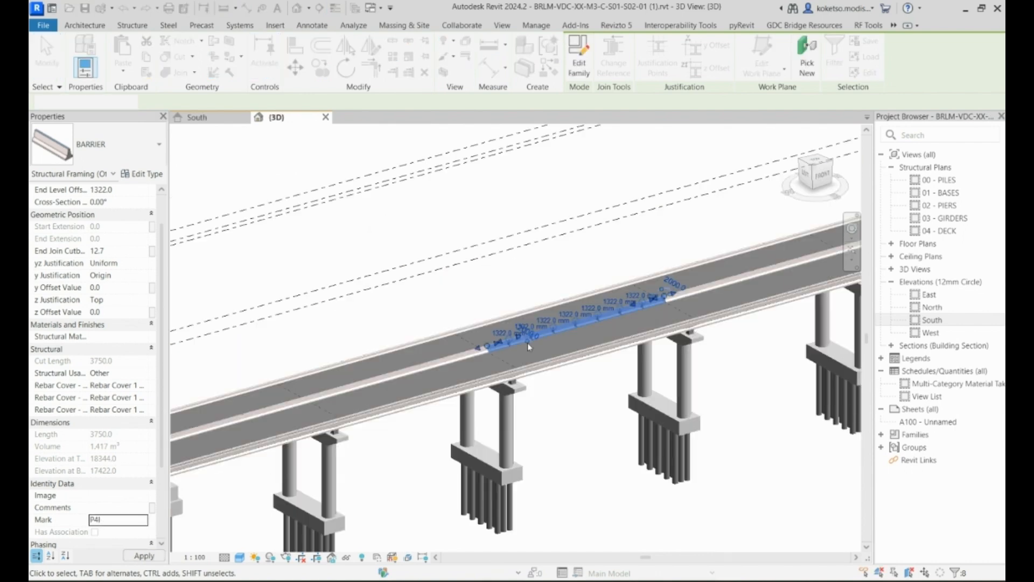
scroll(624, 293, up, 3)
scroll(624, 294, up, 2)
click(693, 276)
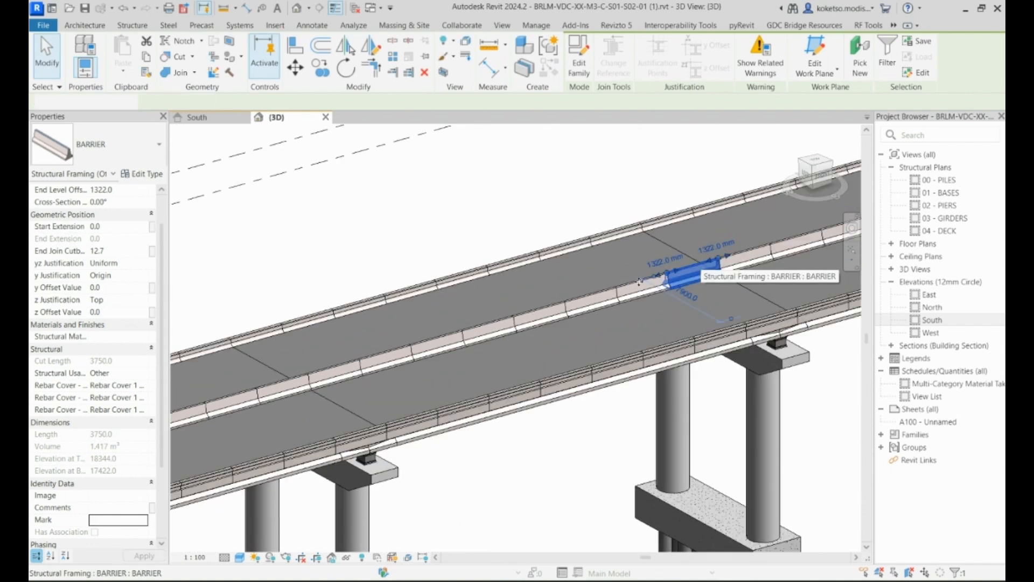
ctrl+click(637, 291)
ctrl+click(593, 310)
ctrl+click(539, 324)
ctrl+click(487, 335)
ctrl+click(436, 348)
ctrl+click(369, 365)
ctrl+click(331, 378)
click(111, 520)
text(PSI)
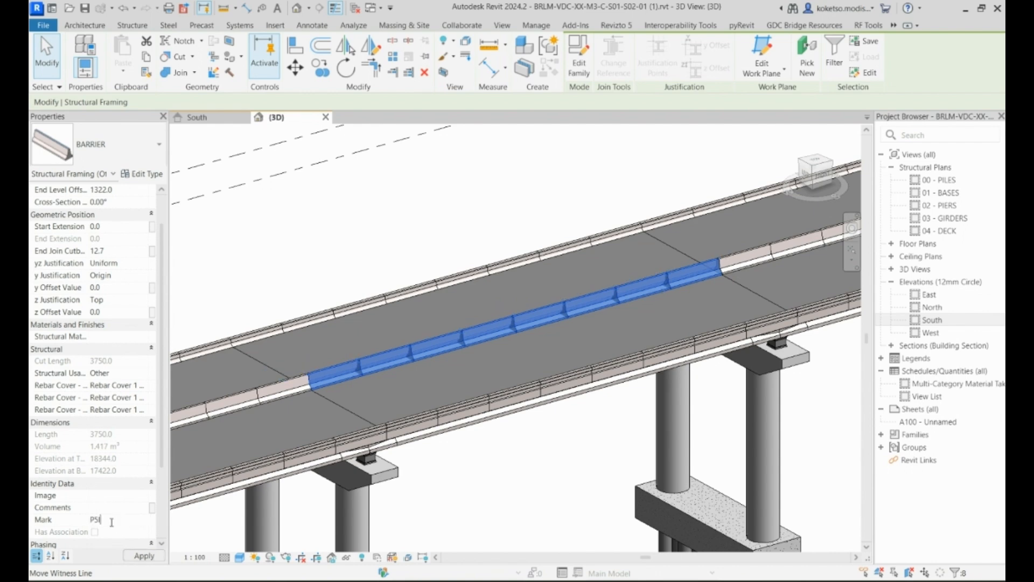
click(542, 343)
- Select all median barrier segments of the end span beside the near abutment, set their Mark to P6I, accept duplicates and clear the selection
scroll(540, 331, down, 4)
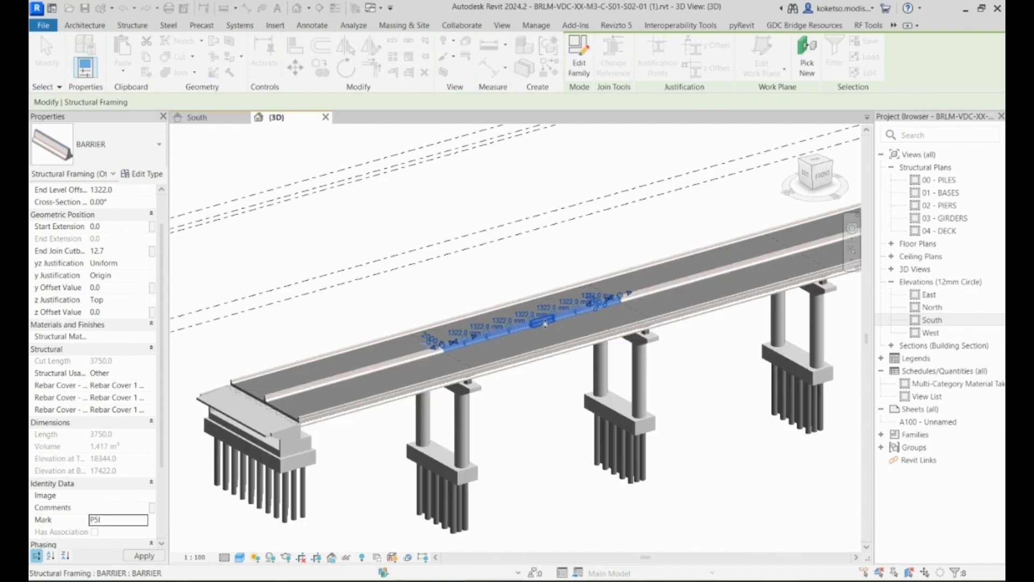
middle_drag(406, 361, 514, 309)
scroll(517, 308, up, 4)
scroll(517, 309, up, 2)
click(665, 277)
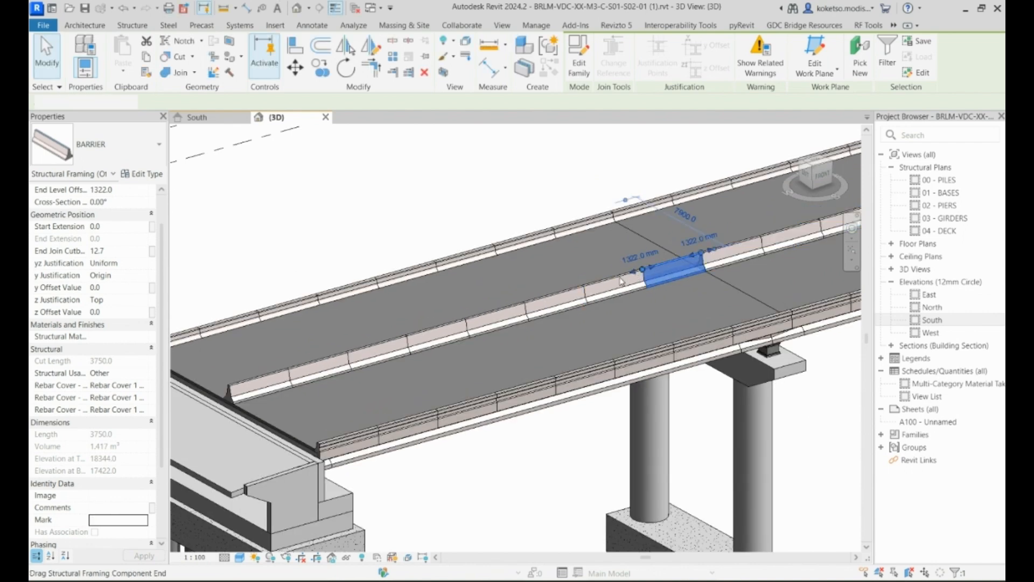
ctrl+click(609, 289)
ctrl+click(553, 304)
ctrl+click(493, 322)
ctrl+click(444, 335)
ctrl+click(375, 351)
click(96, 519)
text(P6)
key(Return)
click(561, 338)
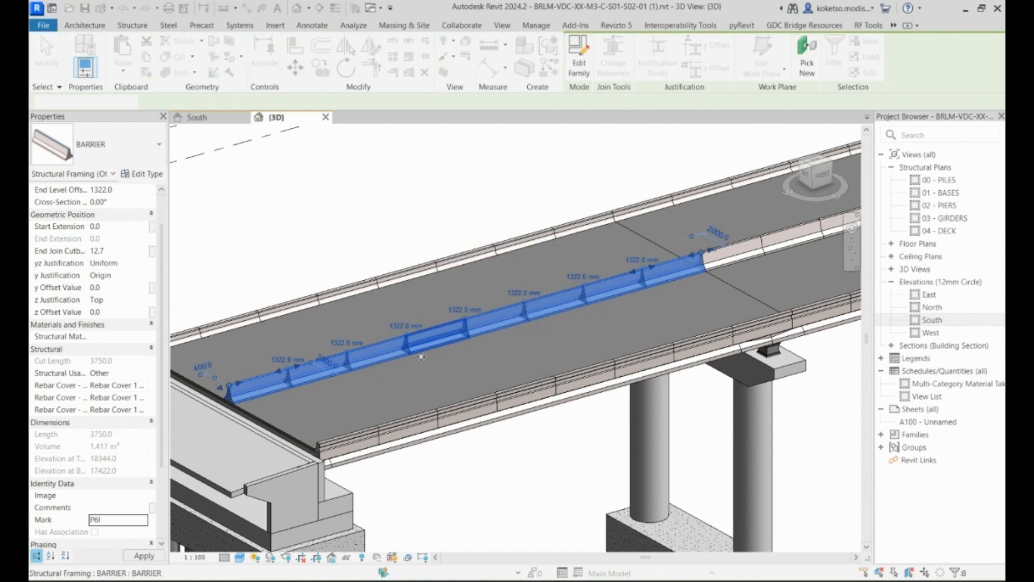
scroll(561, 342, down, 5)
key(Escape)
middle_drag(640, 325, 579, 334)
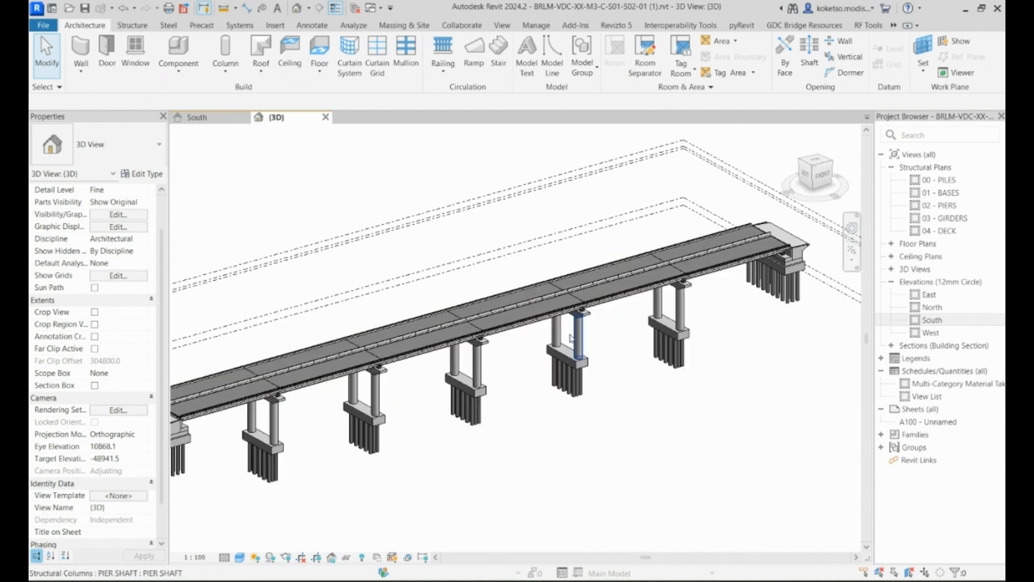
scroll(577, 334, down, 1)
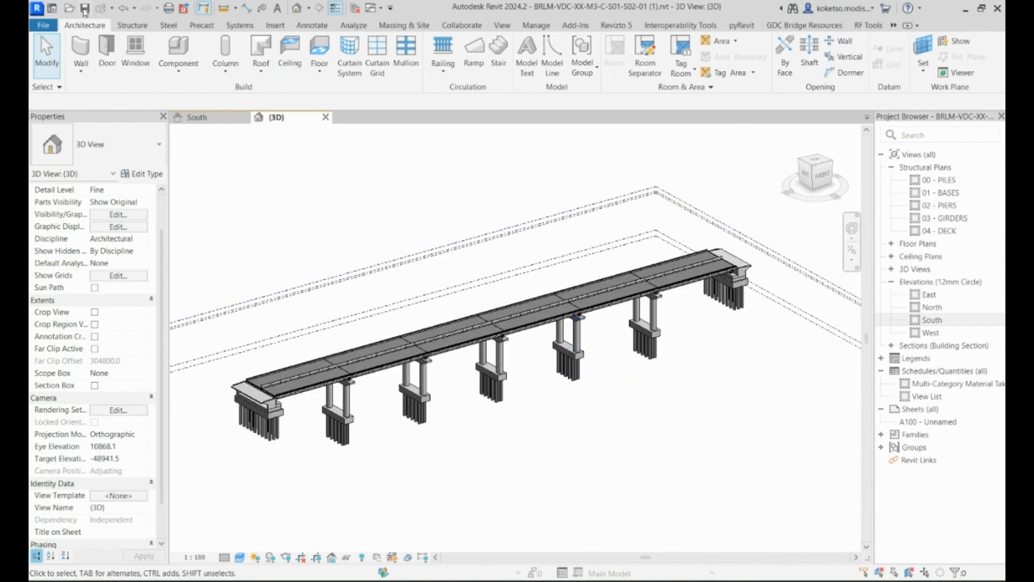
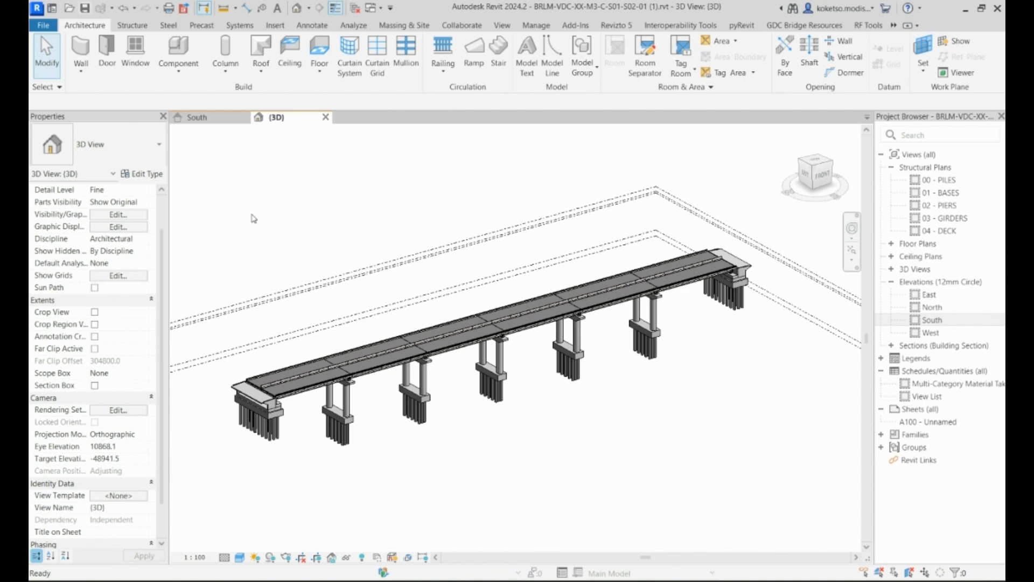
- Start an IFC export of the bridge model and open its in-session export setup for editing
mouse_move(560, 581)
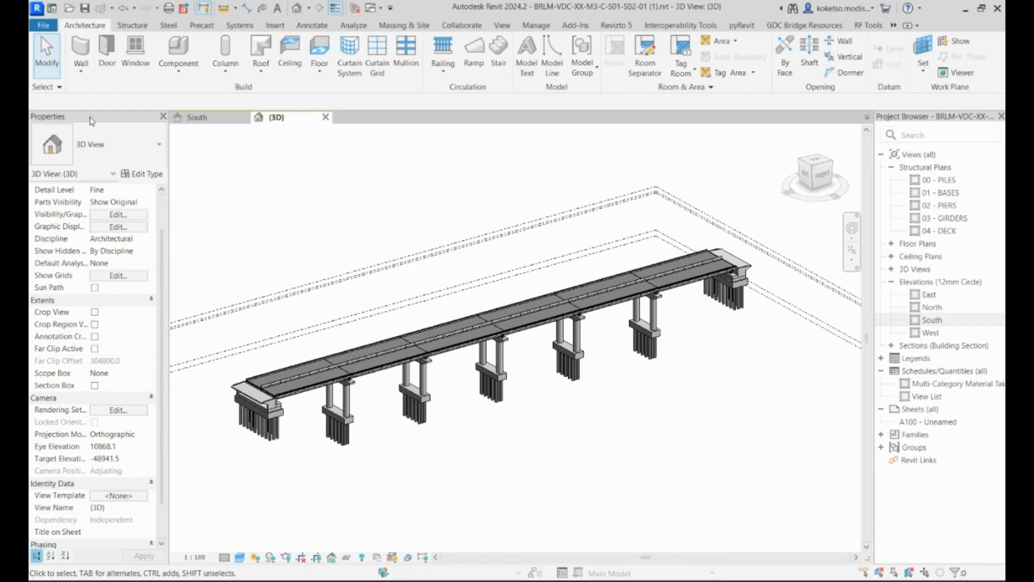
click(43, 25)
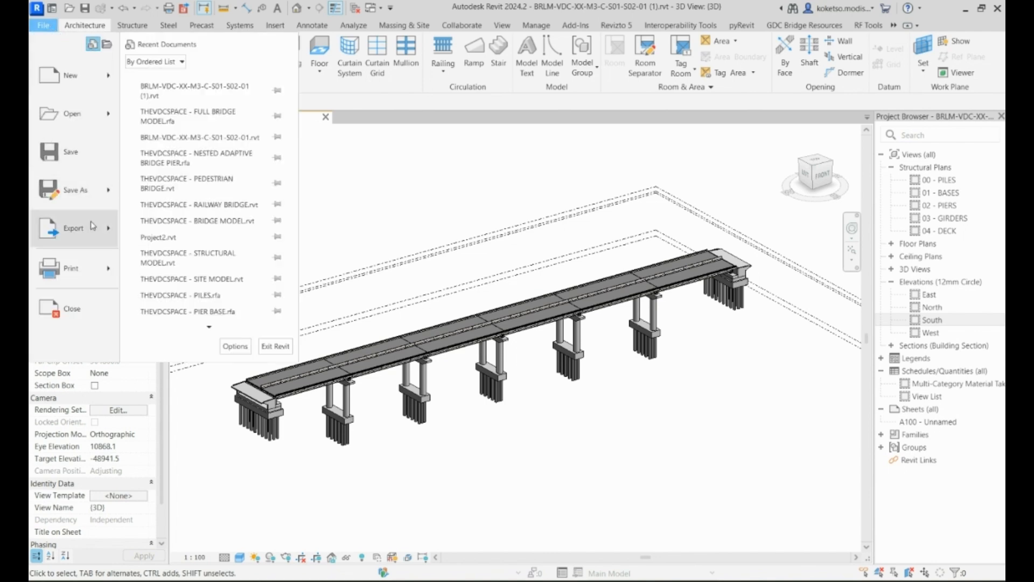
mouse_move(92, 225)
click(183, 164)
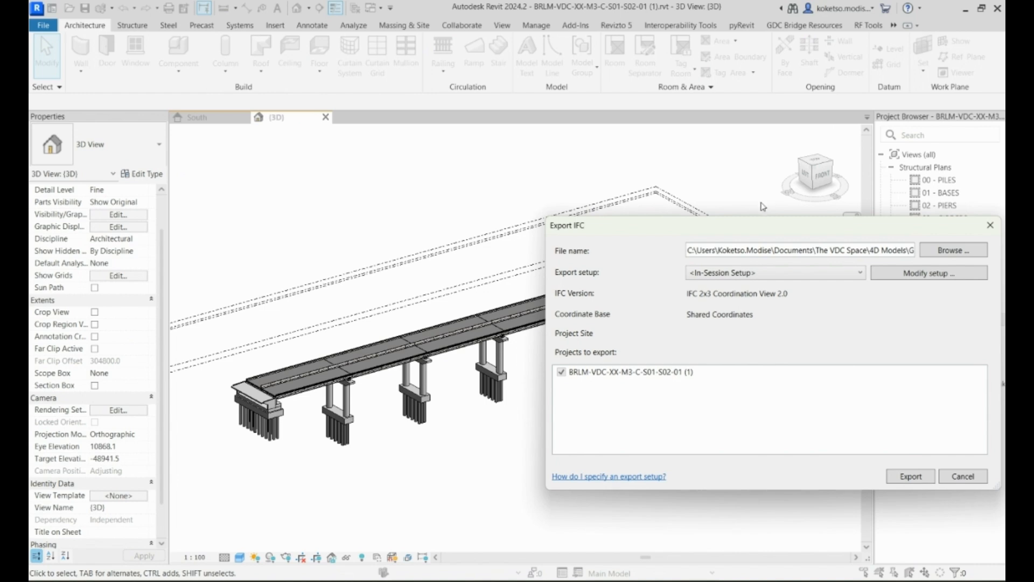
drag(758, 226, 506, 188)
click(644, 243)
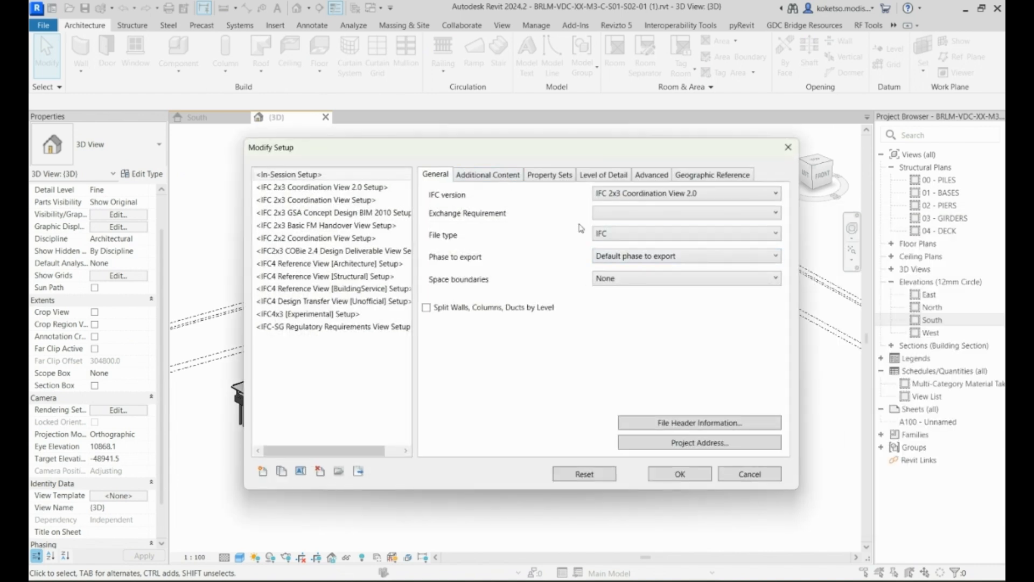
- Limit the IFC export to elements visible in view and include Revit property sets, base quantities and material property sets
click(489, 176)
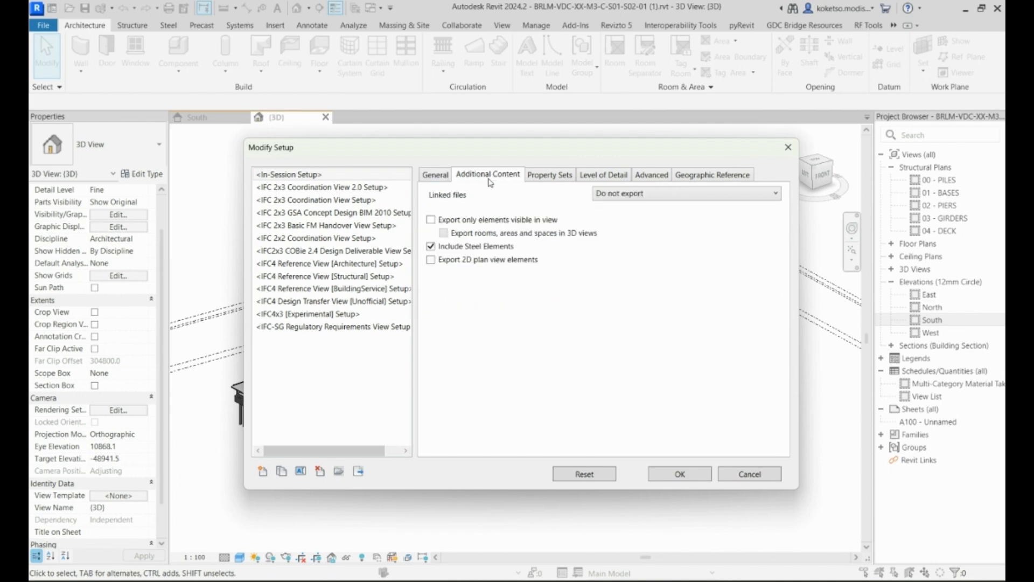
click(434, 220)
click(537, 179)
click(432, 220)
click(431, 193)
click(430, 233)
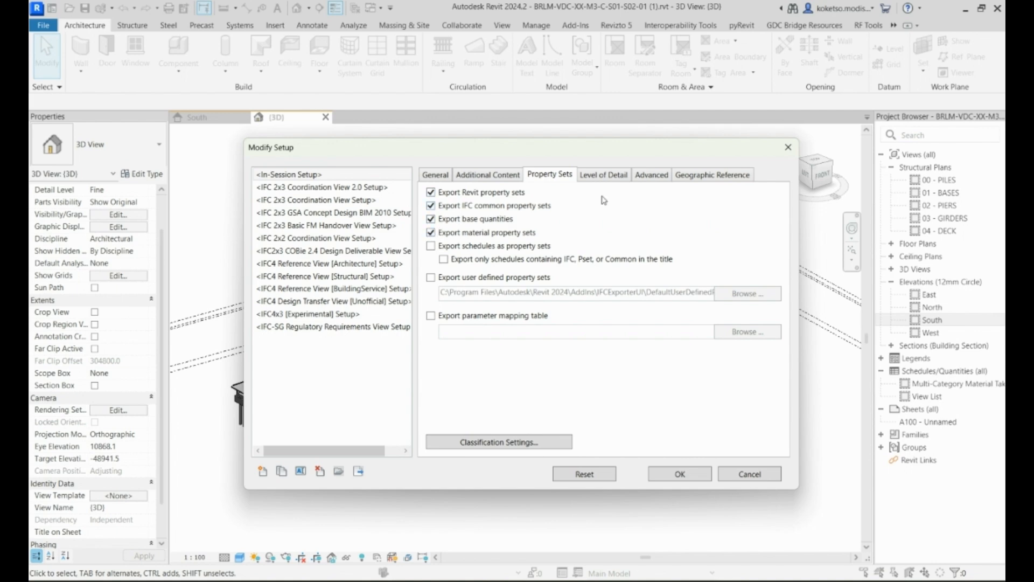
click(604, 176)
click(651, 177)
click(694, 176)
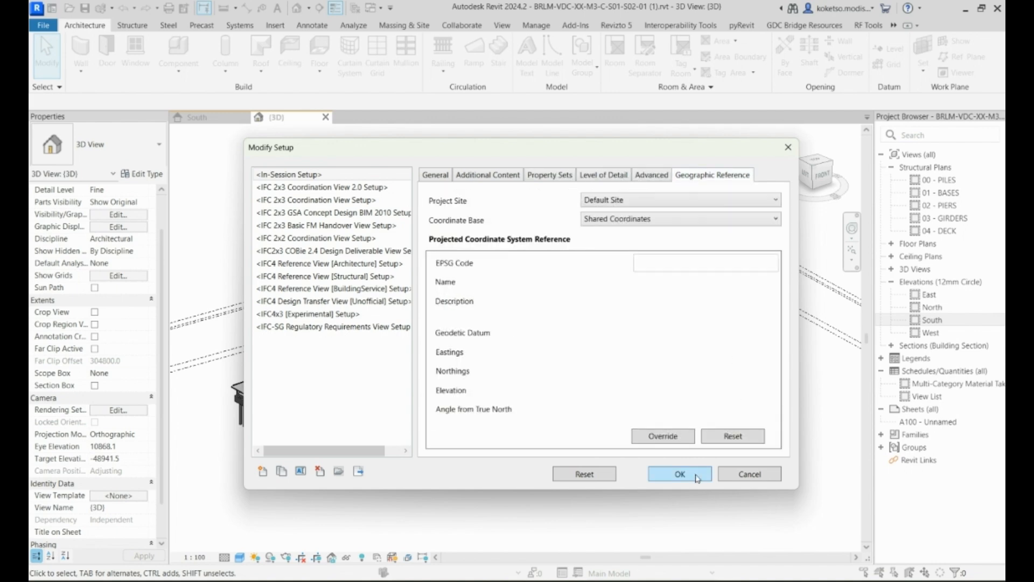
click(696, 477)
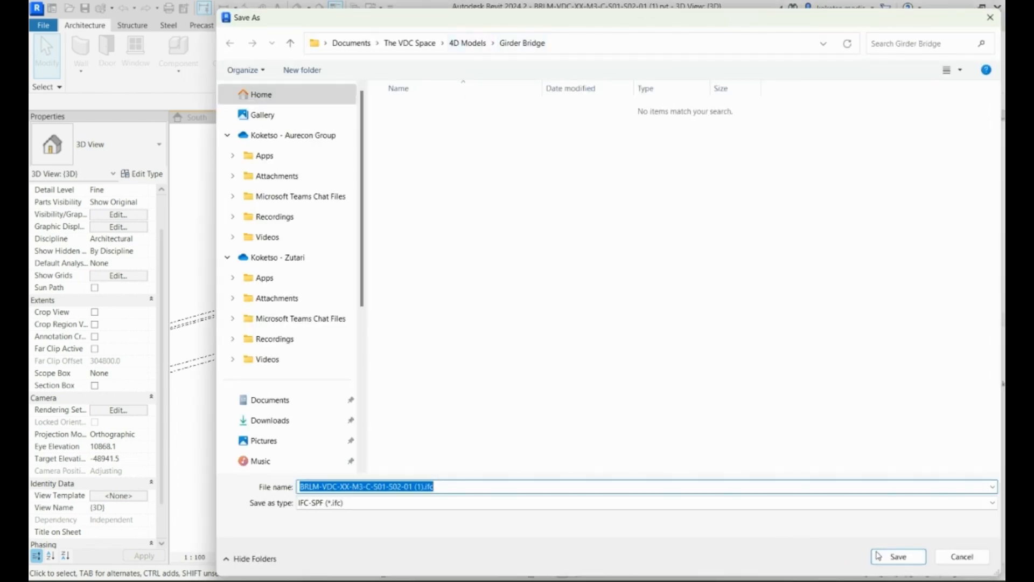
- Export the model as BRLM-VDC-XX-M3-C-S01-S02-01 (1).ifc to the Girder Bridge folder
click(897, 556)
click(660, 438)
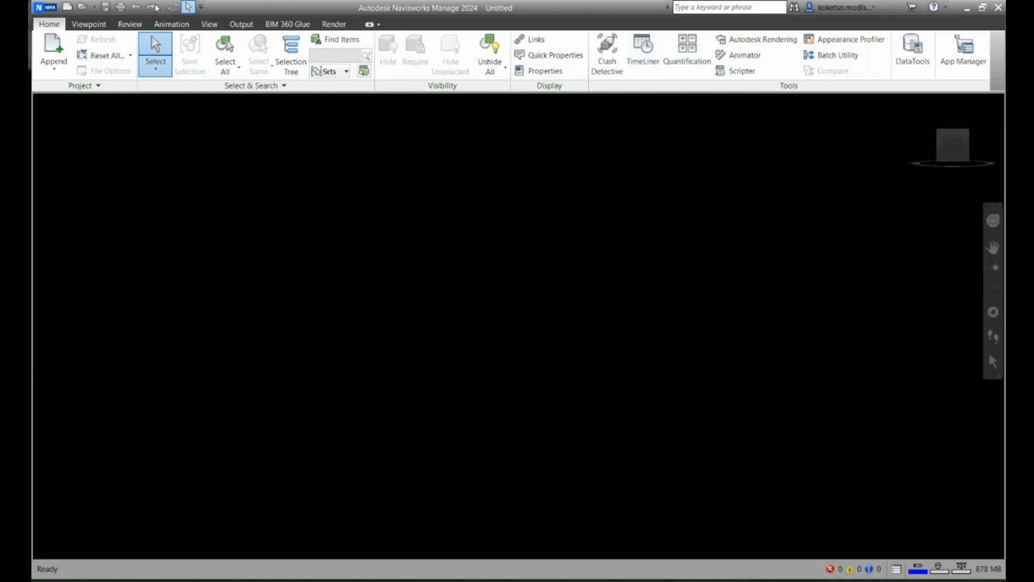
- Switch to Navisworks Manage, start a new file and append BRLM-VDC-XX-M3-C-S01-S02-01 (1).ifc from the Girder Bridge folder
click(47, 9)
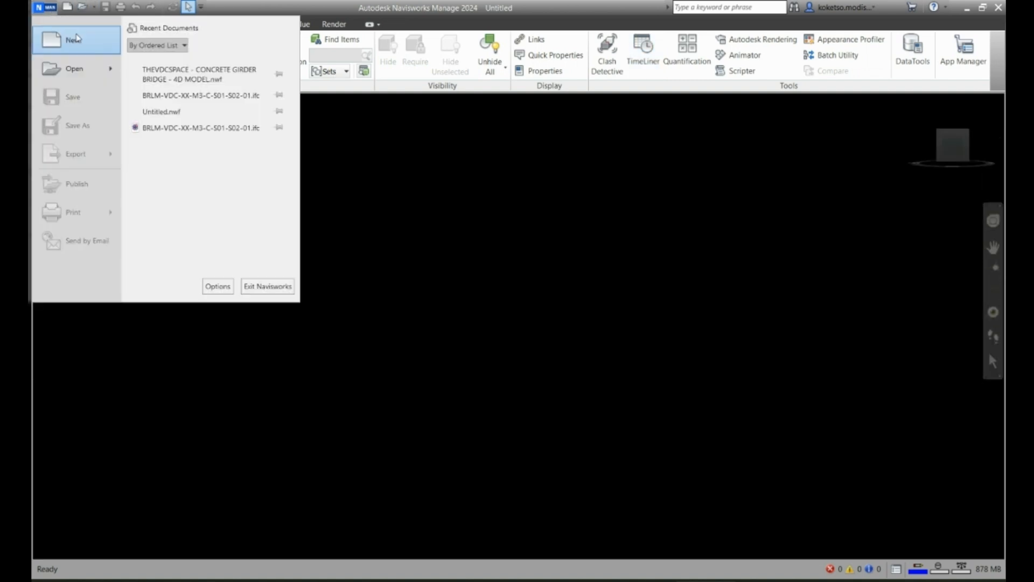
click(84, 50)
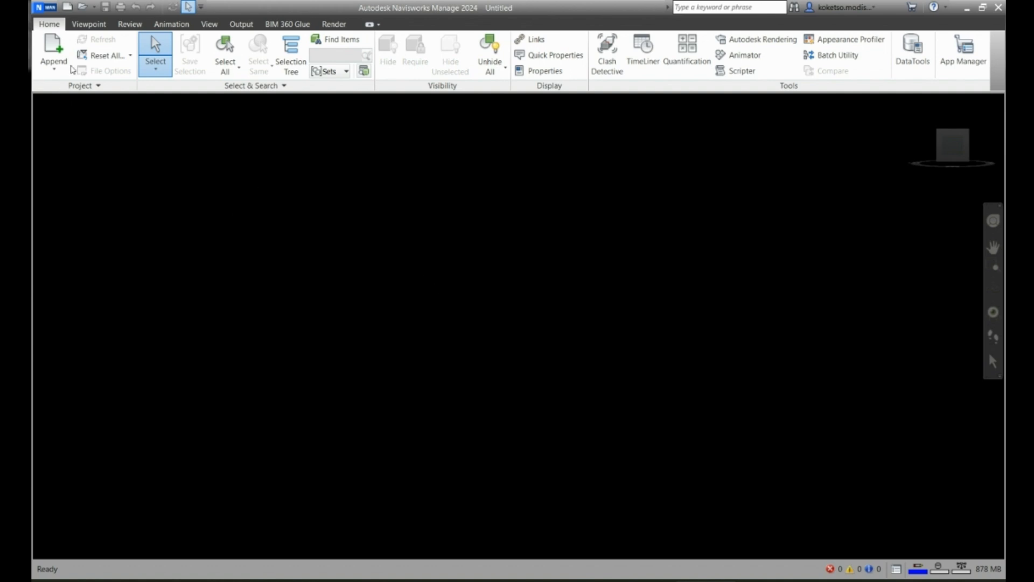
click(53, 51)
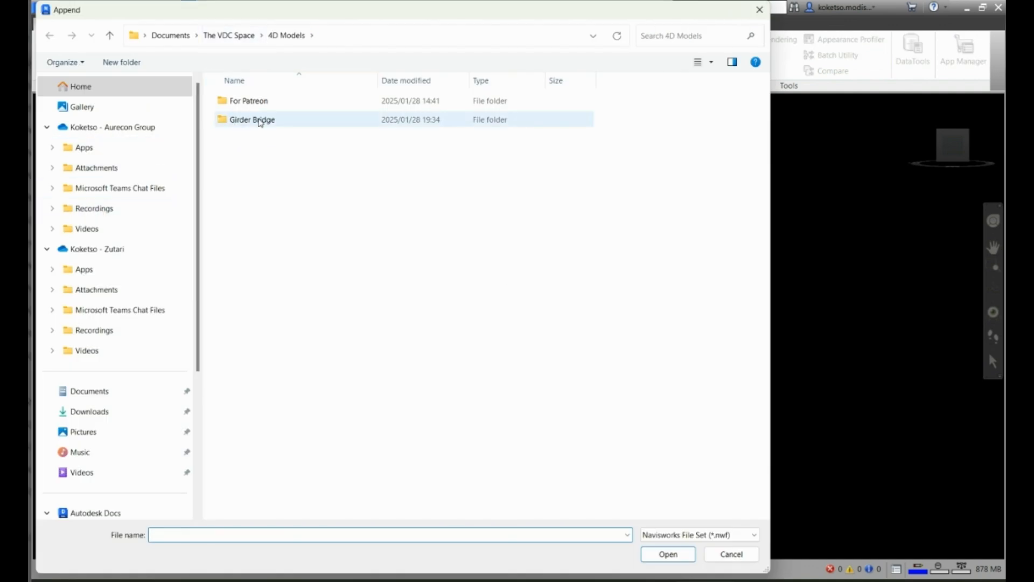
double_click(237, 120)
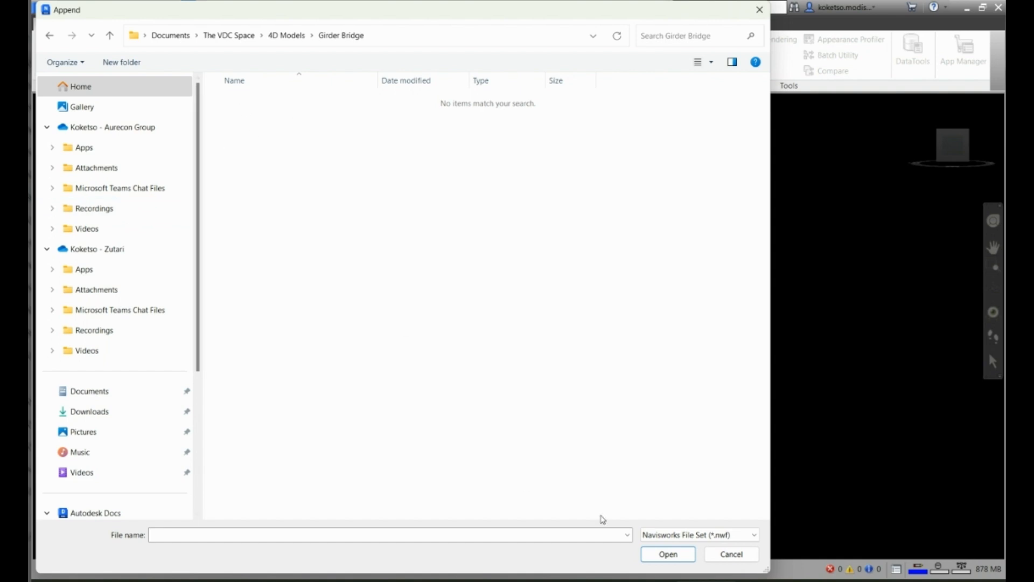
click(689, 536)
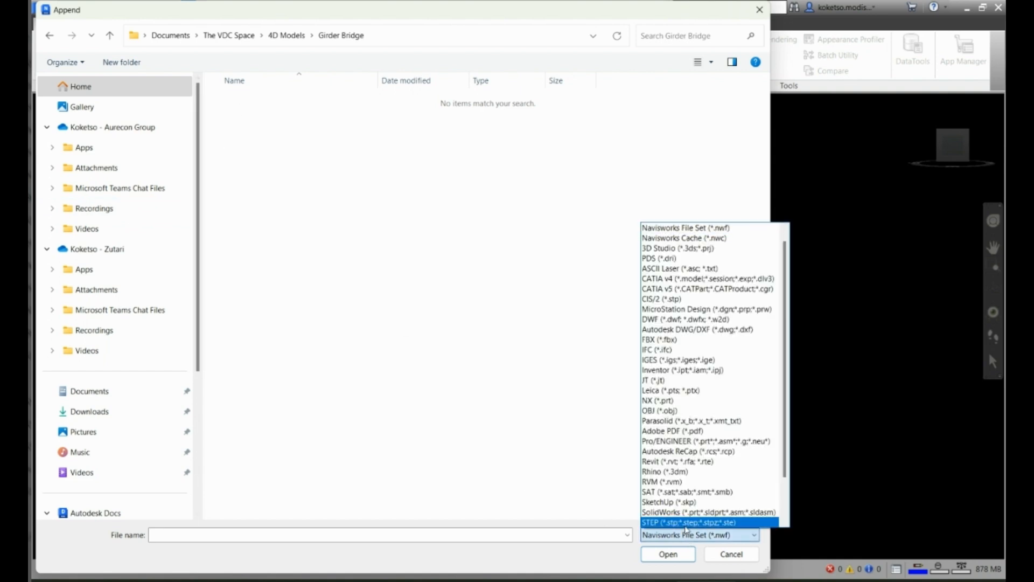
click(657, 350)
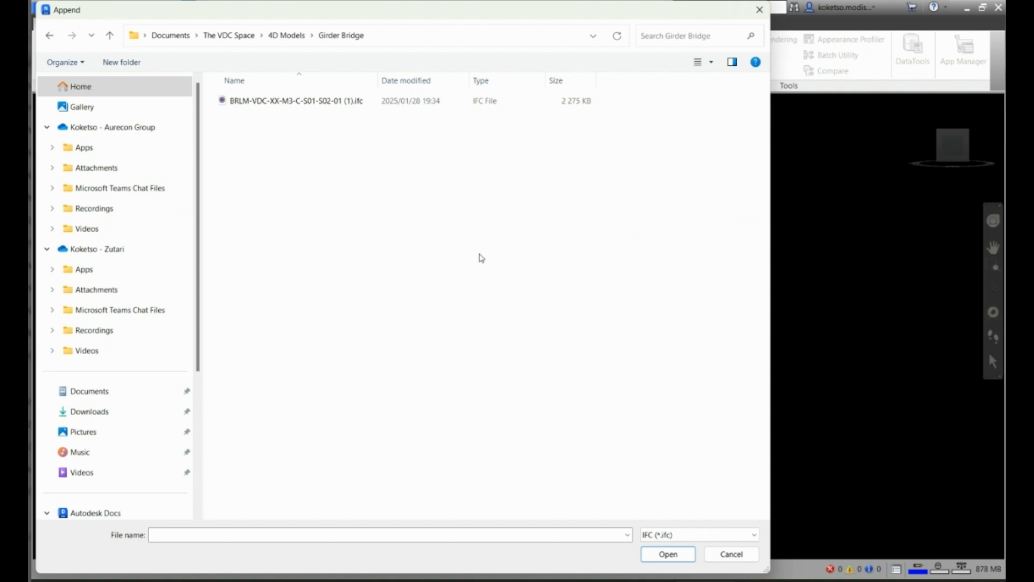
click(329, 106)
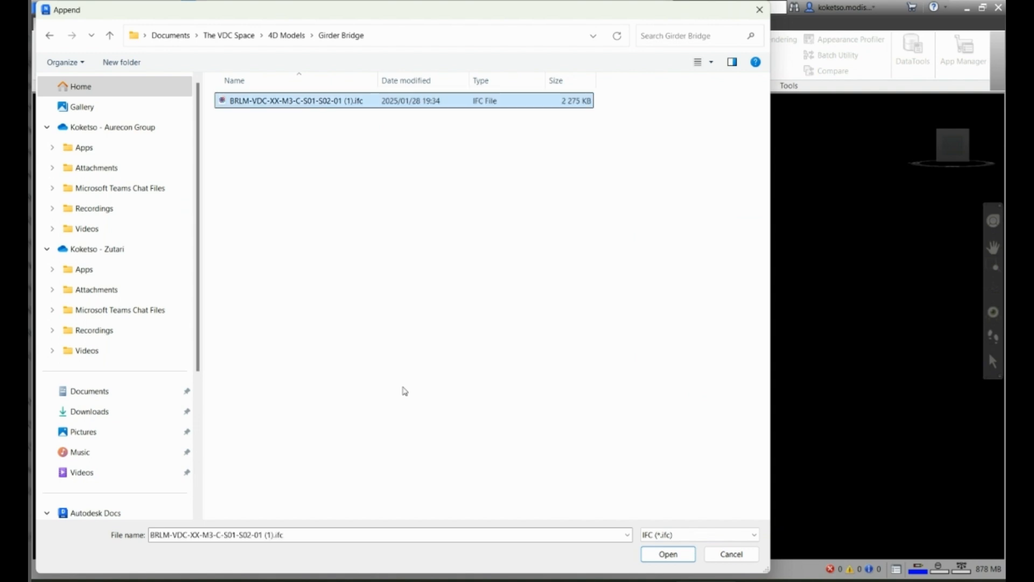
click(688, 556)
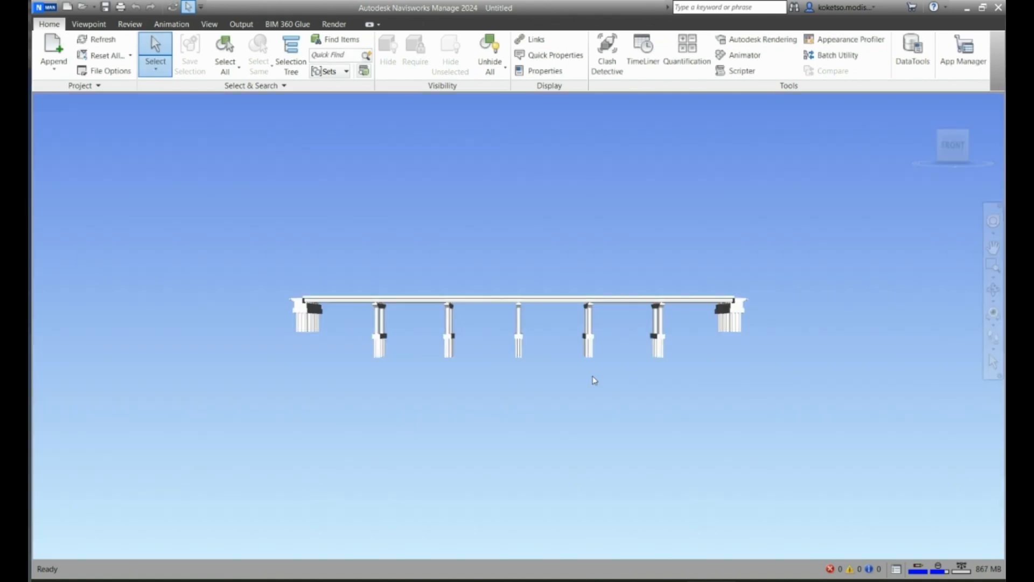
- Show the whole bridge in perspective from above and open a slightly enlarged TimeLiner below the model
shift+middle_drag(594, 381, 683, 329)
scroll(527, 352, up, 1)
scroll(785, 312, up, 1)
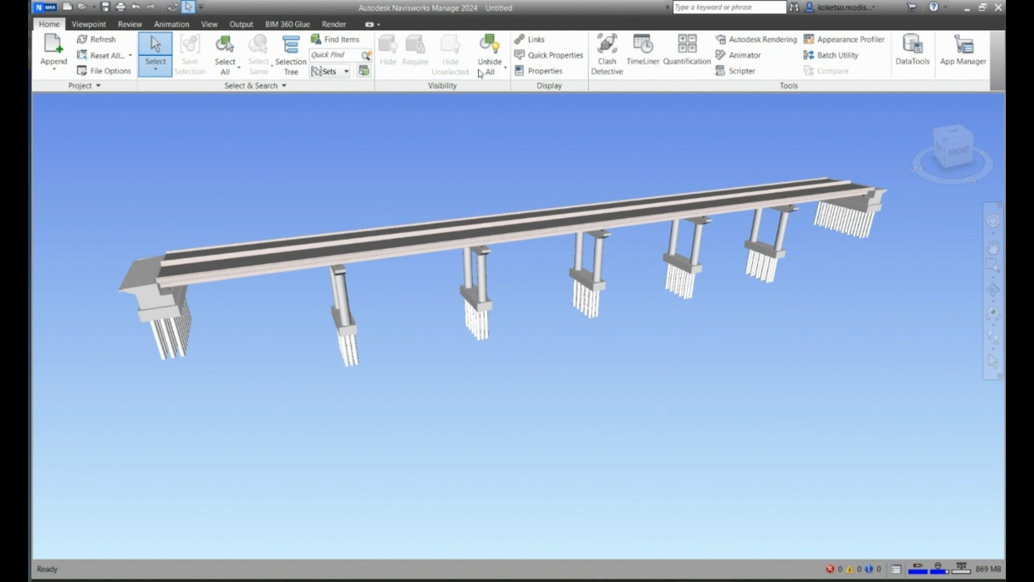
scroll(387, 182, down, 1)
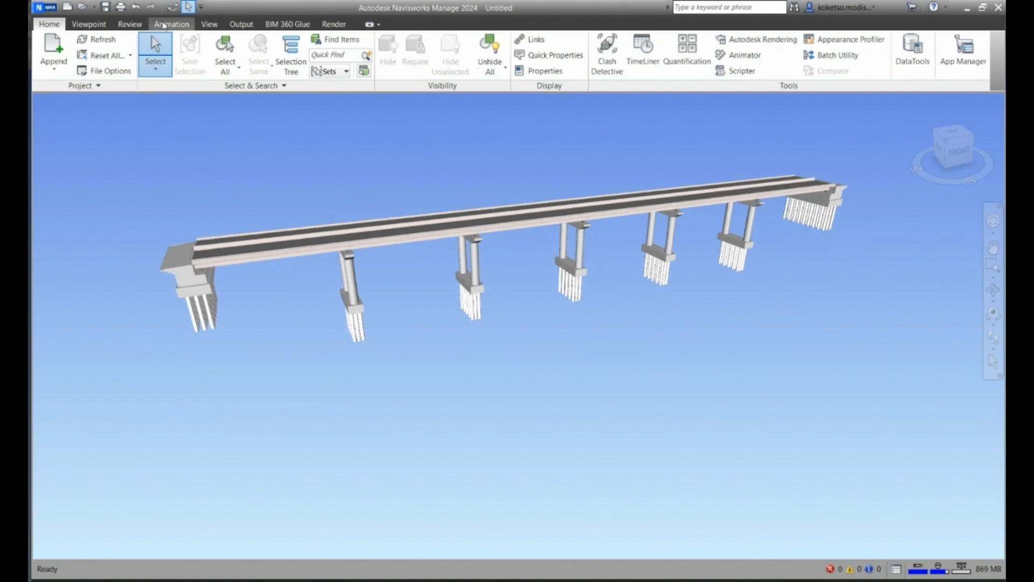
click(208, 24)
click(49, 25)
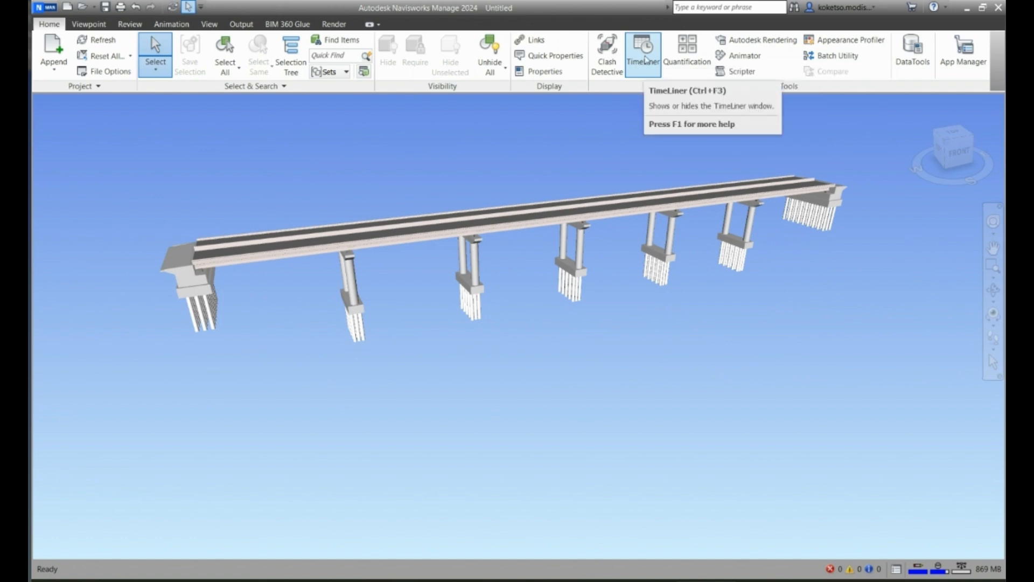
click(645, 61)
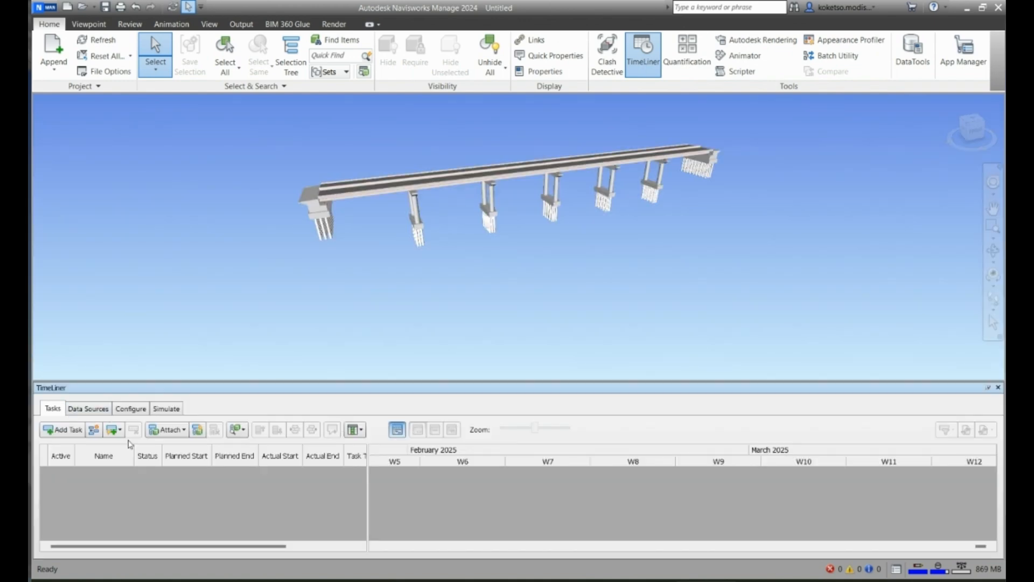
drag(134, 371, 135, 362)
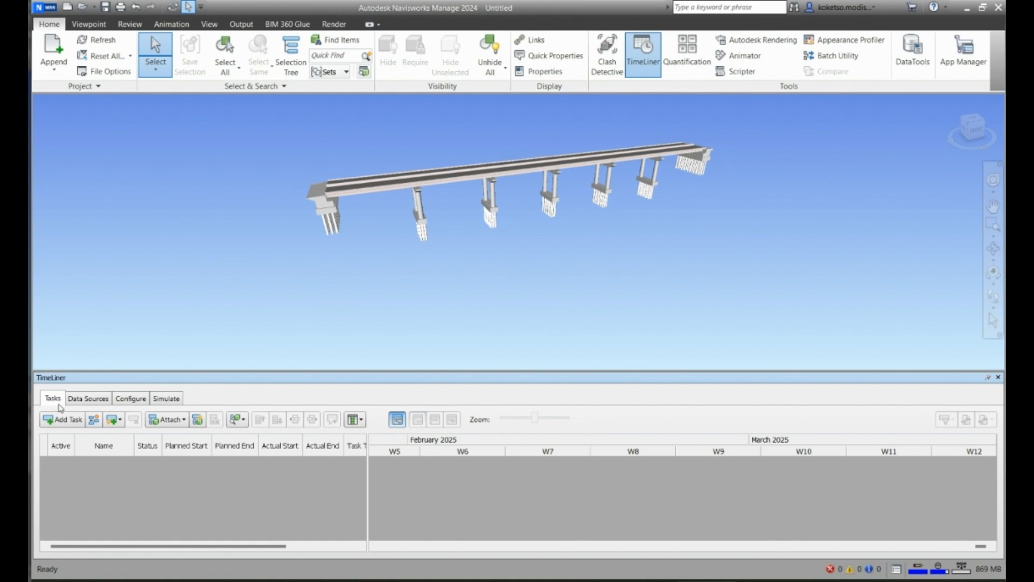
- Look through TimeLiner's data sources, task type configuration and simulation controls, with the bridge shown closer above
click(88, 399)
click(131, 399)
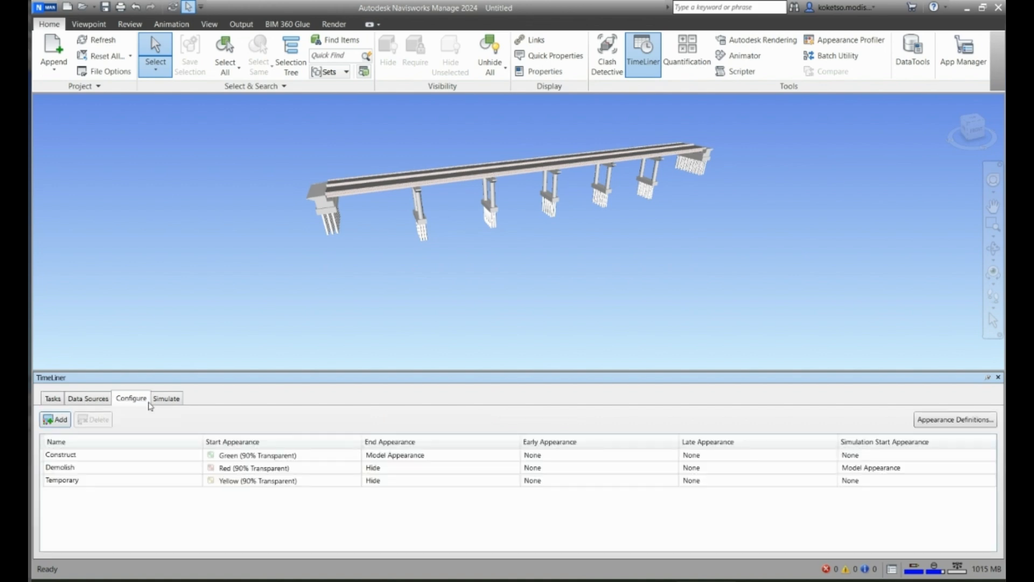
click(165, 399)
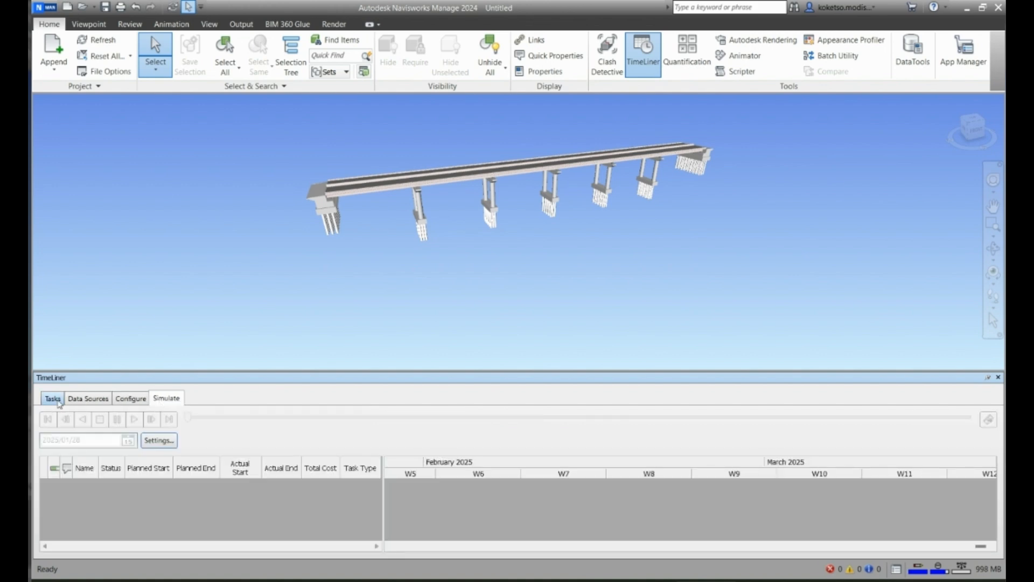
scroll(450, 218, up, 3)
middle_drag(385, 139, 455, 192)
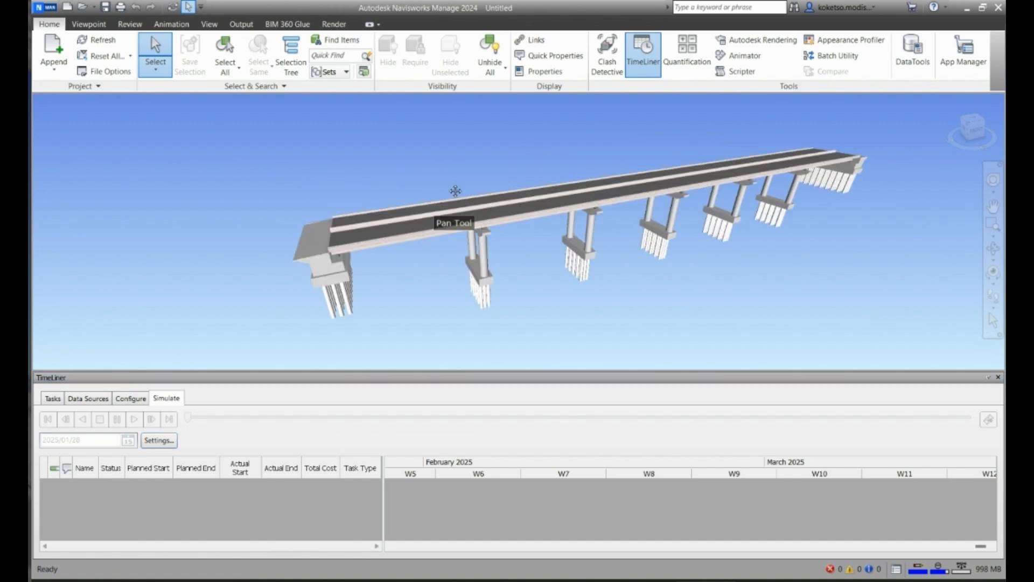
- Review which schedule formats can be added as a TimeLiner data source, leaving without adding one, and return to the task list
scroll(462, 300, up, 2)
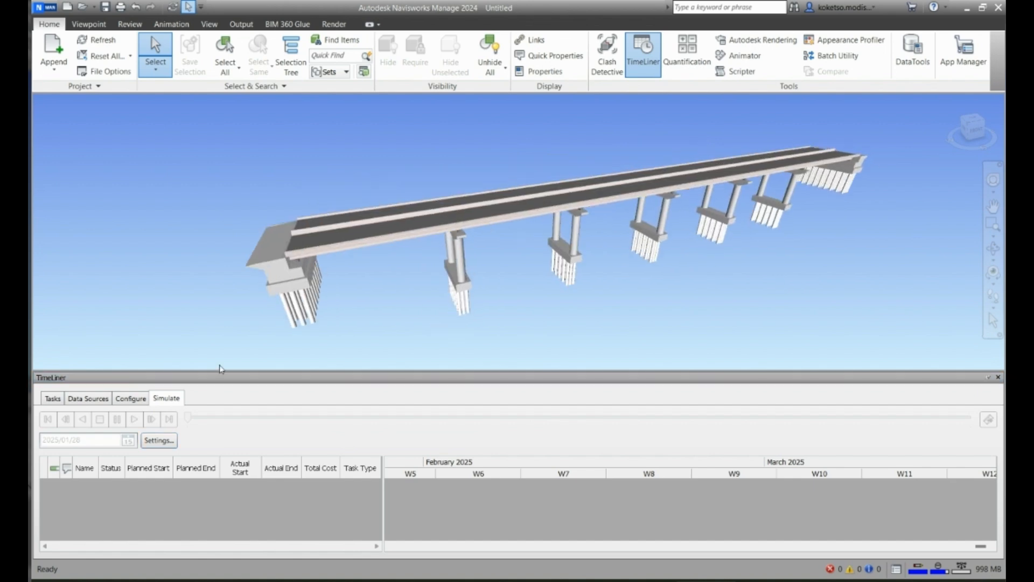
click(53, 398)
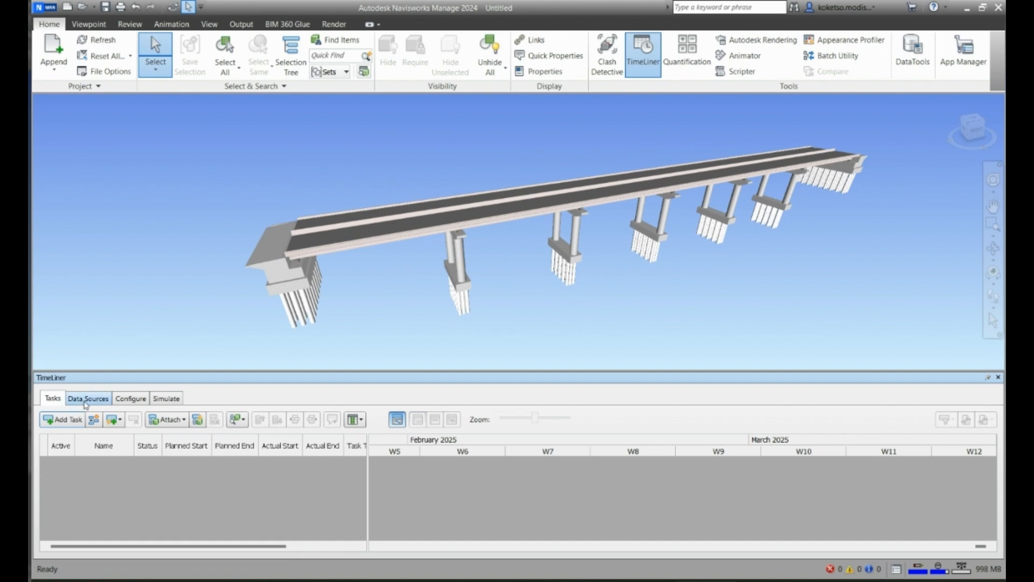
click(87, 400)
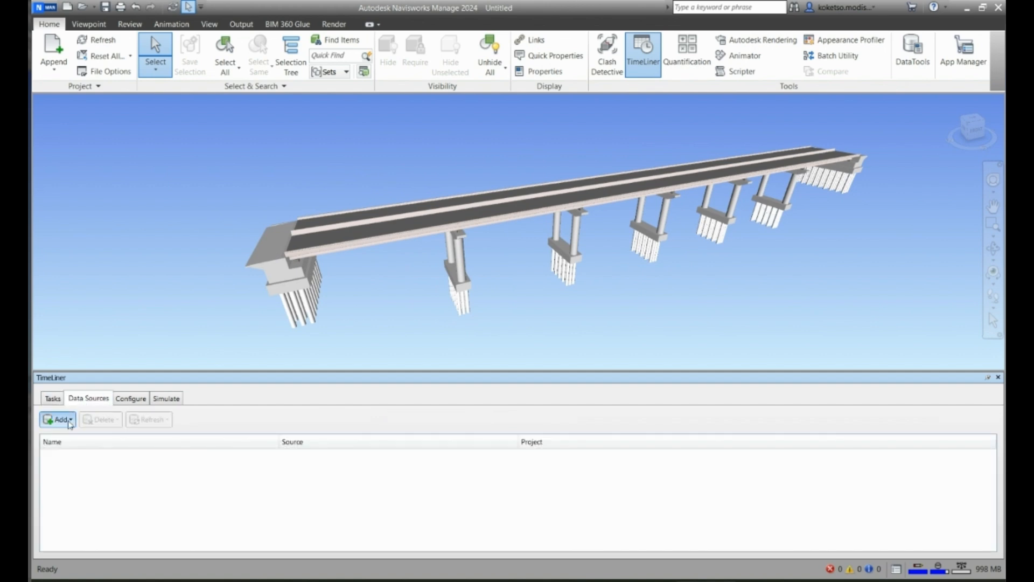
click(70, 420)
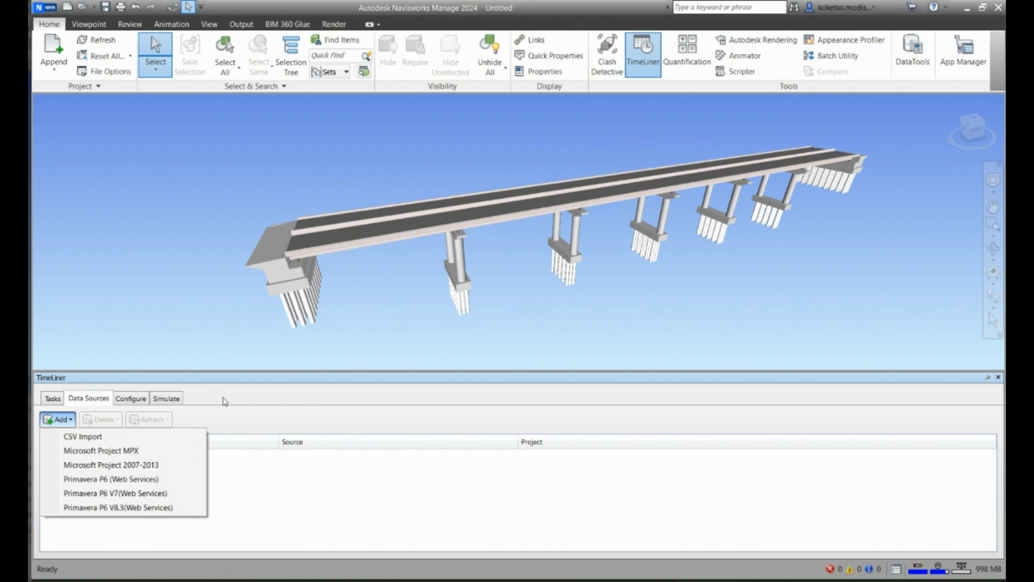
click(53, 398)
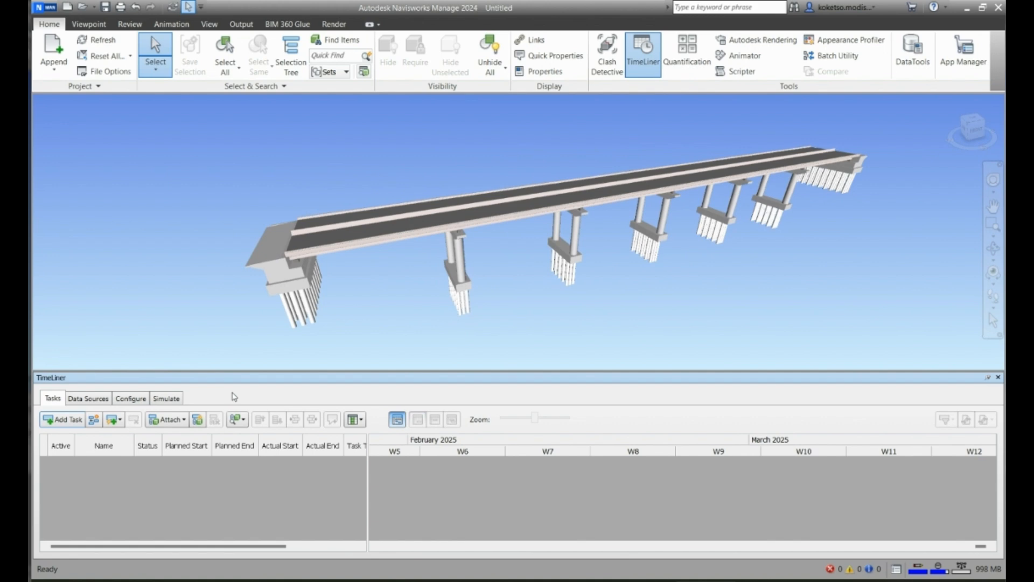
- Add seven new tasks to the TimeLiner schedule
middle_drag(415, 279, 438, 273)
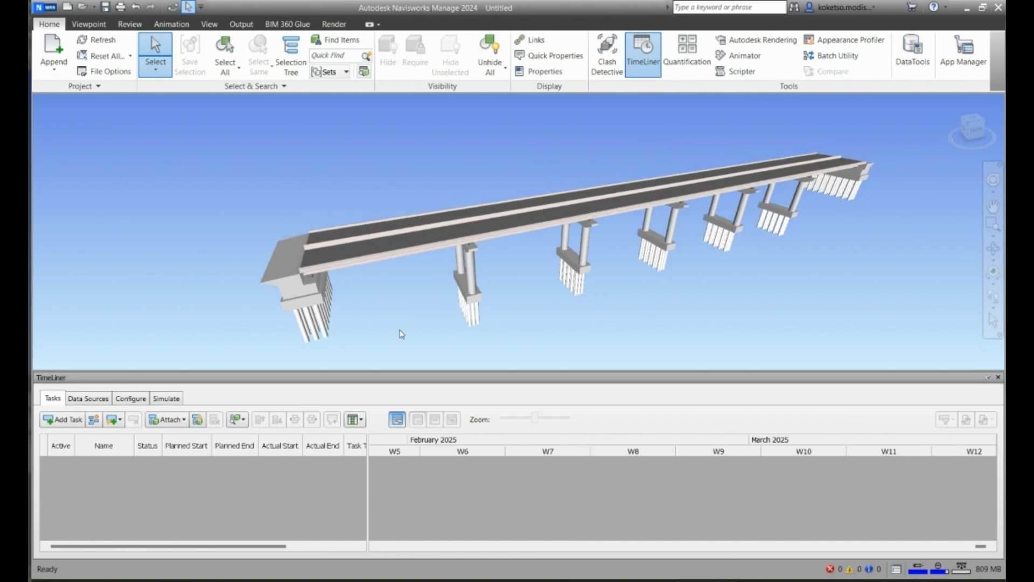
shift+middle_drag(776, 258, 814, 229)
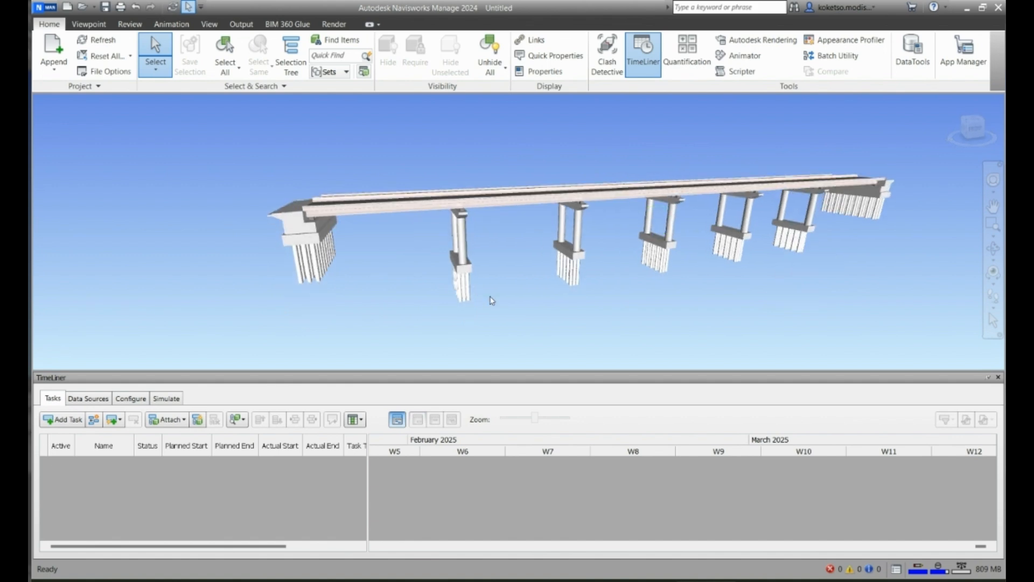
click(67, 420)
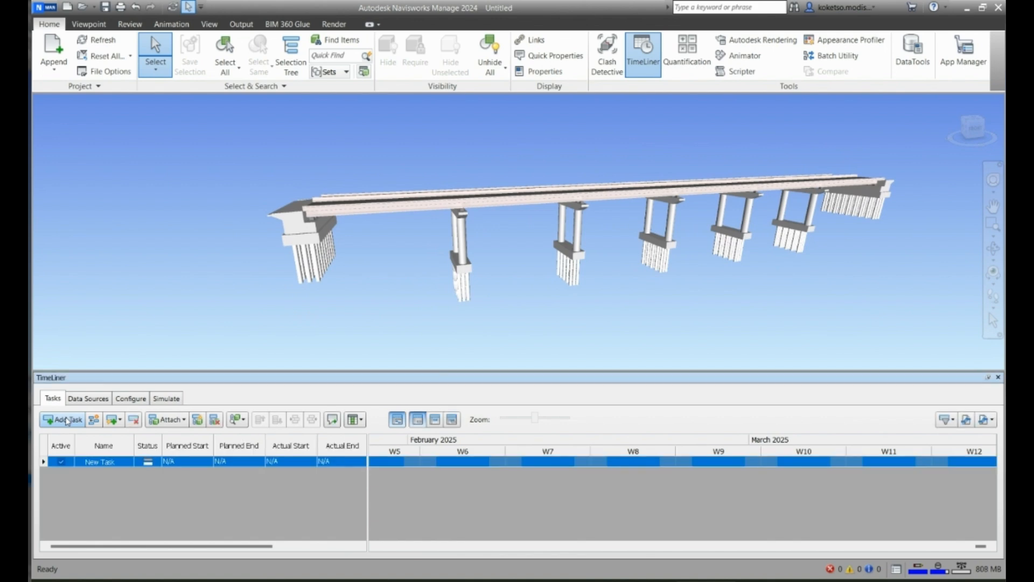
click(66, 420)
click(66, 420)
click(67, 420)
click(67, 420)
click(67, 420)
click(67, 420)
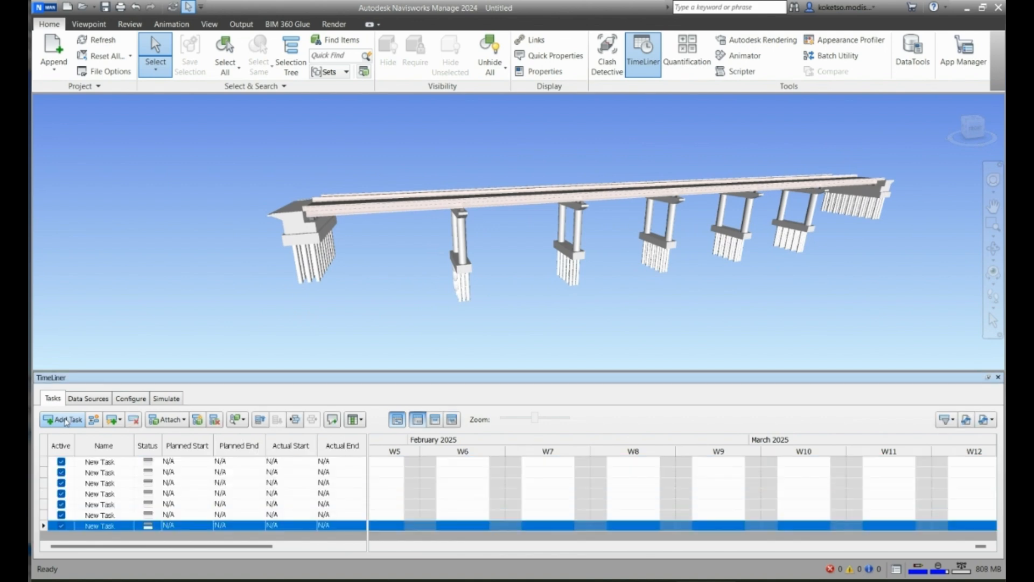
- Rename the first TimeLiner task as BASES
click(104, 462)
click(106, 463)
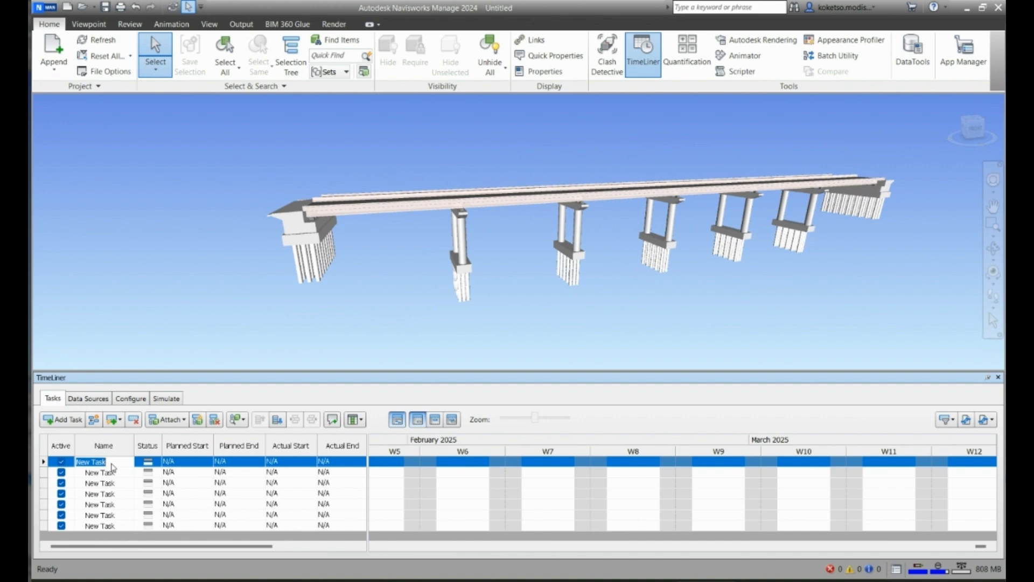
text(BASES)
click(53, 466)
- Set the BASES task's planned start to 2025/01/01 and its planned end to 2025/01/02
click(207, 463)
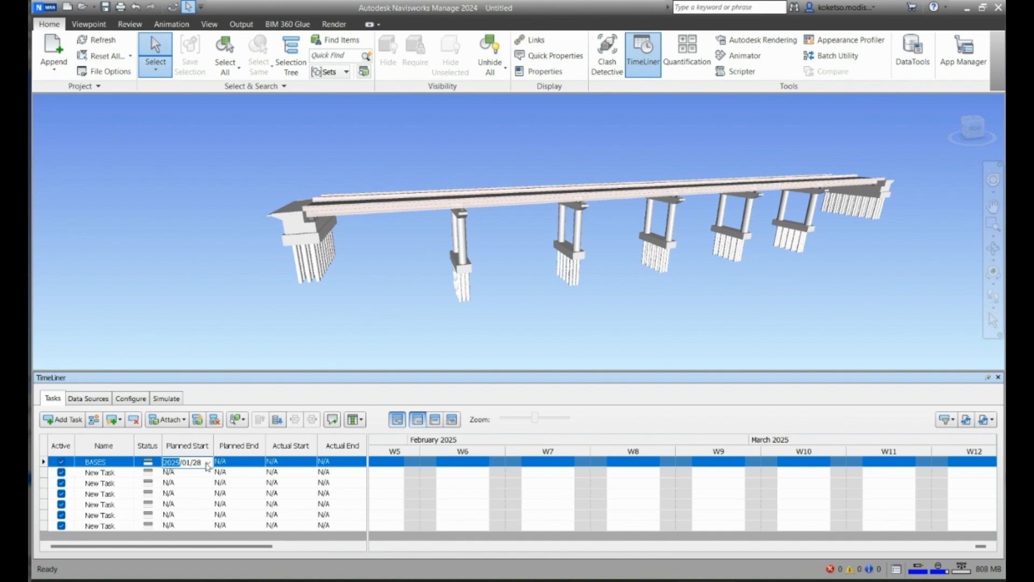
click(208, 463)
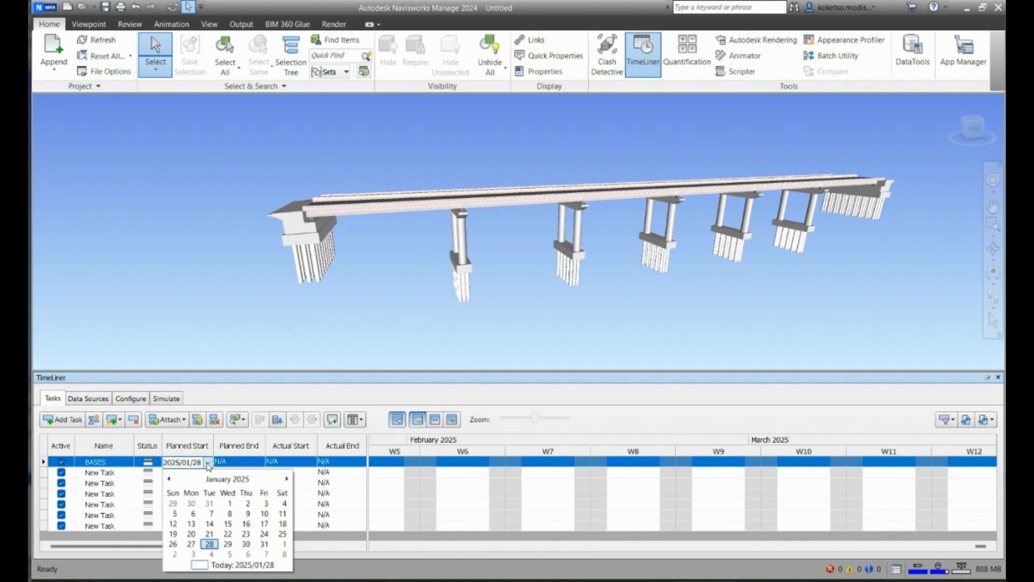
click(230, 503)
click(252, 463)
click(259, 462)
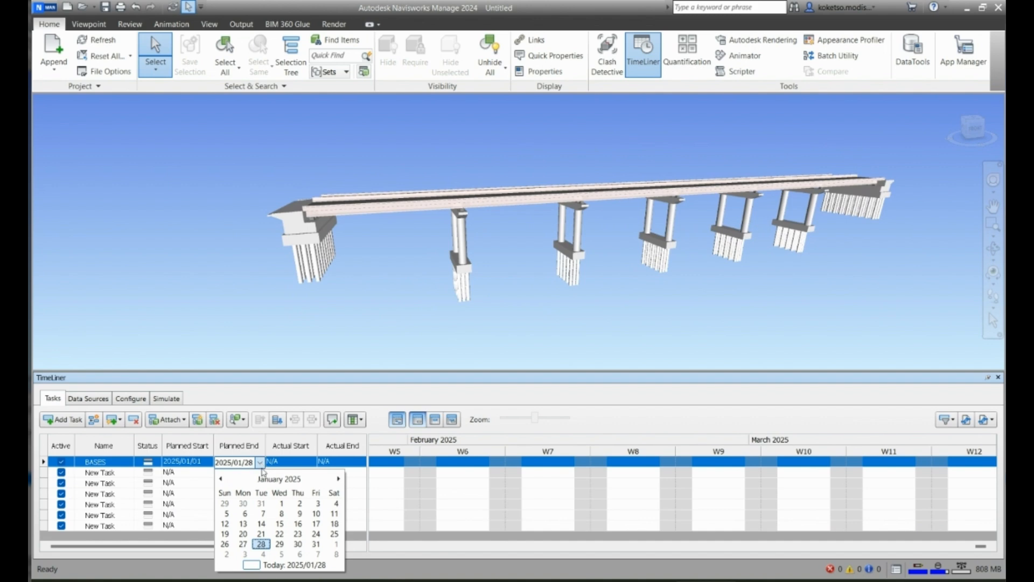
click(299, 504)
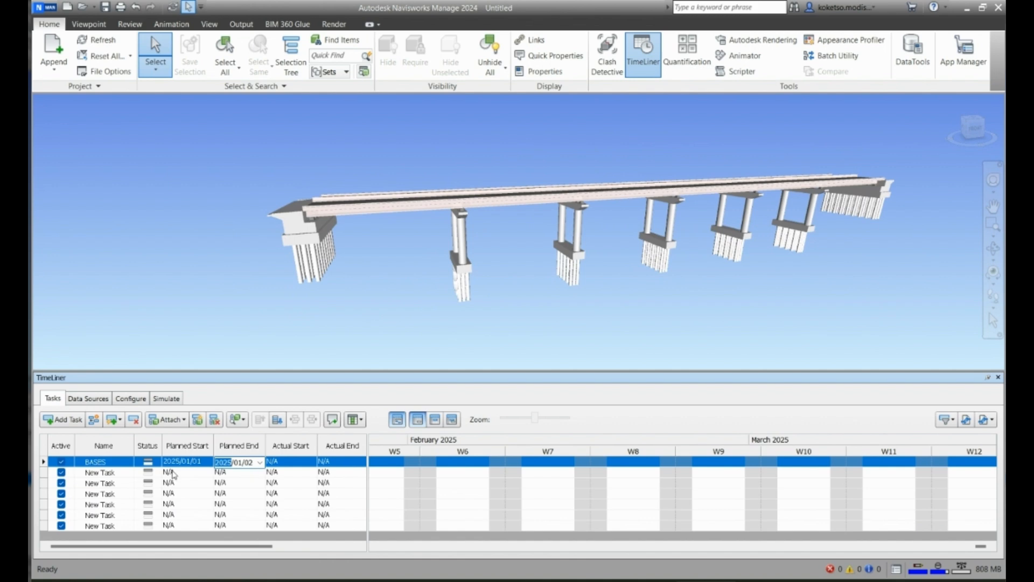
- Set the second task's planned start to 2025/01/02 and its planned end to 2025/01/03
click(204, 476)
click(207, 473)
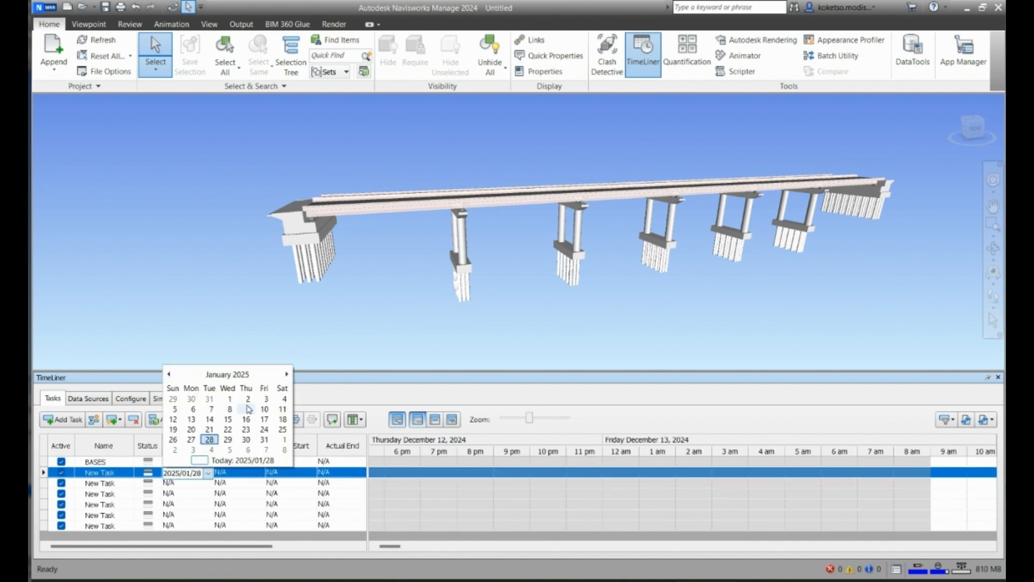
click(247, 399)
click(259, 474)
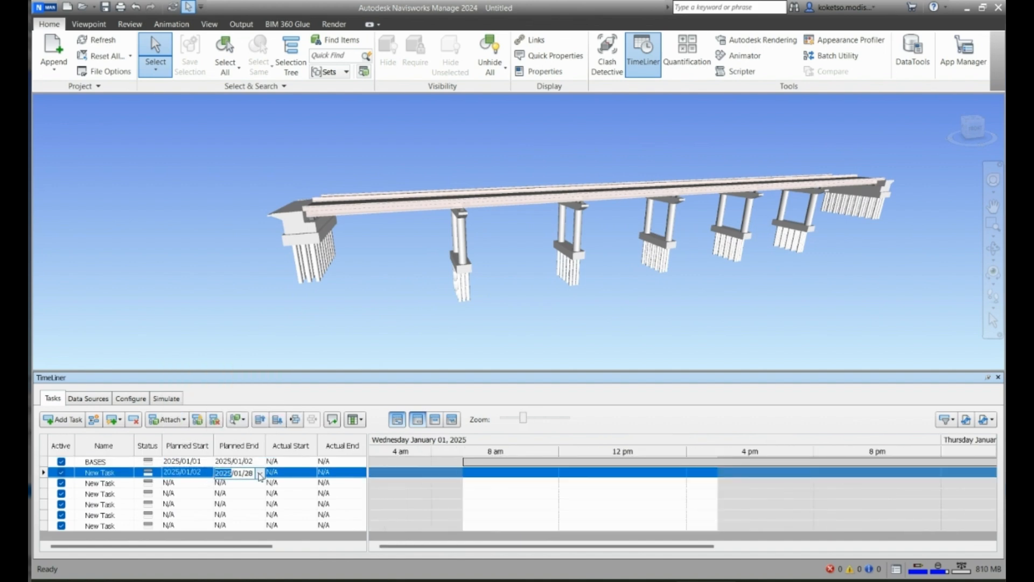
click(260, 473)
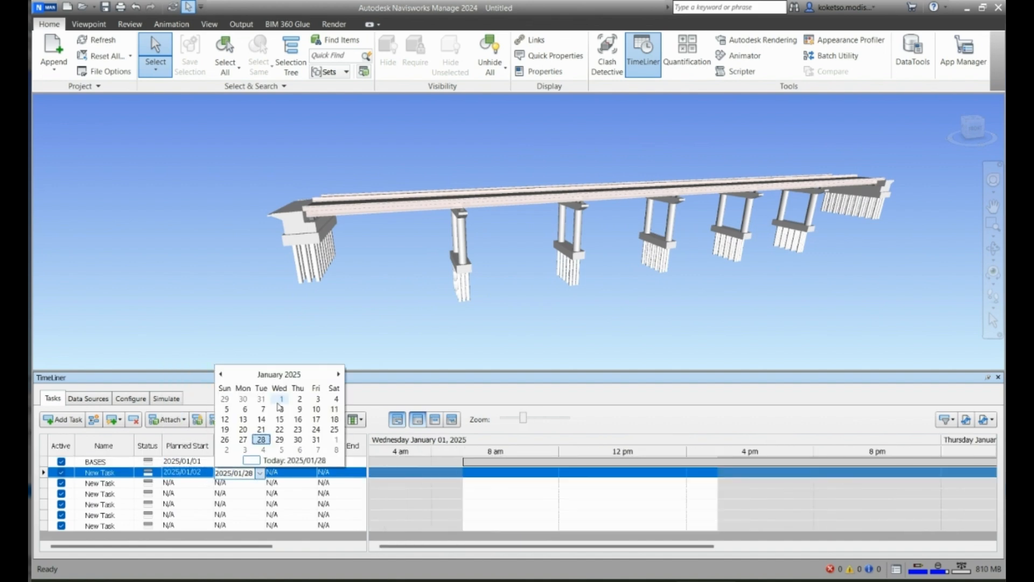
click(317, 399)
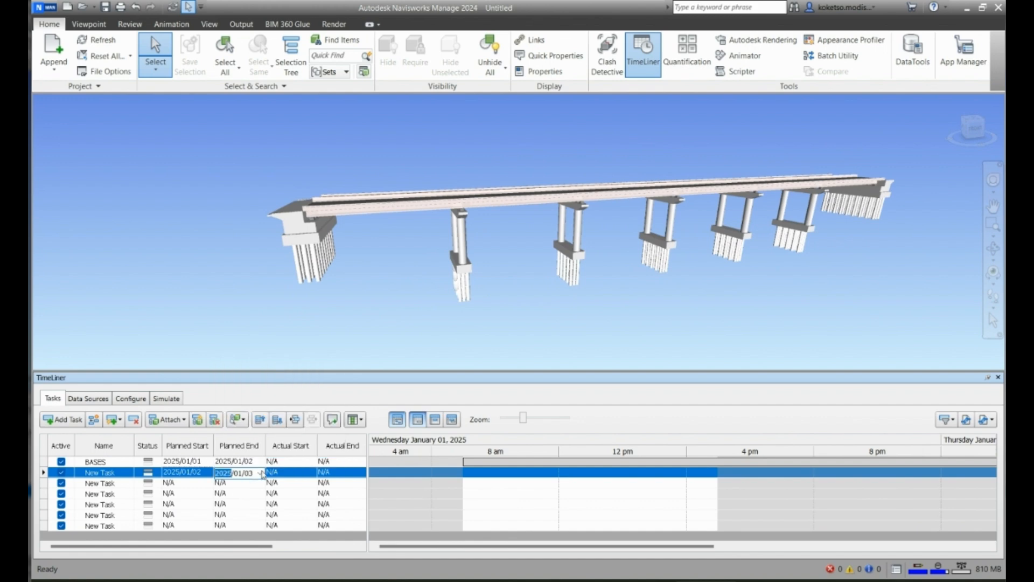
- Assign the Construct task type to the first three tasks in the schedule
drag(268, 548, 360, 548)
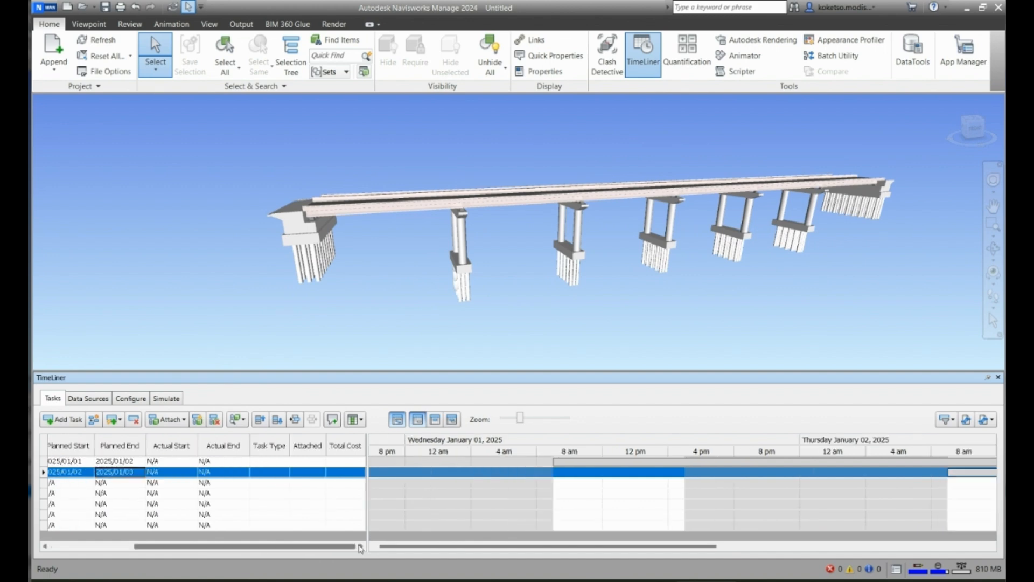
click(274, 473)
click(275, 462)
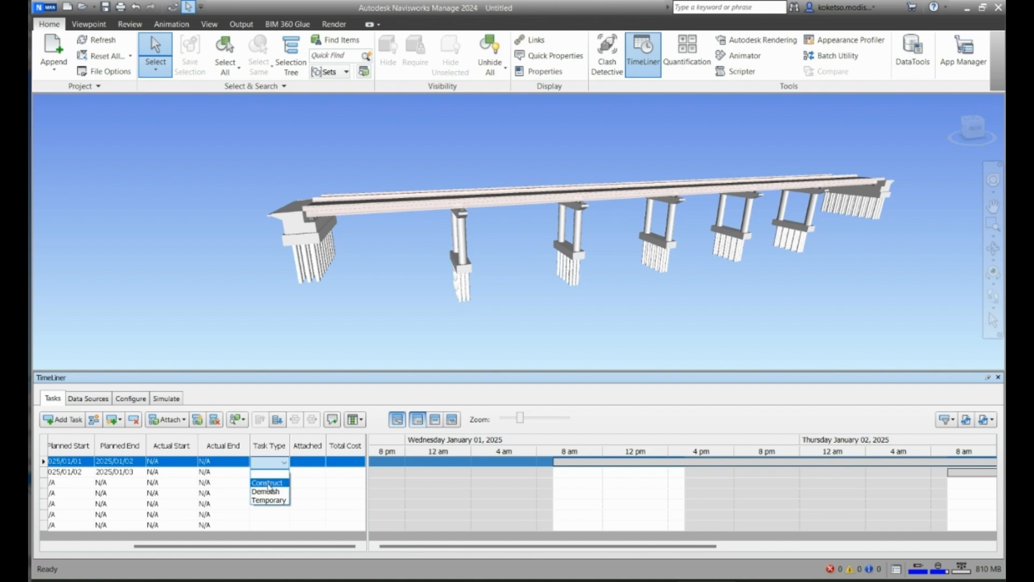
click(268, 483)
click(271, 472)
click(268, 473)
click(266, 495)
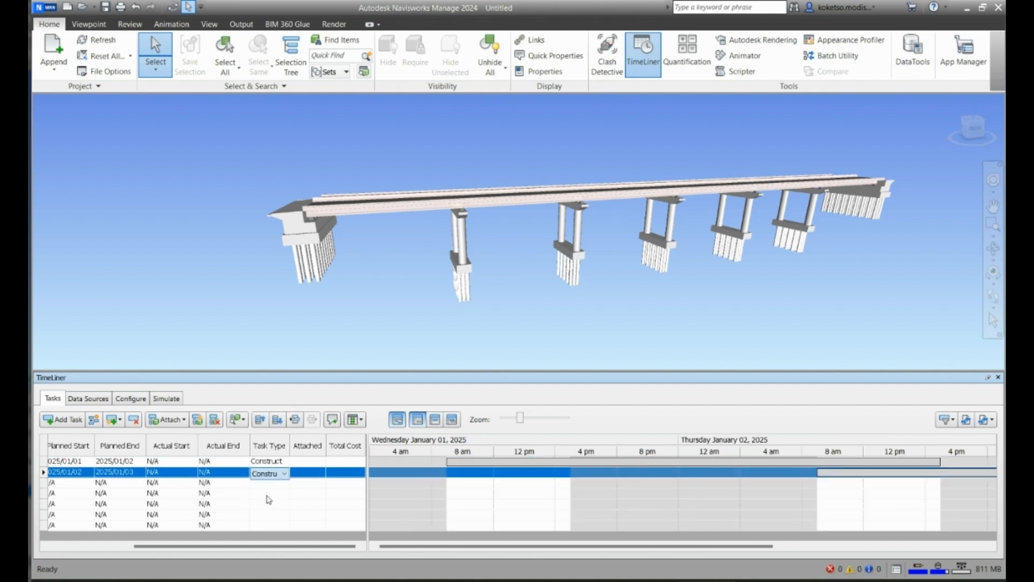
click(269, 484)
click(265, 502)
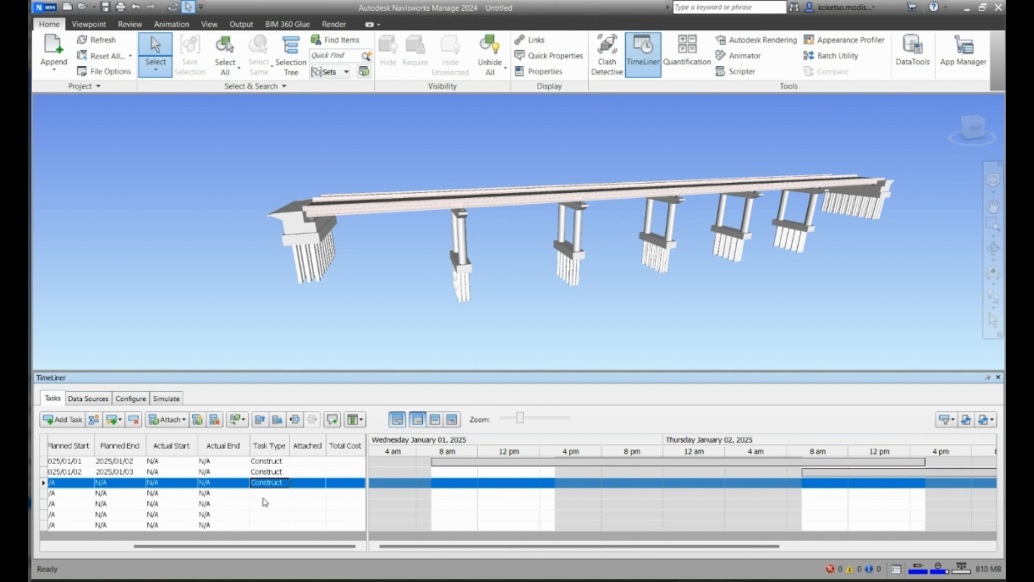
- Check the task type appearance definitions and the start of the simulation, and return to the task list
click(129, 399)
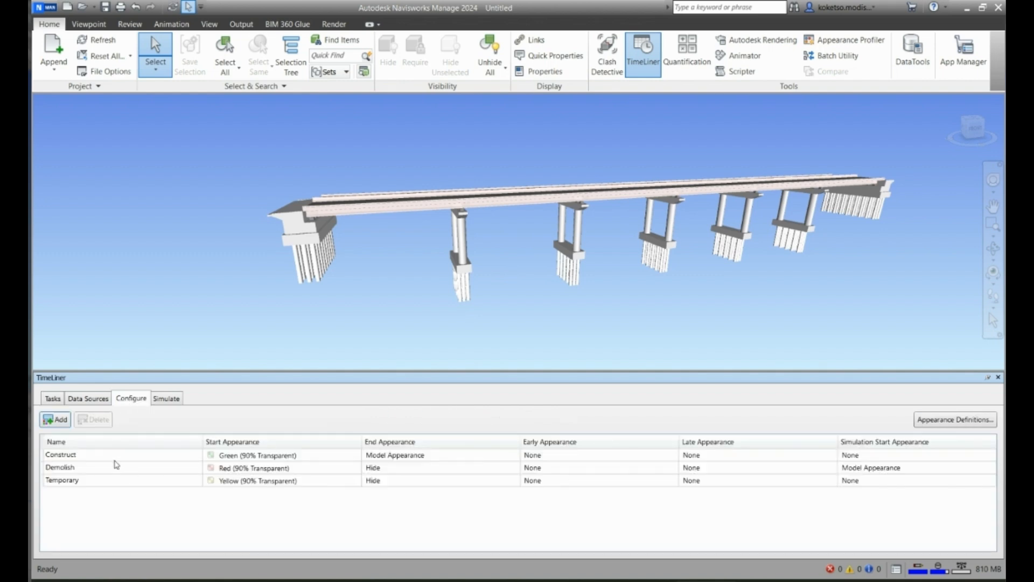
click(166, 398)
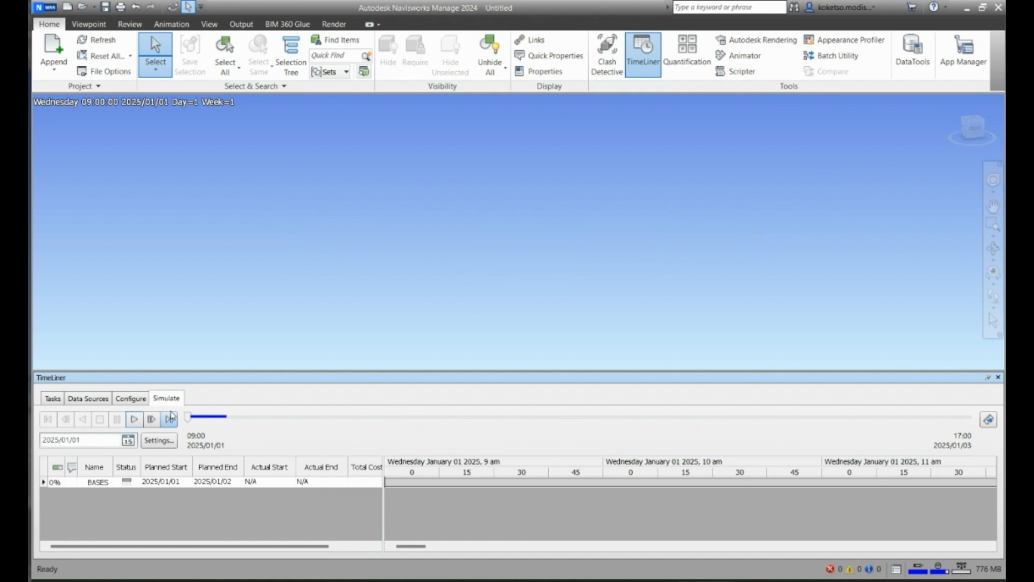
click(62, 402)
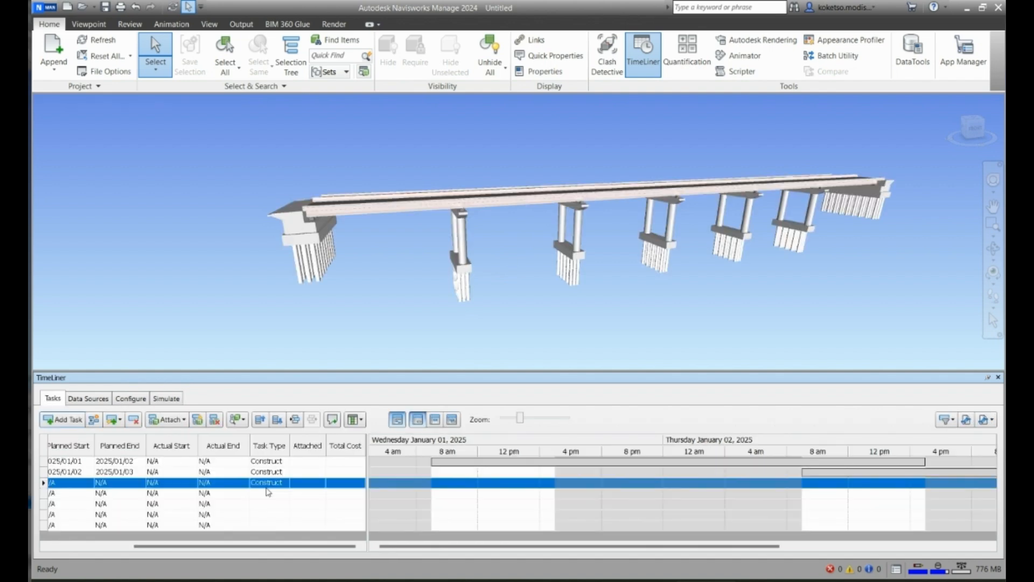
- Assign the Construct task type to the remaining four tasks, from the fourth to the seventh
click(272, 494)
click(273, 494)
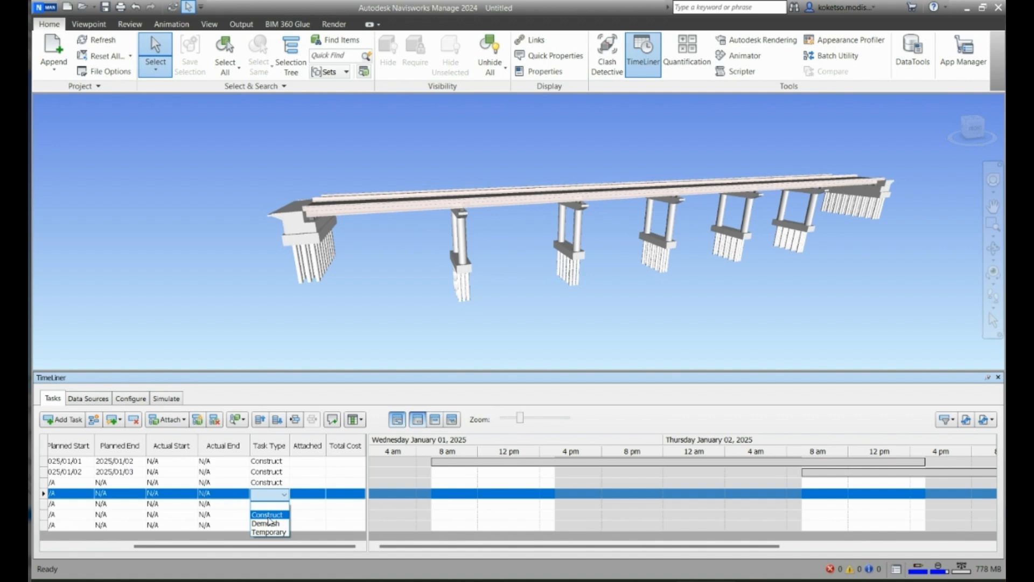
click(268, 514)
click(271, 506)
click(270, 513)
click(270, 518)
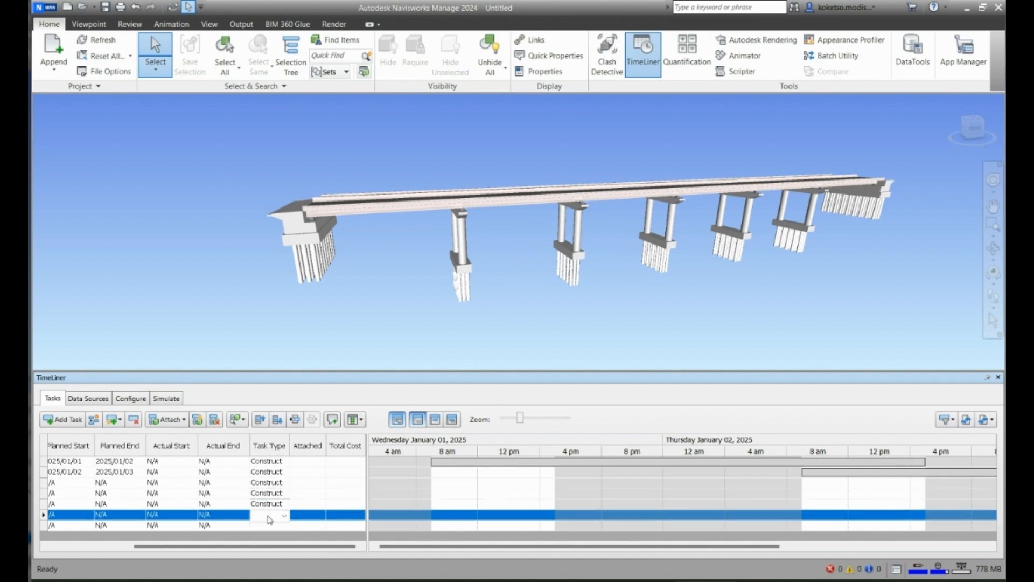
click(270, 515)
click(267, 537)
click(270, 525)
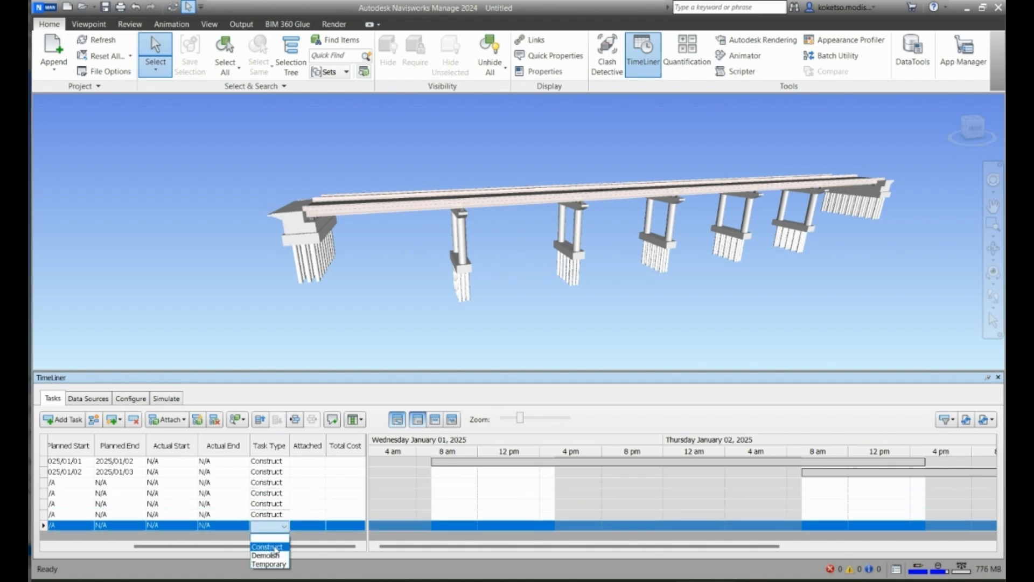
click(270, 546)
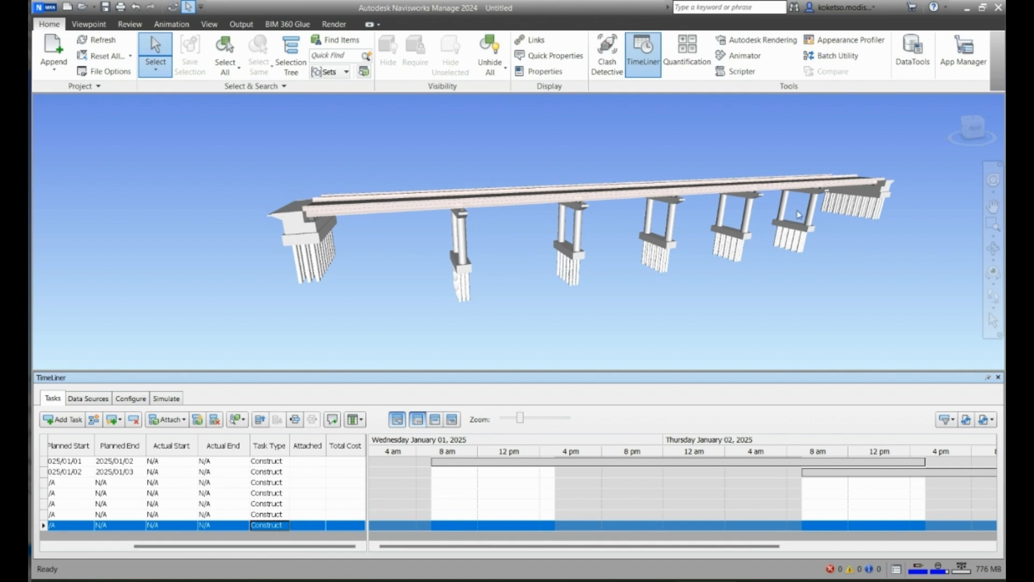
- Set the third task's planned start to 2025/01/03 and its planned end to 2025/01/04
middle_drag(597, 192, 595, 205)
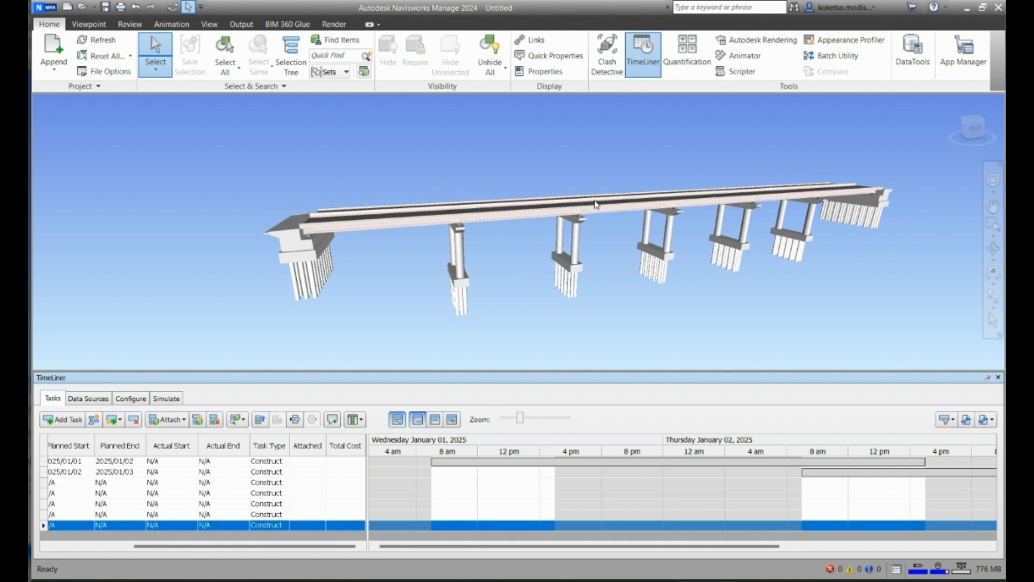
drag(222, 546, 139, 548)
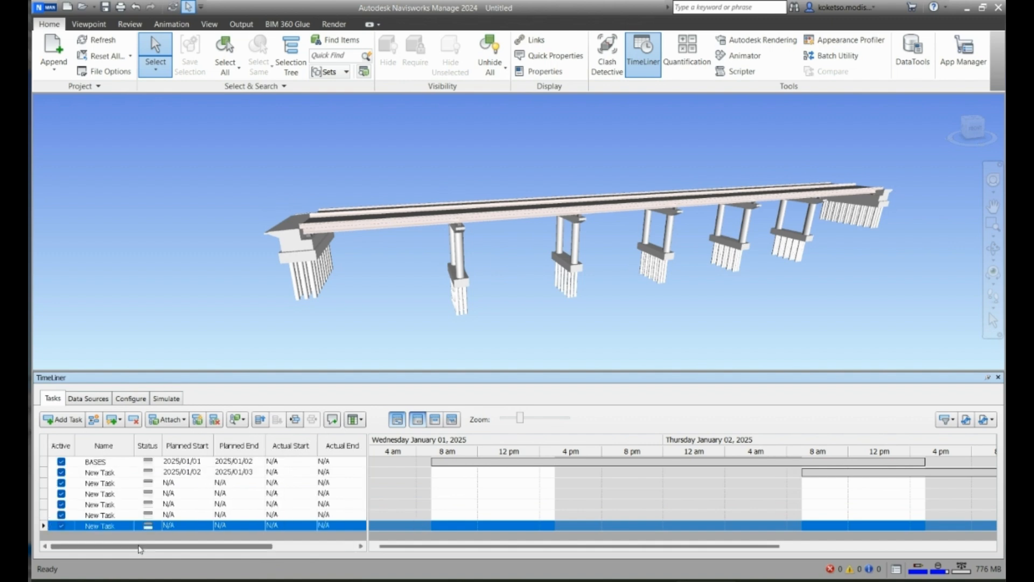
double_click(208, 483)
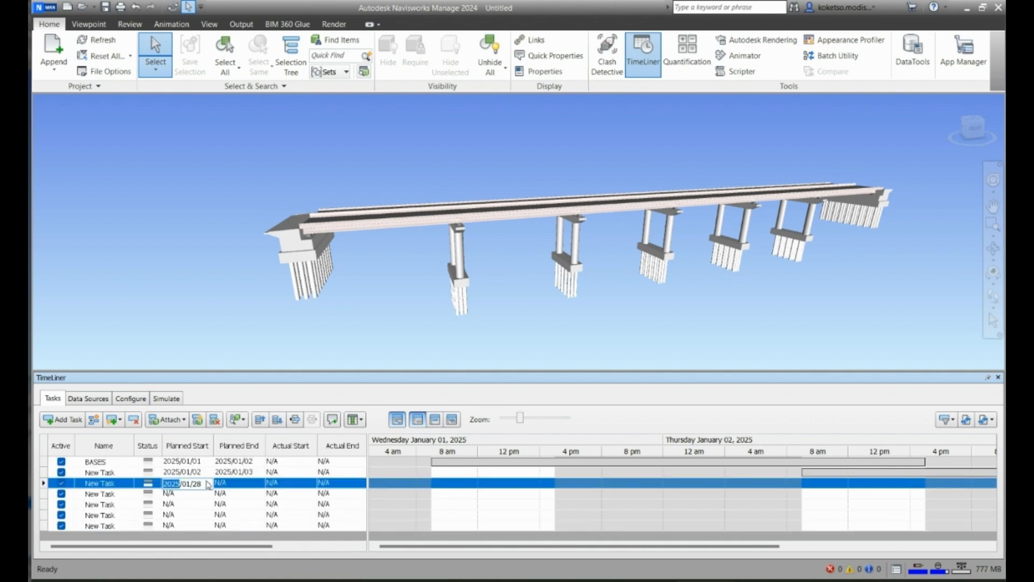
click(208, 484)
click(264, 410)
double_click(259, 485)
click(336, 409)
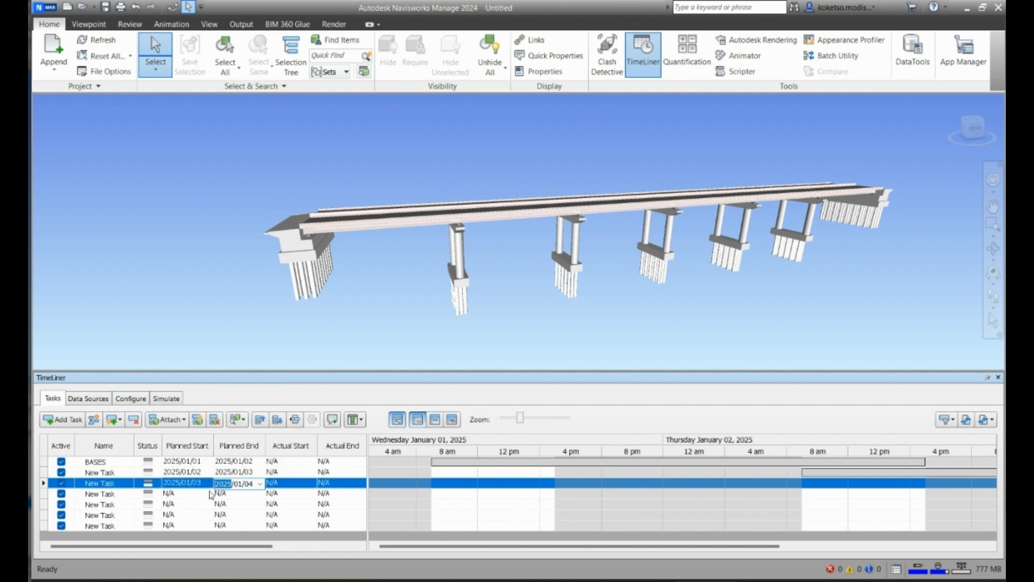
- Set the fourth task's planned start to 2025/01/04 and its planned end to 2025/01/05
double_click(211, 494)
click(209, 495)
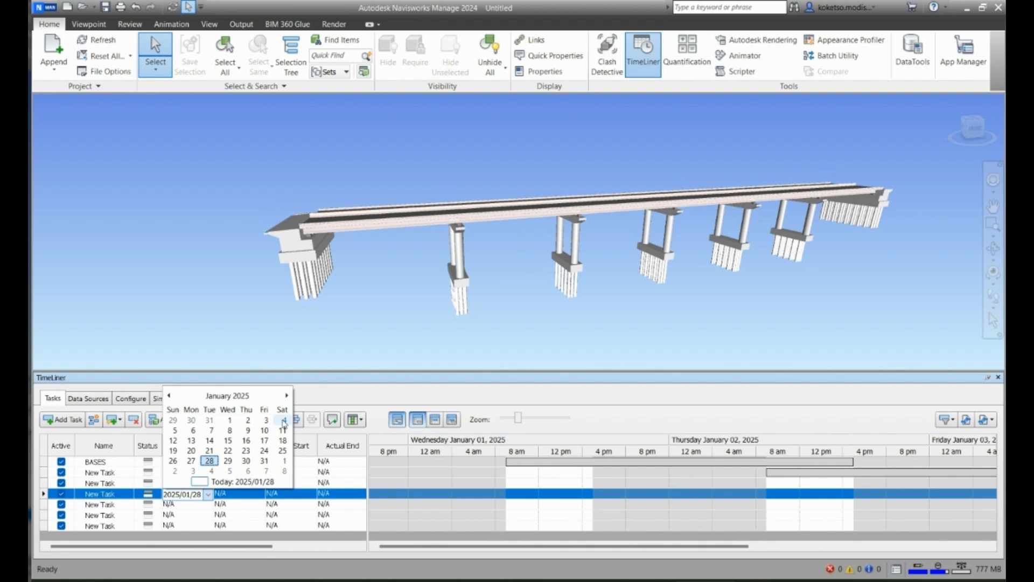
click(283, 422)
double_click(263, 495)
click(261, 495)
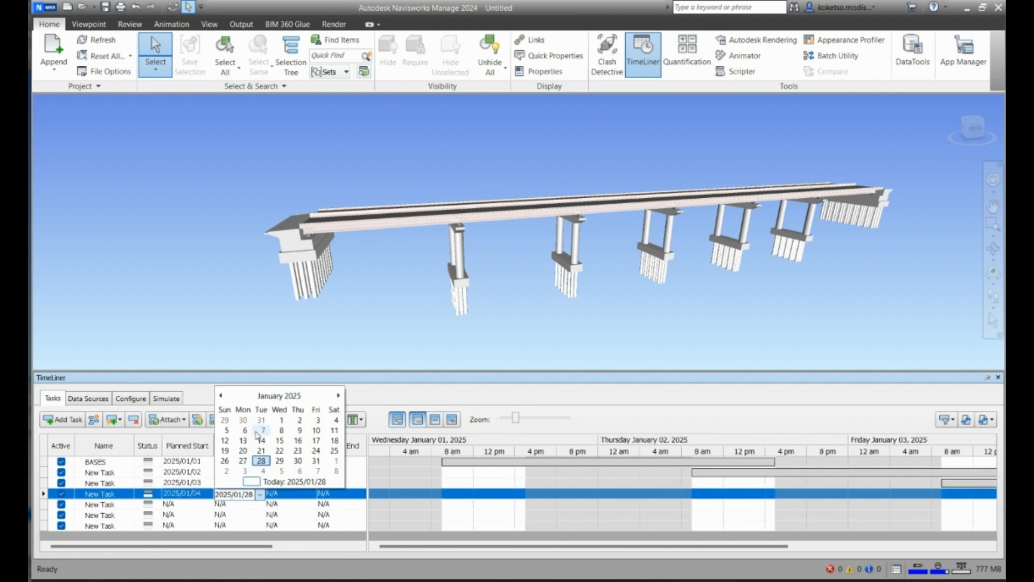
click(227, 429)
- Set the fifth task's planned start to 2025/01/05 and its planned end to 2025/01/06
click(207, 506)
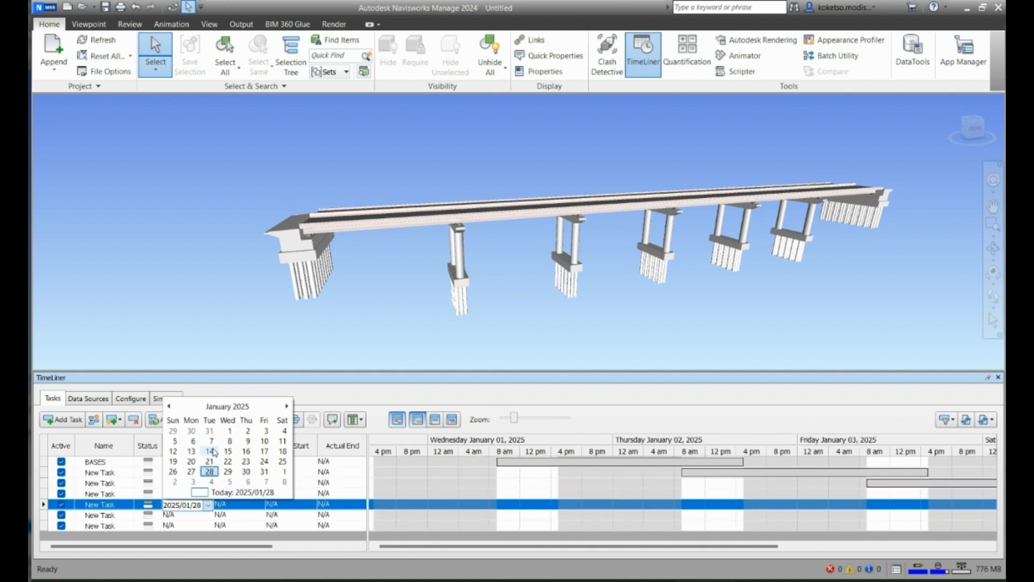
click(178, 443)
click(259, 506)
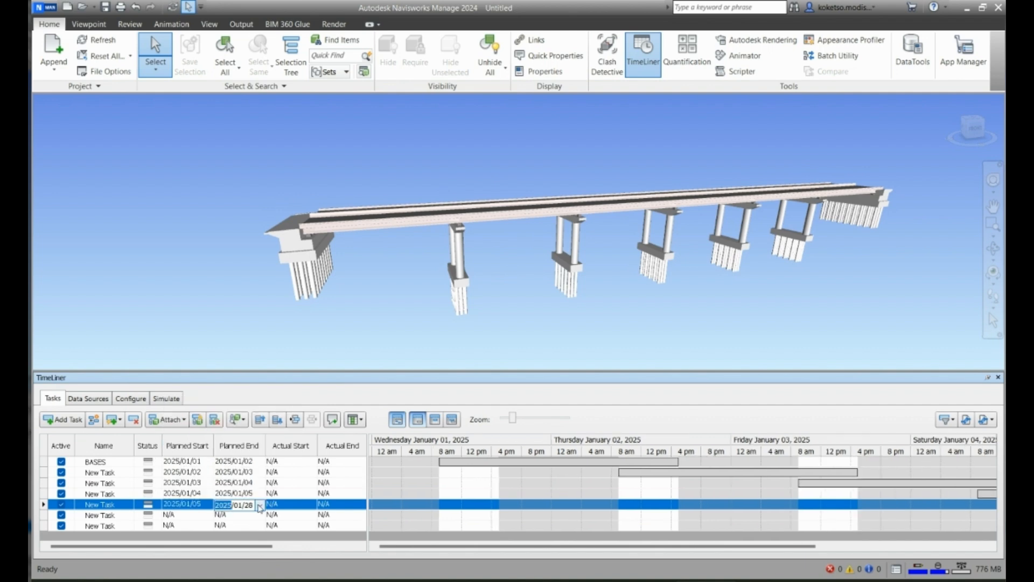
click(260, 508)
click(242, 443)
- Set the sixth task's planned start to 2025/01/06 and its planned end to 2025/01/07
click(209, 516)
click(209, 516)
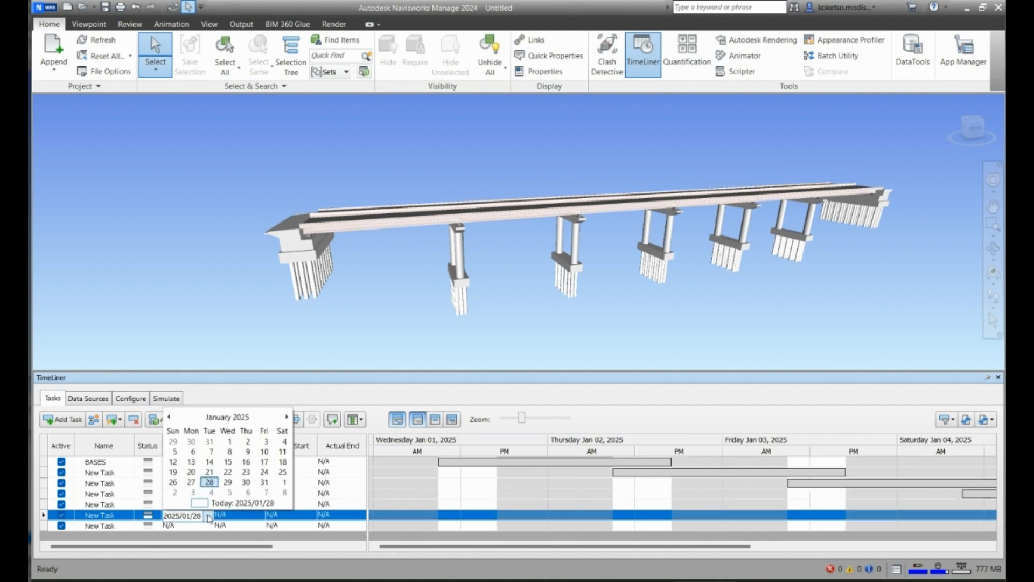
click(192, 451)
click(259, 515)
click(260, 515)
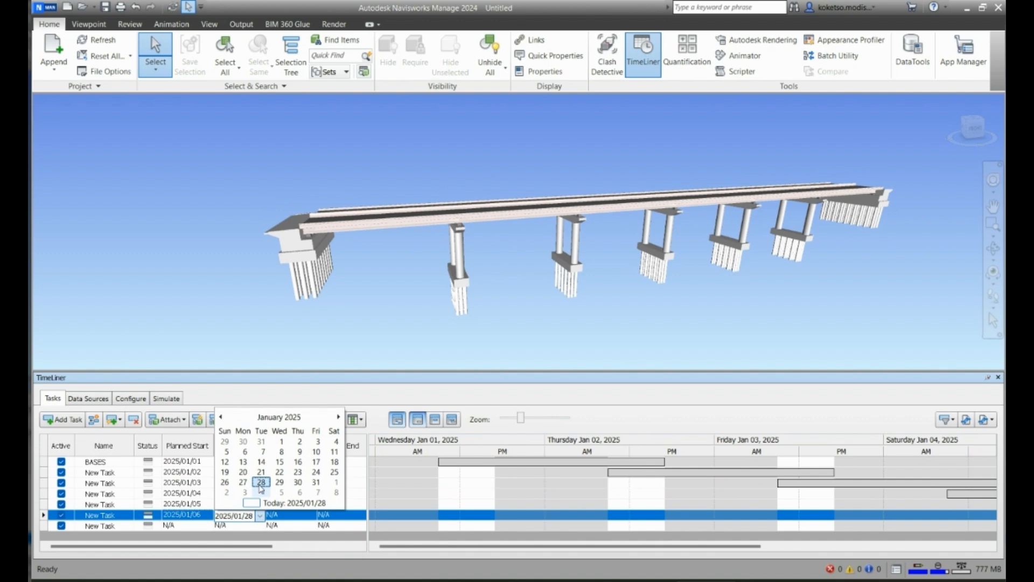
click(263, 452)
- Set the seventh task's planned start to 2025/01/07 and its planned end to 2025/01/08
click(209, 526)
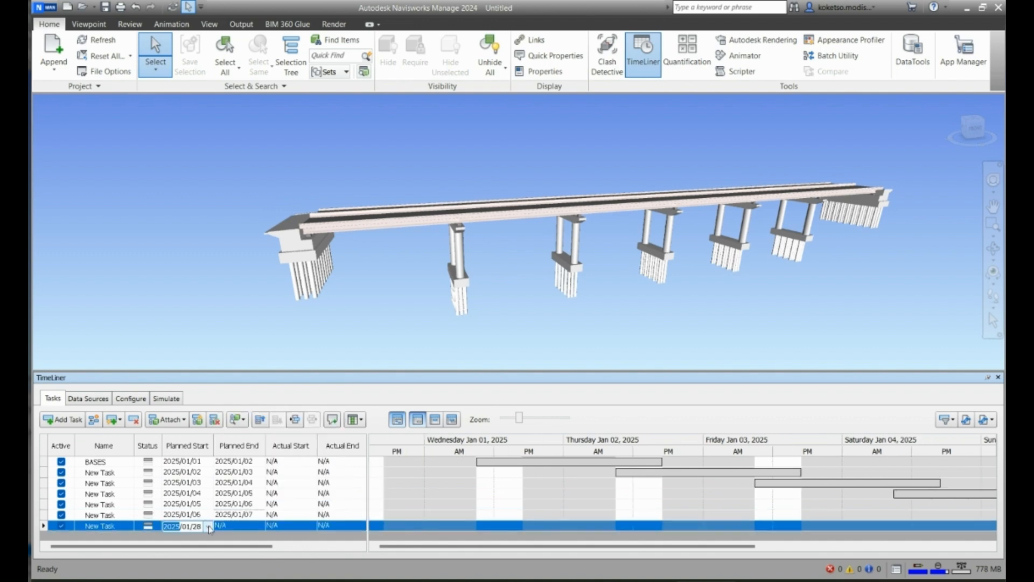
click(208, 527)
click(212, 462)
click(259, 528)
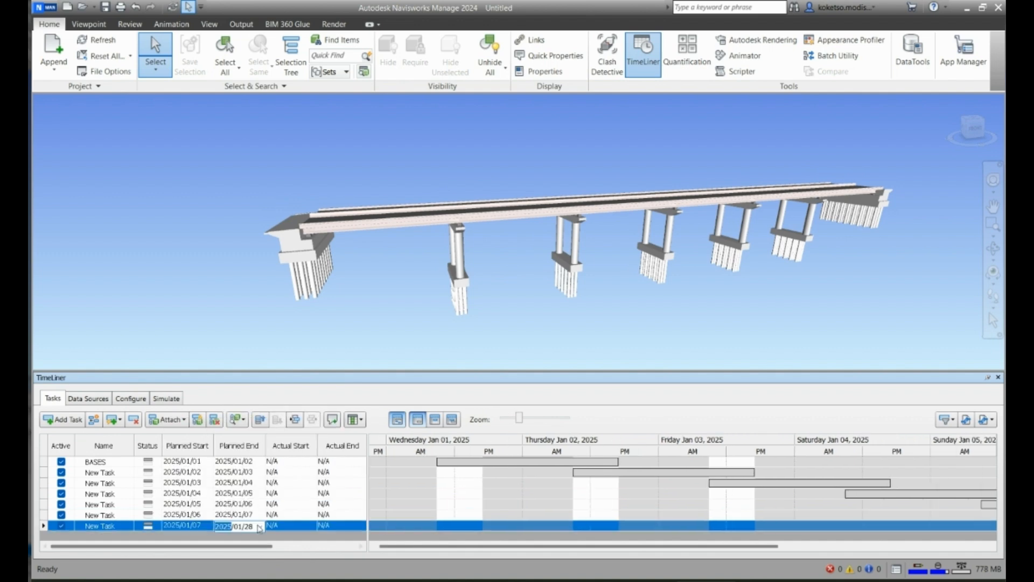
click(259, 526)
click(281, 463)
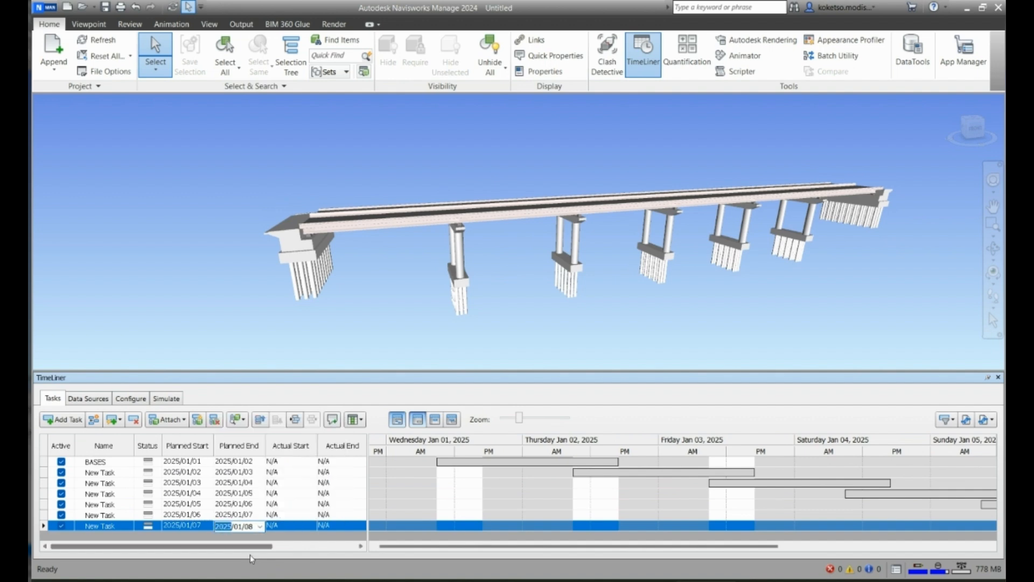
- Select the BASES task and open Find Items for the bridge model
click(44, 461)
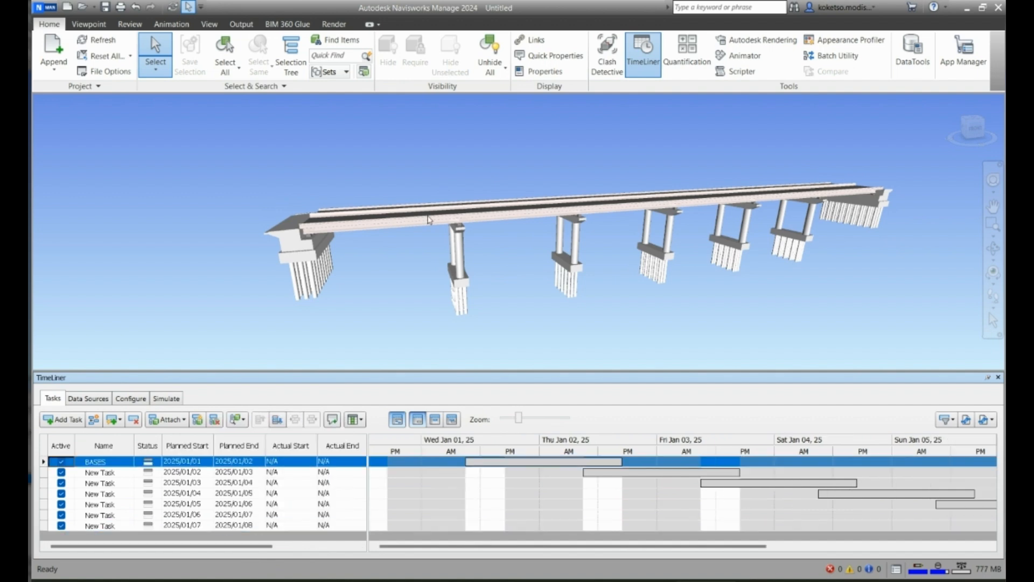
middle_drag(429, 219, 434, 225)
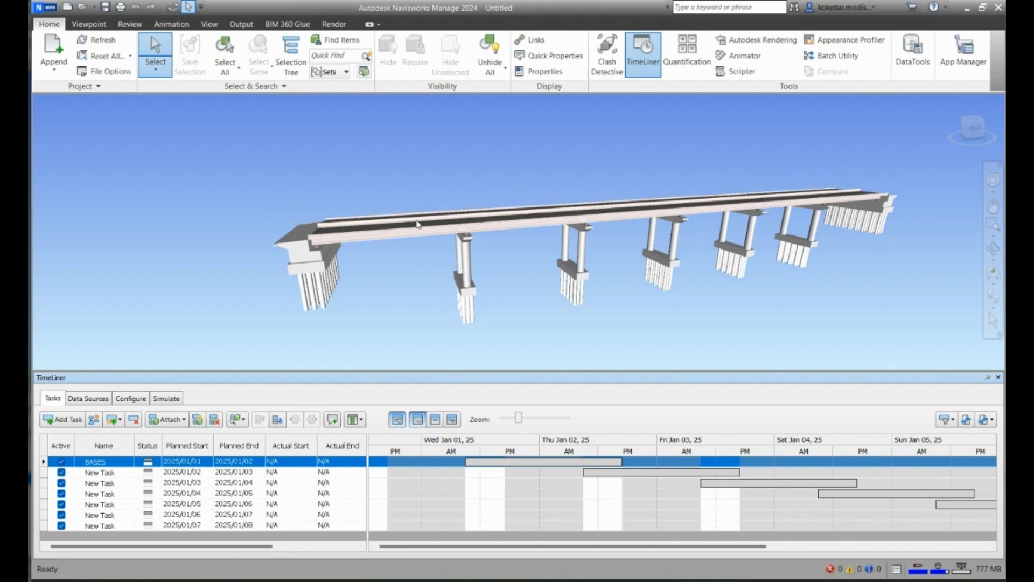
shift+middle_drag(888, 235, 881, 264)
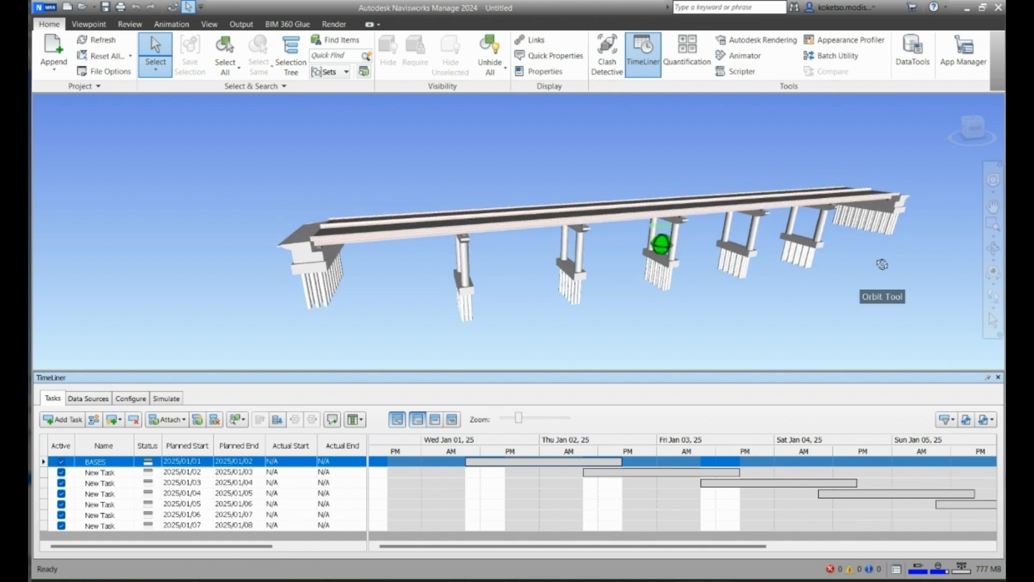
click(323, 47)
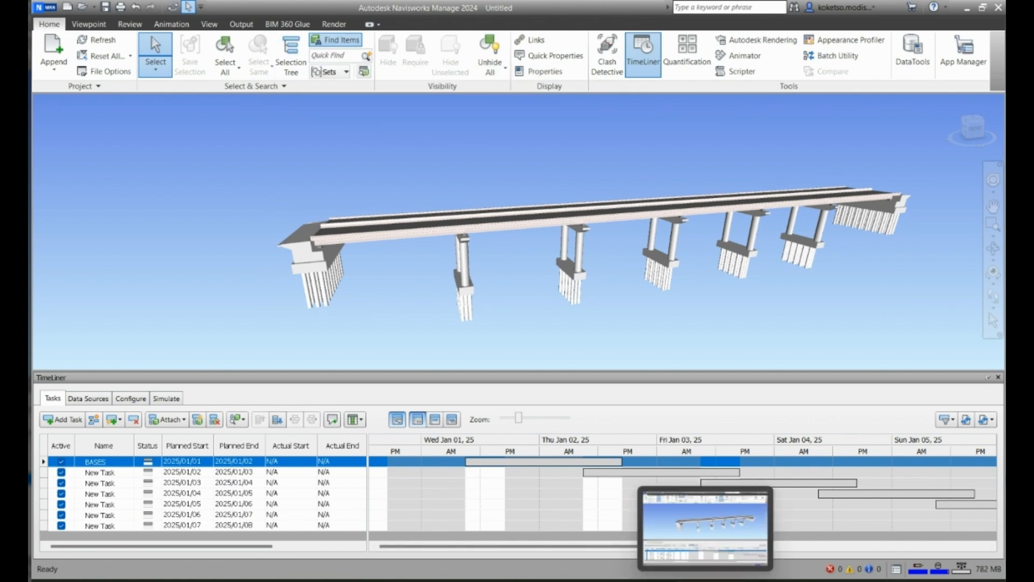
click(706, 580)
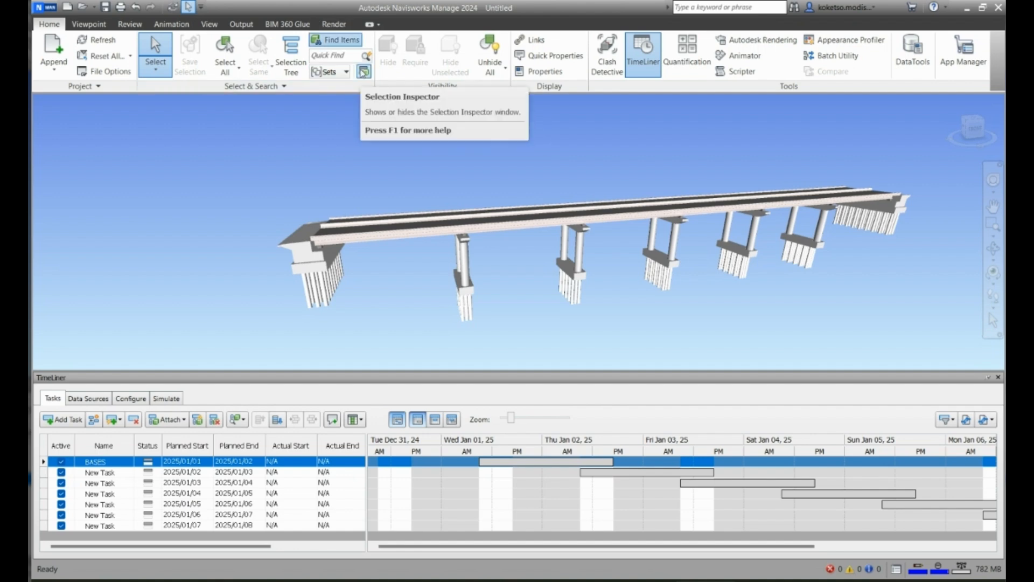
- Search the bridge model for p1a with Quick Find, and clear the resulting selection
click(366, 58)
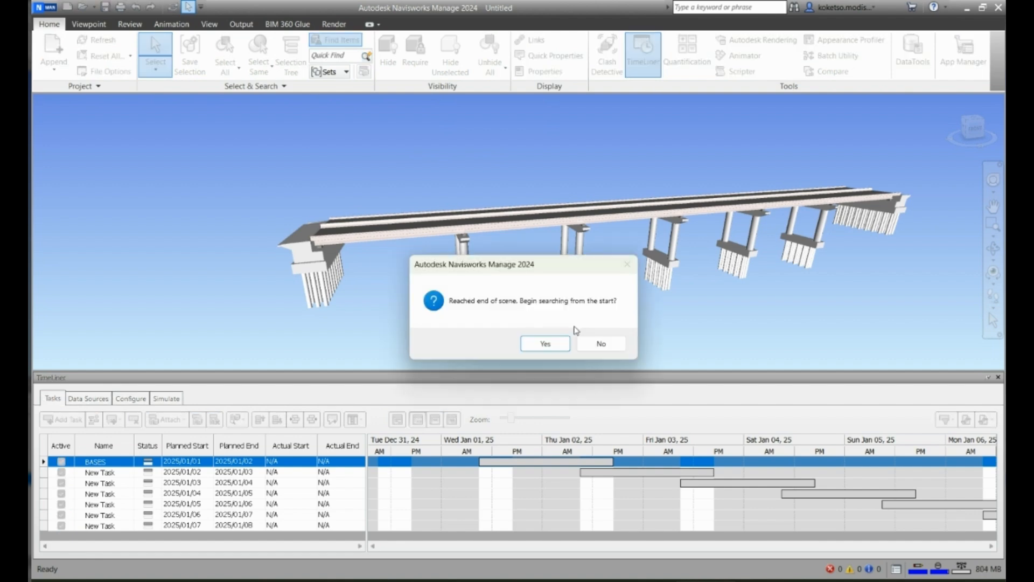
click(619, 347)
click(341, 56)
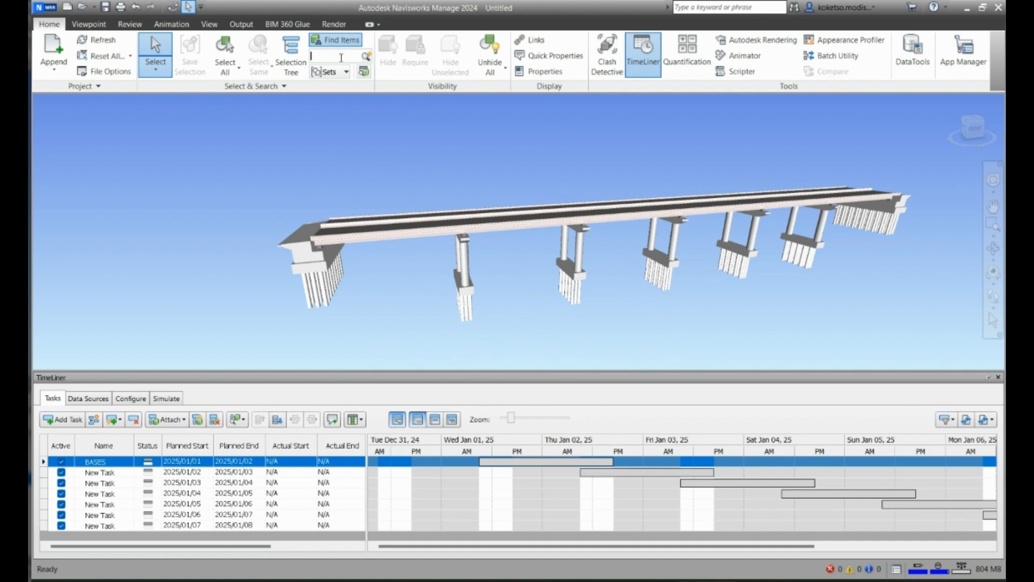
text(P1A)
key(Return)
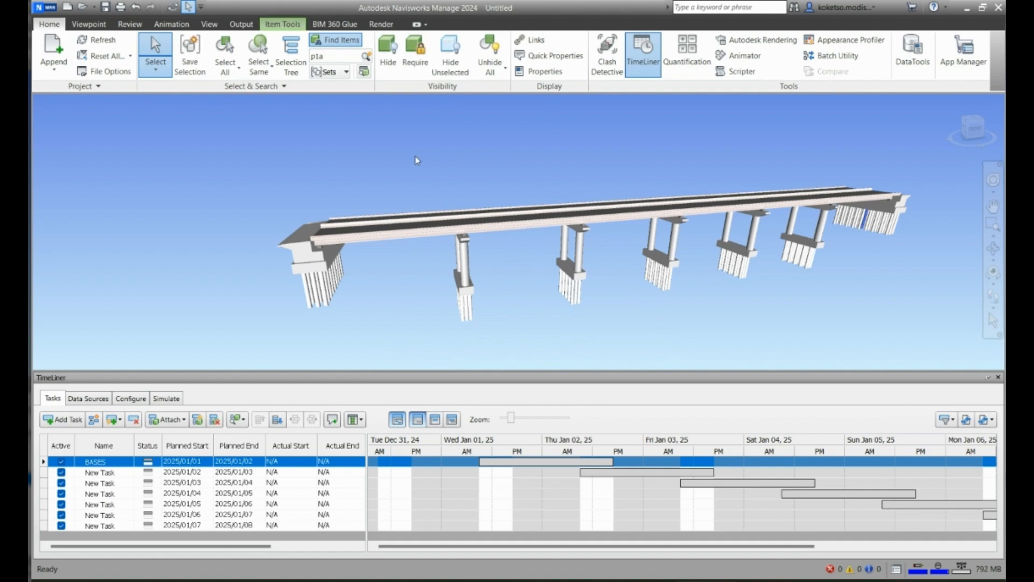
click(873, 265)
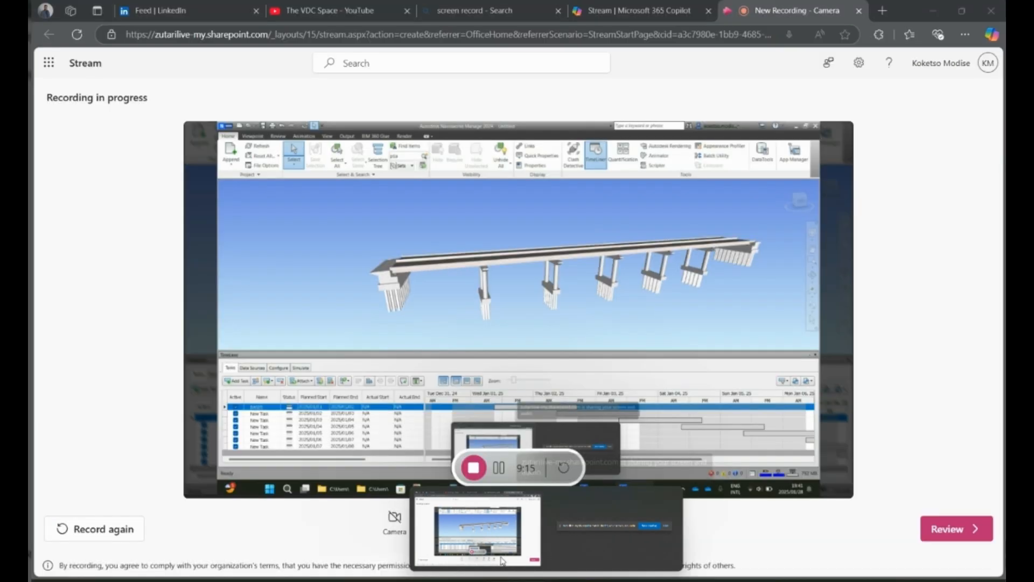
click(496, 490)
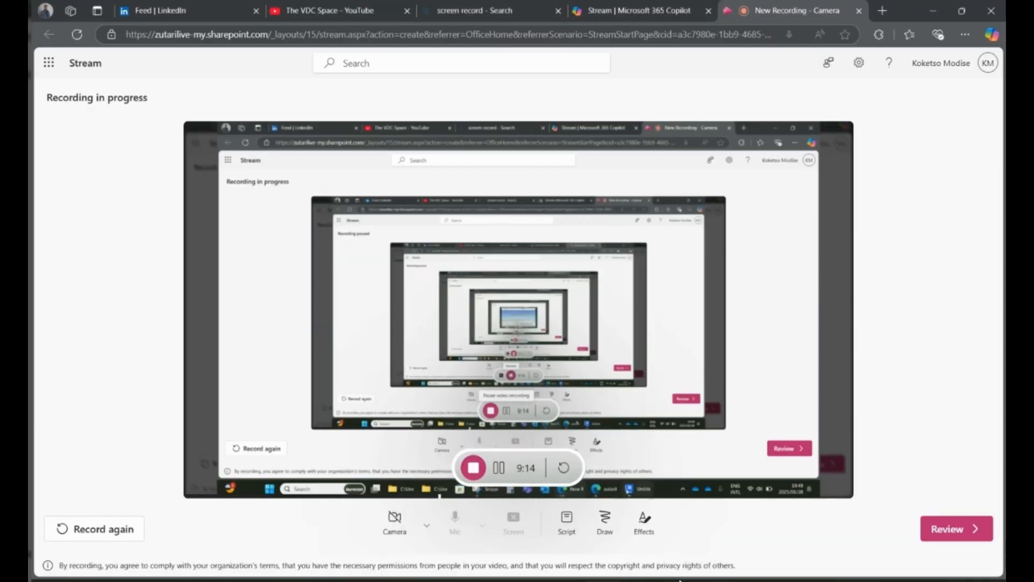
mouse_move(635, 494)
click(708, 580)
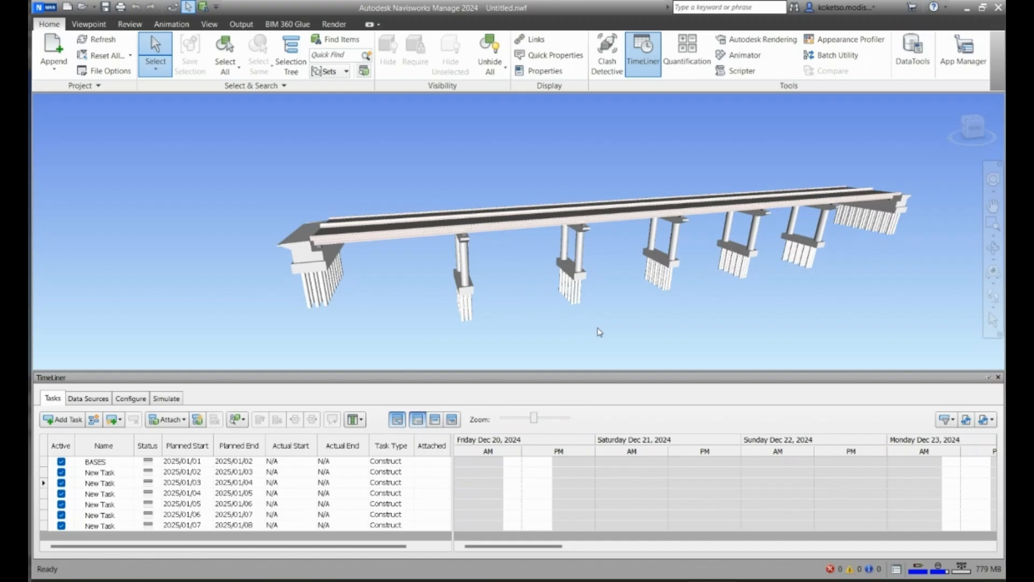
- Open the Find Items window, move it clear of the bridge's far abutment, and widen the search condition columns
shift+middle_drag(569, 328, 545, 326)
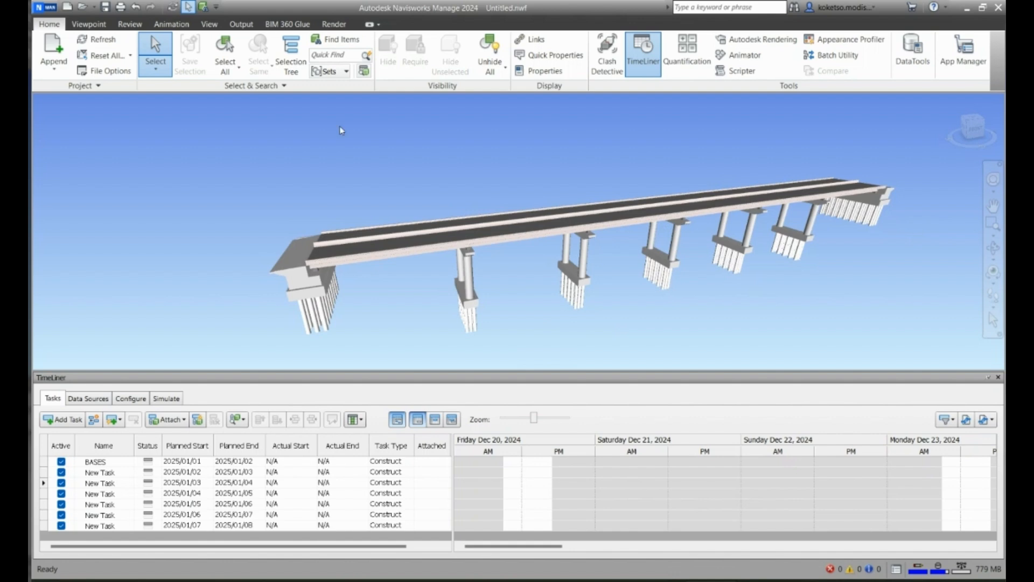
click(337, 41)
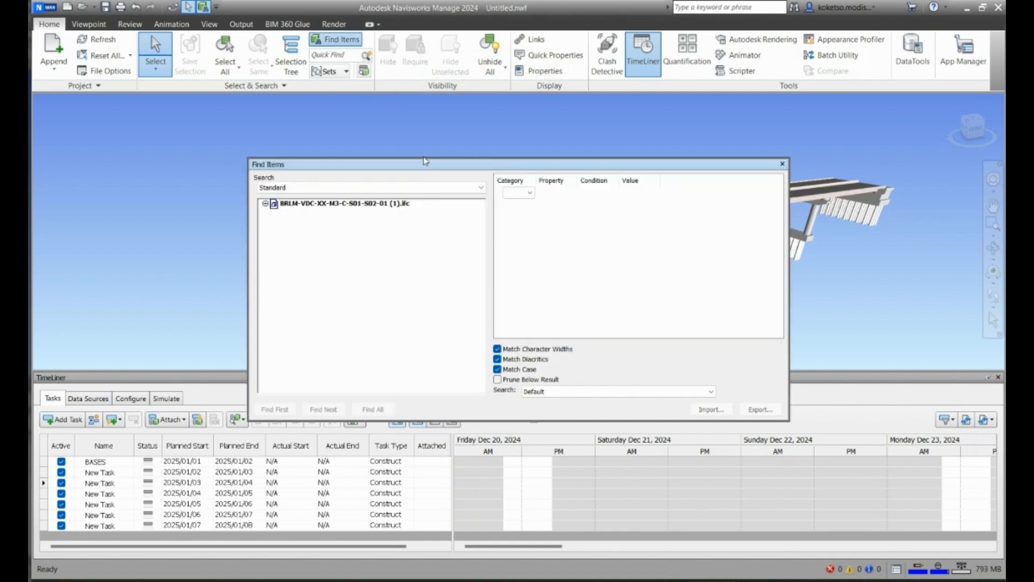
drag(426, 160, 237, 113)
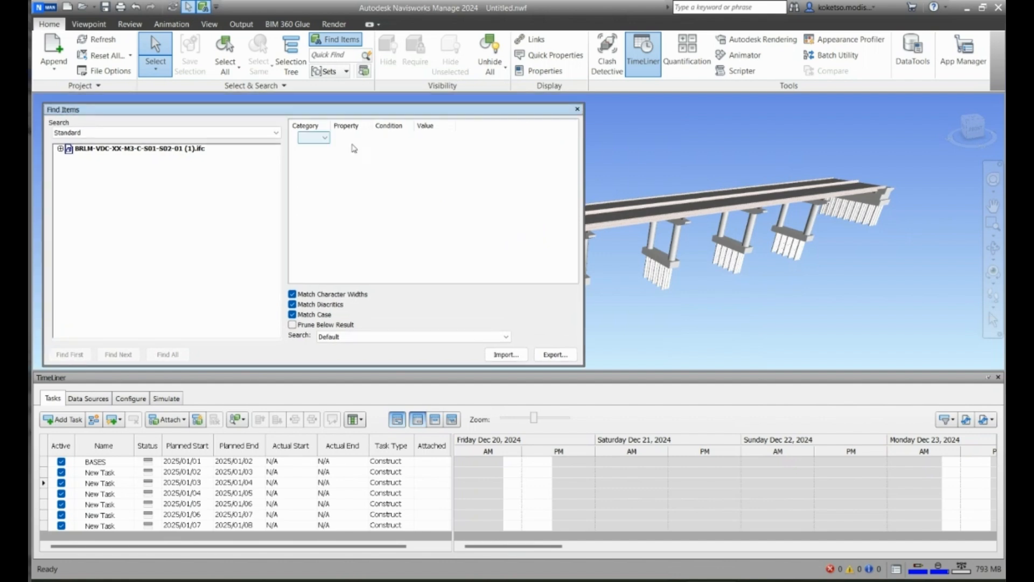
drag(330, 123, 495, 126)
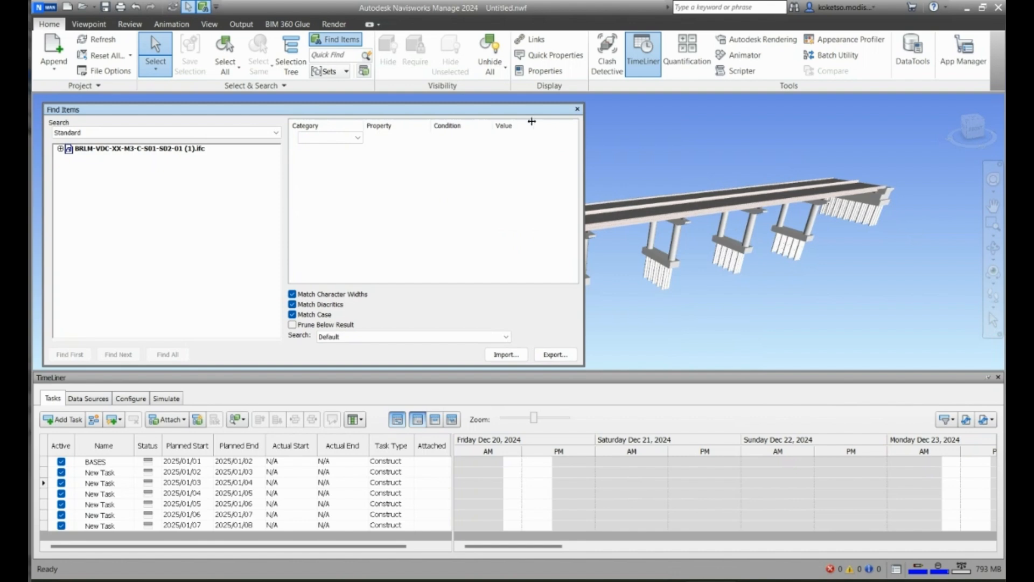
drag(369, 124, 379, 122)
click(363, 140)
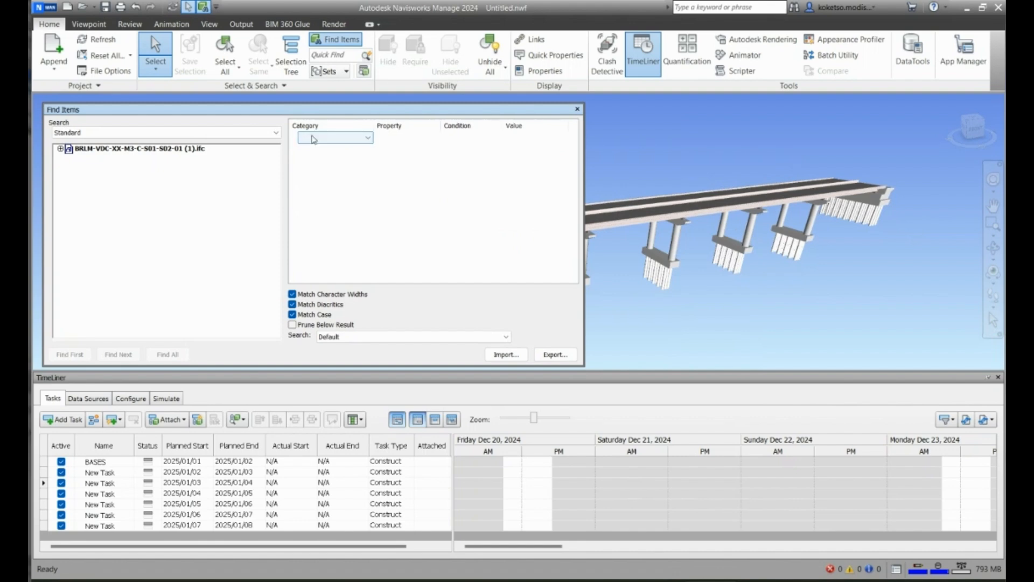
- Find all items in the bridge model whose Identity Data property Mark equals P1A
click(343, 138)
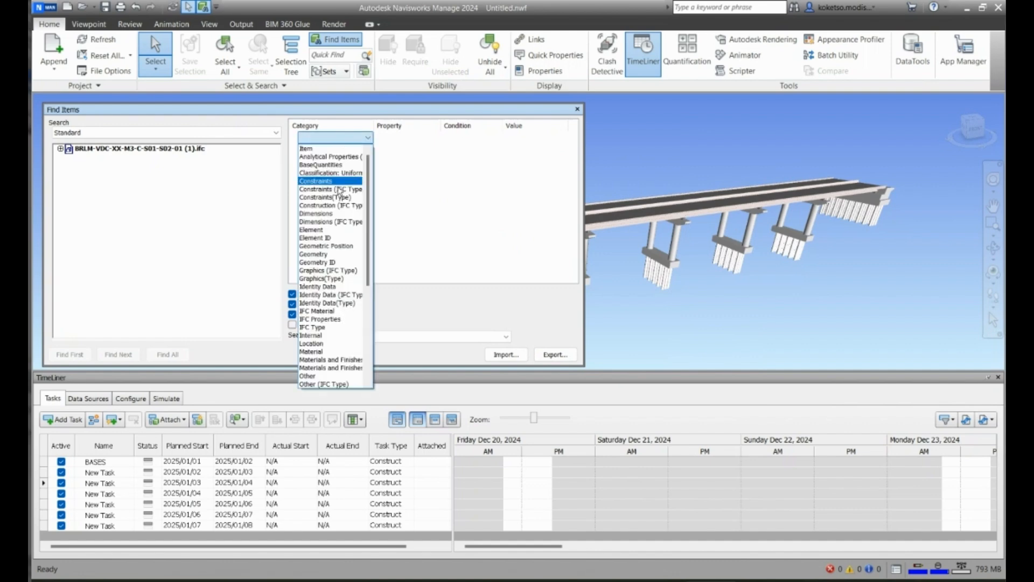
scroll(345, 238, down, 4)
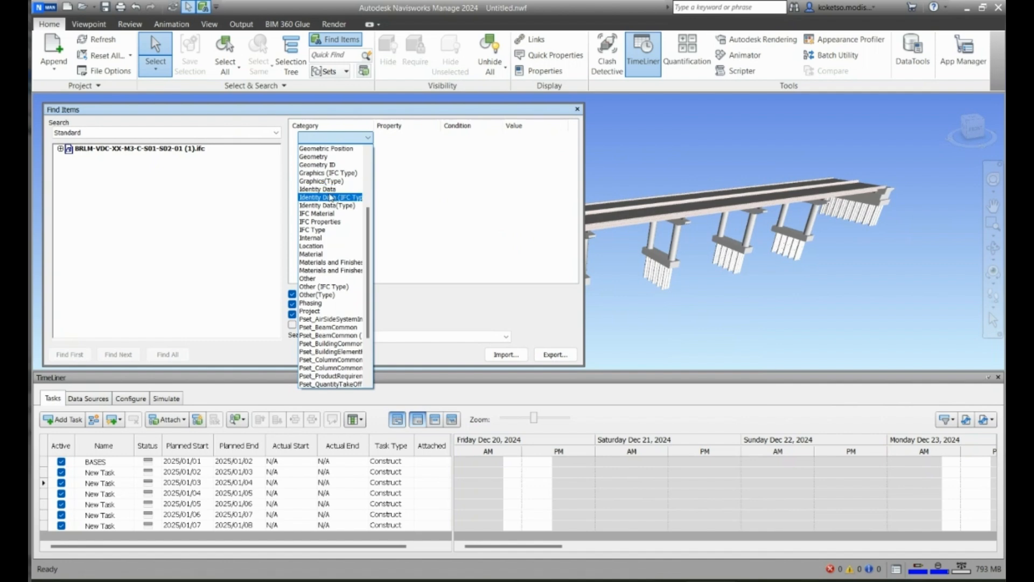
click(325, 190)
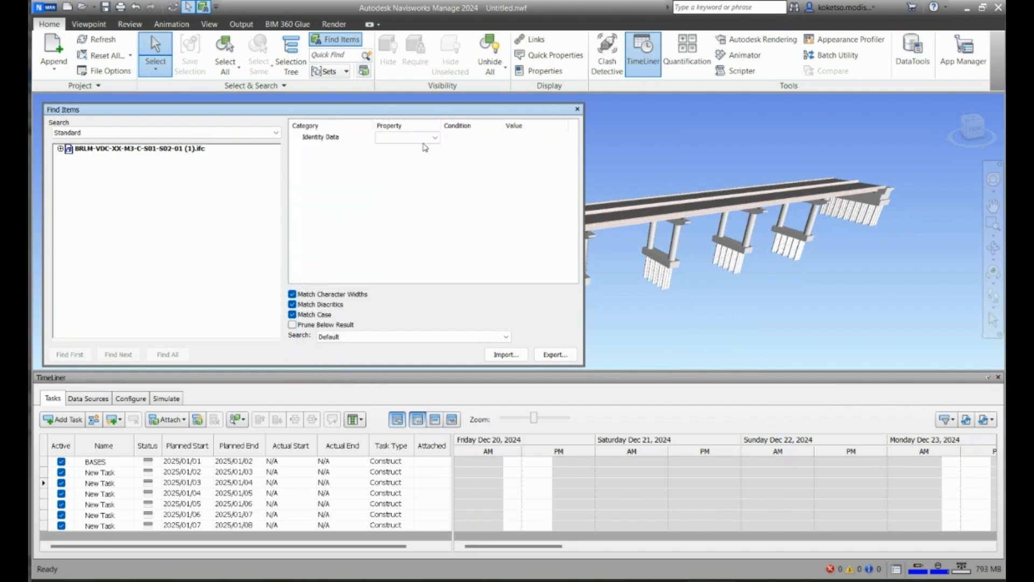
click(433, 138)
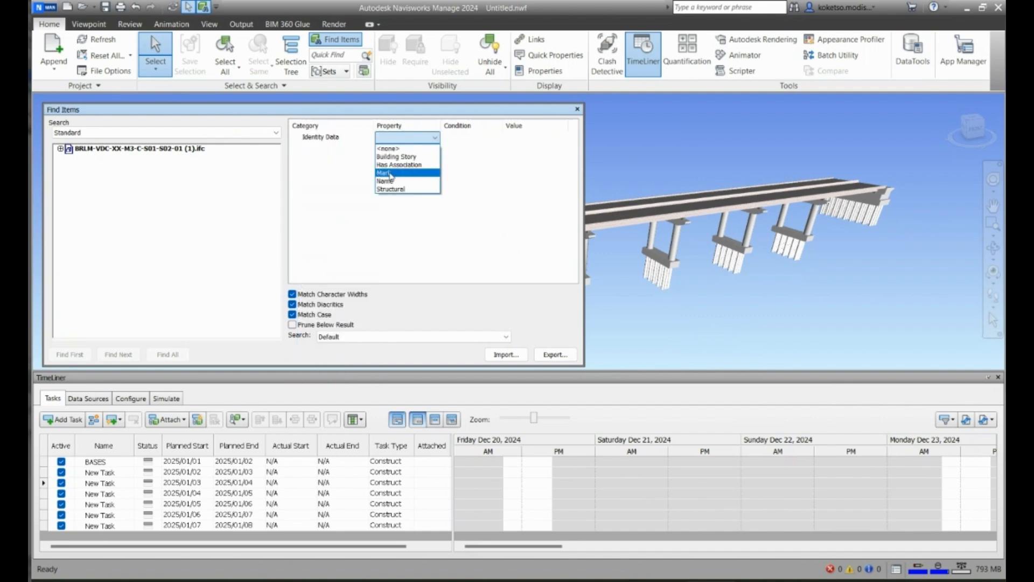
click(391, 173)
click(471, 137)
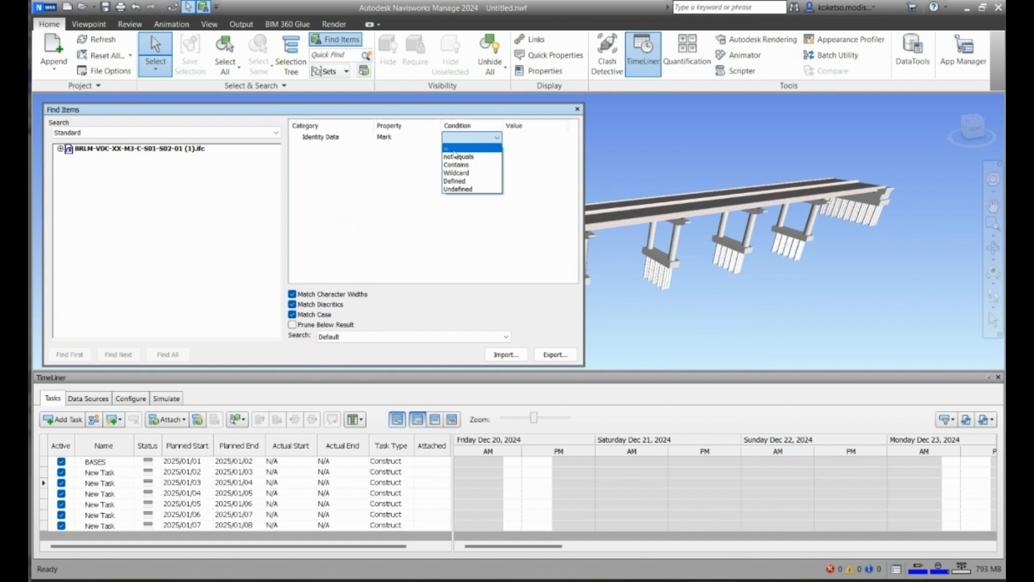
click(454, 150)
click(565, 139)
click(564, 139)
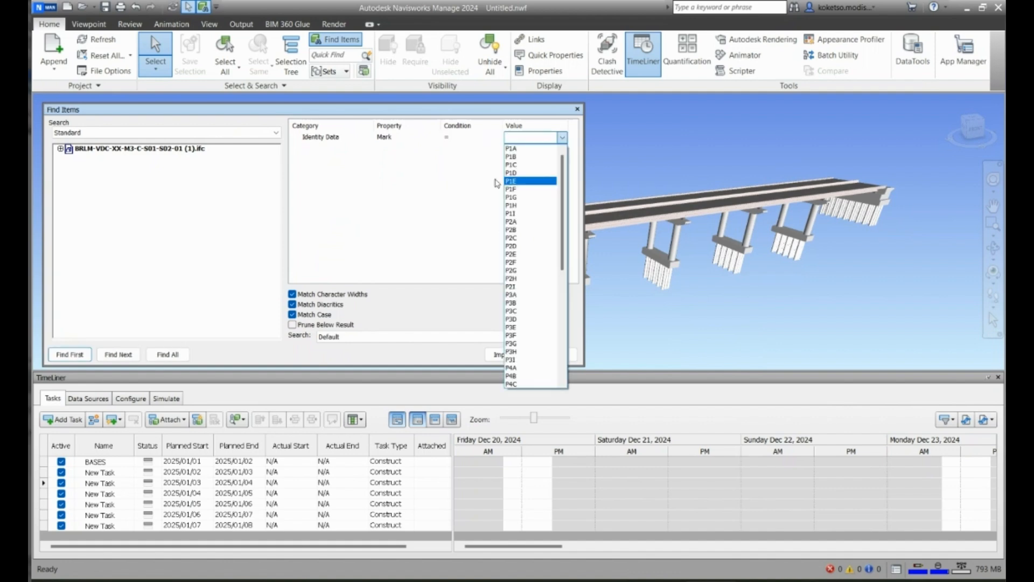
click(520, 149)
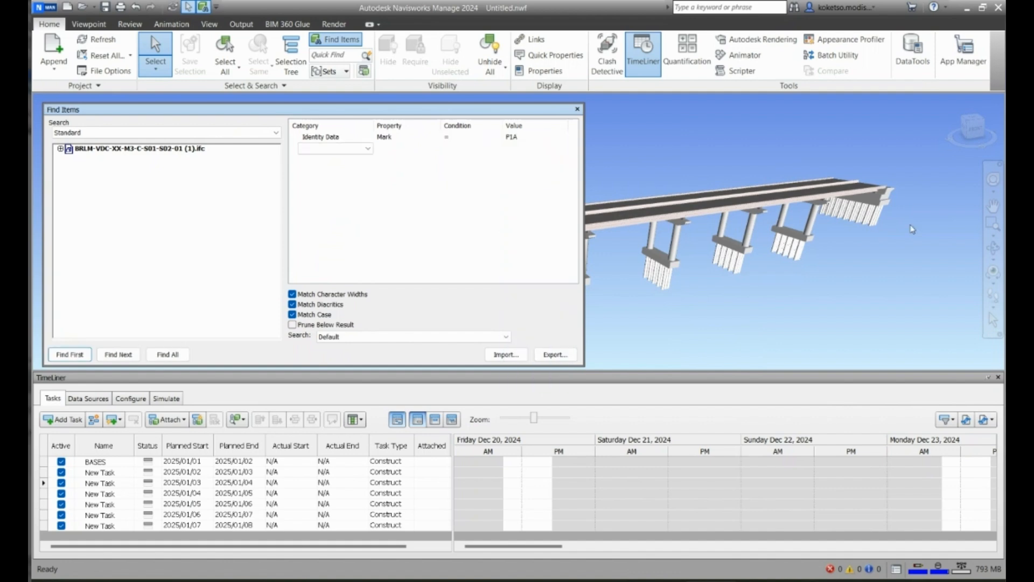
click(159, 356)
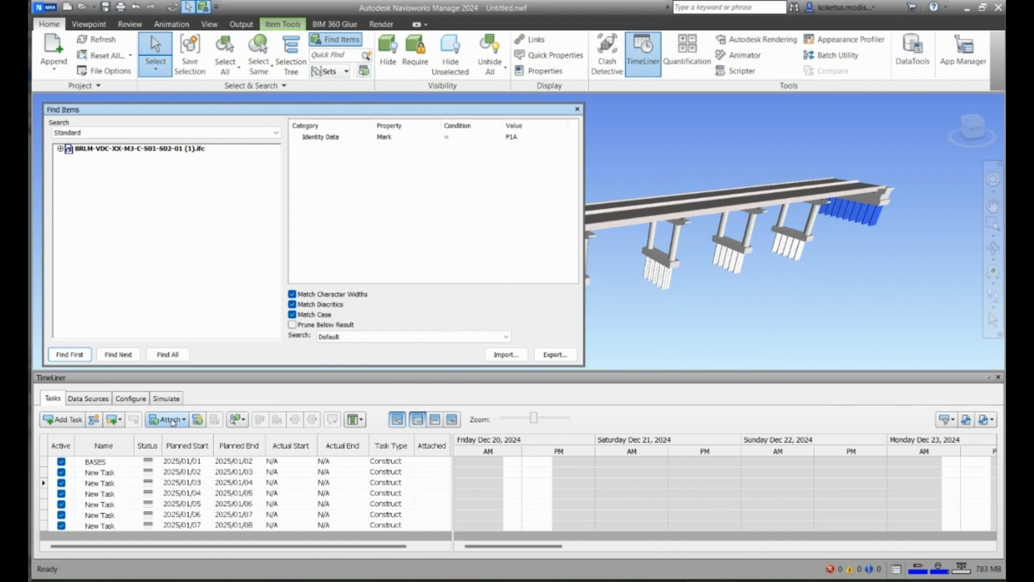
- Open the options for attaching the found abutment piles to a schedule task, and dismiss them
click(173, 421)
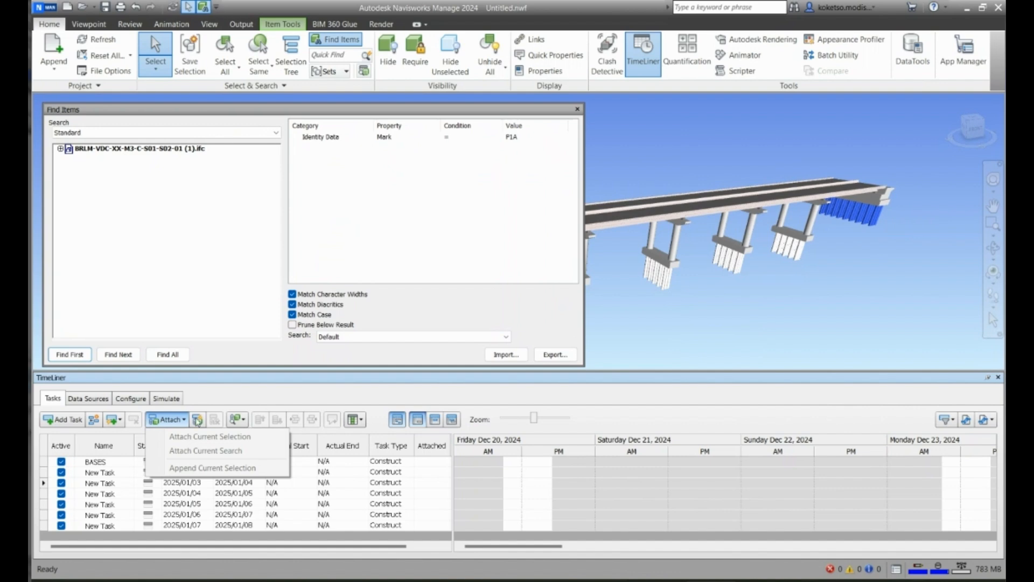
click(194, 405)
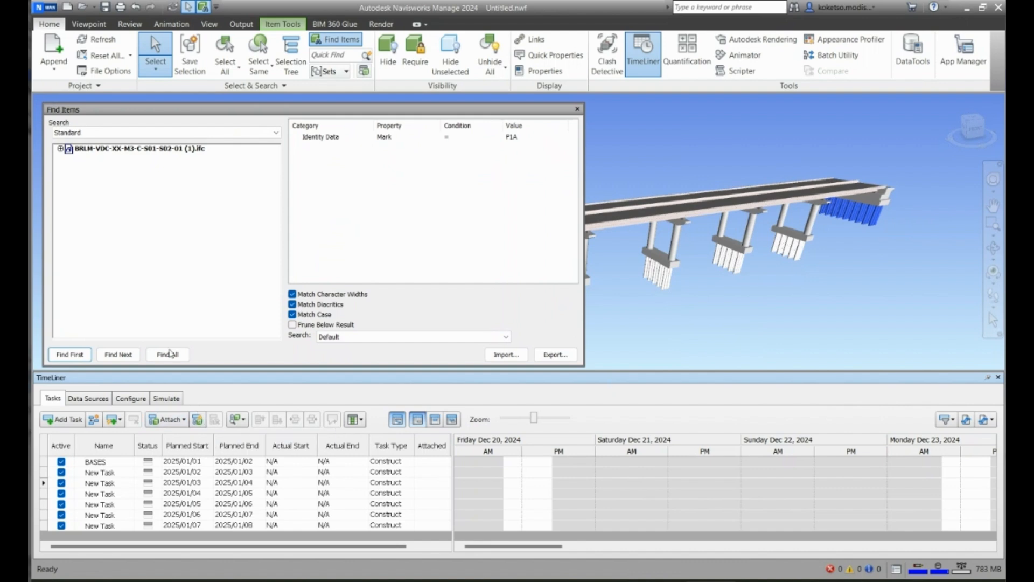
scroll(748, 265, down, 2)
scroll(917, 240, up, 2)
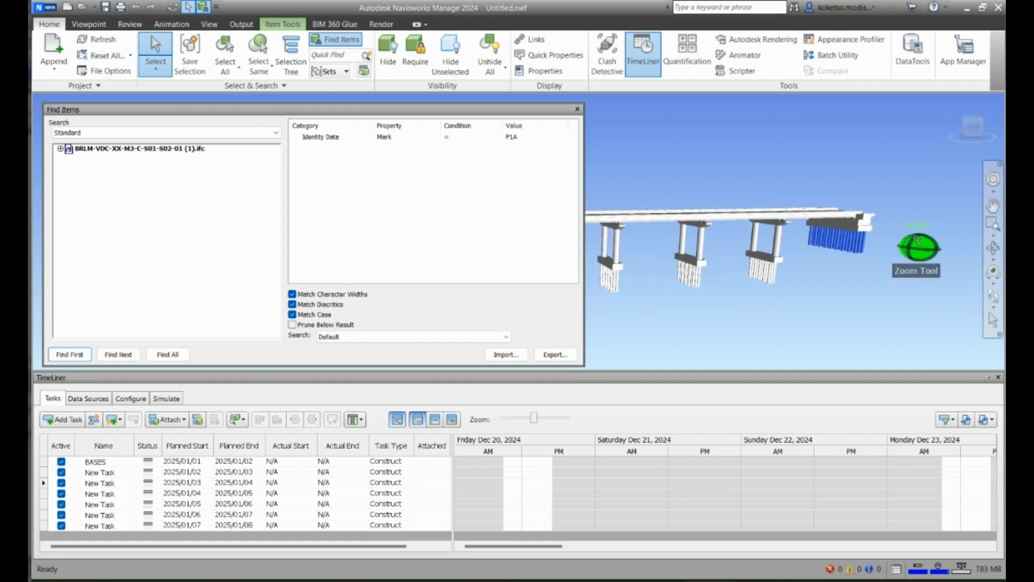
scroll(917, 241, up, 1)
shift+middle_drag(840, 246, 820, 274)
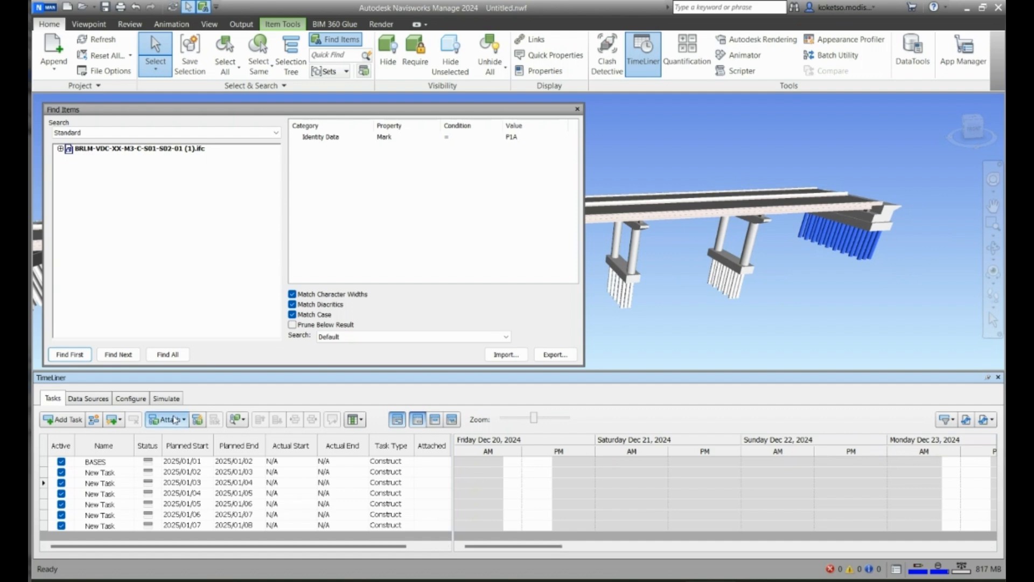
click(175, 419)
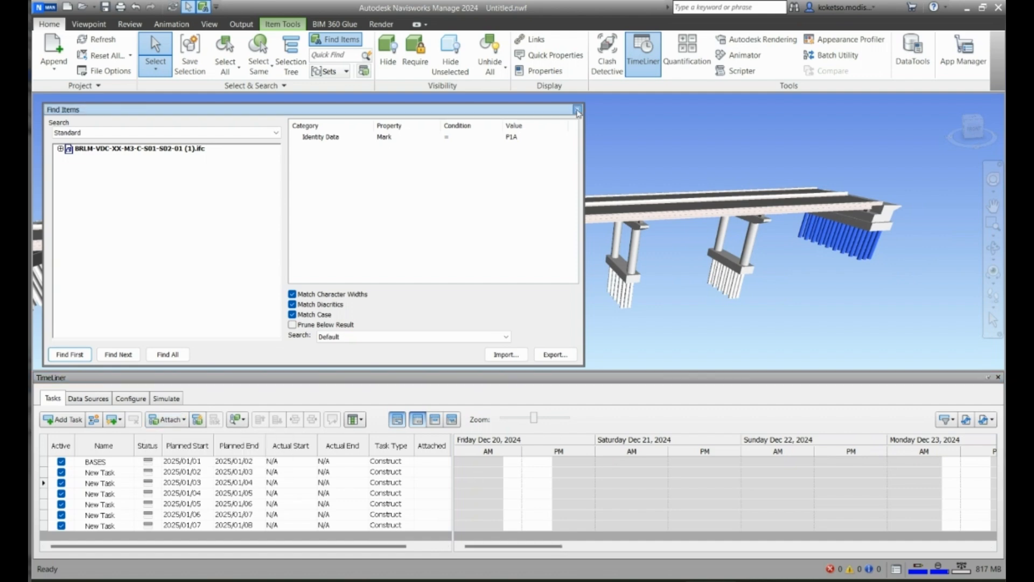
click(577, 110)
click(800, 295)
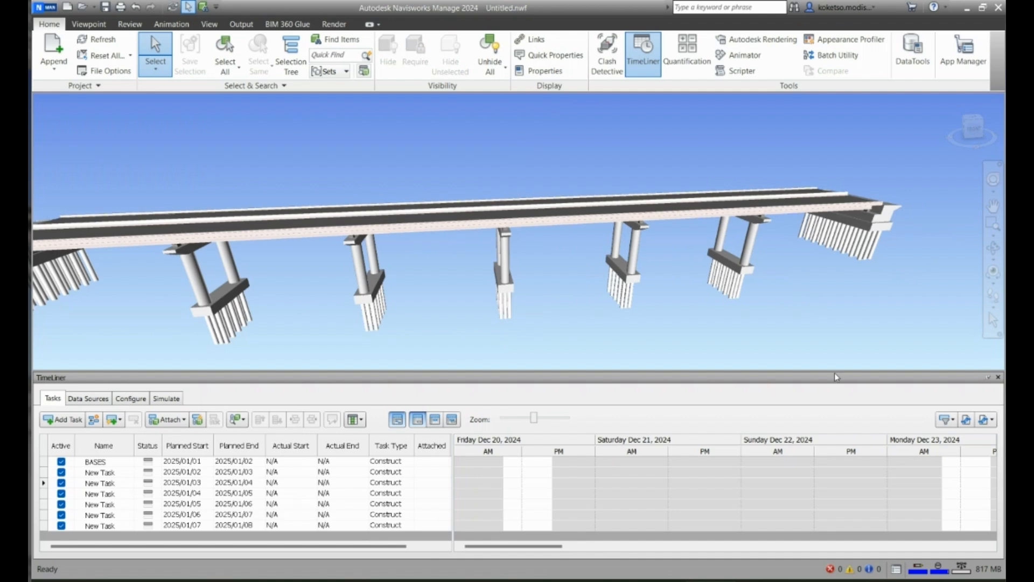
click(643, 53)
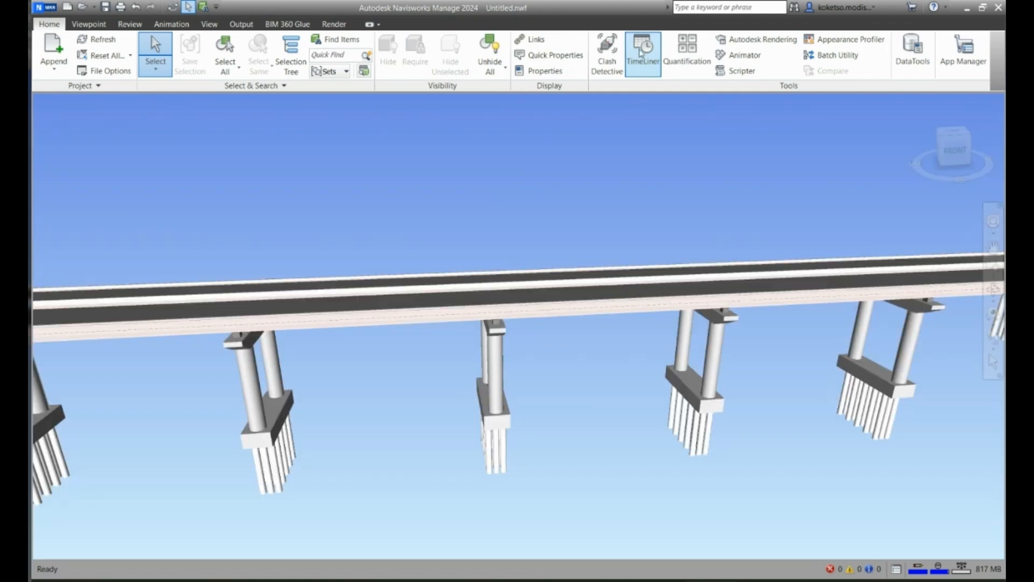
click(642, 52)
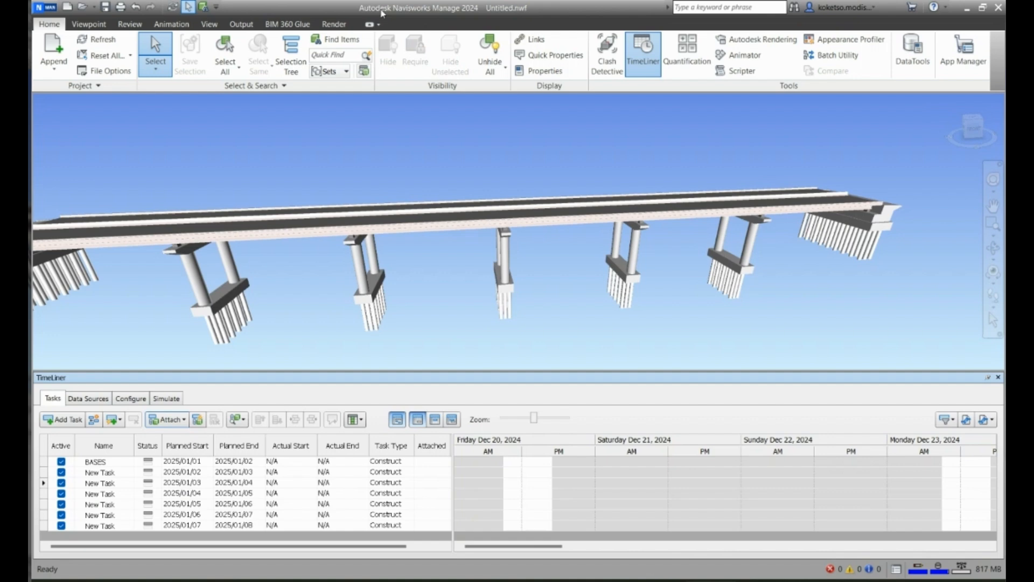
- Find all items with Mark P1A again through Find Items and attach the current selection to the BASES task
click(342, 40)
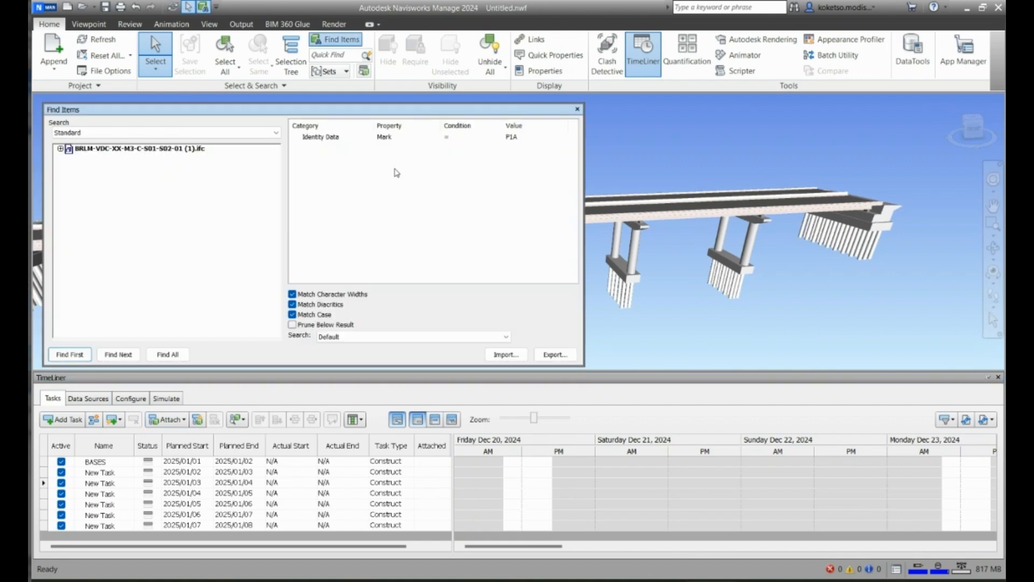
click(168, 353)
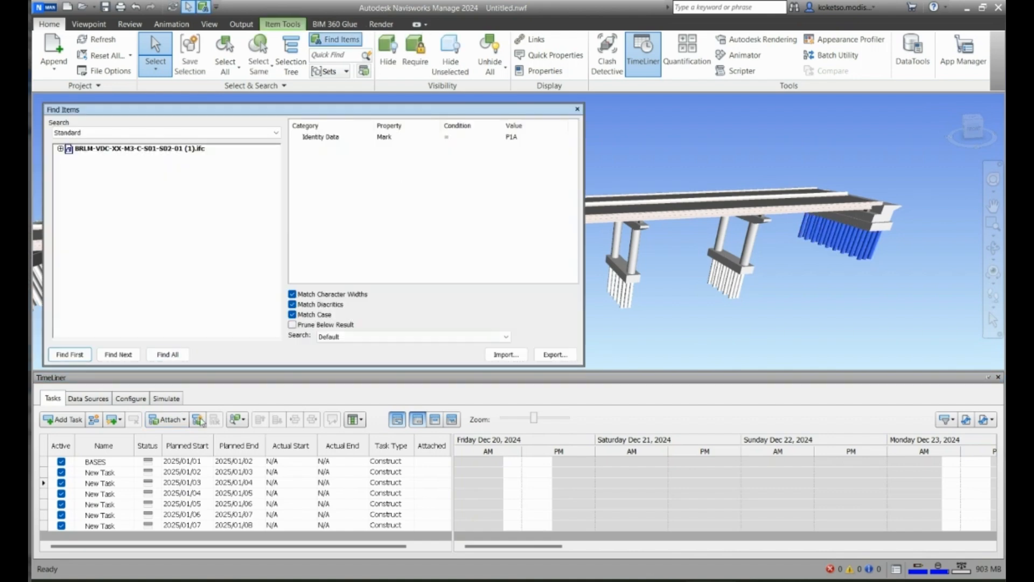
click(183, 420)
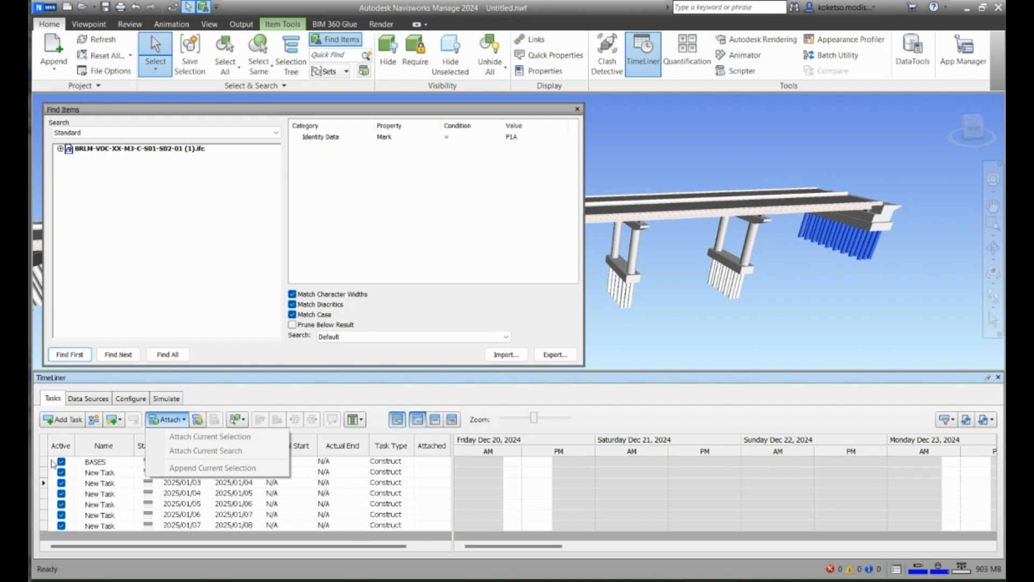
click(46, 463)
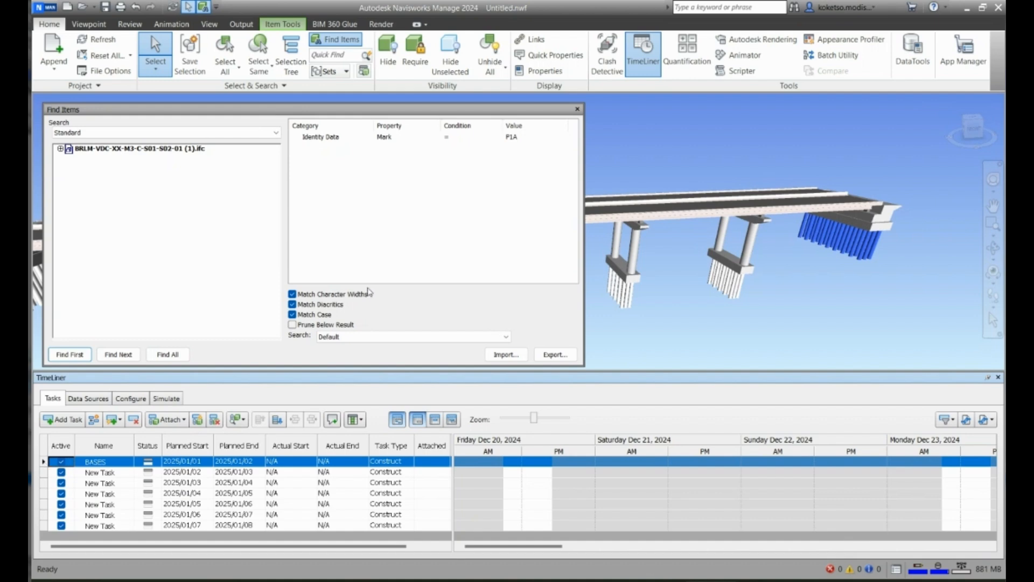
click(167, 419)
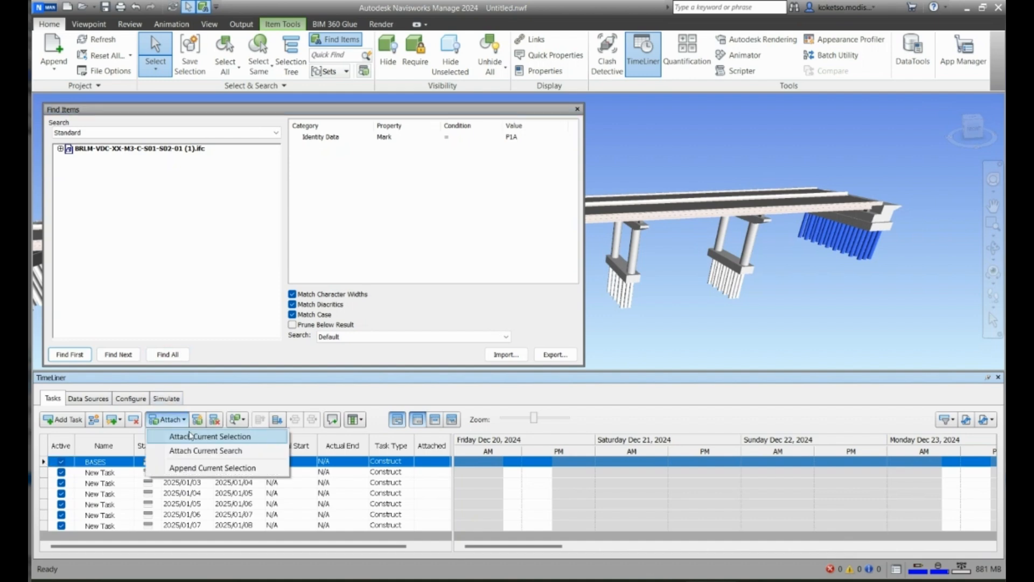
click(190, 436)
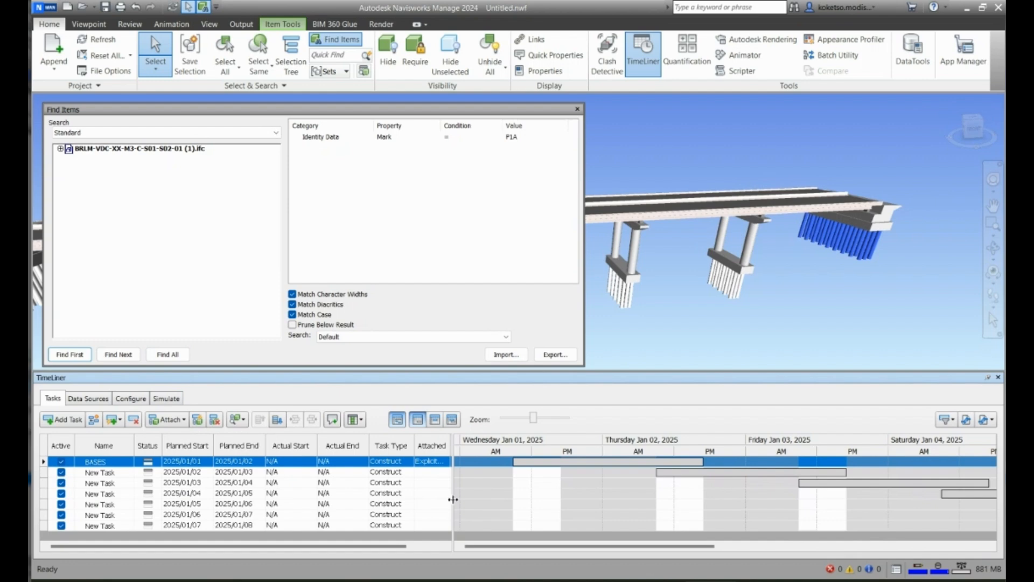
- Widen the task table to include Total Cost, check the BASES task's attached items in the model, and clear the selection
drag(453, 499, 491, 505)
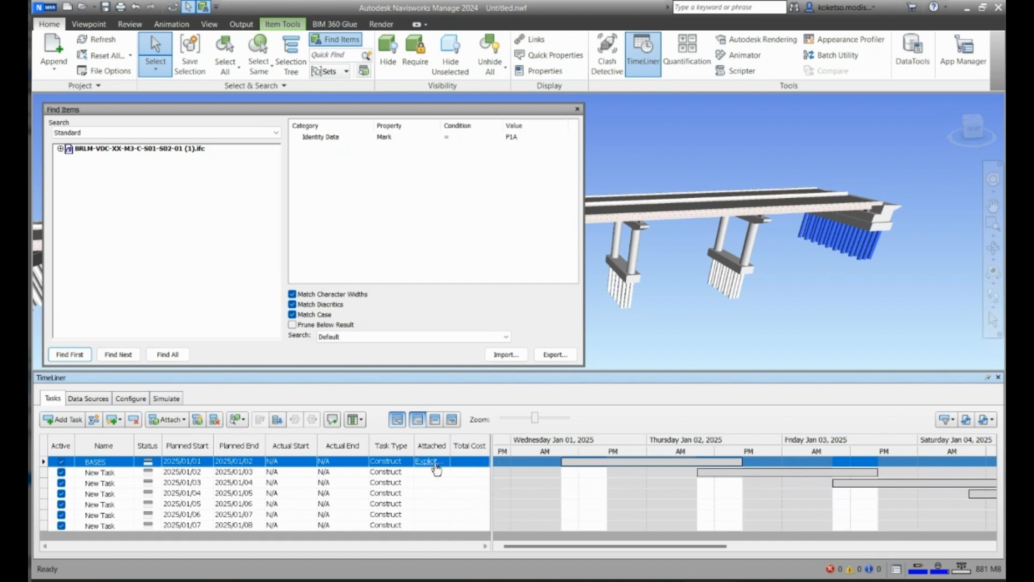
click(668, 334)
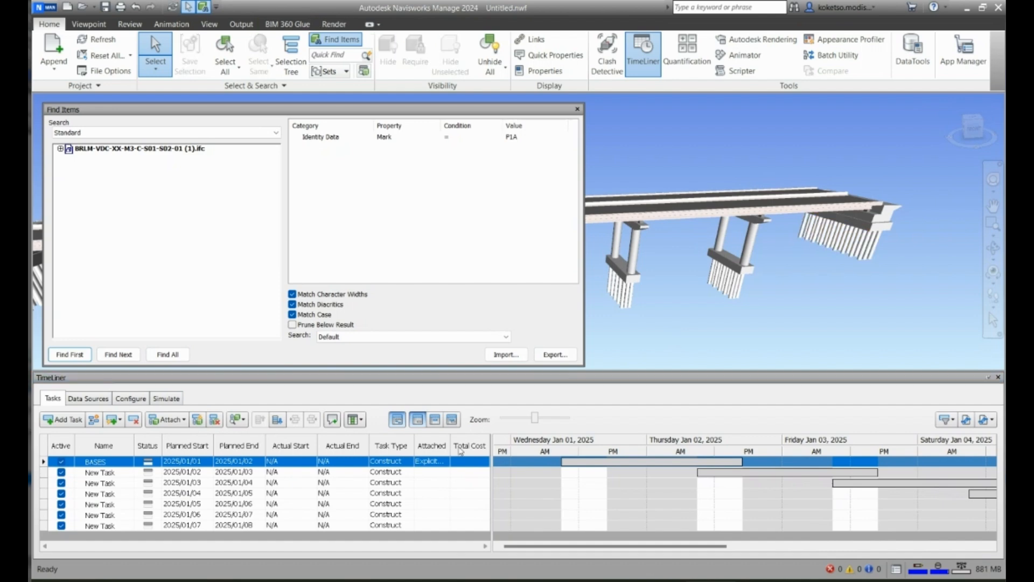
middle_drag(853, 235, 820, 234)
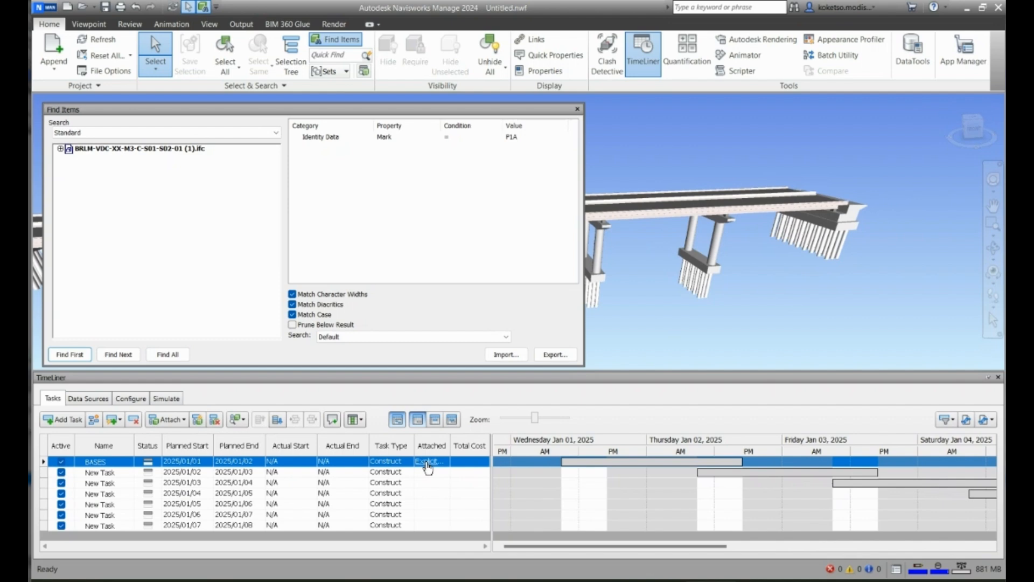
click(428, 464)
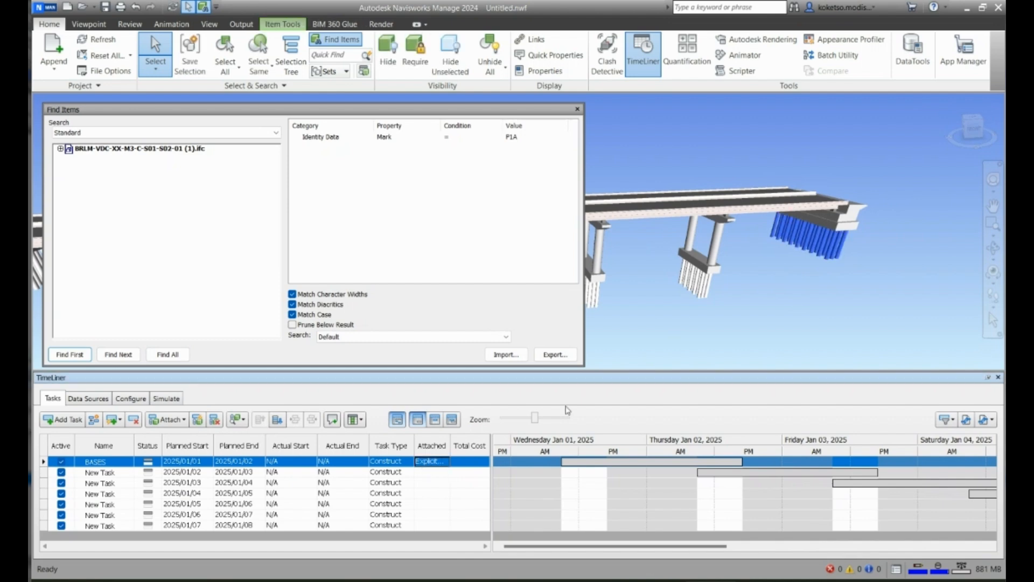
click(724, 322)
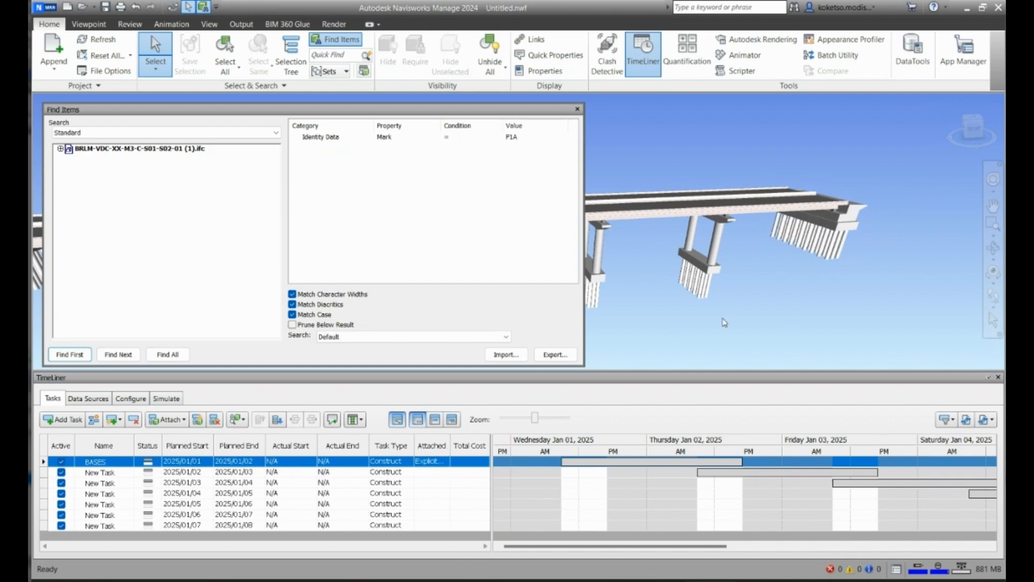
- Find all items in the bridge model whose Mark equals P1B
click(534, 141)
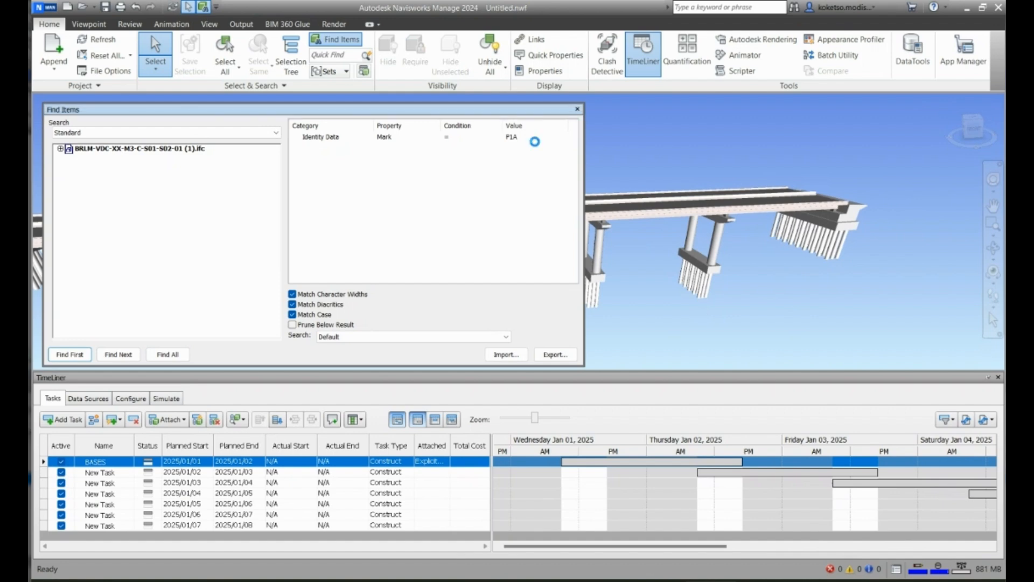
click(563, 138)
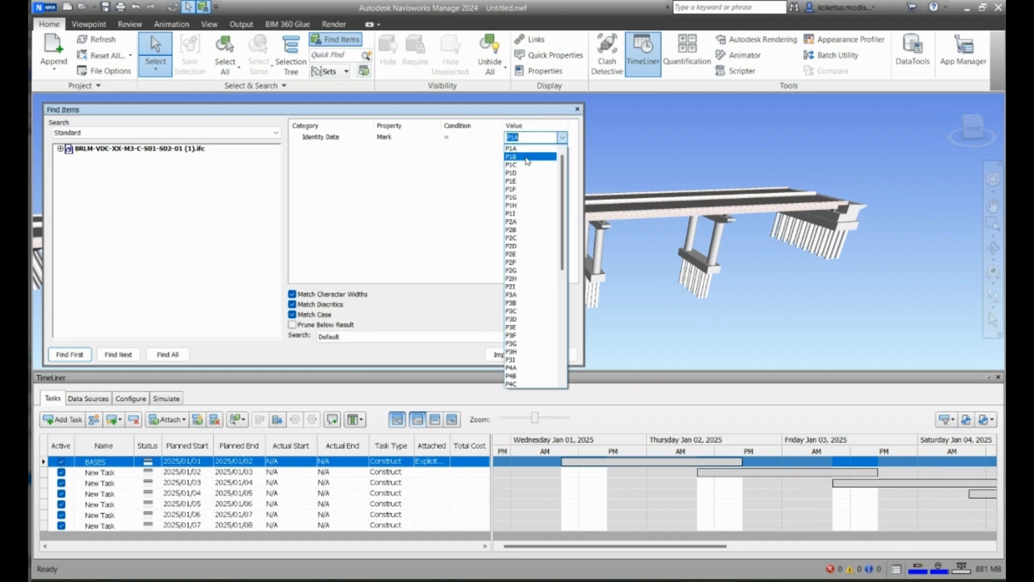
click(518, 159)
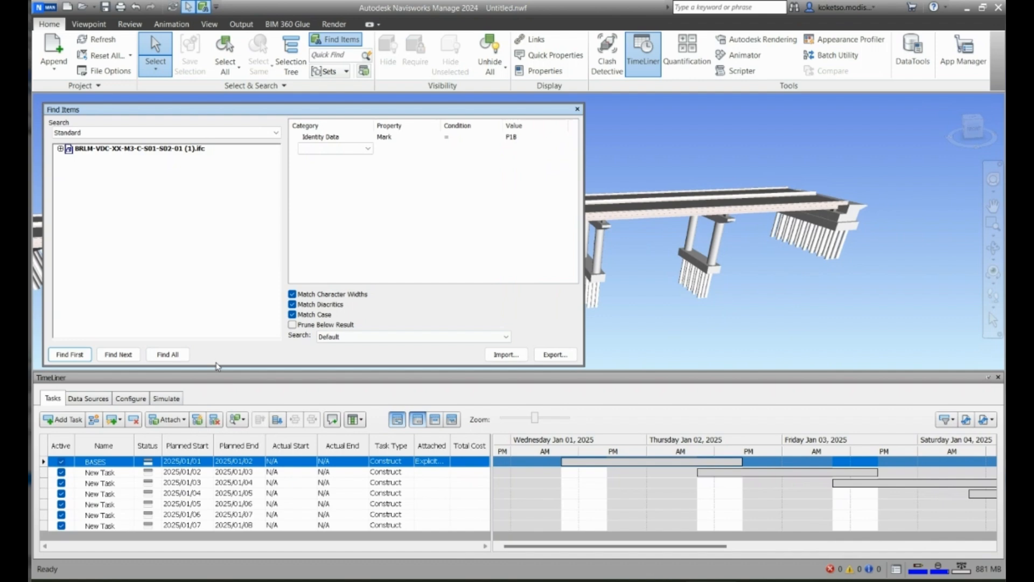
click(173, 356)
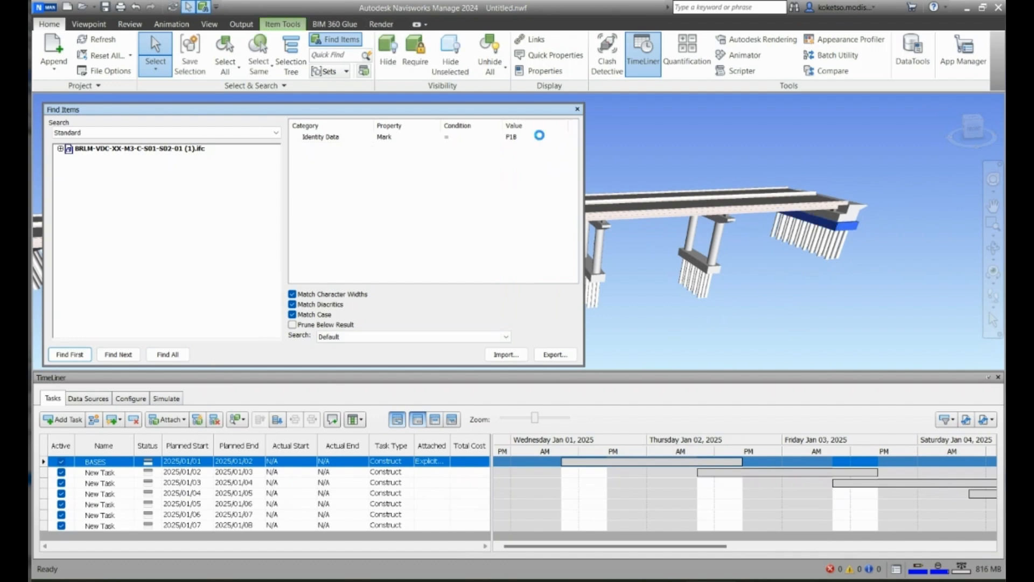
- Find all items with Mark P2A and attach the current selection to the task starting 2025/01/02
click(539, 135)
scroll(524, 162, up, 1)
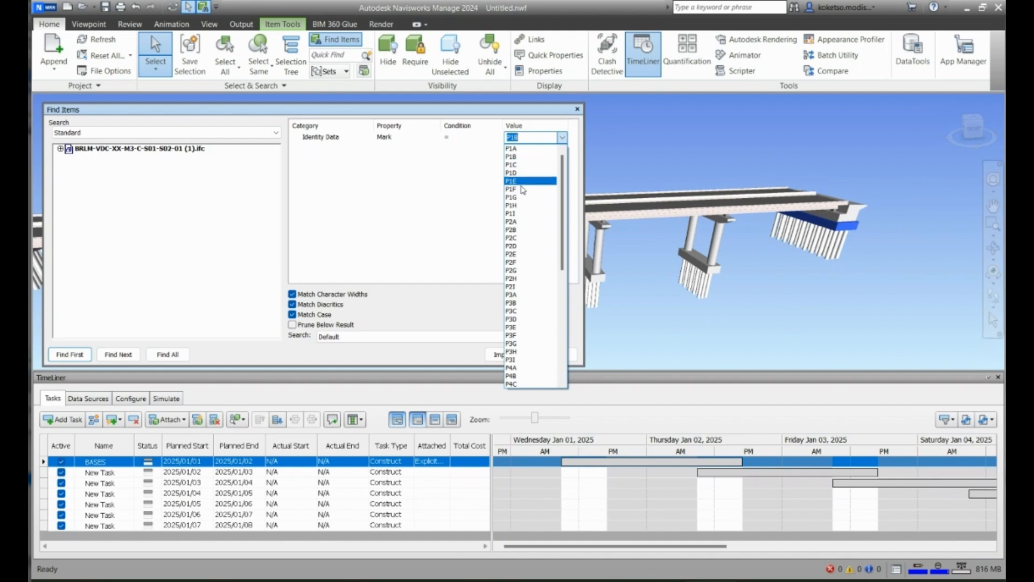
click(517, 222)
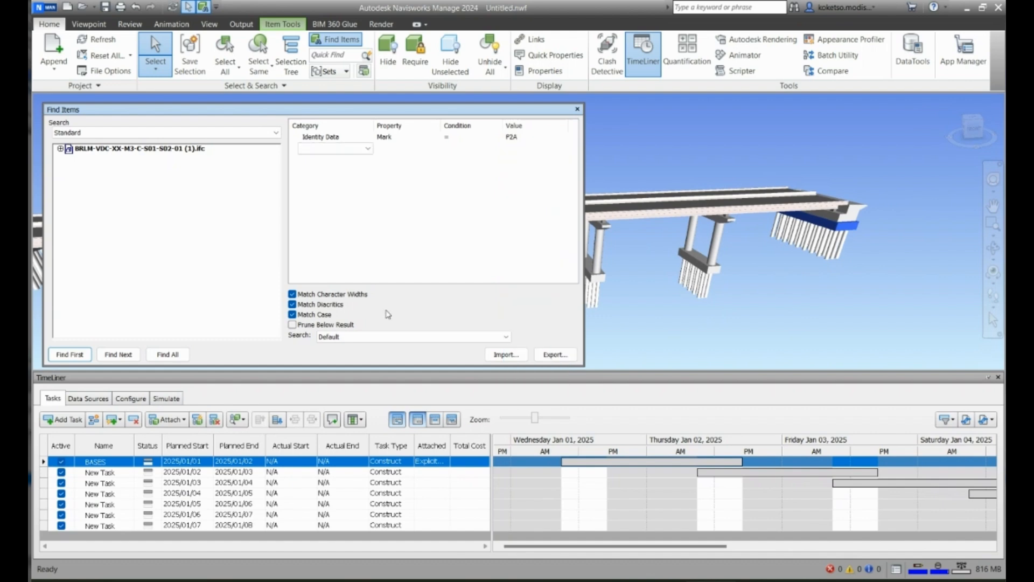
click(175, 354)
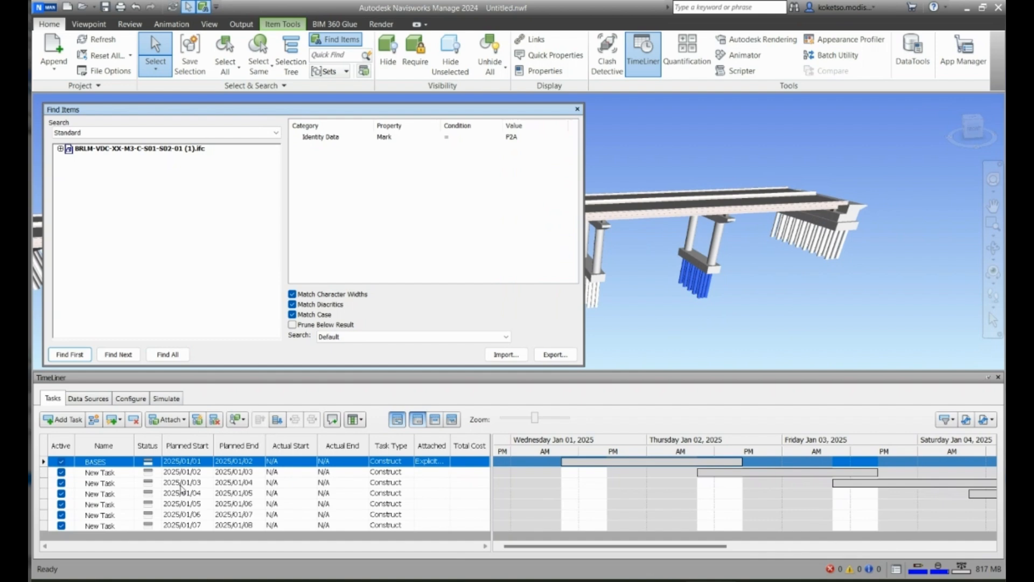
click(181, 471)
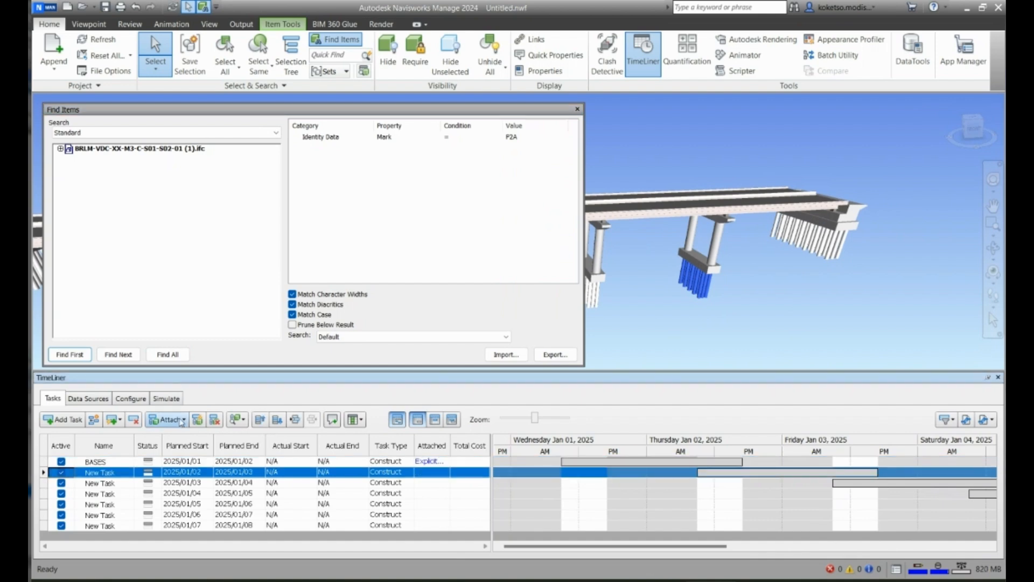
click(182, 422)
click(189, 445)
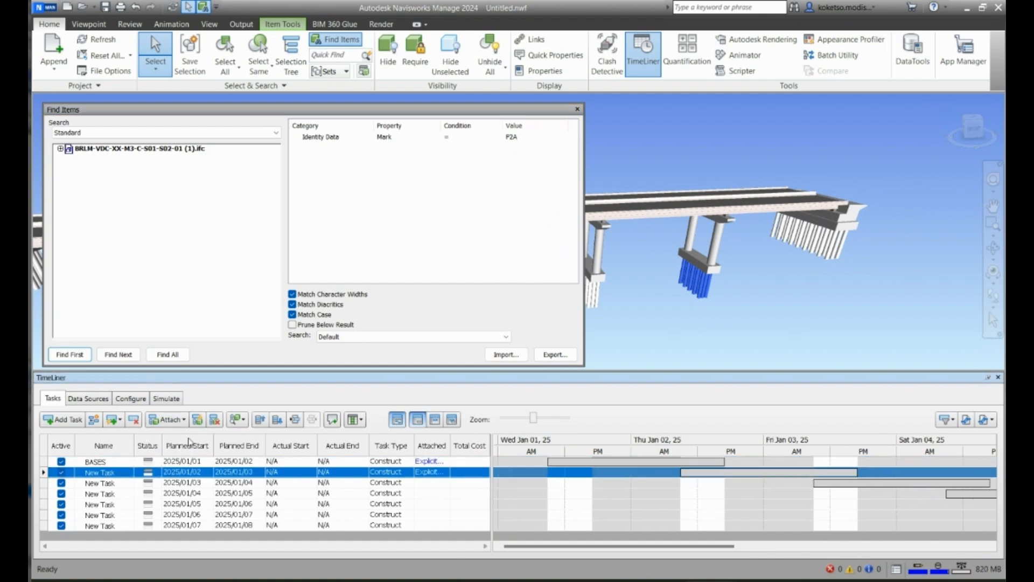
- Find all items with Mark P3A and attach the current selection to the task starting 2025/01/03
scroll(651, 260, up, 3)
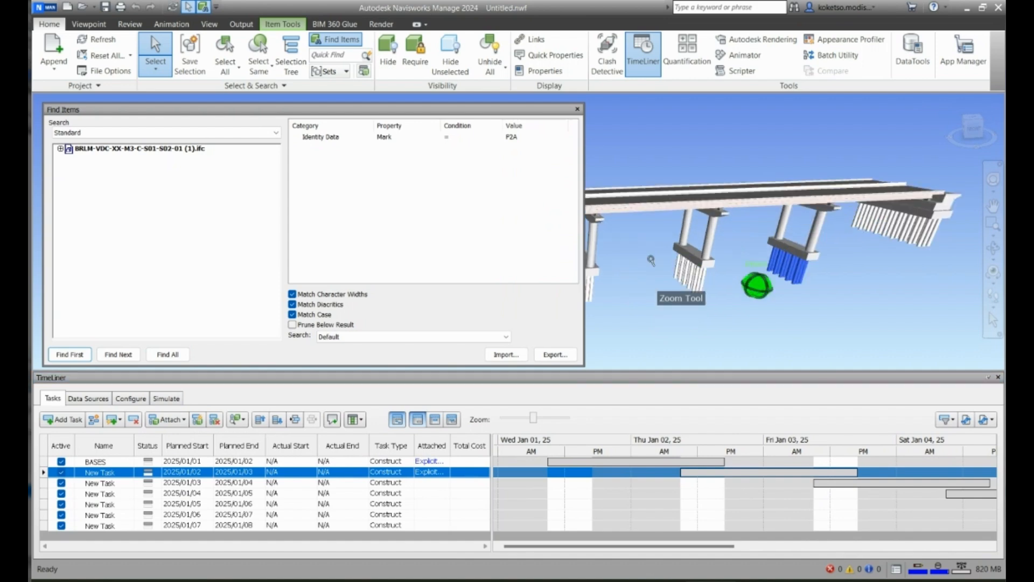
click(552, 138)
click(562, 137)
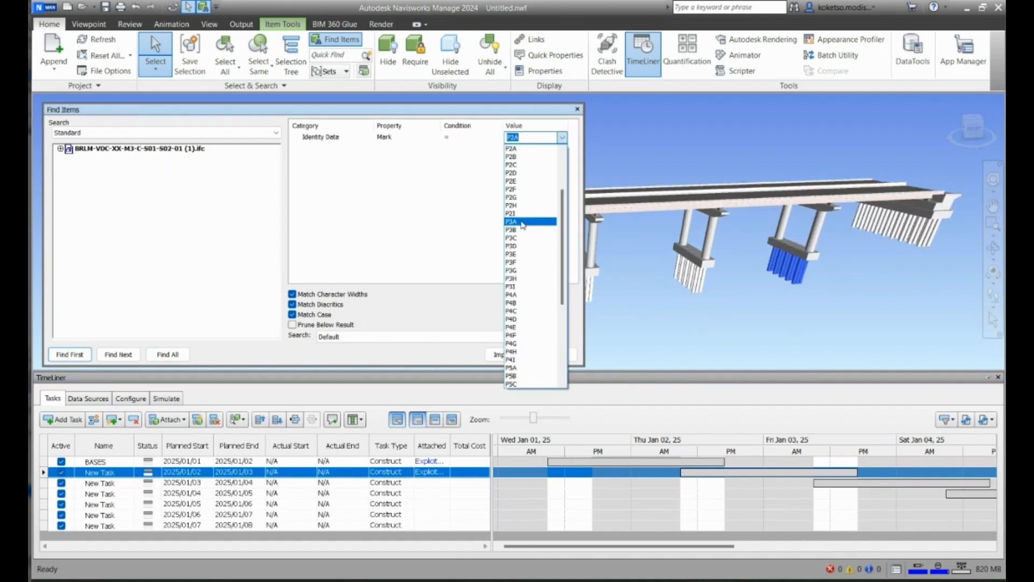
click(522, 222)
click(172, 357)
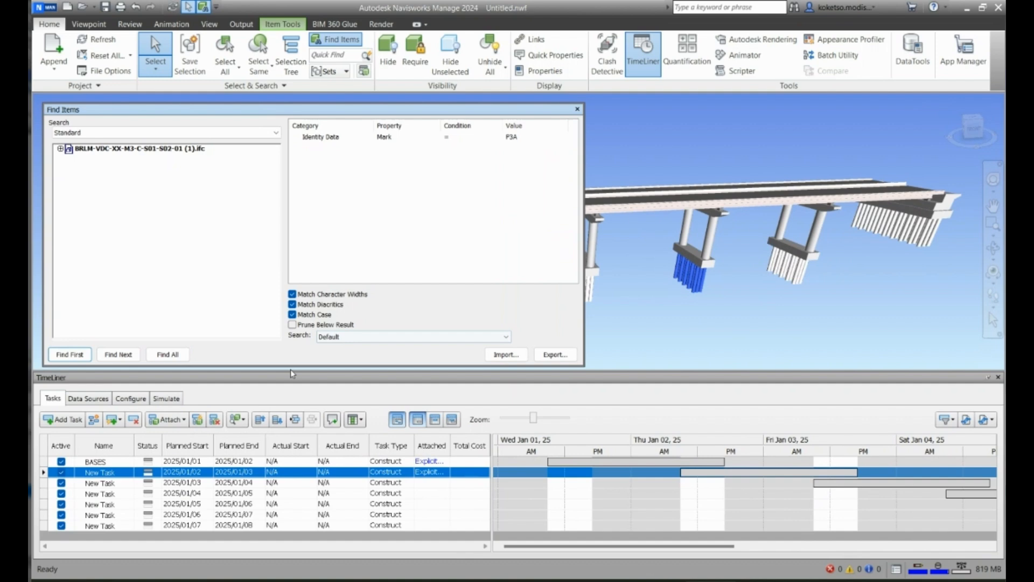
click(61, 484)
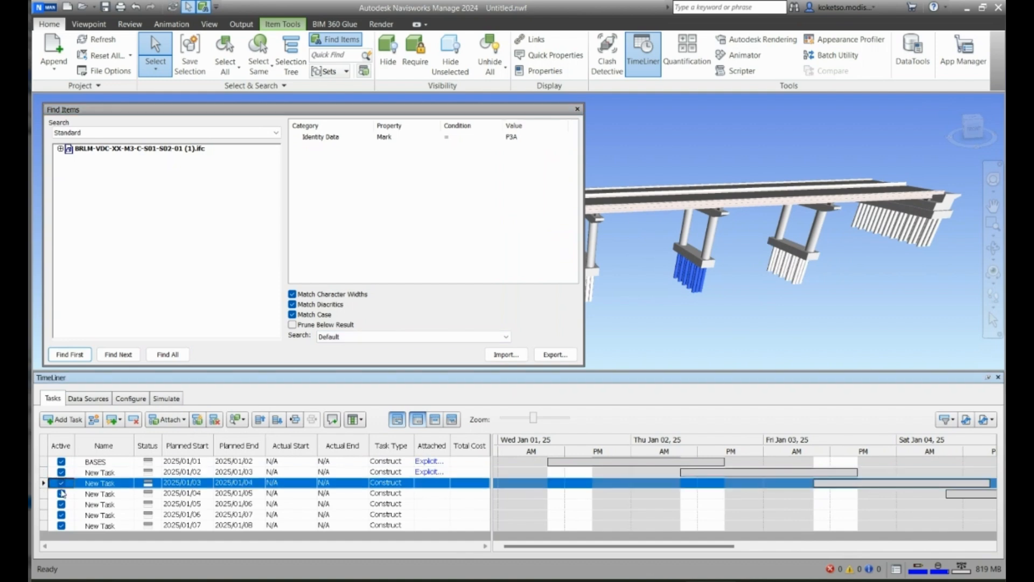
click(184, 419)
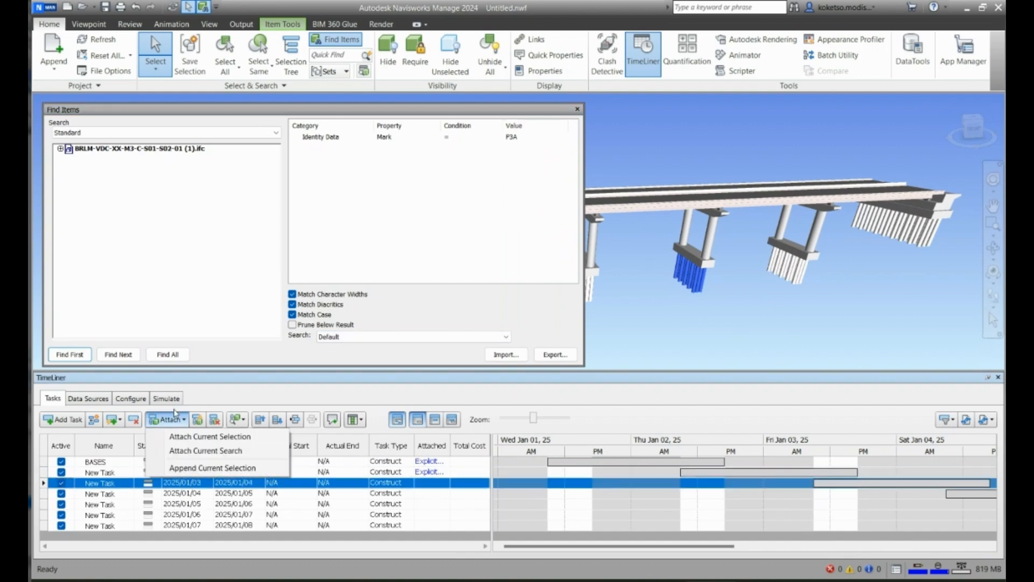
click(181, 437)
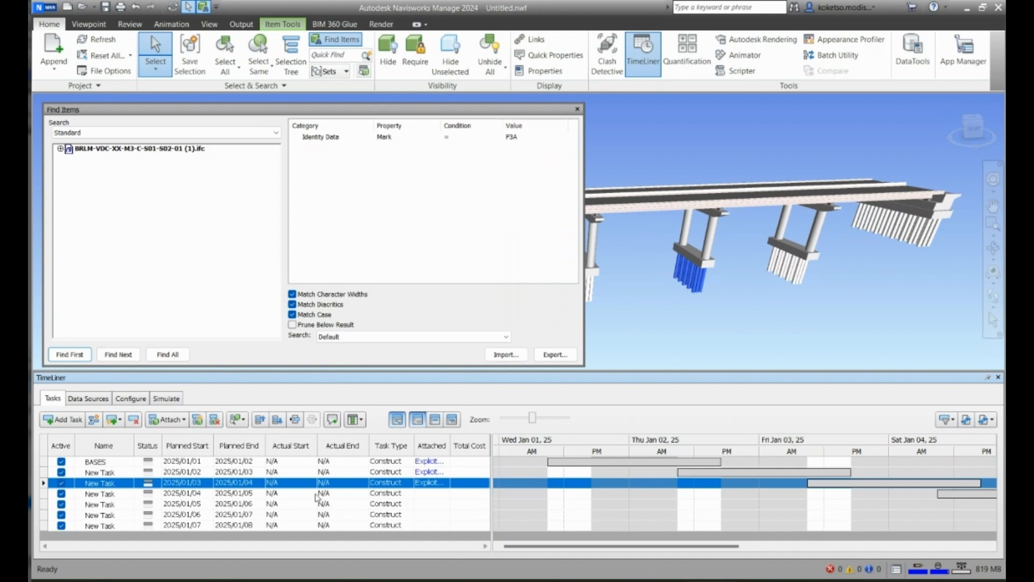
- Find all items with Mark P4A and attach the current selection to the task starting 2025/01/04
scroll(777, 263, down, 2)
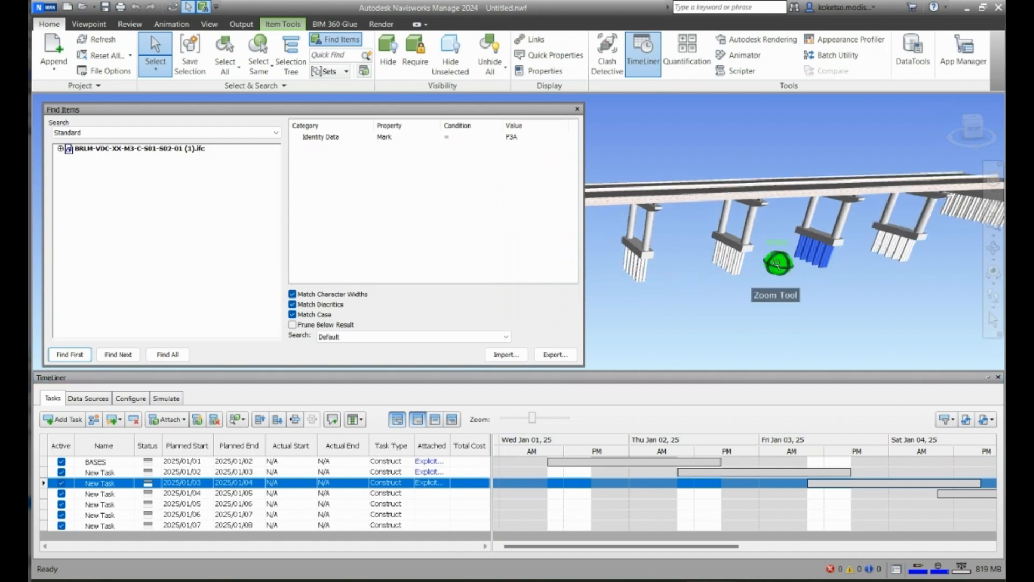
click(559, 139)
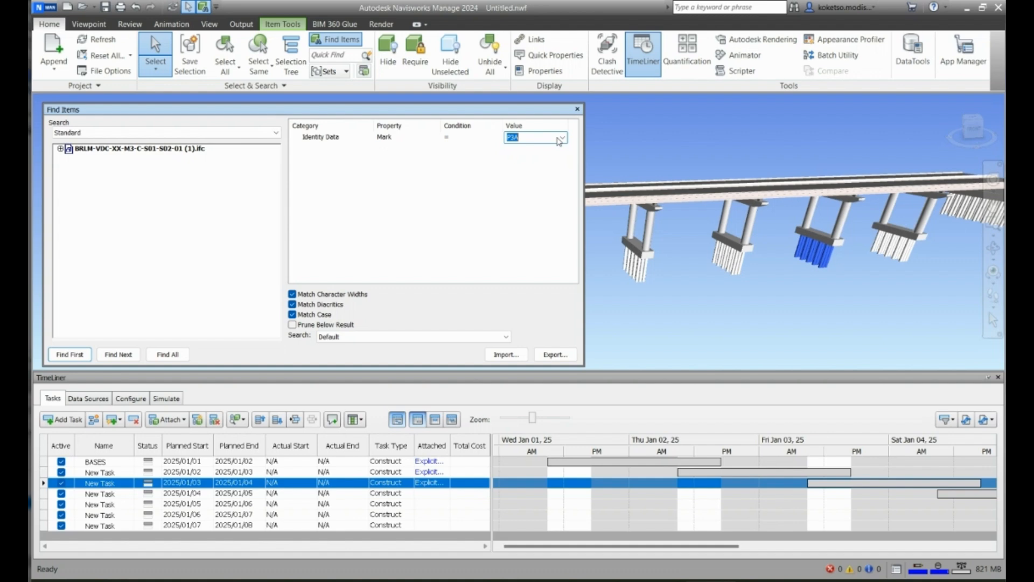
click(560, 138)
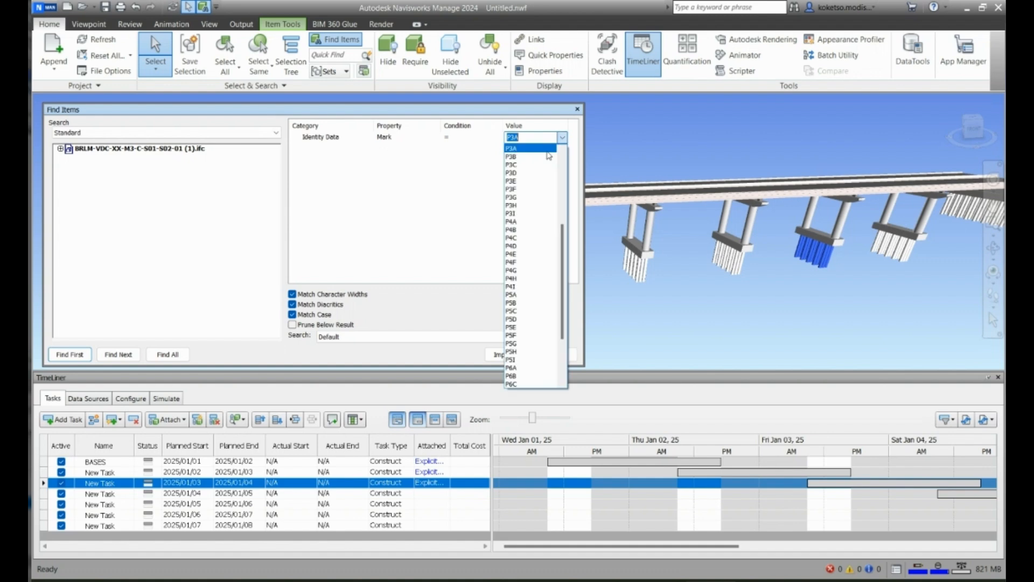
click(520, 230)
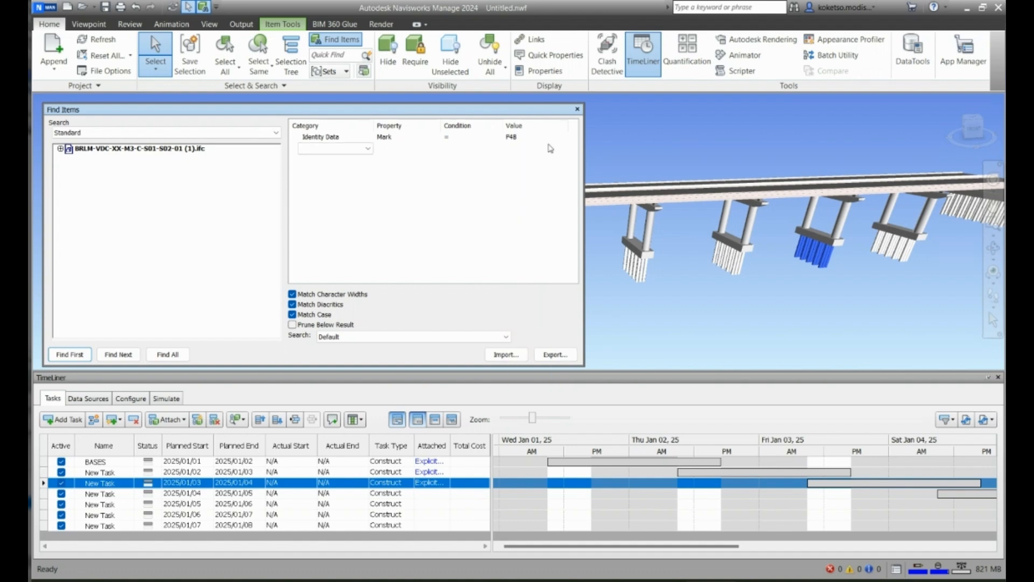
click(549, 138)
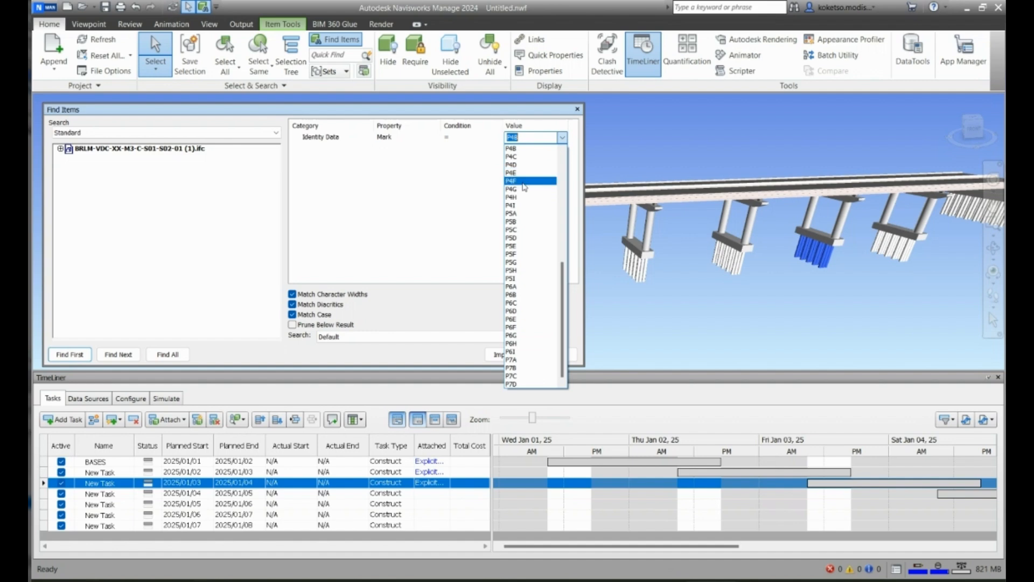
scroll(527, 172, up, 4)
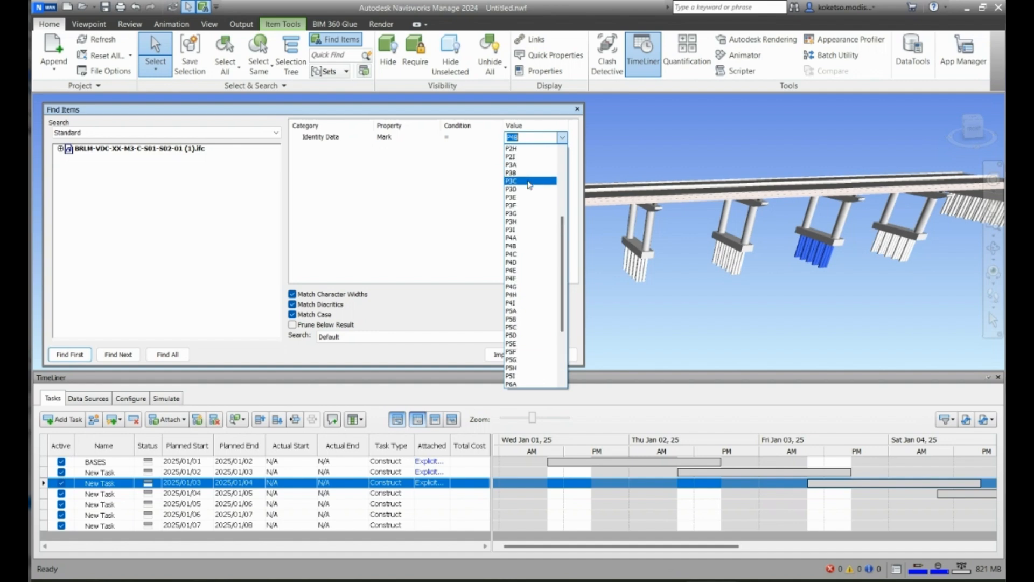
click(520, 238)
click(174, 355)
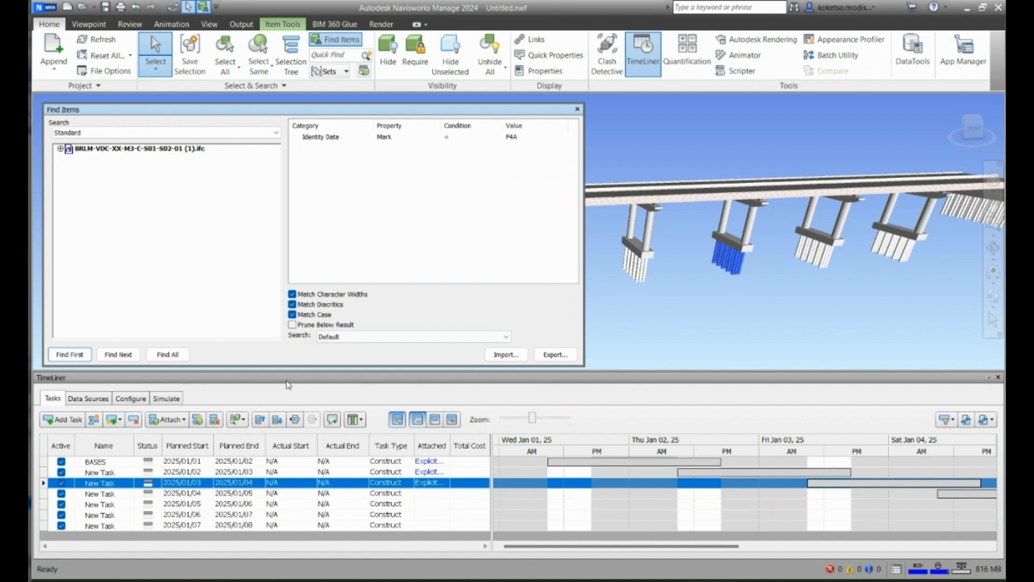
click(45, 493)
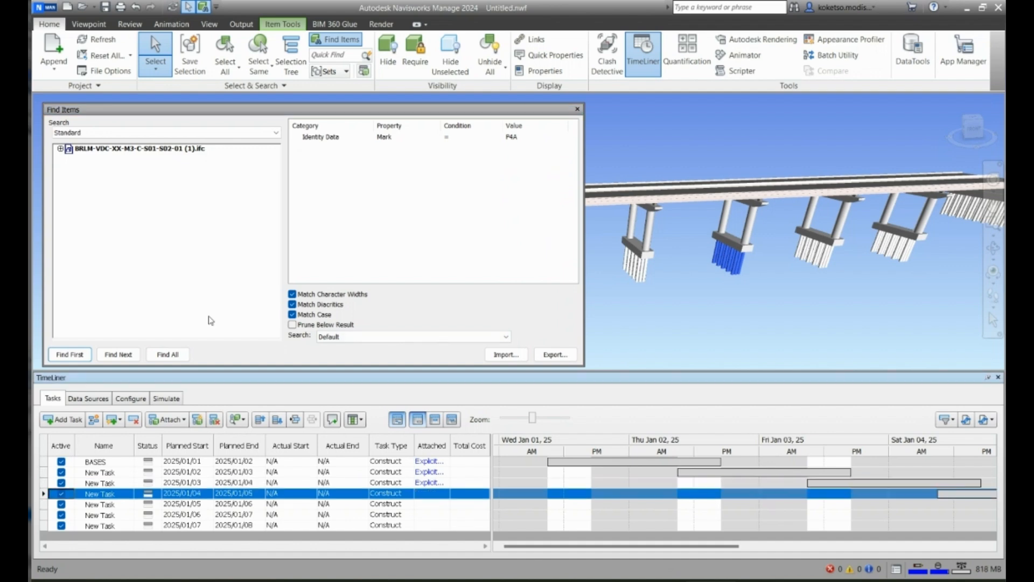
click(171, 421)
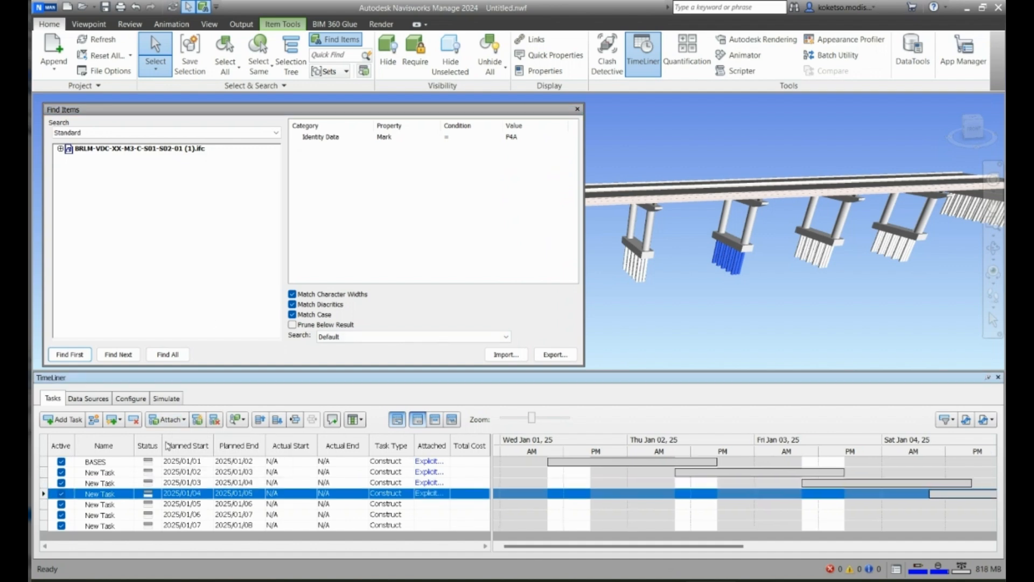
- Find all items with Mark P5A and attach the current selection to the task starting 2025/01/05
click(44, 504)
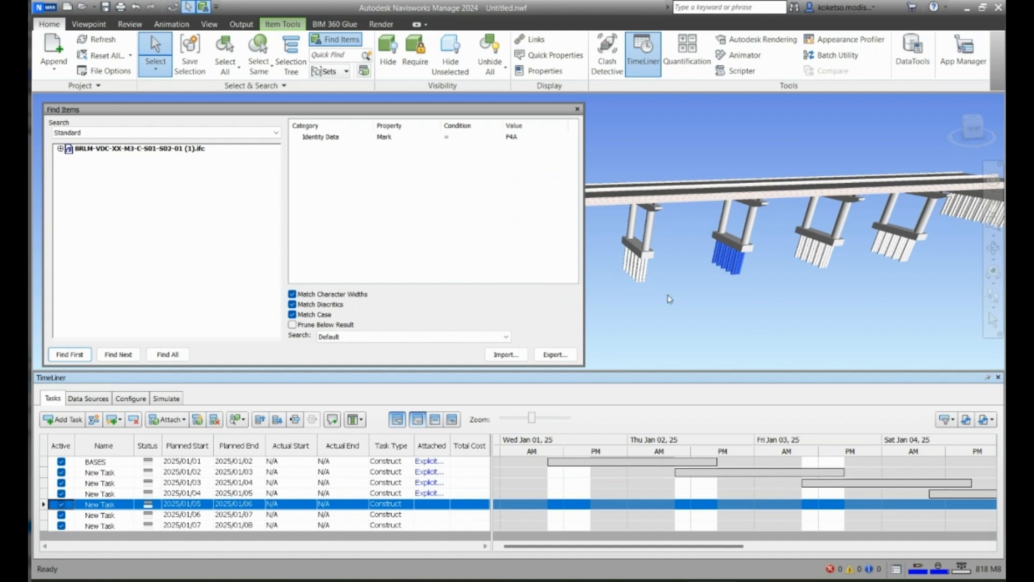
click(536, 140)
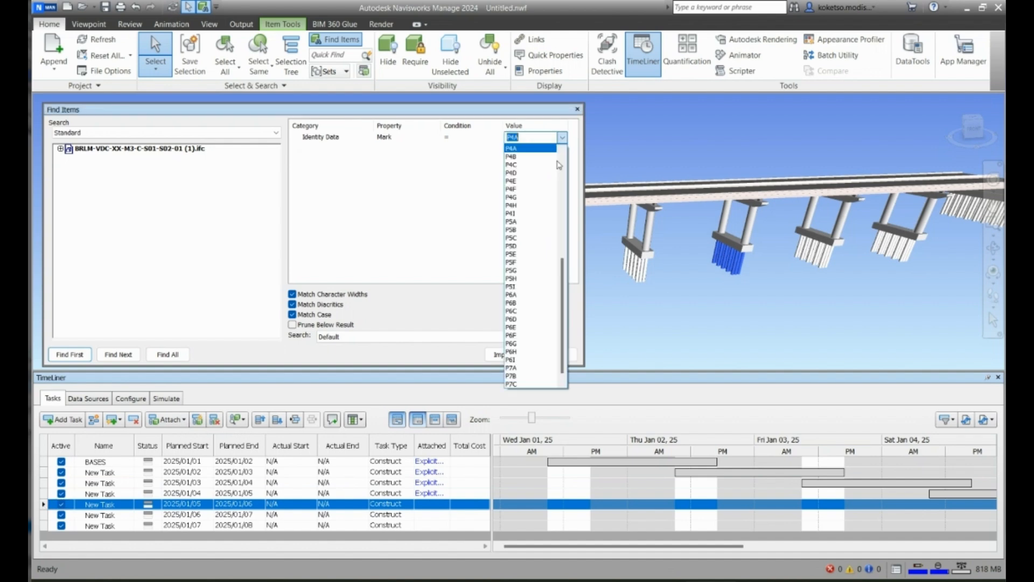
click(514, 247)
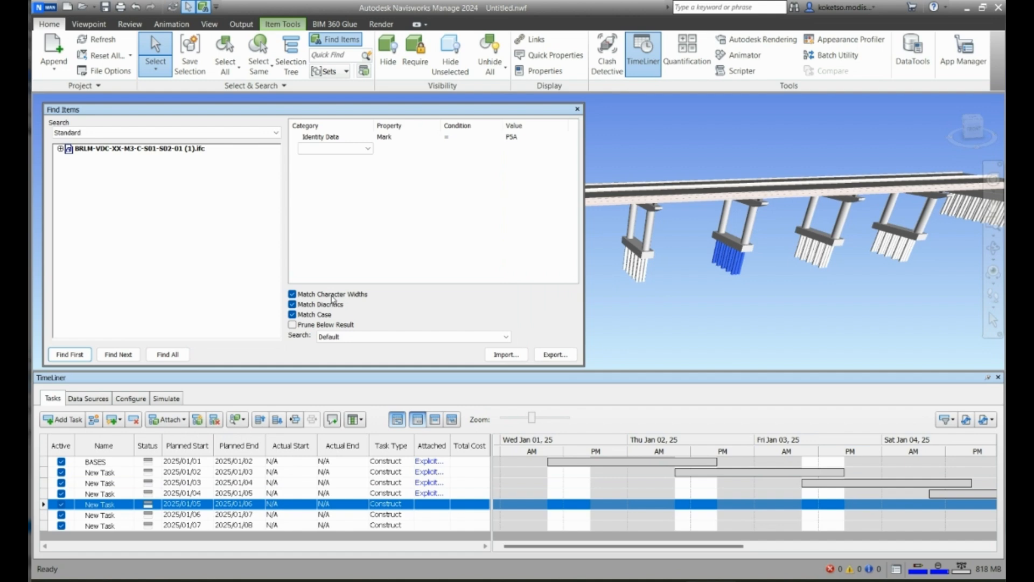
click(166, 356)
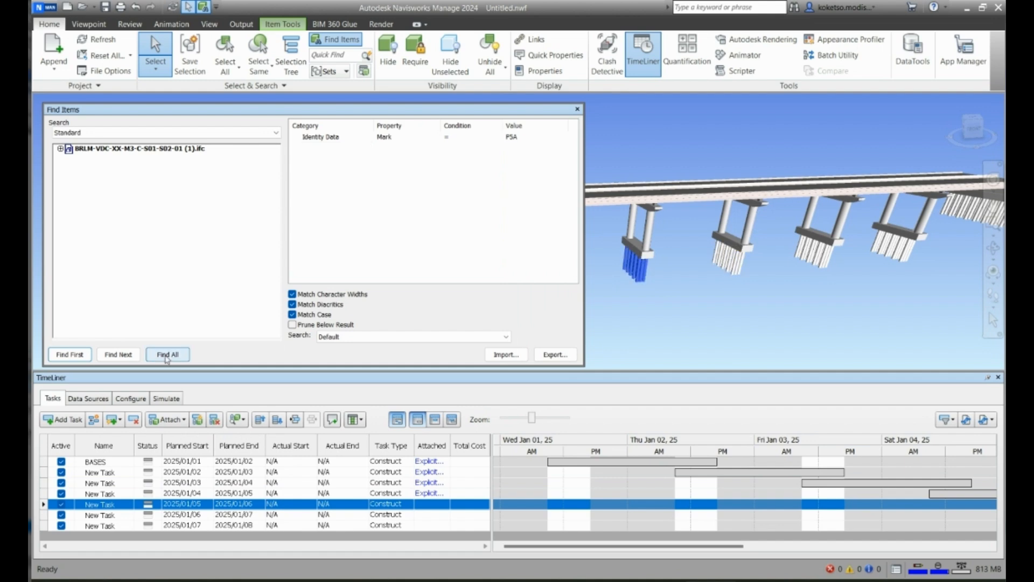
click(173, 423)
click(167, 436)
- Find all items with Mark P6A and attach the current selection to the task starting 2025/01/06
key(Down)
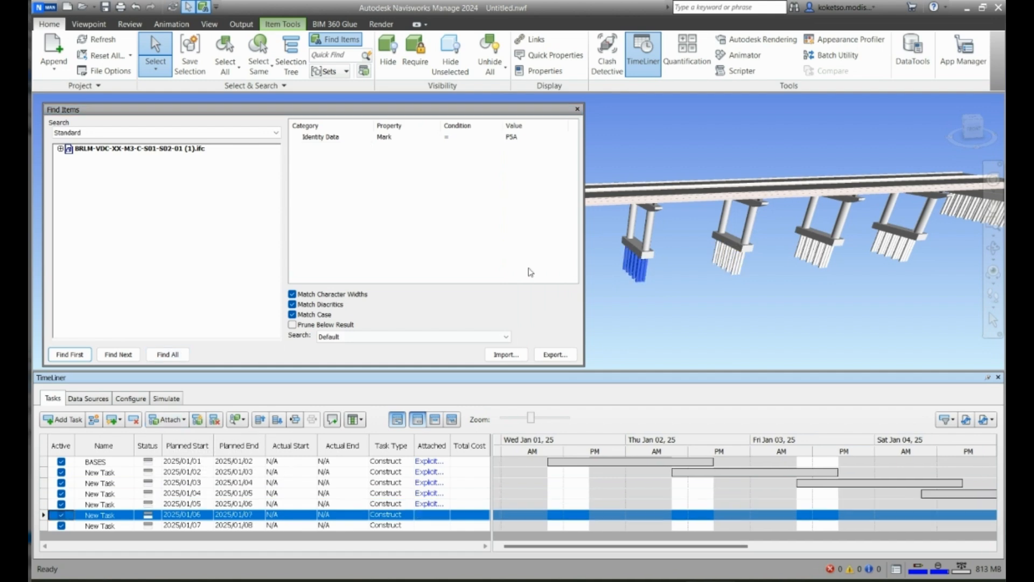
click(550, 138)
click(562, 137)
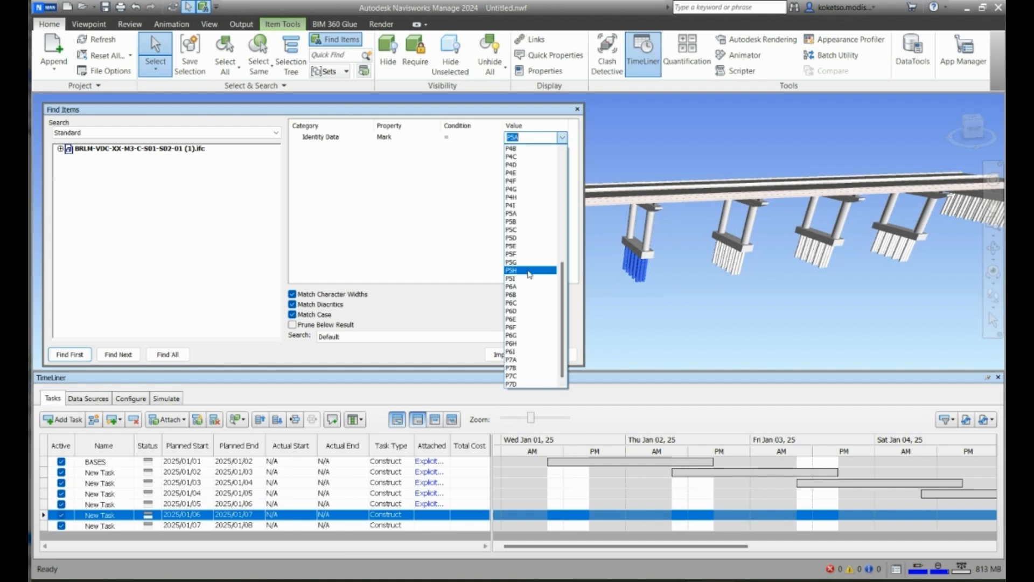
click(518, 287)
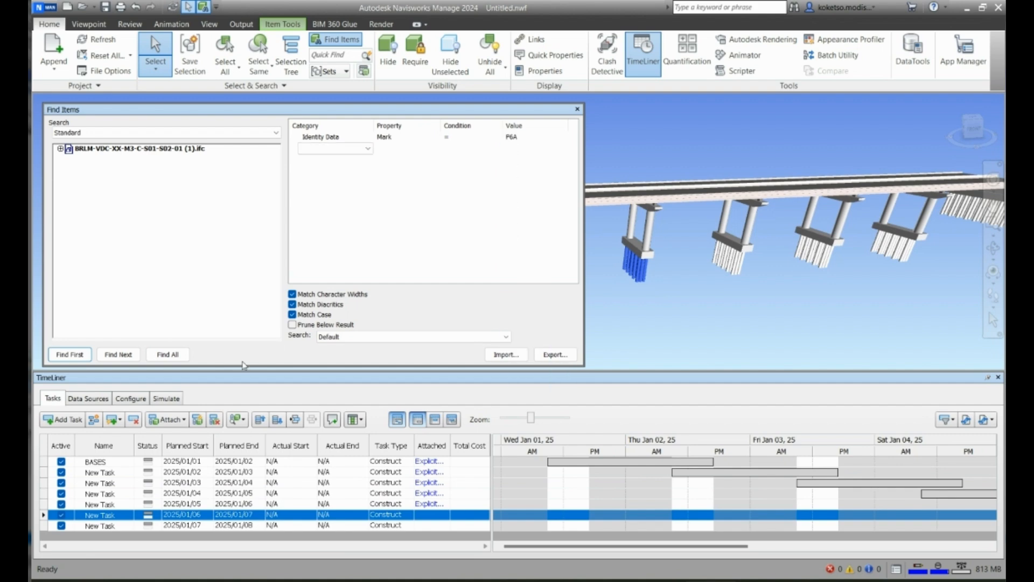
click(168, 354)
middle_drag(731, 337, 860, 305)
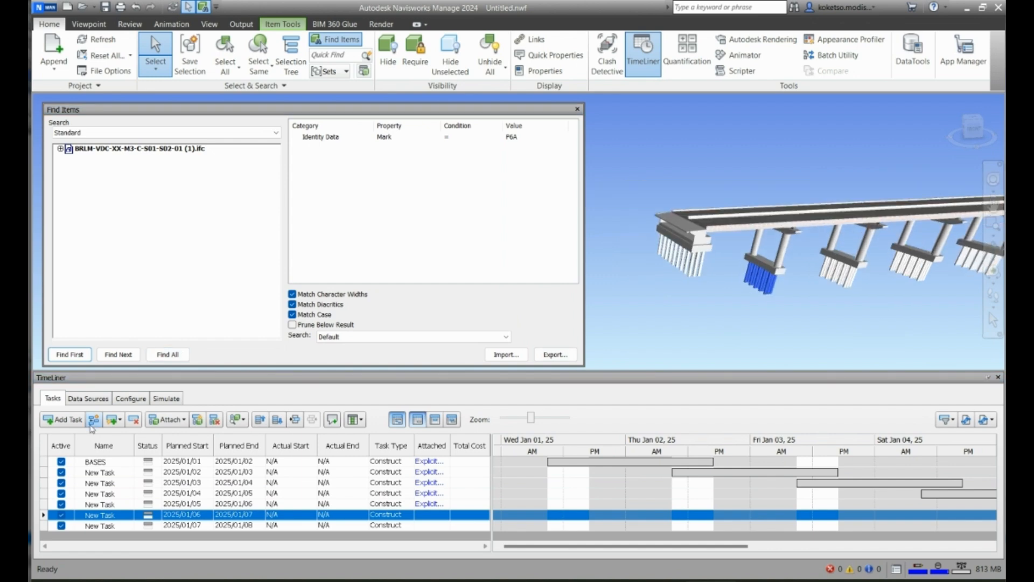
click(181, 420)
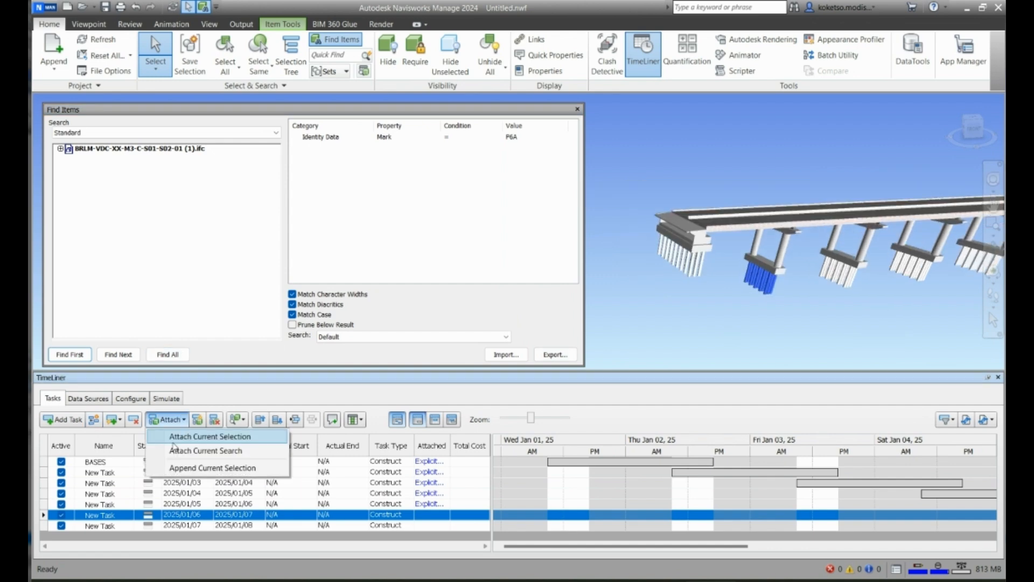
click(172, 437)
- Find all items with Mark P7A and attach the current selection to the task starting 2025/01/07
click(46, 526)
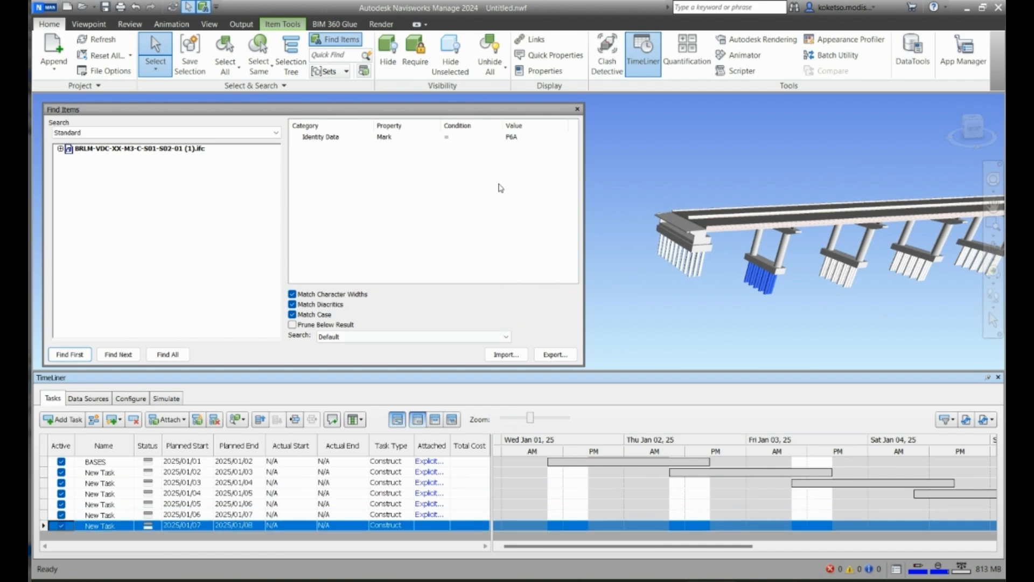
click(564, 138)
click(563, 138)
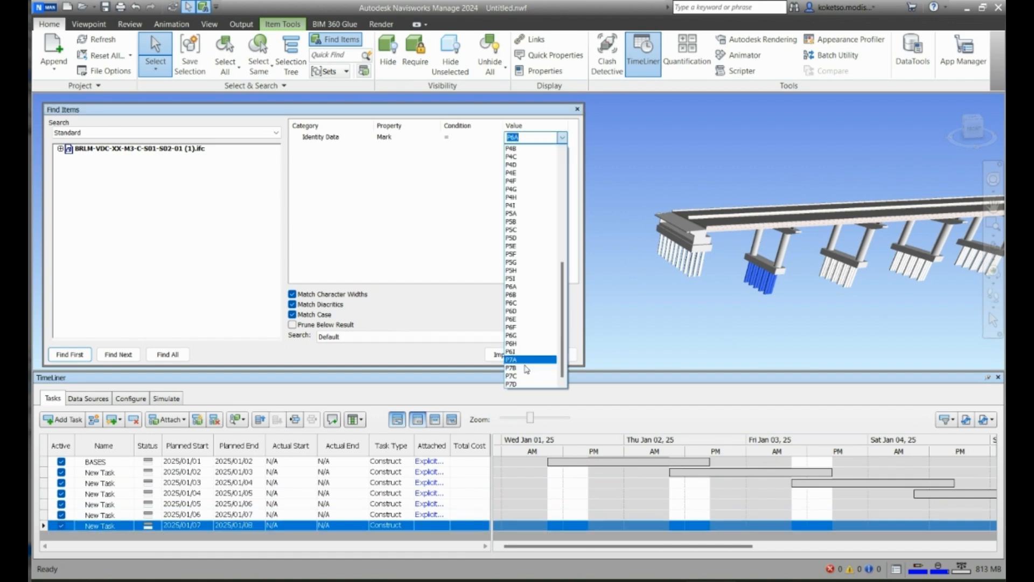
click(520, 359)
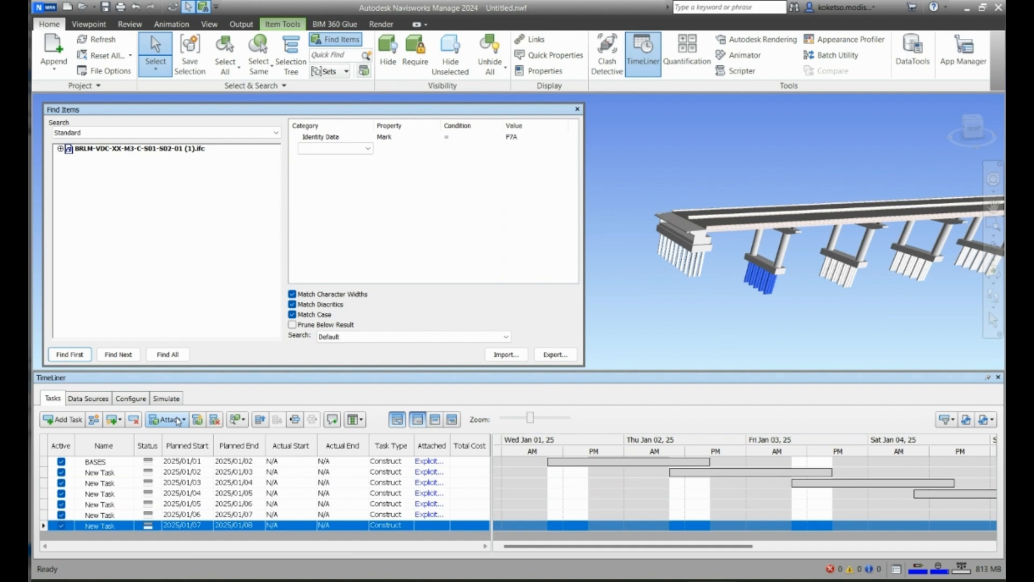
click(181, 358)
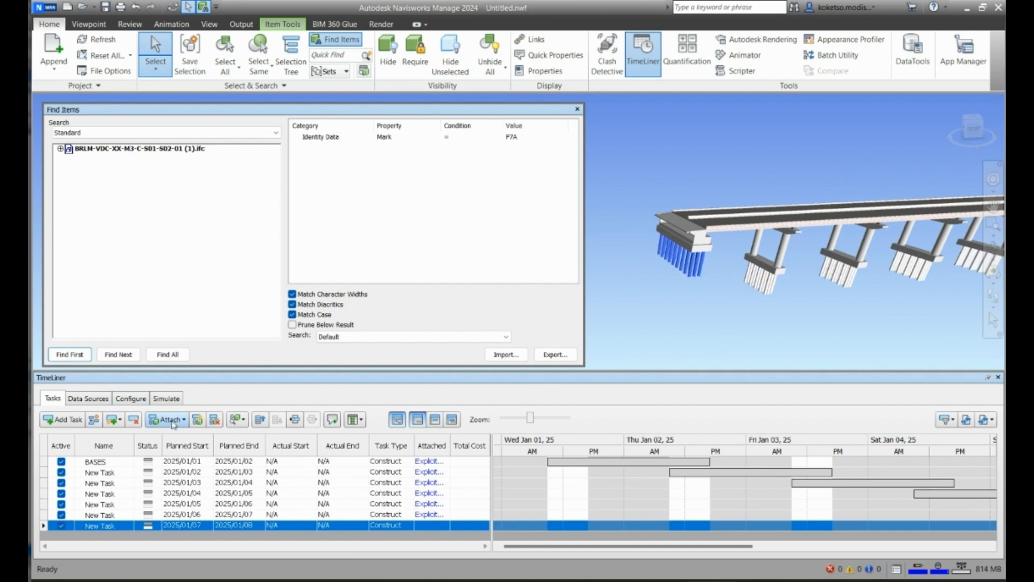
click(173, 421)
click(183, 437)
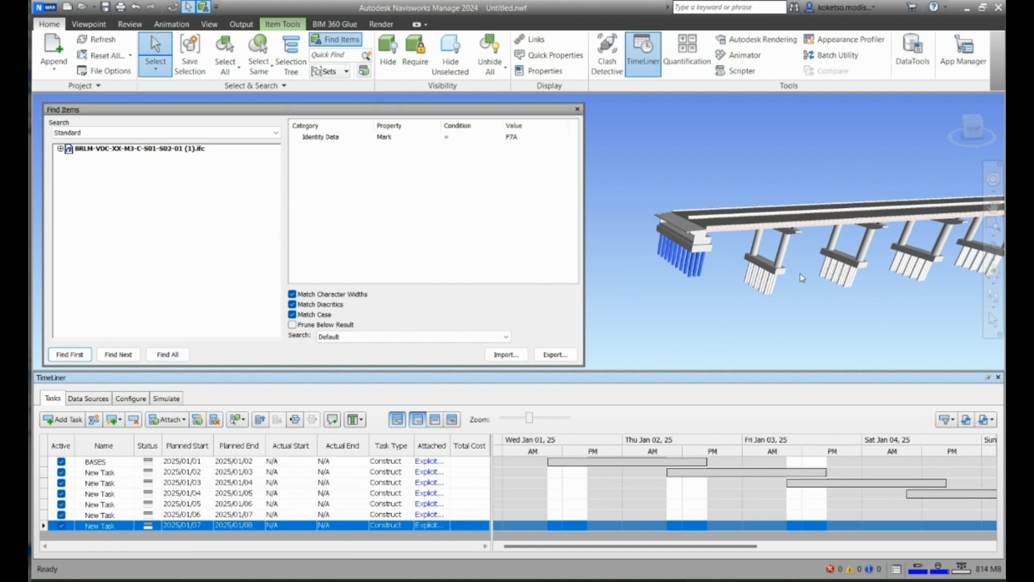
- Clear the selection, close the item search, and frame the whole bridge in the view
click(802, 278)
scroll(800, 280, down, 3)
middle_drag(740, 323, 634, 320)
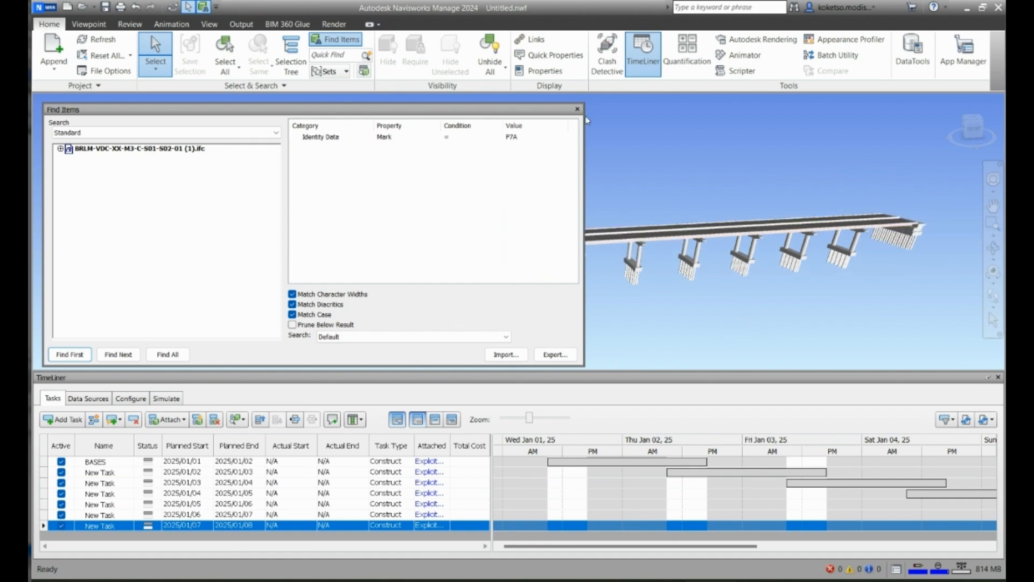
click(577, 109)
scroll(570, 290, up, 2)
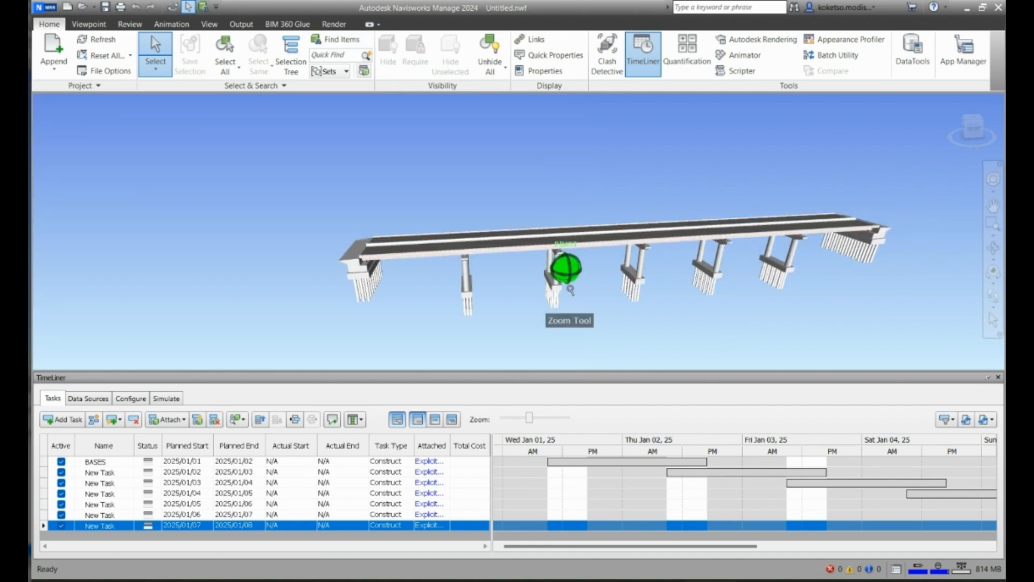
shift+middle_drag(570, 290, 585, 293)
click(169, 398)
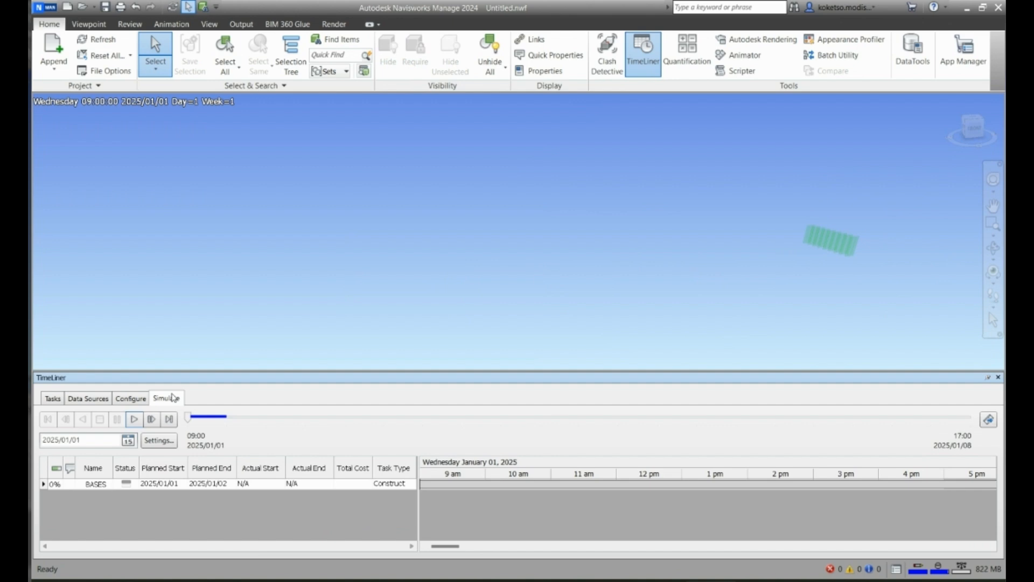
click(164, 442)
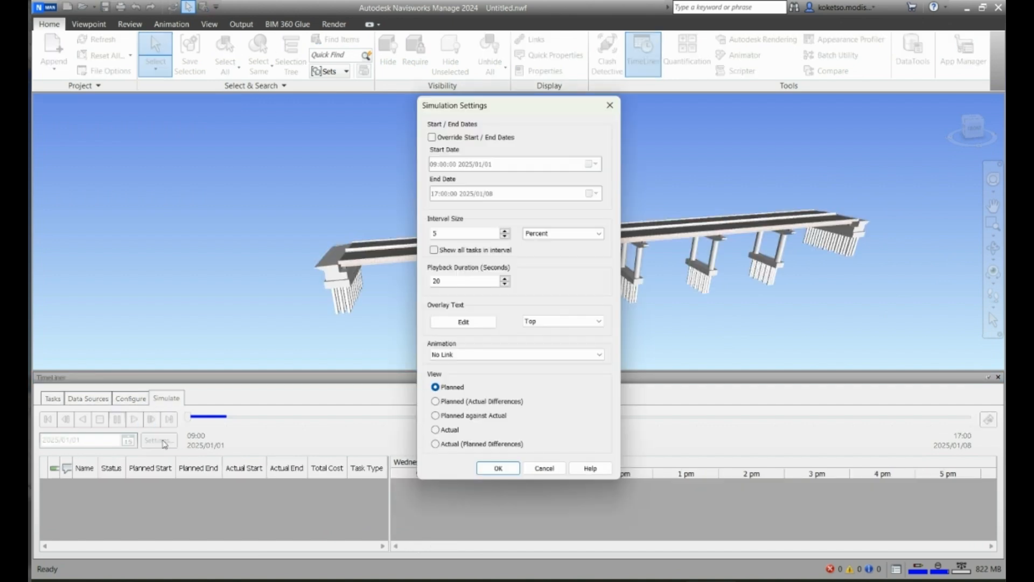
click(432, 137)
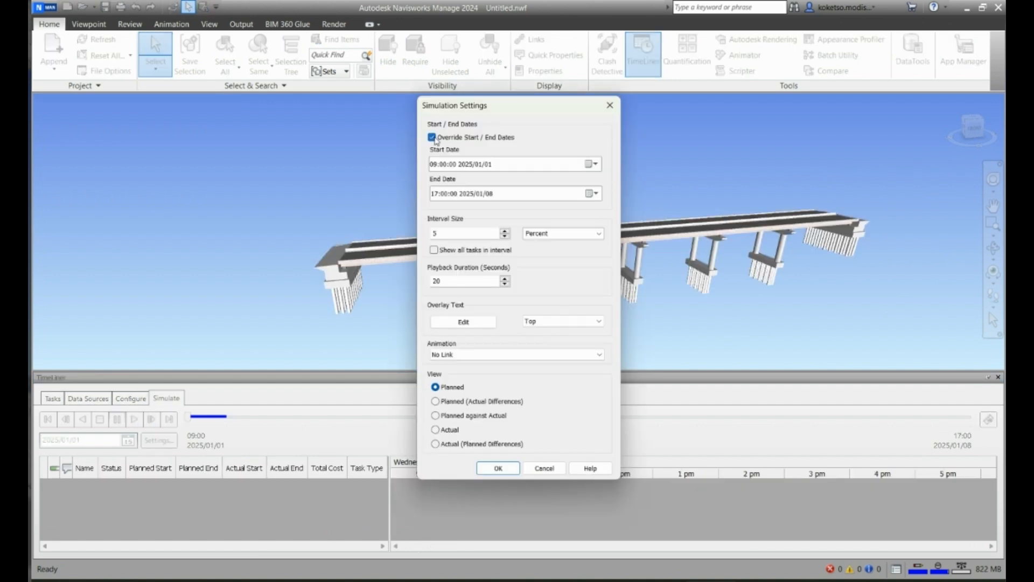
click(594, 165)
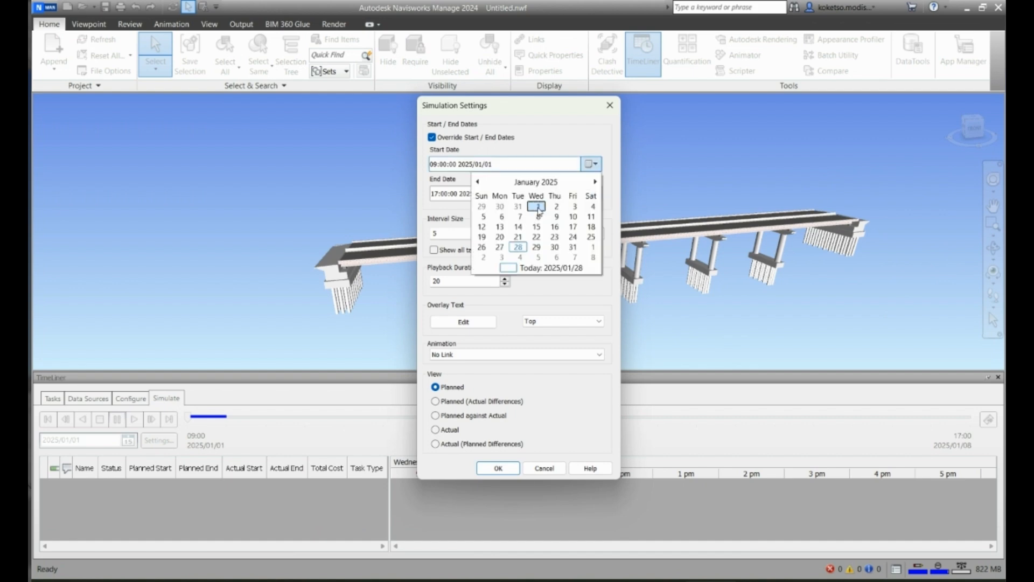
click(520, 207)
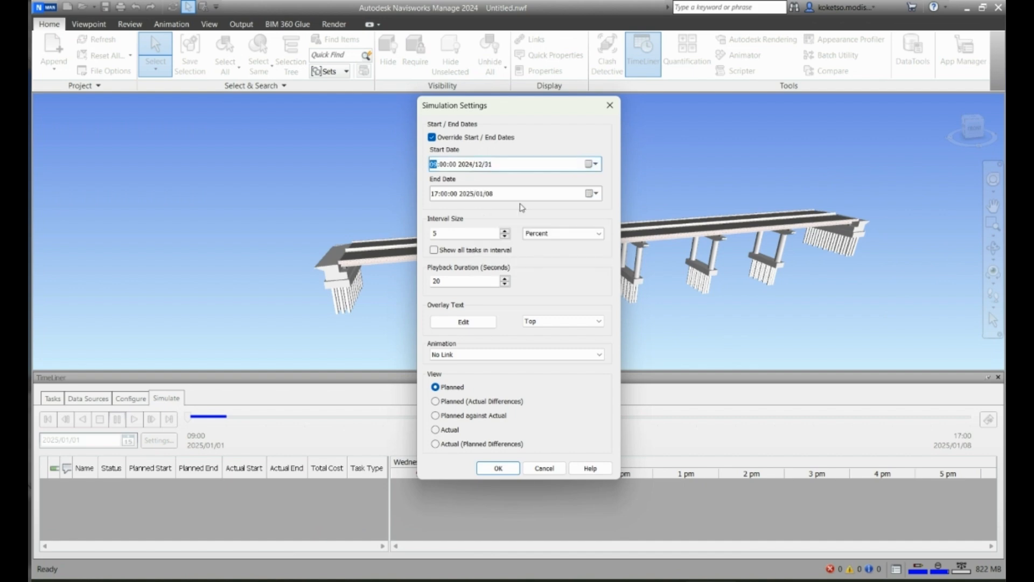
click(594, 193)
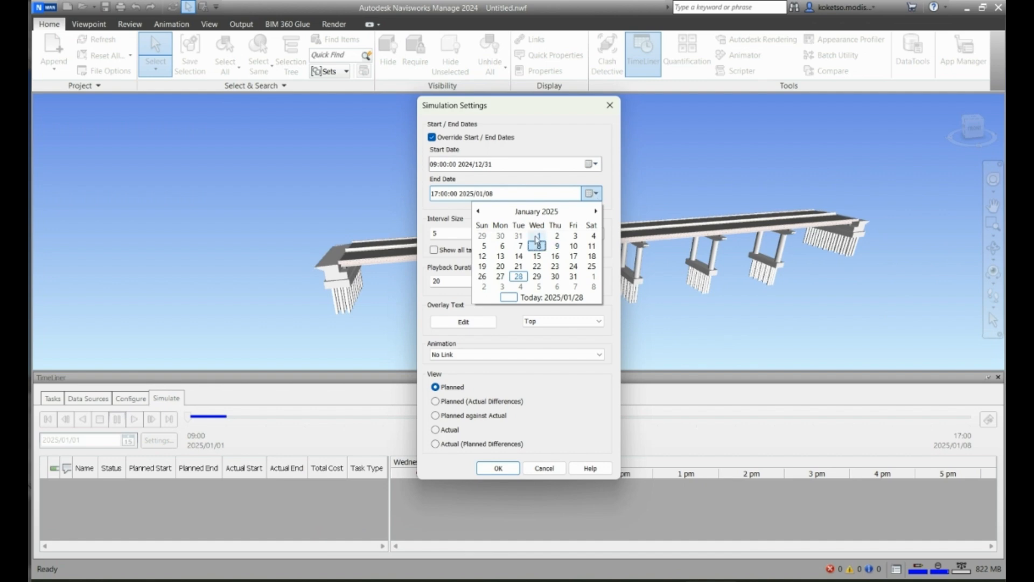
click(388, 293)
key(Return)
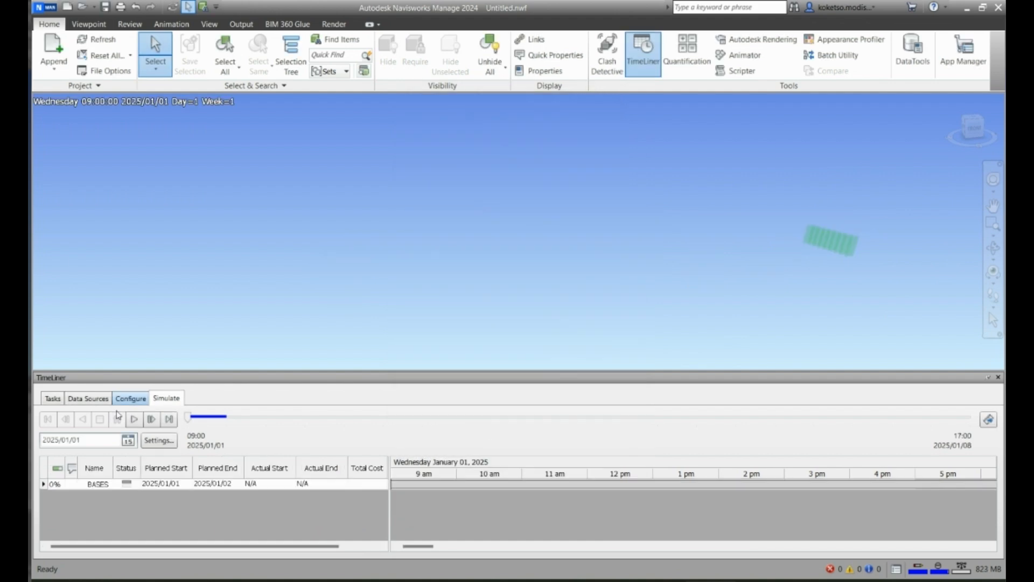
click(60, 398)
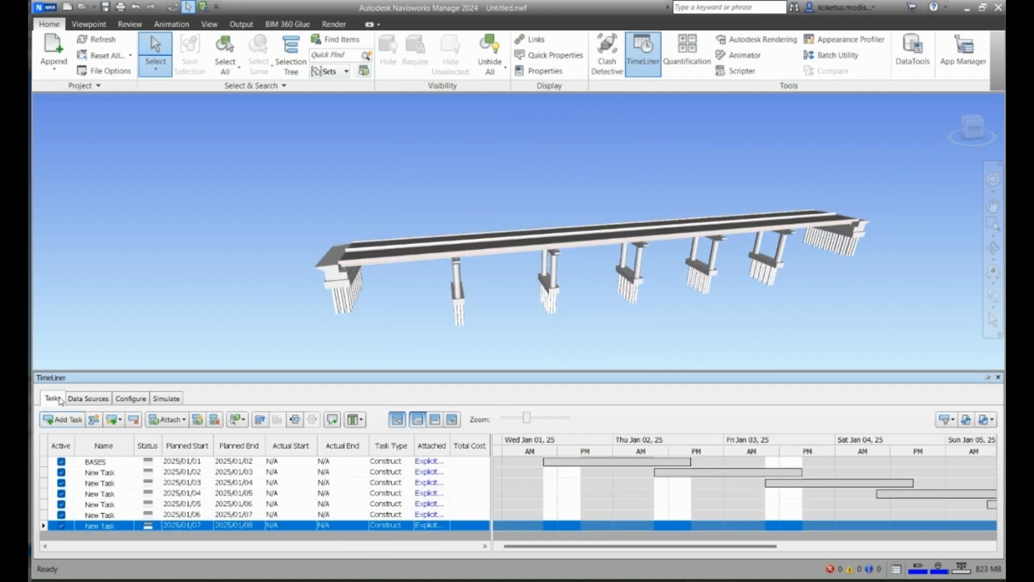
- Override the simulation's start and end dates with 2024/12/31 and 2025/01/09, and set the playback duration to 25 seconds
click(166, 399)
click(158, 441)
click(496, 138)
click(591, 164)
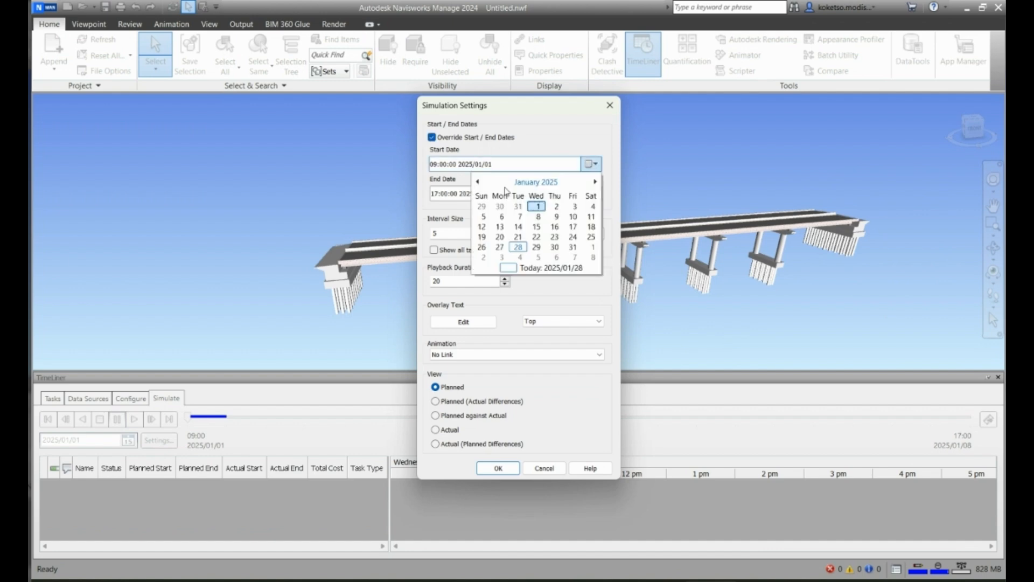
click(518, 207)
click(592, 193)
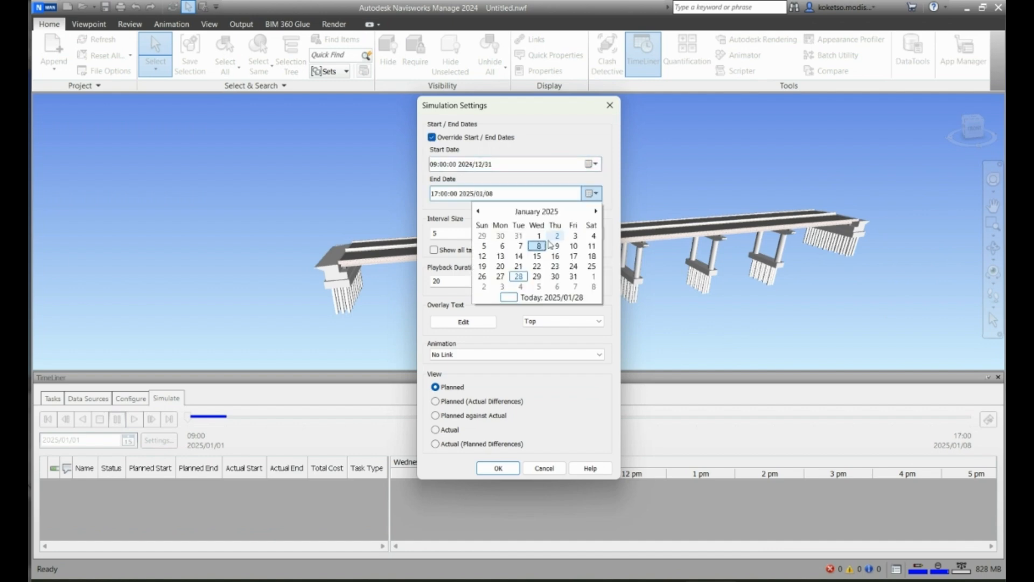
click(558, 246)
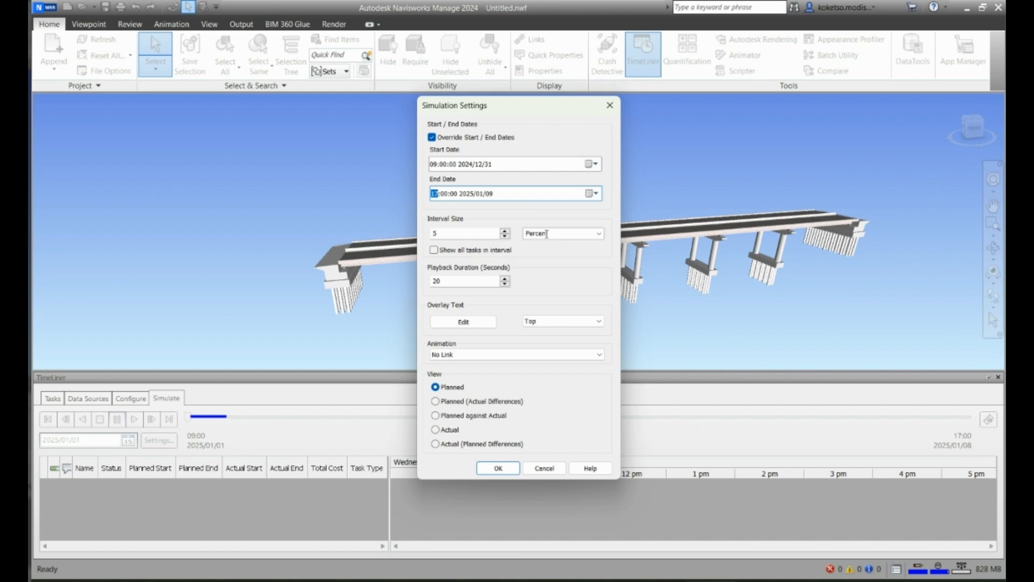
click(447, 282)
drag(446, 282, 420, 285)
text(25)
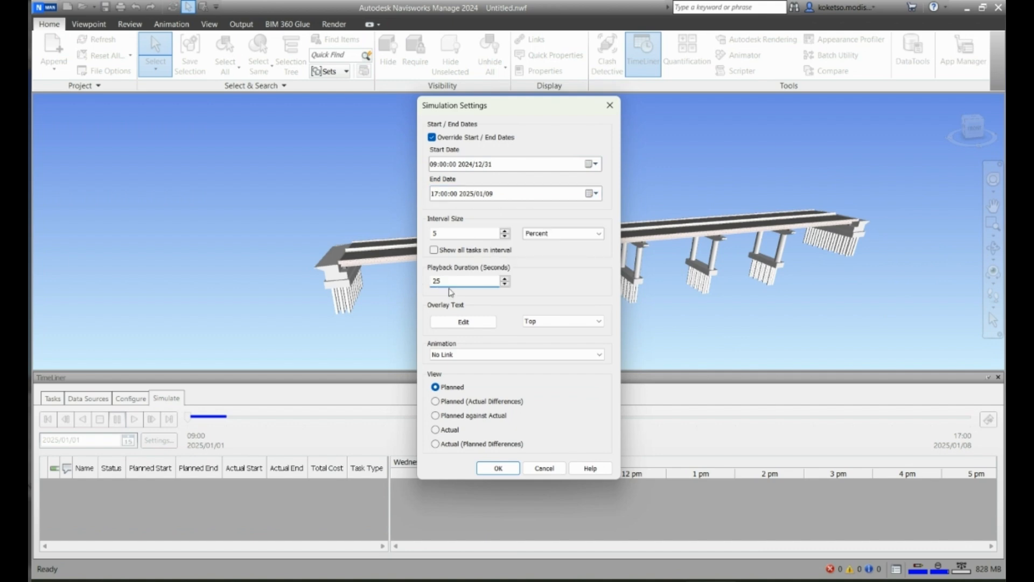
click(498, 468)
- Play the simulation through to its end and inspect how the piles appear along the whole bridge
click(134, 419)
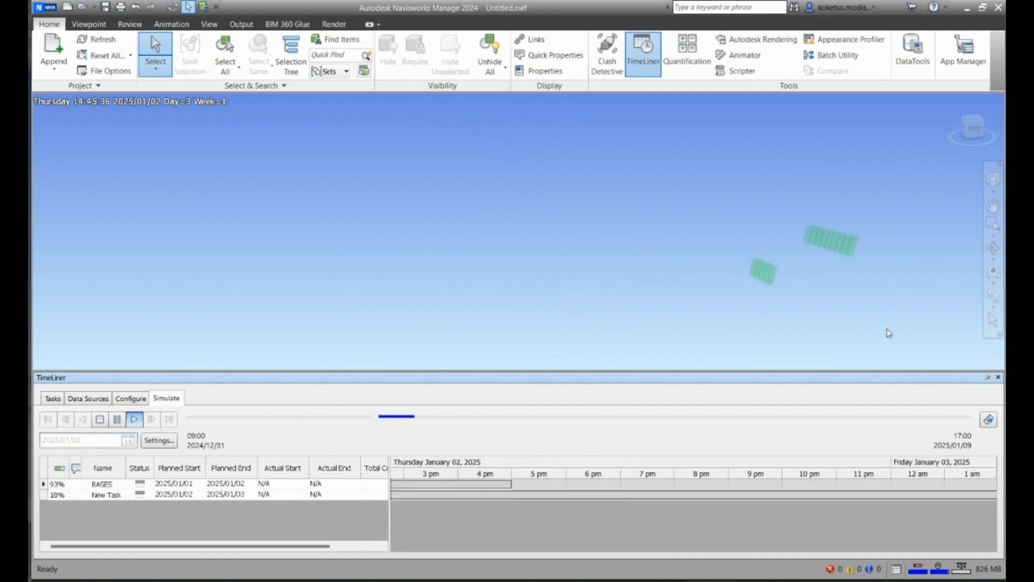
middle_drag(847, 330, 801, 322)
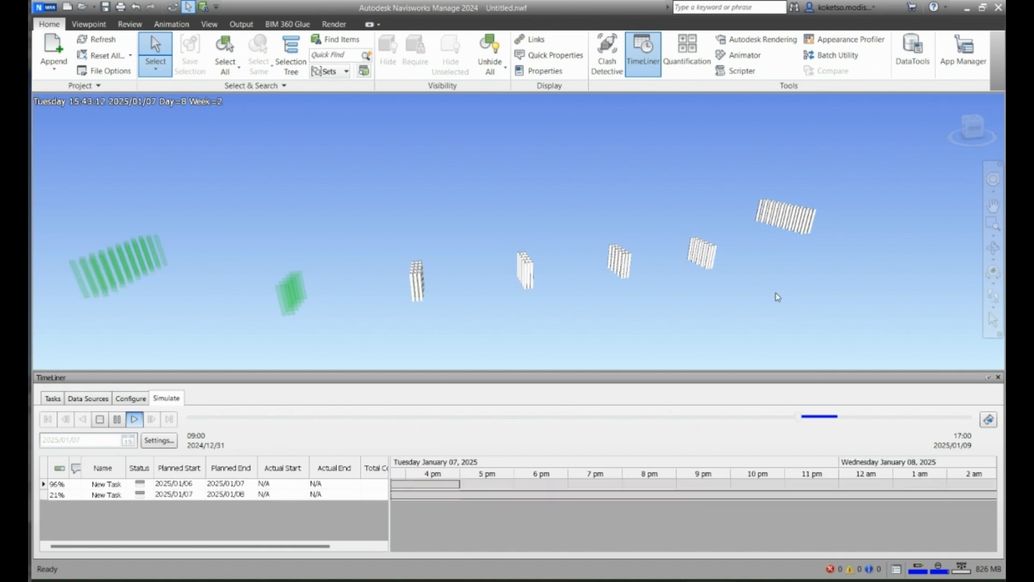
scroll(709, 315, down, 2)
drag(707, 312, 814, 317)
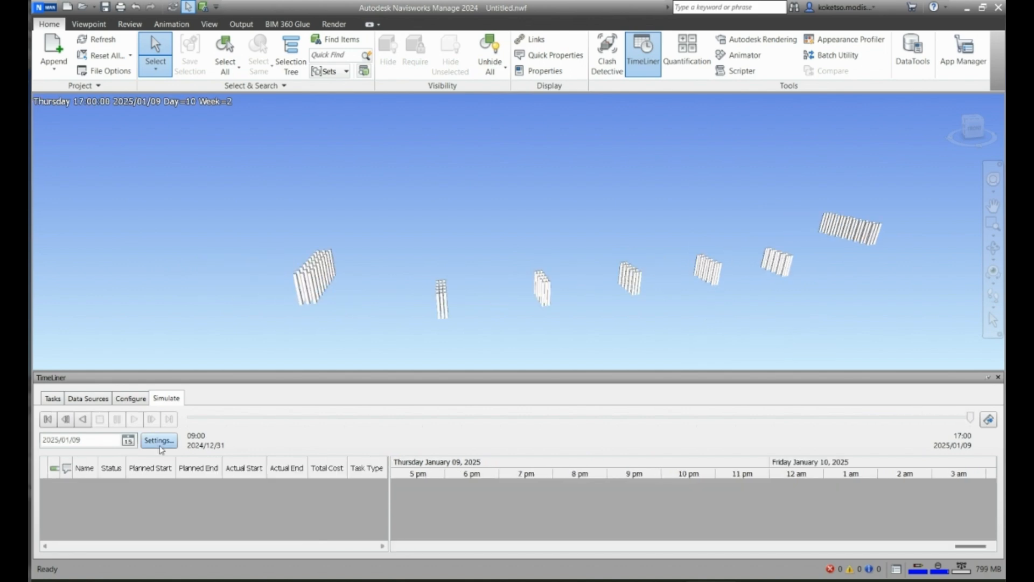
- Set the simulation's playback duration to 20 seconds and apply the settings
click(160, 450)
click(450, 280)
key(BackSpace)
text(0)
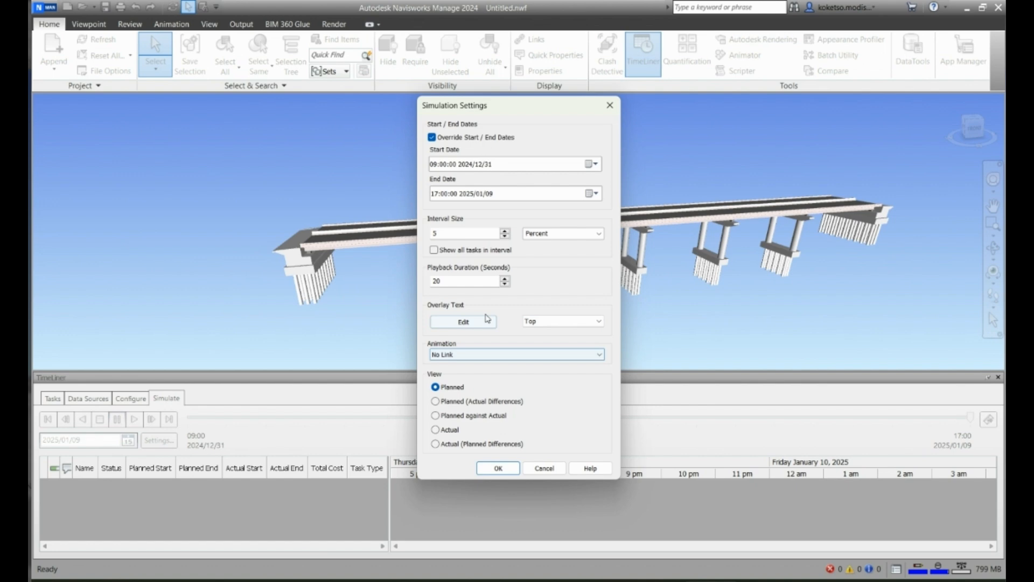
click(499, 468)
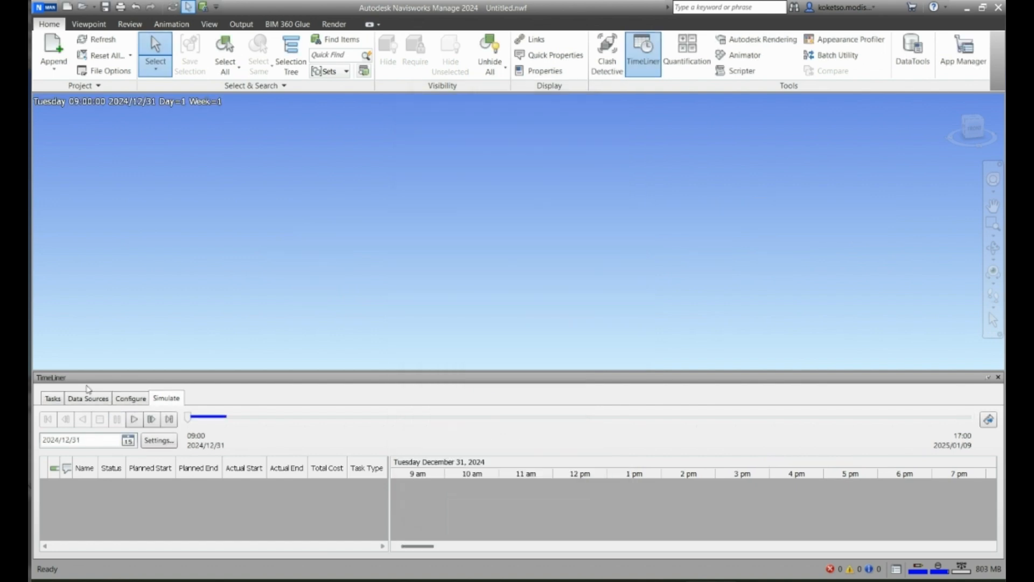
- Add seven new tasks at the end of the TimeLiner task list
click(52, 398)
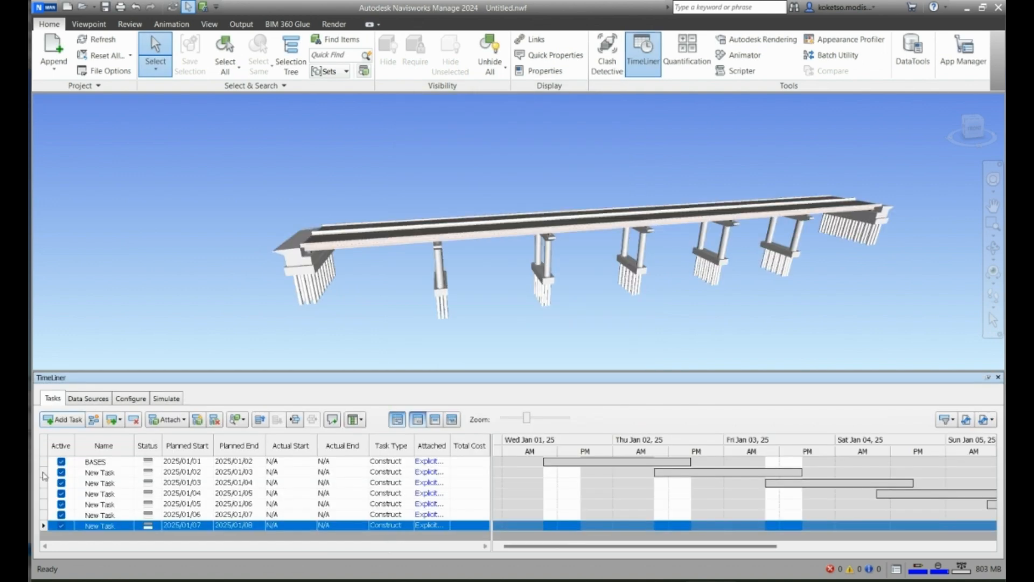
click(73, 425)
click(74, 425)
click(73, 425)
click(74, 425)
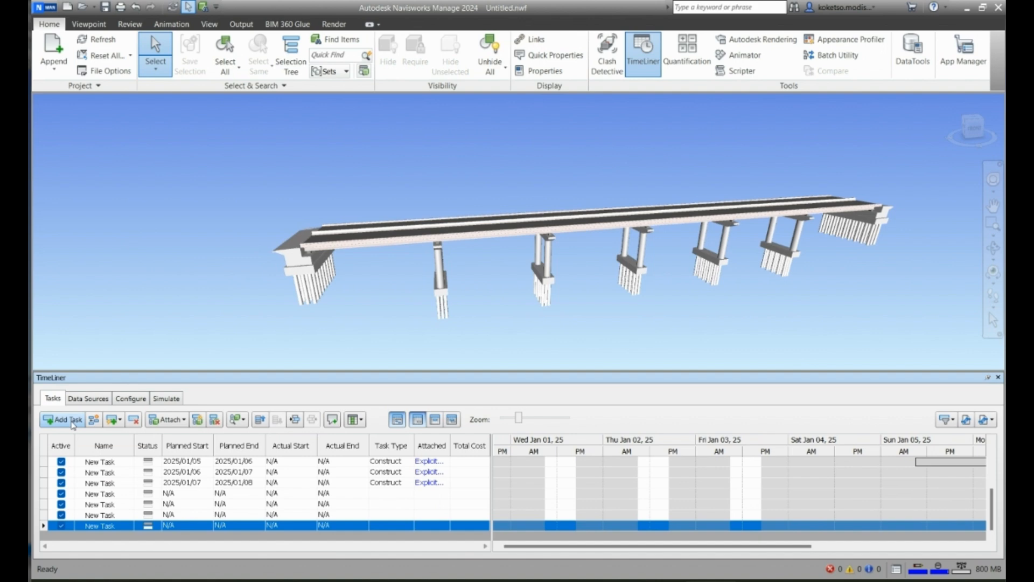
click(74, 425)
click(74, 425)
click(74, 425)
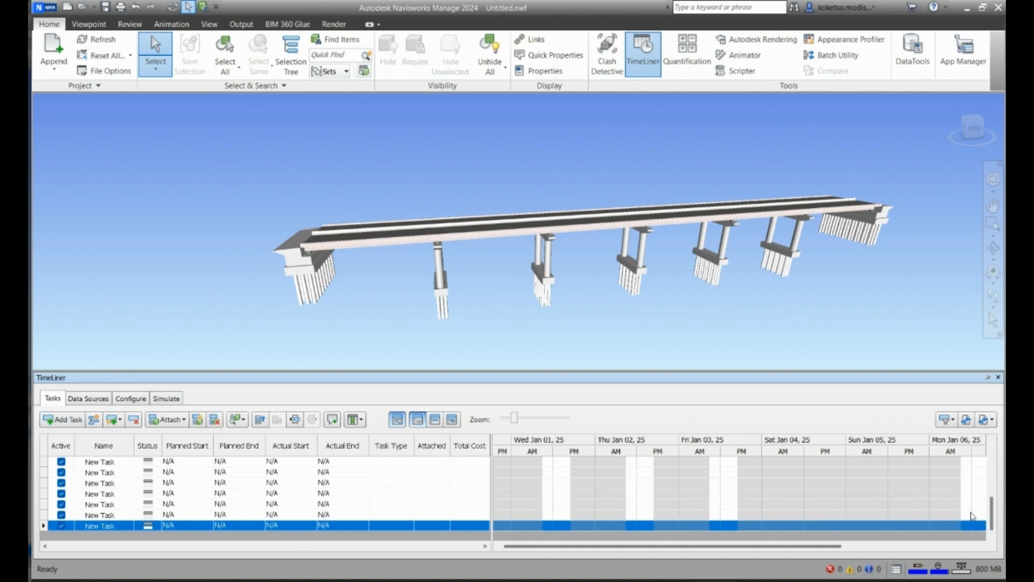
- Set the first undated task's planned start to 2025/01/08 and planned end to 2025/01/09
scroll(997, 513, up, 1)
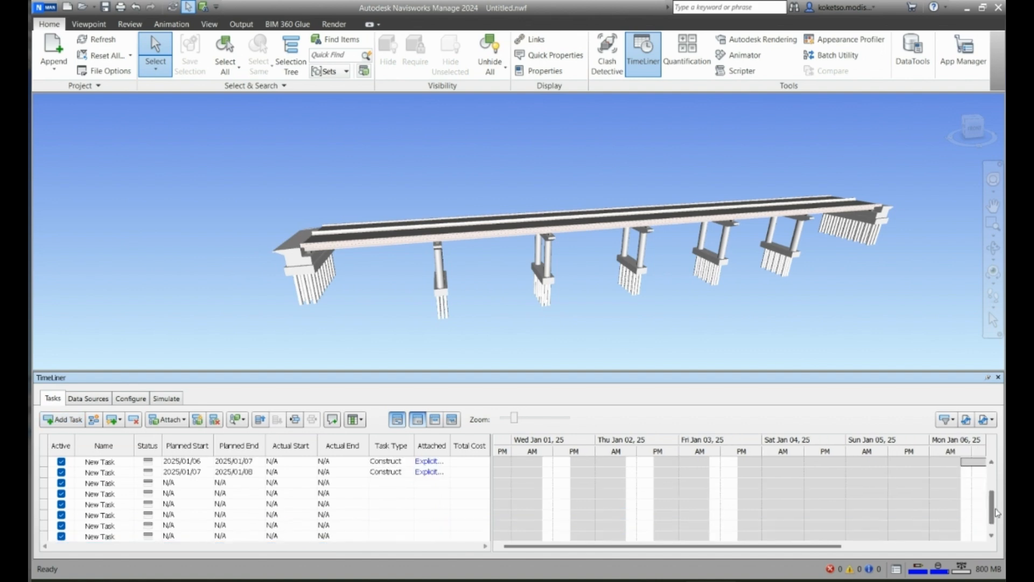
click(41, 483)
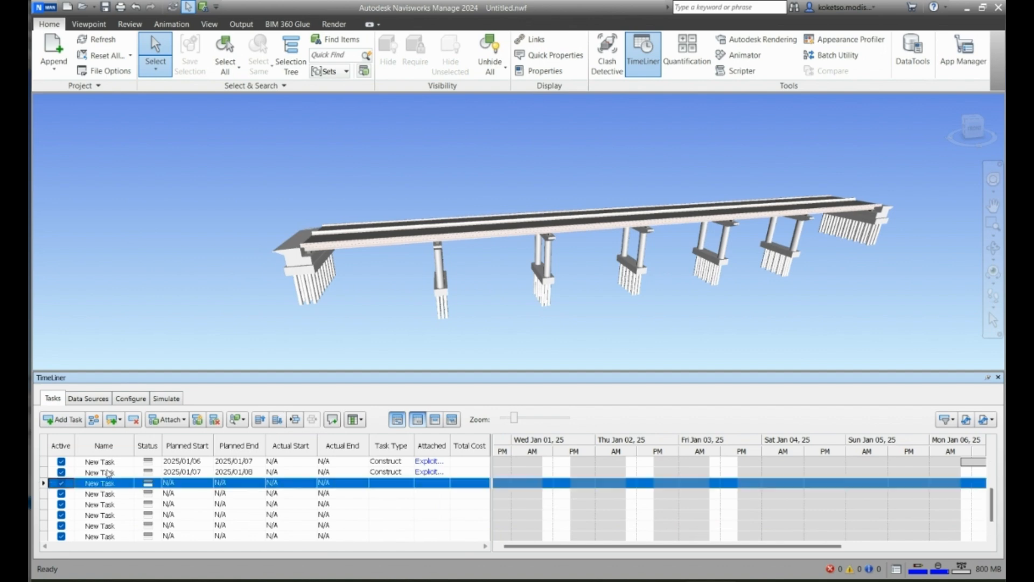
click(206, 485)
click(229, 420)
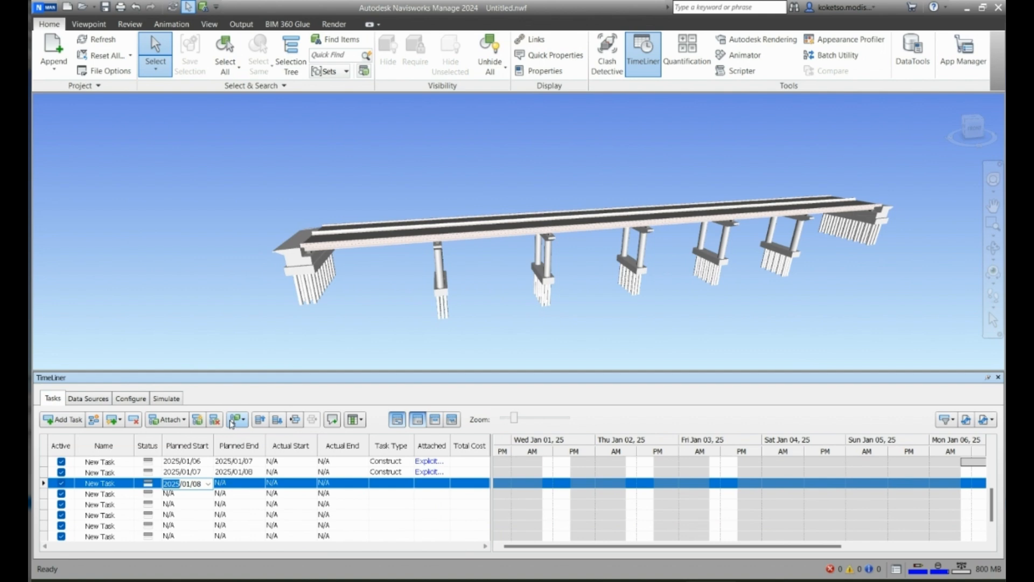
click(260, 485)
click(260, 484)
click(300, 420)
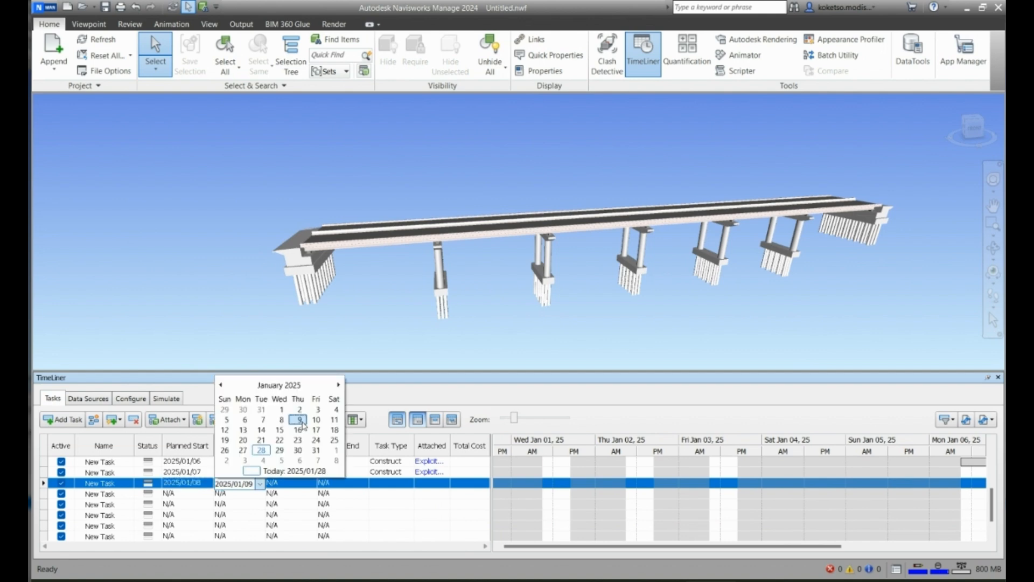
- Give the next undated task a planned start of 2025/01/09 and a planned end of 2025/01/10
click(208, 495)
click(209, 494)
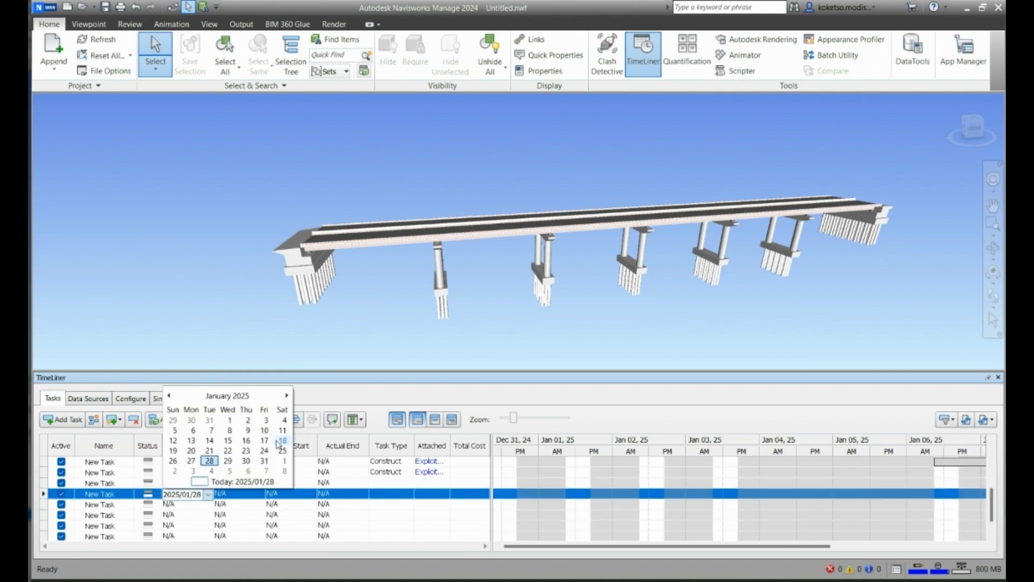
click(246, 430)
click(261, 494)
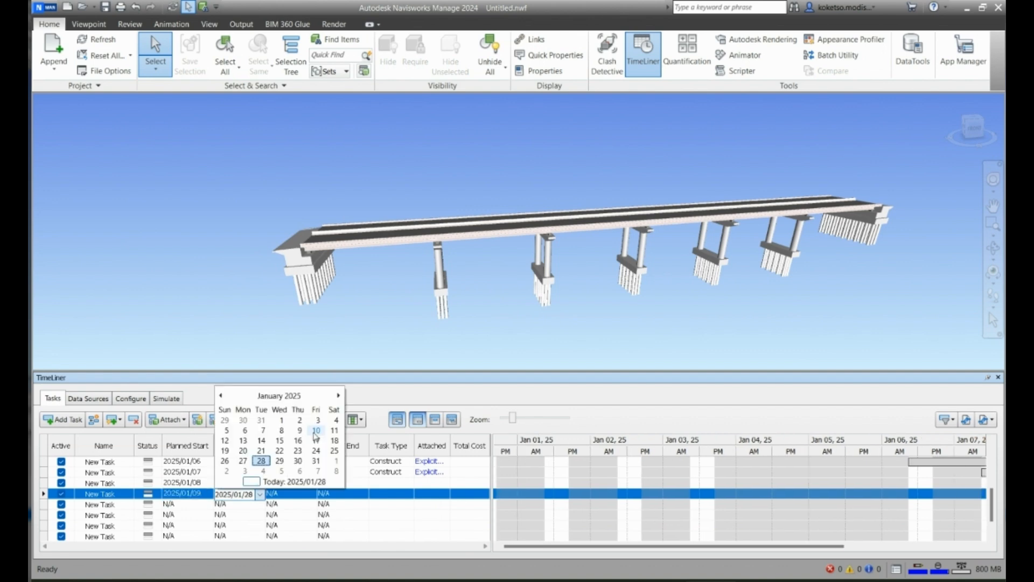
click(316, 431)
- Give the next undated task a planned start of 2025/01/10 and a planned end of 2025/01/11
click(204, 505)
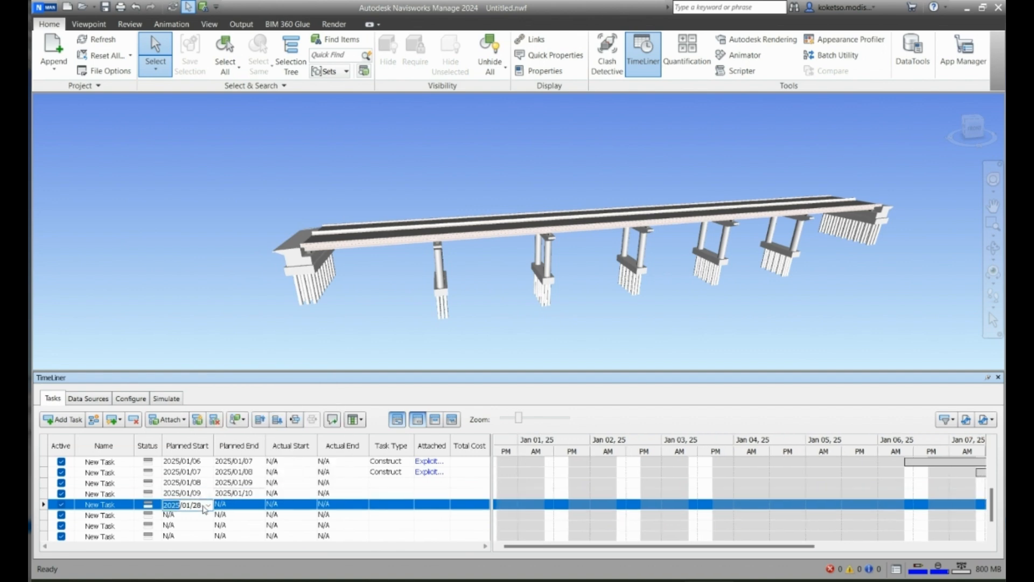
click(207, 505)
click(264, 441)
click(260, 505)
click(334, 440)
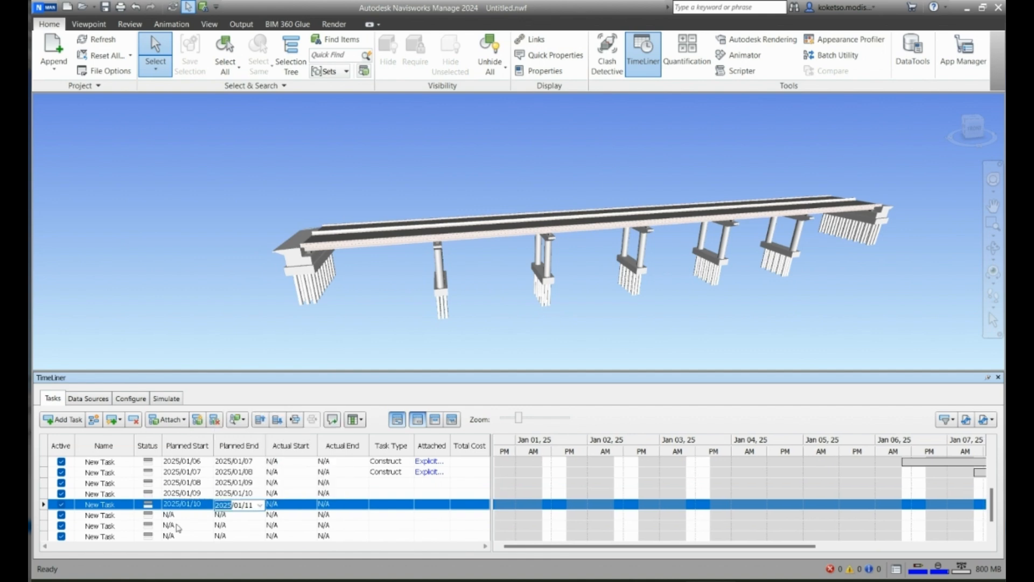
- Give the next undated task a planned start of 2025/01/11 and a planned end of 2025/01/12
click(208, 515)
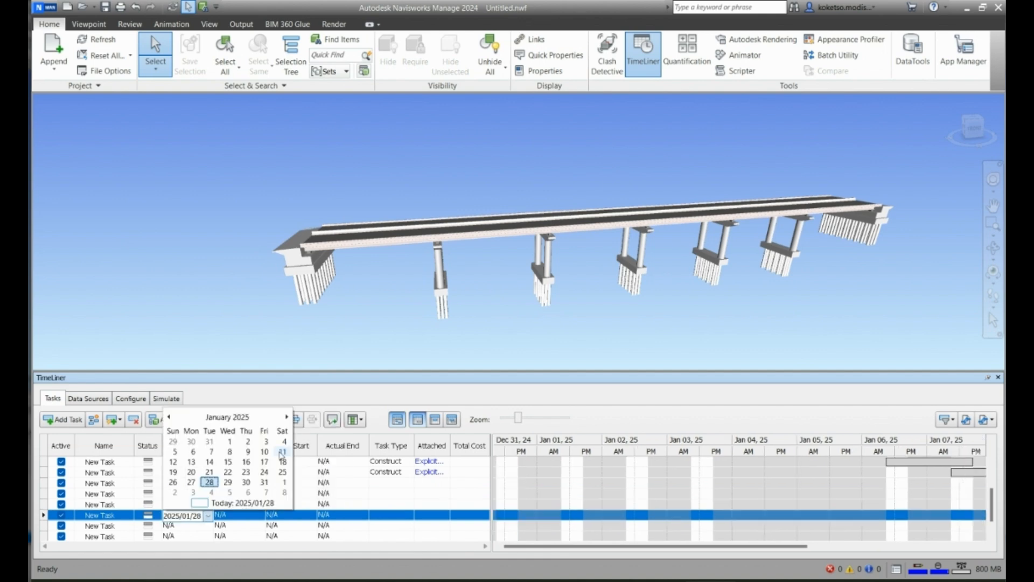
click(281, 454)
click(261, 521)
click(260, 515)
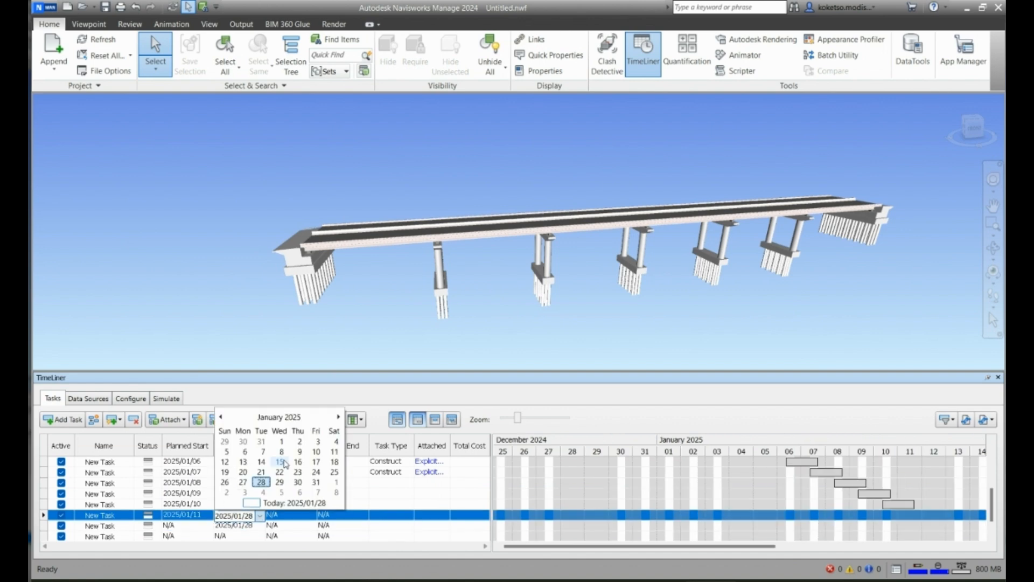
click(225, 461)
- Plan the task below the one starting 2025/01/11 from 2025/01/12 to 2025/01/13
click(208, 526)
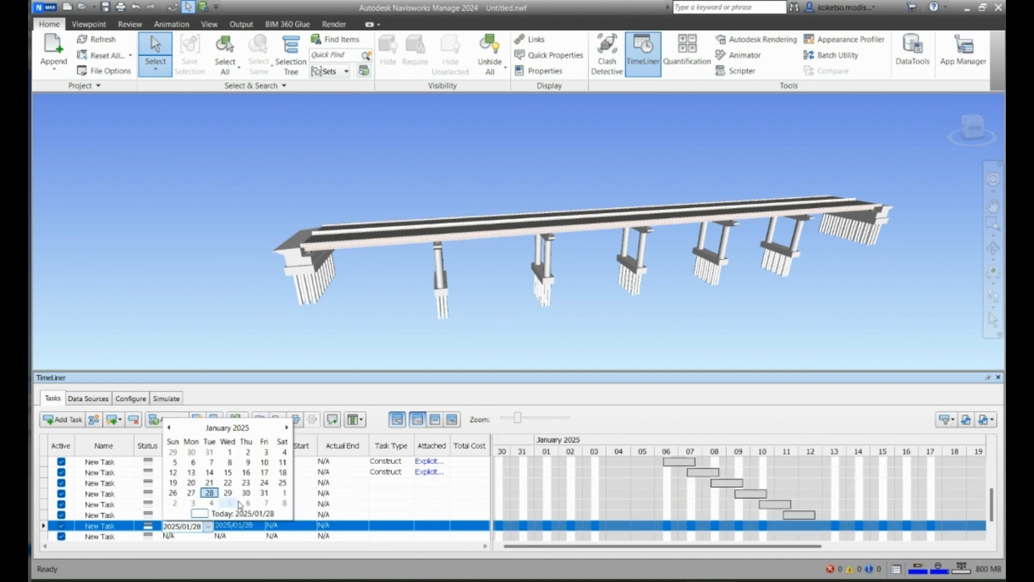
click(173, 472)
click(261, 526)
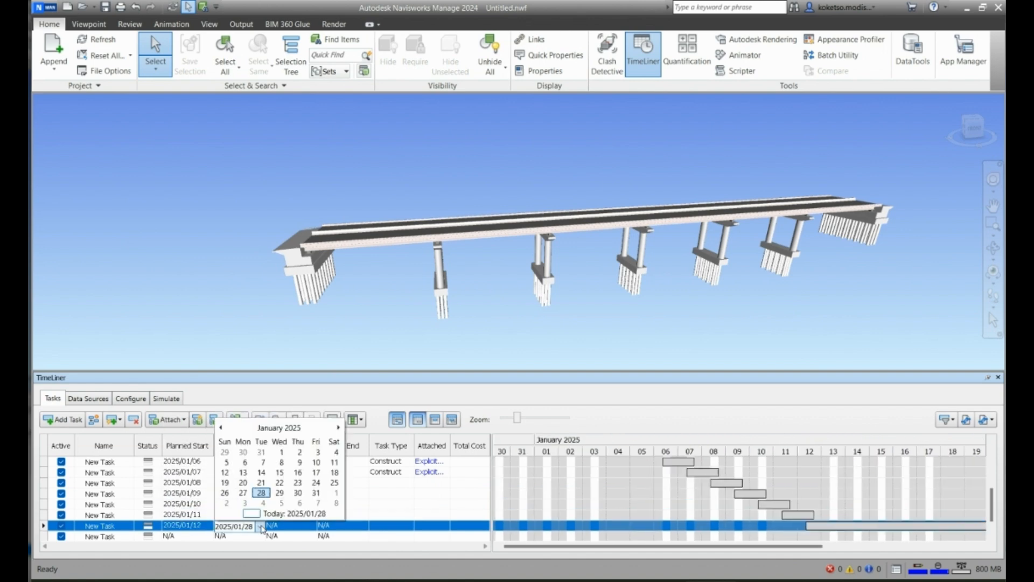
click(243, 472)
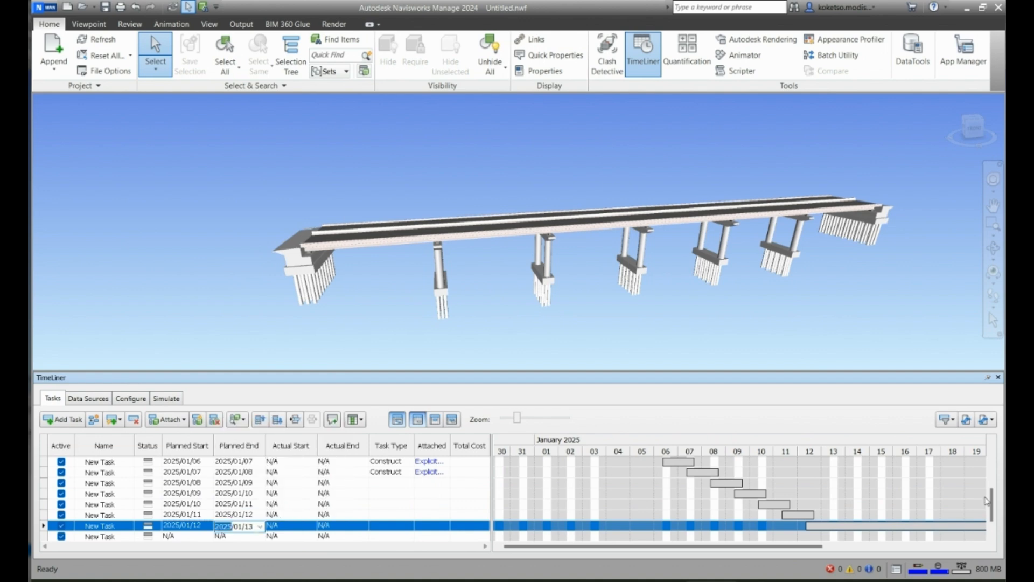
- Plan the second-to-last task in the list from 2025/01/13 to 2025/01/14
drag(986, 500, 986, 521)
click(204, 517)
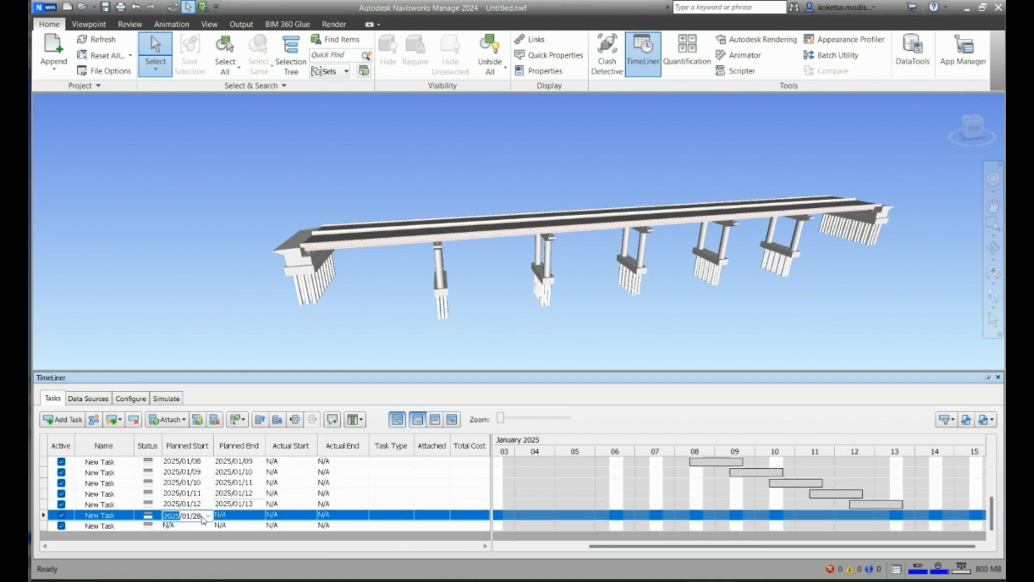
click(208, 515)
click(191, 461)
click(257, 518)
click(259, 516)
click(260, 461)
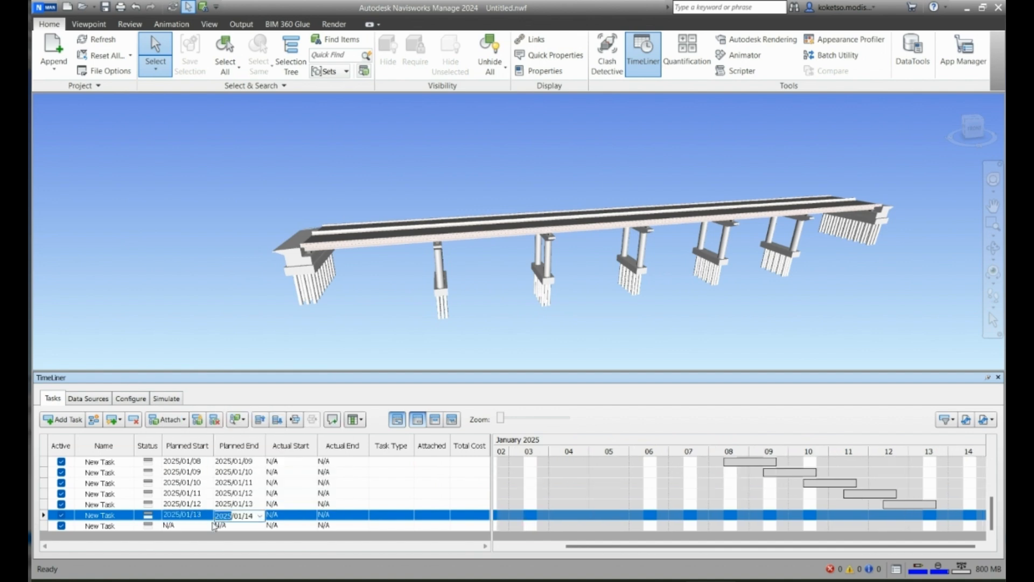
- Plan the last task in the list from 2025/01/14 to 2025/01/15
click(183, 526)
click(207, 526)
click(210, 471)
click(258, 527)
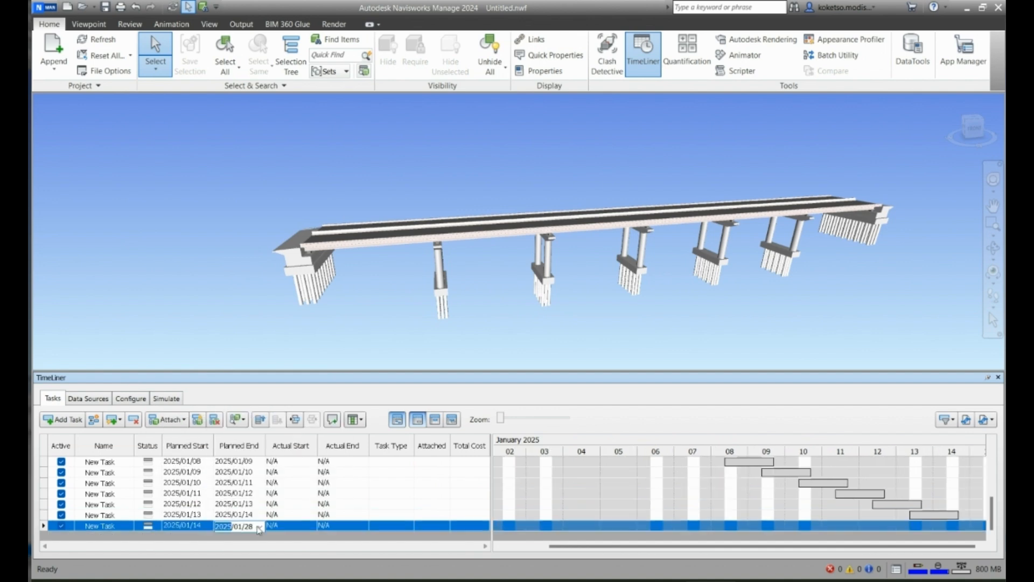
click(259, 527)
click(286, 474)
- Find all items with Mark P1B and attach the current selection to the task starting 2025/01/08
drag(992, 510, 993, 502)
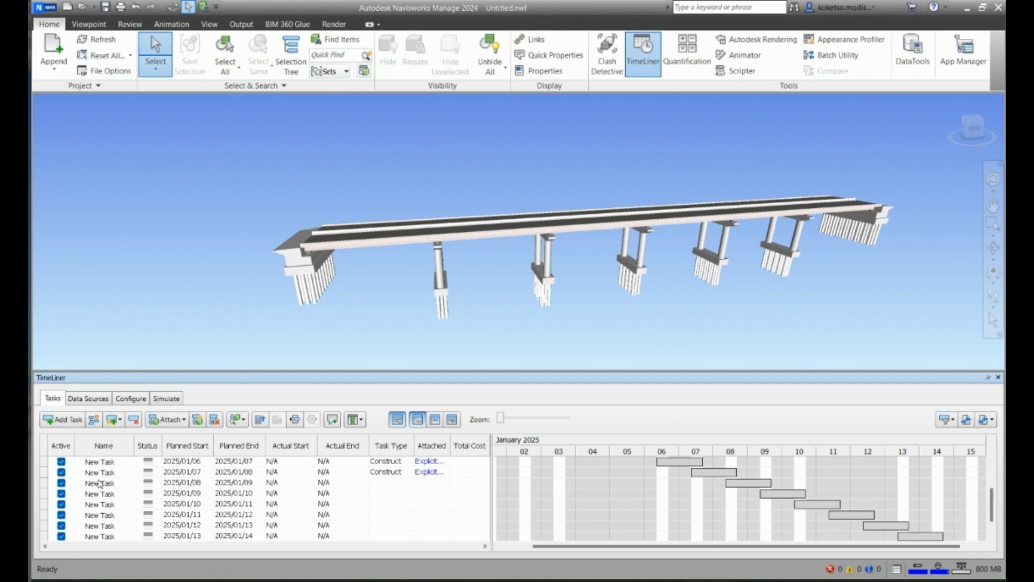
click(58, 485)
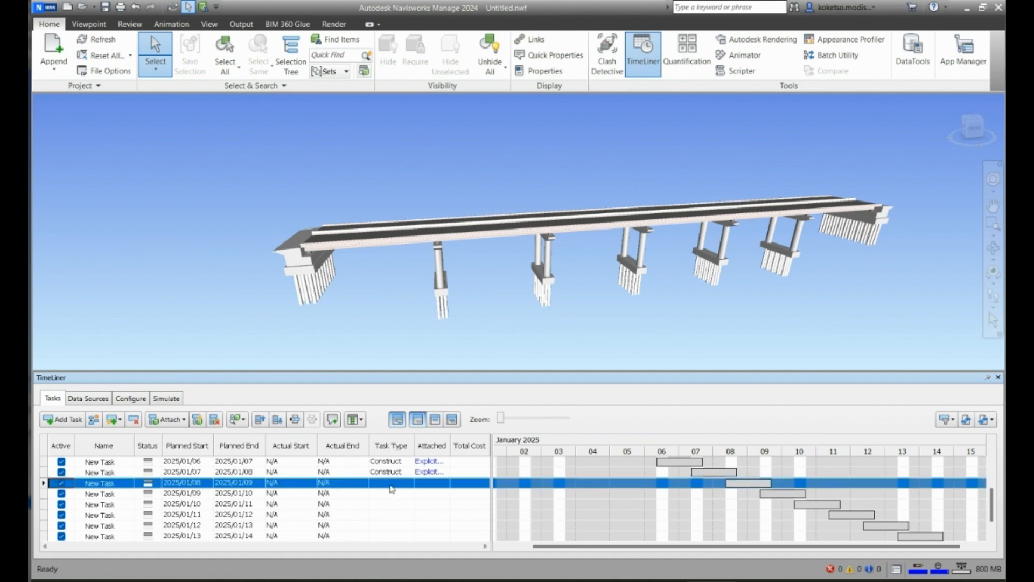
click(339, 40)
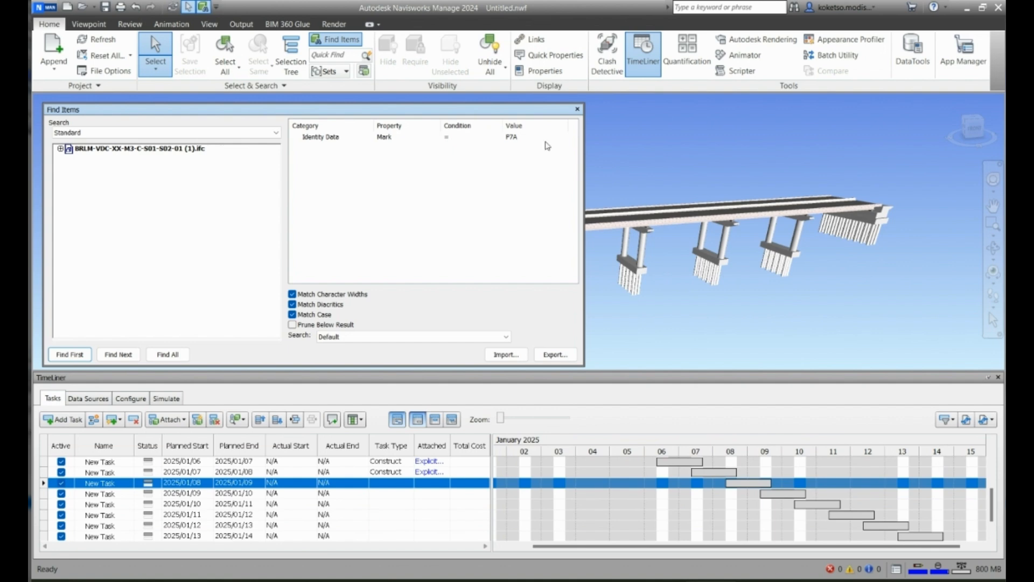
click(563, 138)
scroll(530, 171, up, 9)
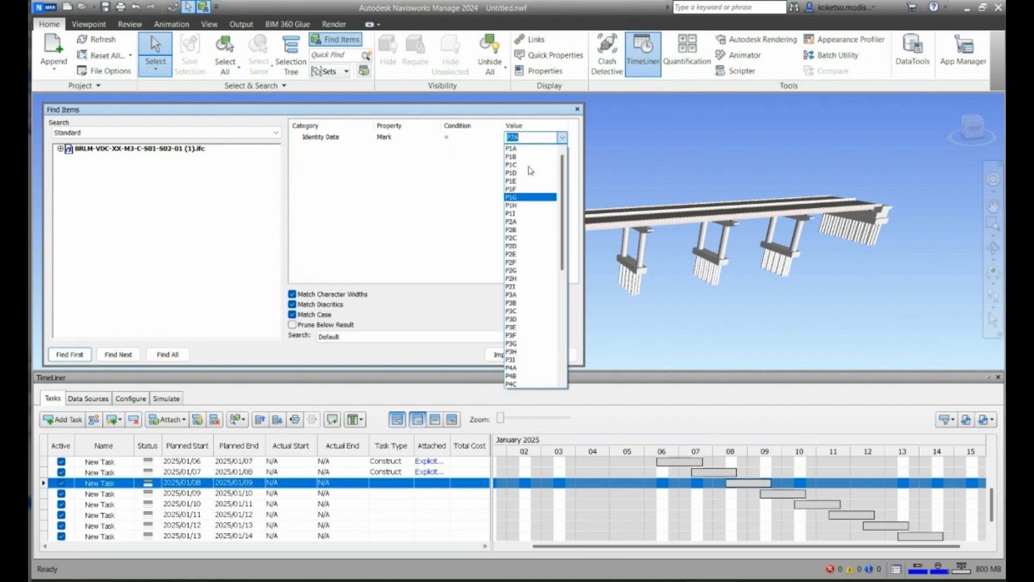
click(514, 157)
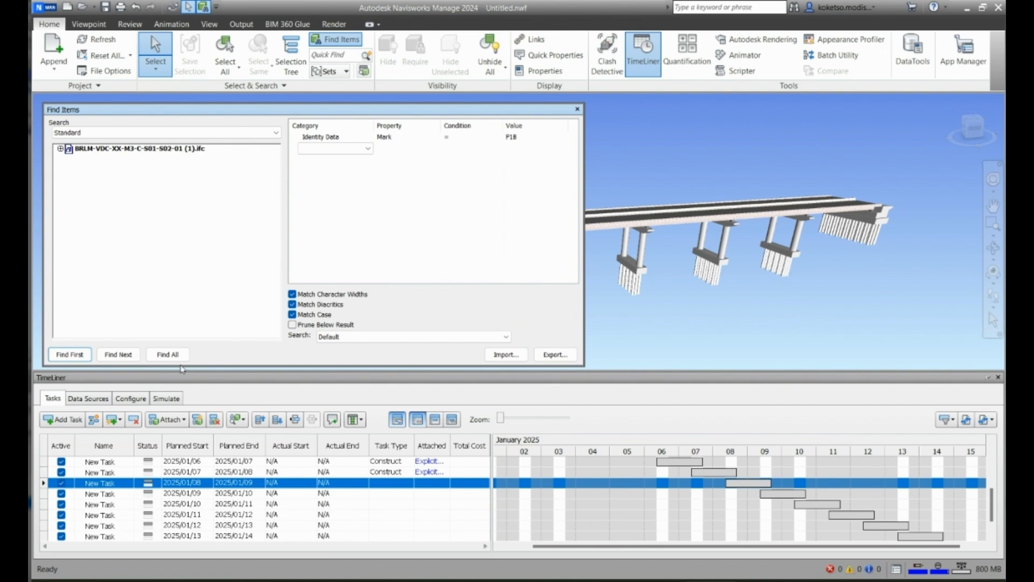
click(177, 357)
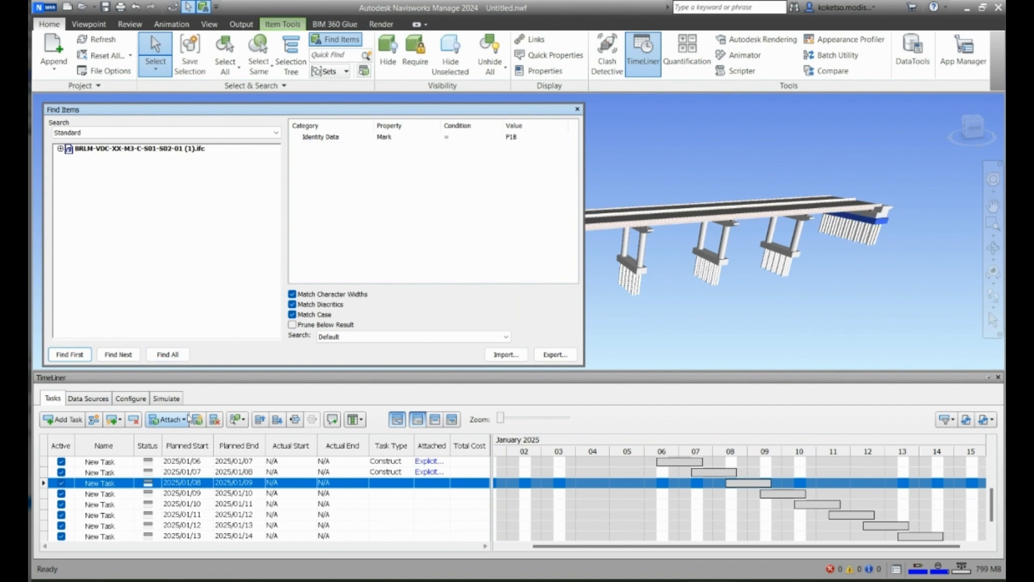
click(187, 418)
- Set the task type to Construct for each task starting from 2025/01/08 through 2025/01/14
click(399, 484)
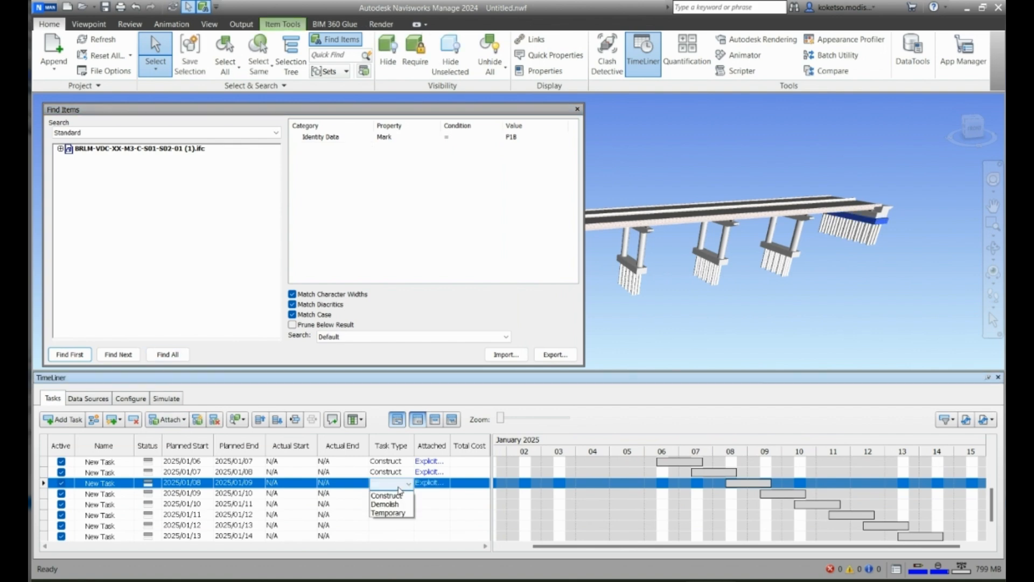
click(395, 495)
click(395, 495)
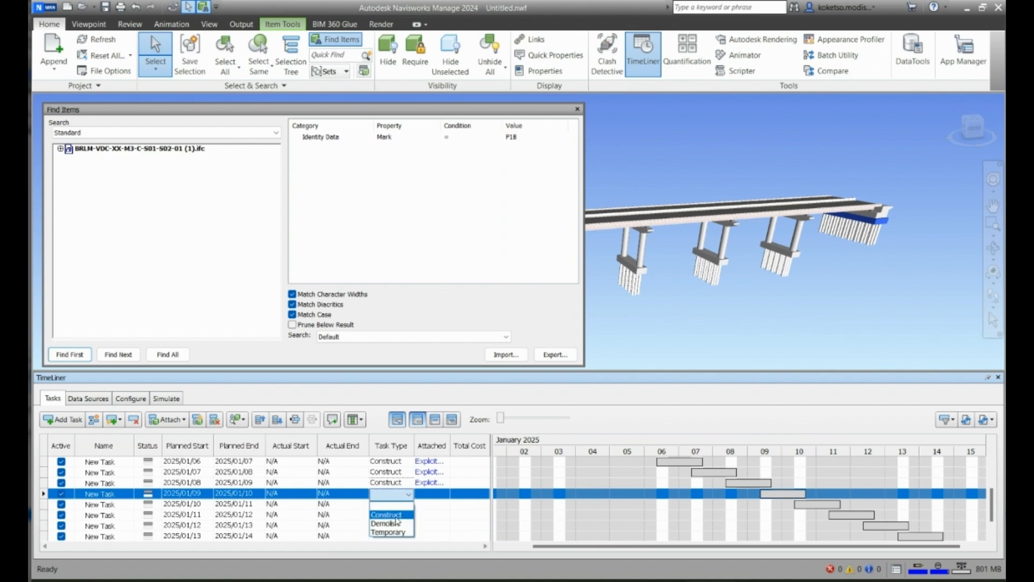
click(396, 515)
click(396, 524)
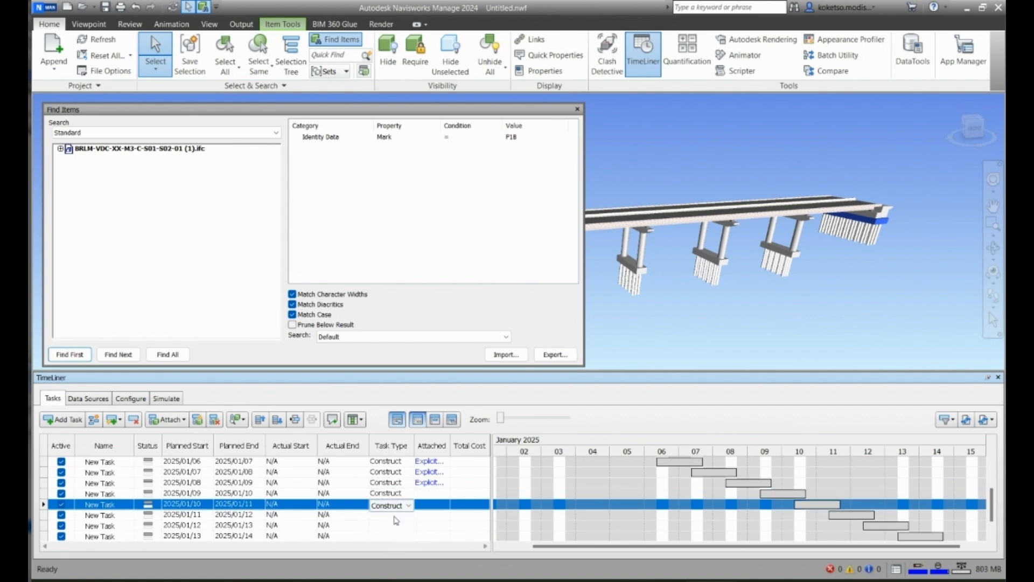
click(394, 516)
click(393, 537)
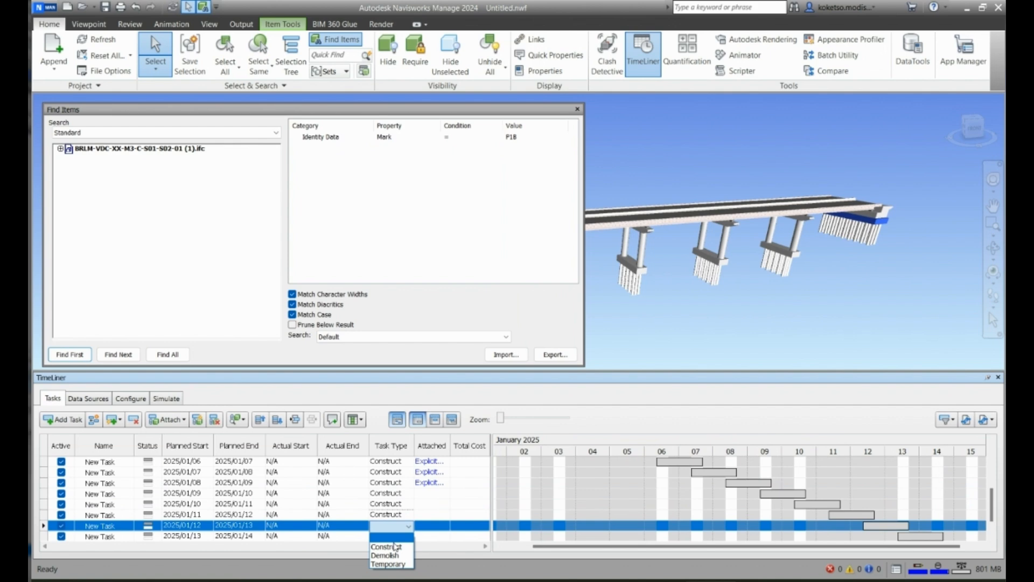
click(395, 546)
click(393, 537)
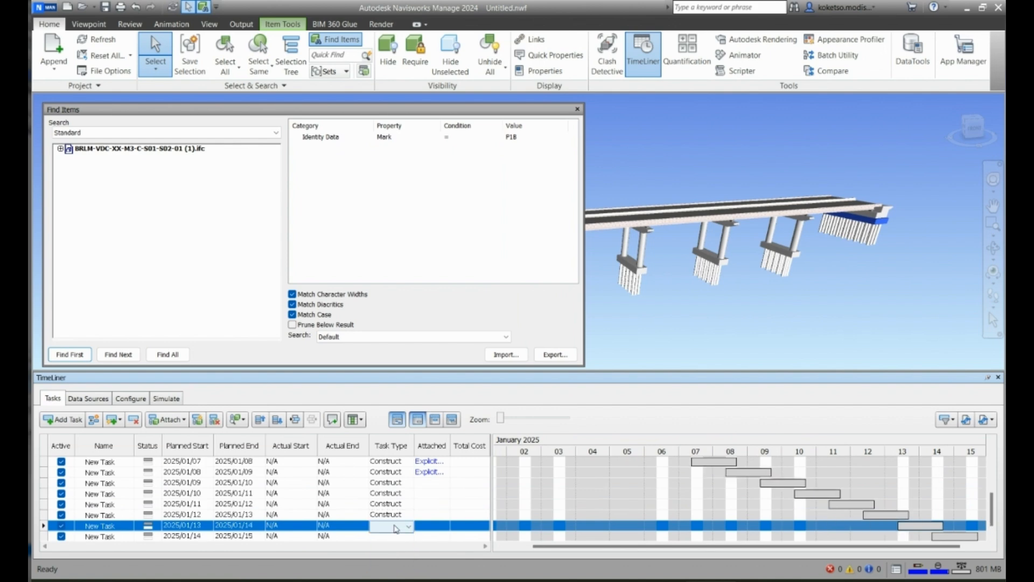
click(394, 526)
click(393, 535)
click(394, 536)
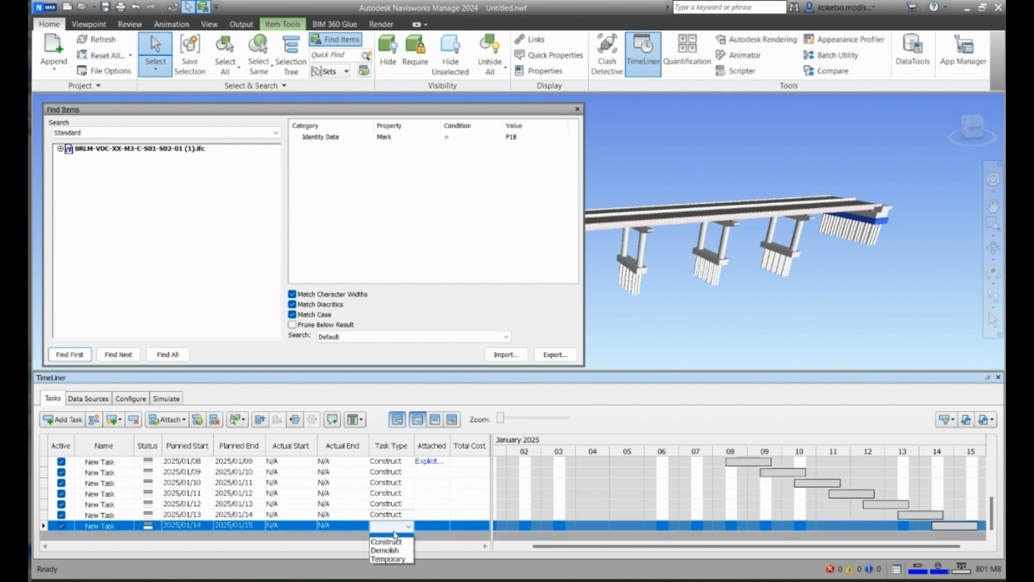
click(393, 541)
scroll(285, 507, up, 3)
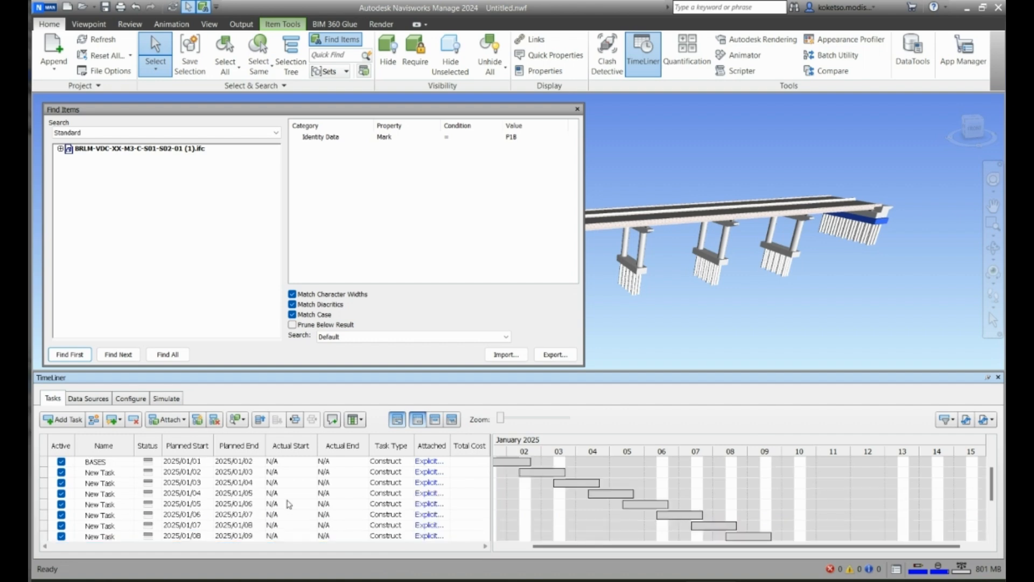
- Find all items with Mark P2B and attach the current selection to the task starting 2025/01/09
scroll(124, 459, down, 3)
click(44, 472)
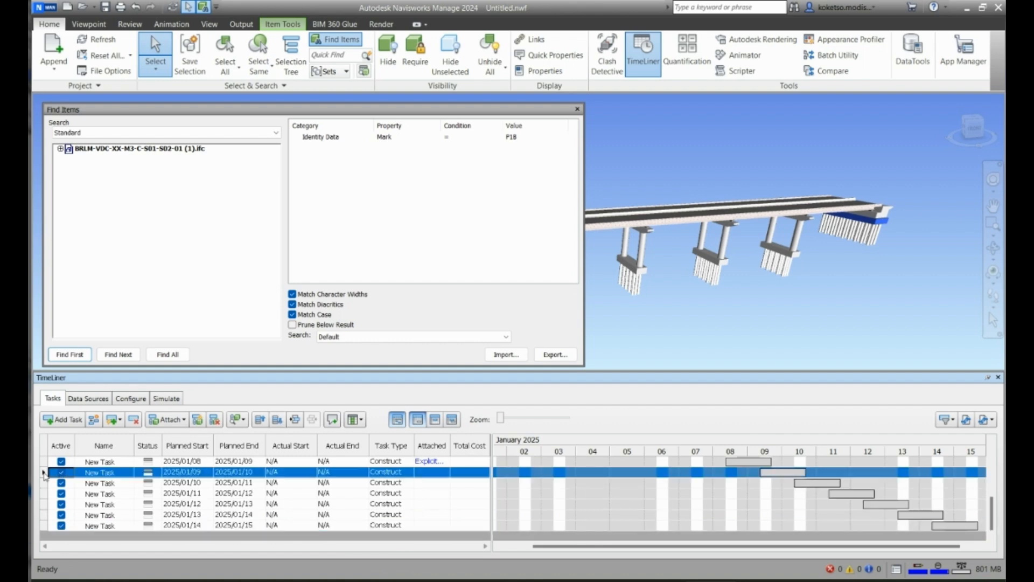
click(554, 137)
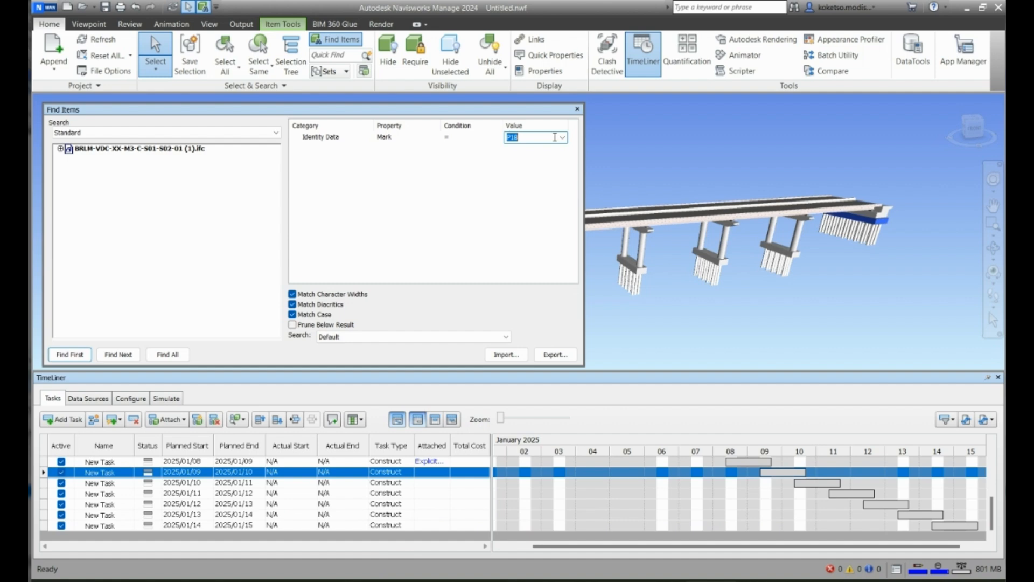
click(562, 138)
click(525, 222)
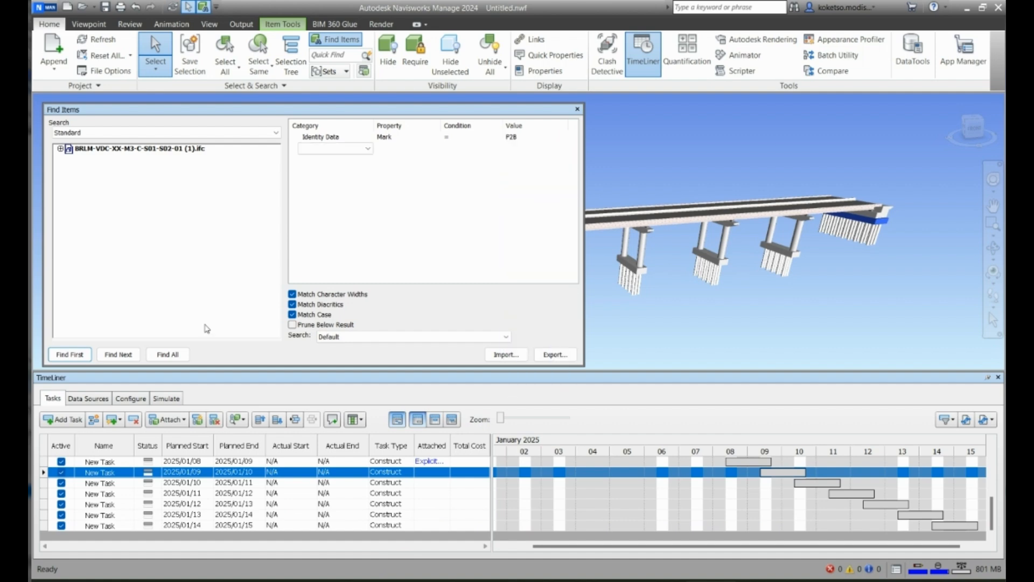
click(171, 352)
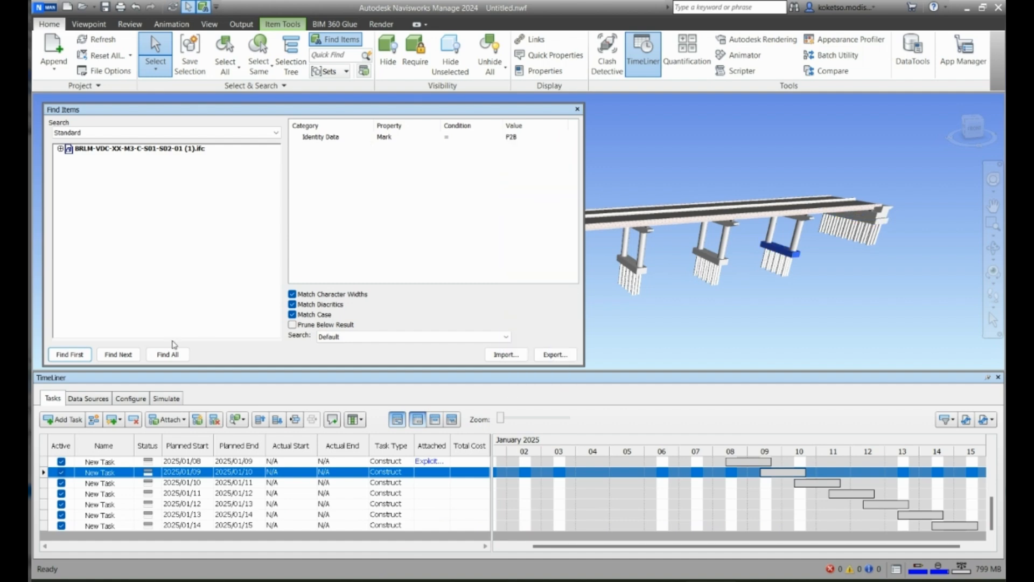
click(181, 423)
click(185, 441)
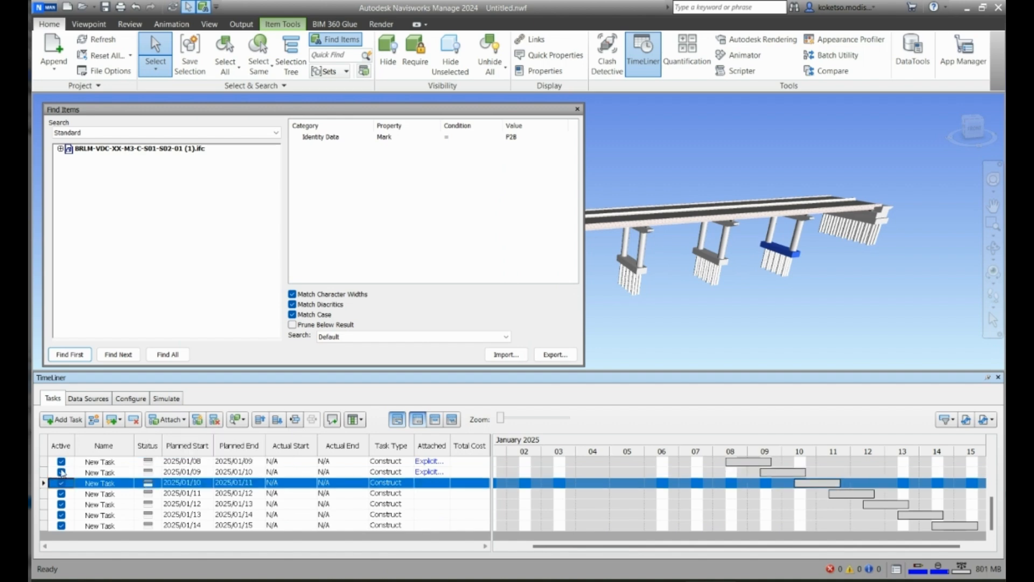
- Find the items with Mark P3B and attach the current selection to the task starting 2025/01/10
click(562, 139)
click(562, 138)
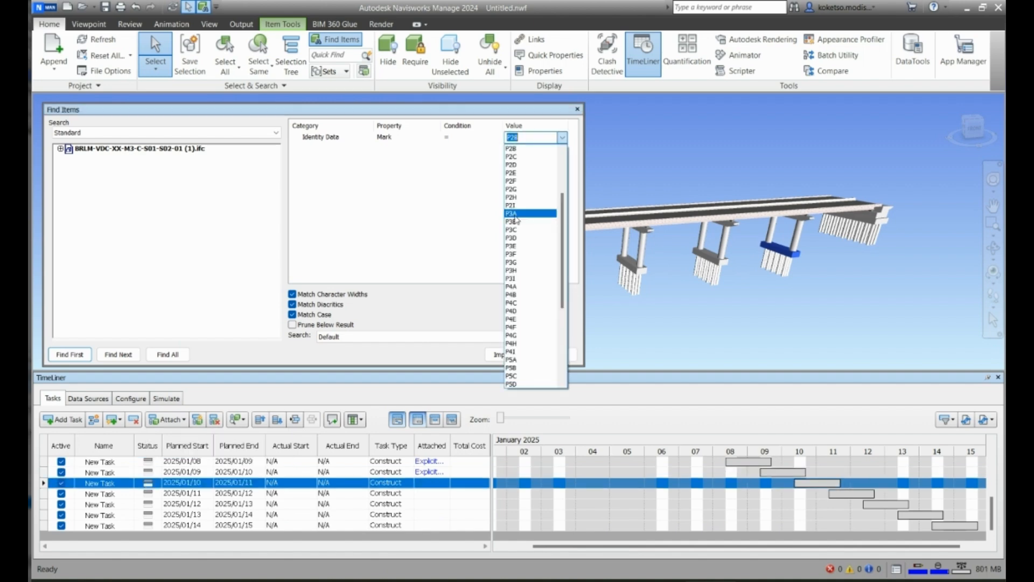
click(511, 221)
click(70, 355)
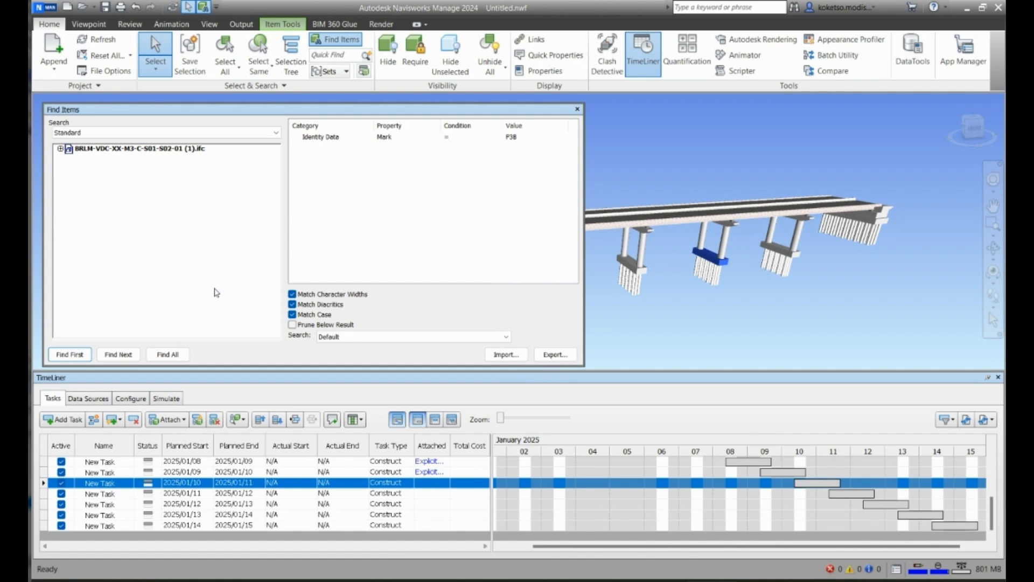
click(184, 423)
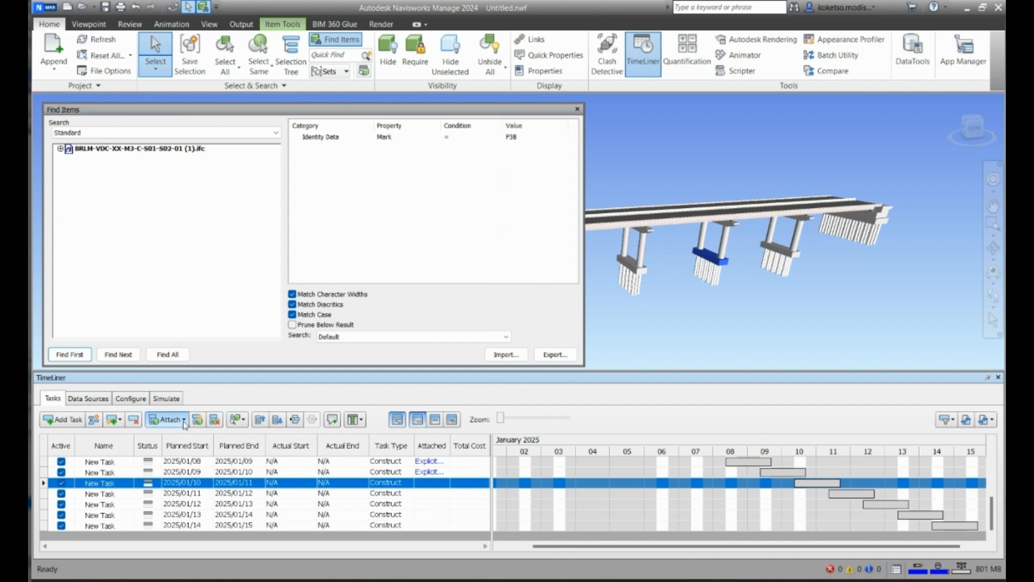
- Find all items with Mark P4B and attach the current selection to the task starting 2025/01/11
click(53, 493)
click(562, 140)
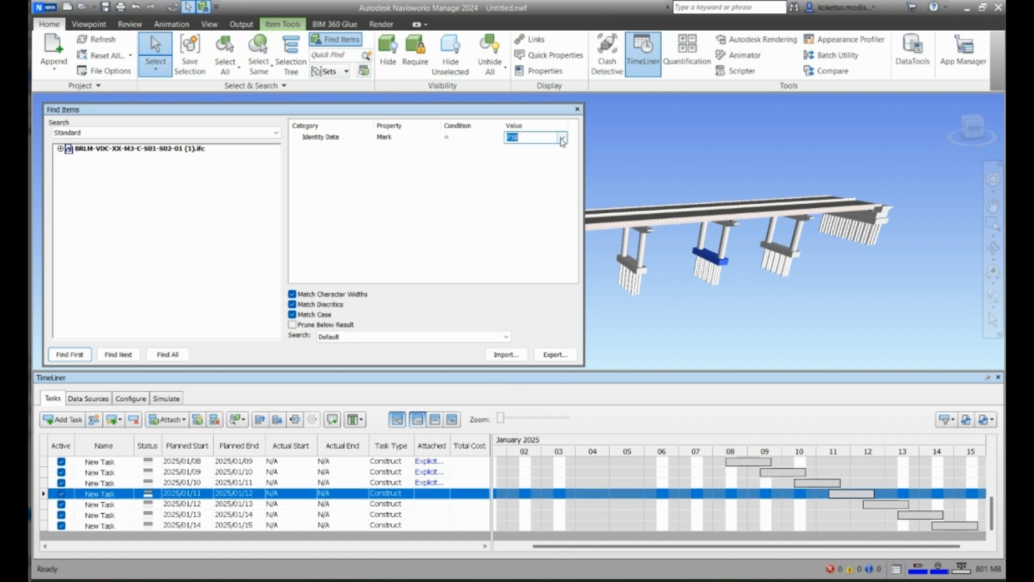
click(561, 138)
click(512, 221)
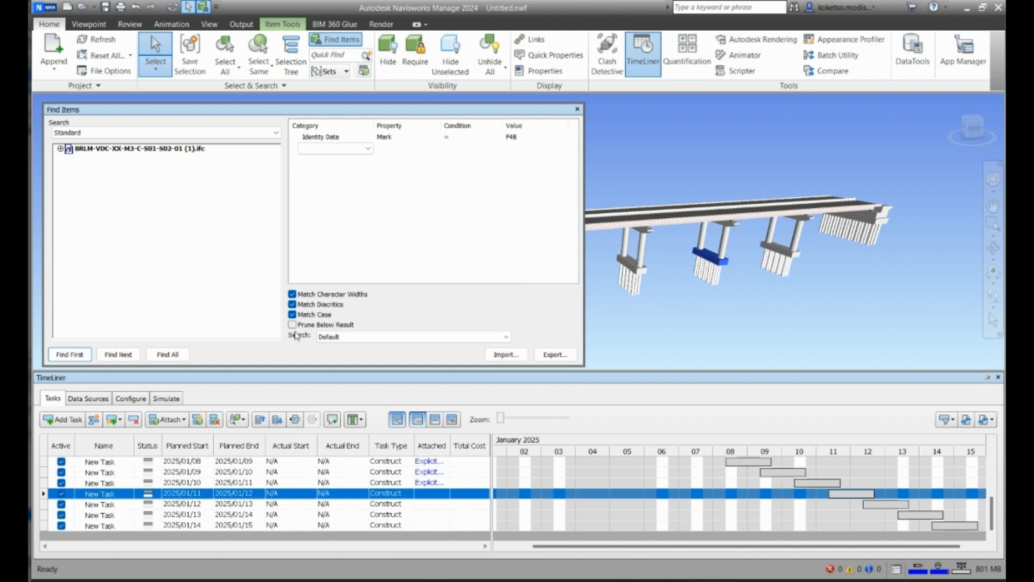
click(167, 353)
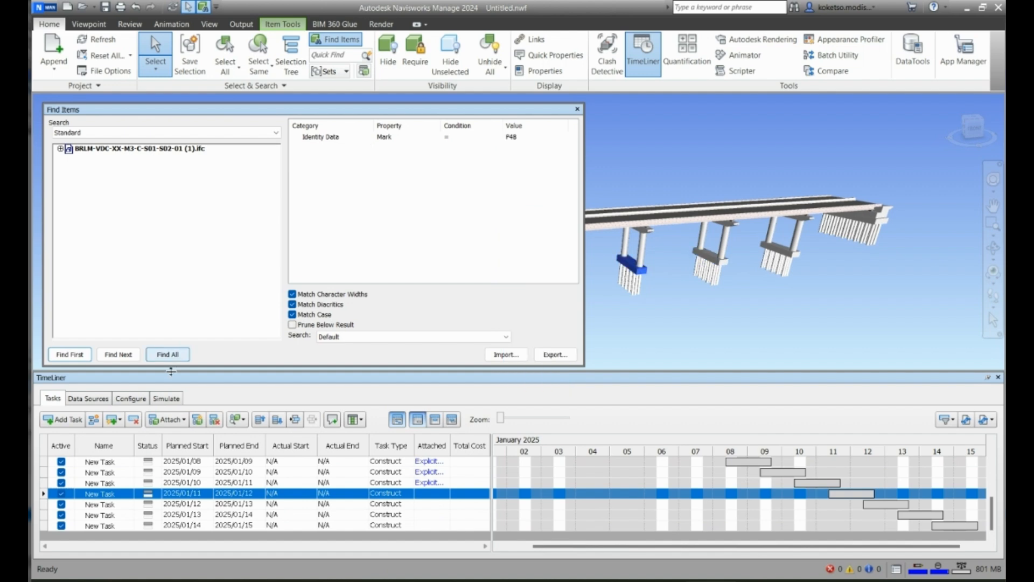
click(168, 420)
click(182, 437)
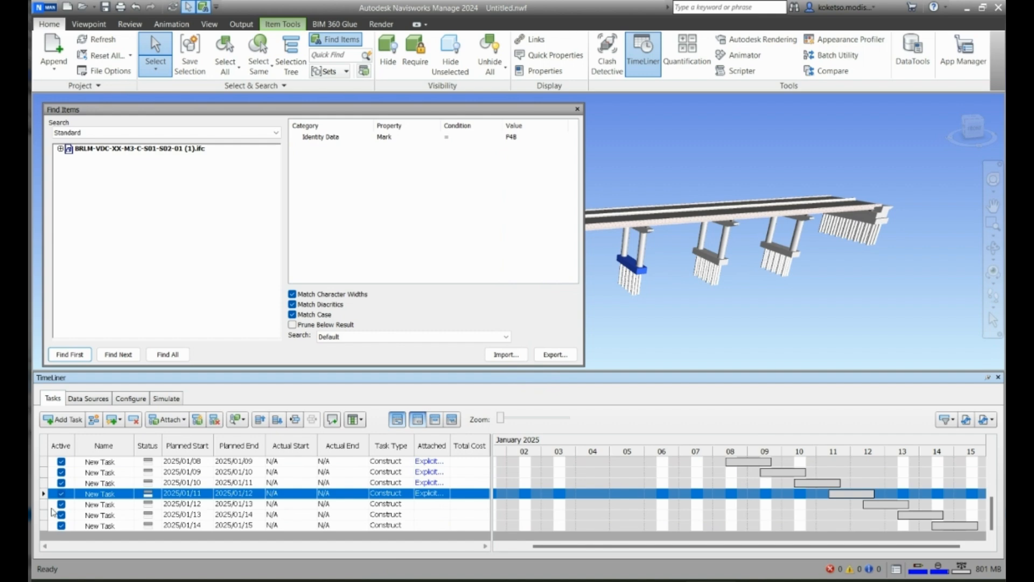
- Find all items with Mark P5B and attach the current selection to the task starting 2025/01/12
click(52, 505)
click(527, 136)
click(563, 139)
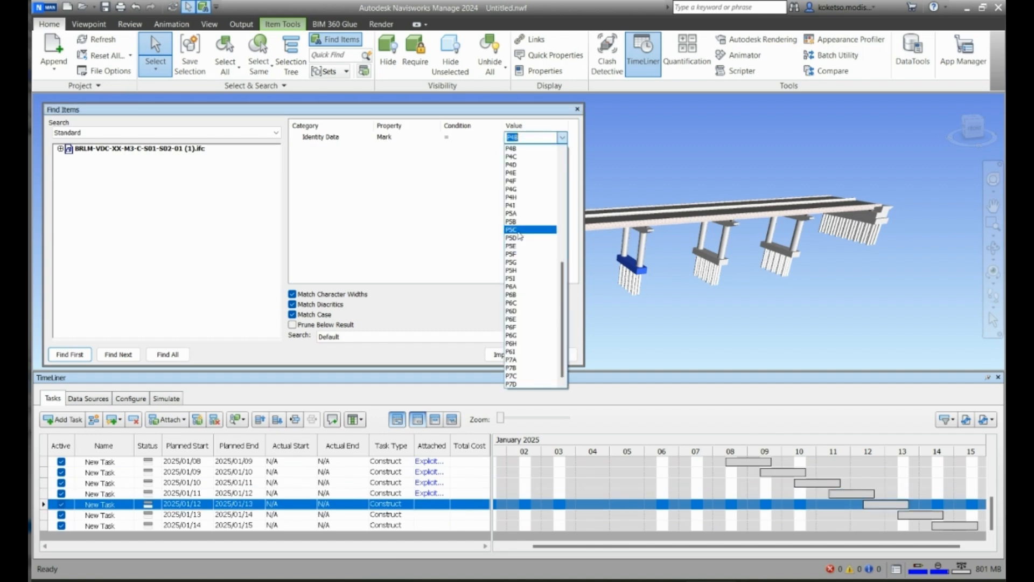
click(517, 222)
click(185, 356)
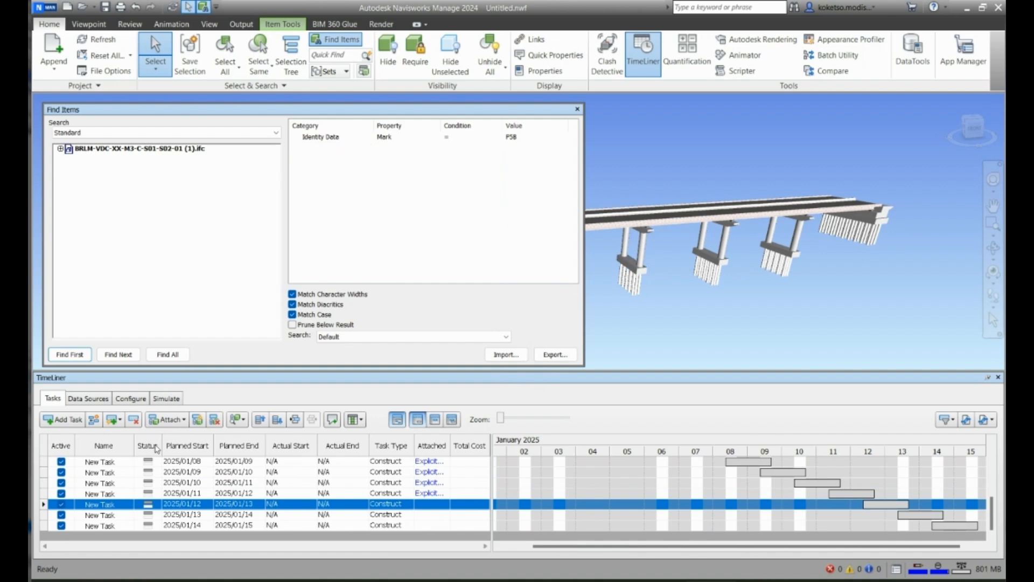
click(169, 420)
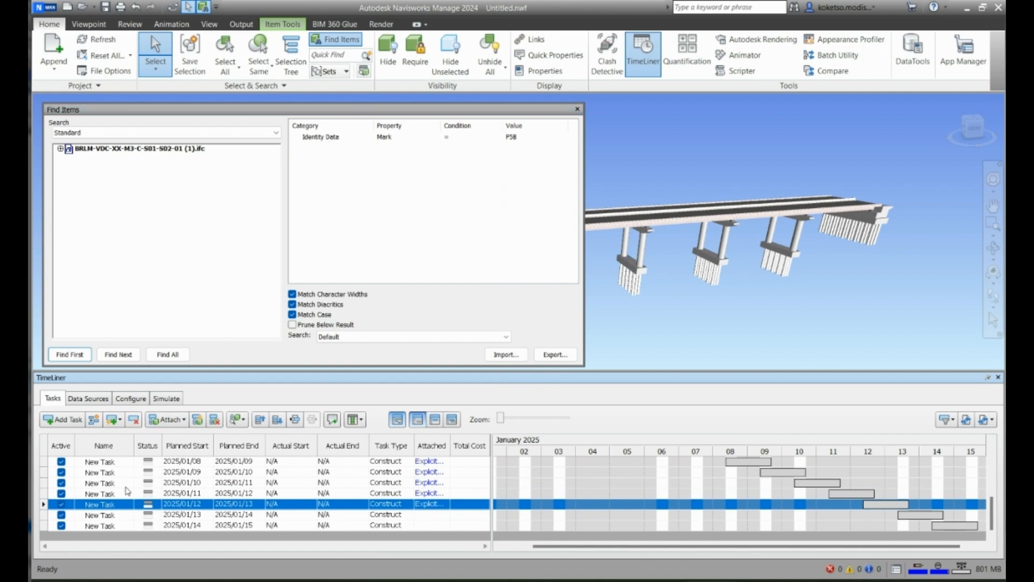
- Find all items with Mark P6B and attach the current selection to the task starting 2025/01/13
click(45, 515)
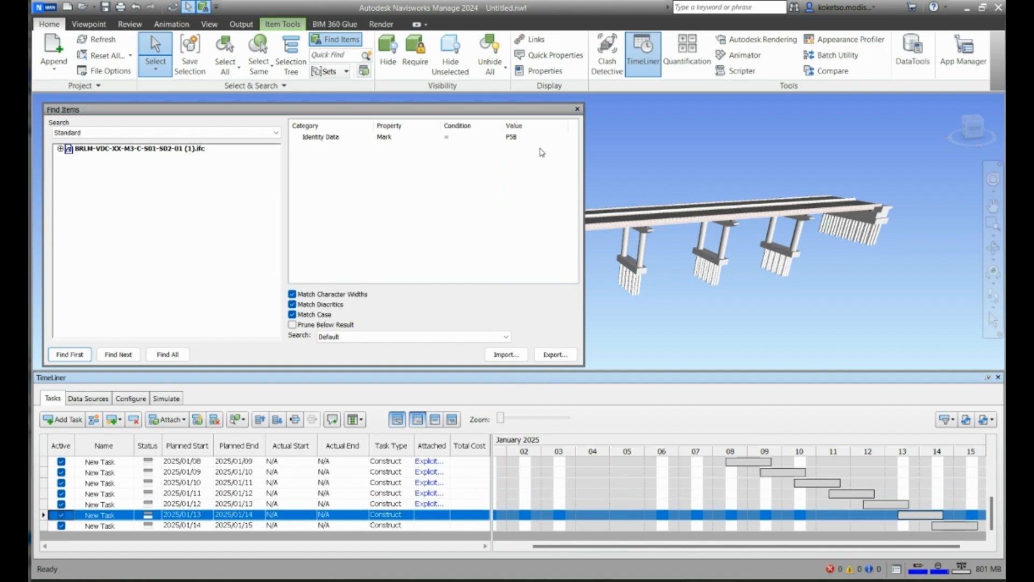
click(533, 137)
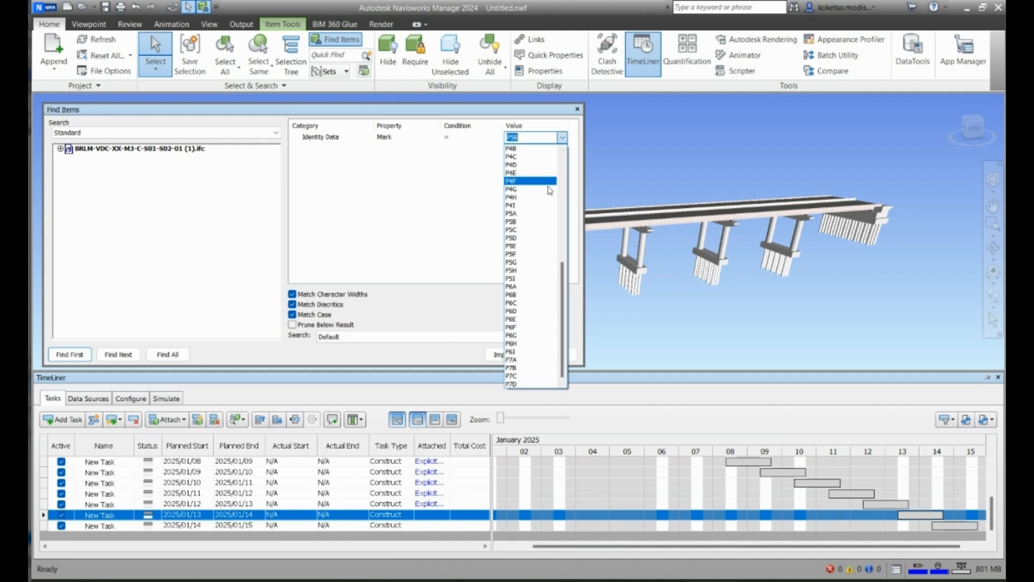
click(521, 295)
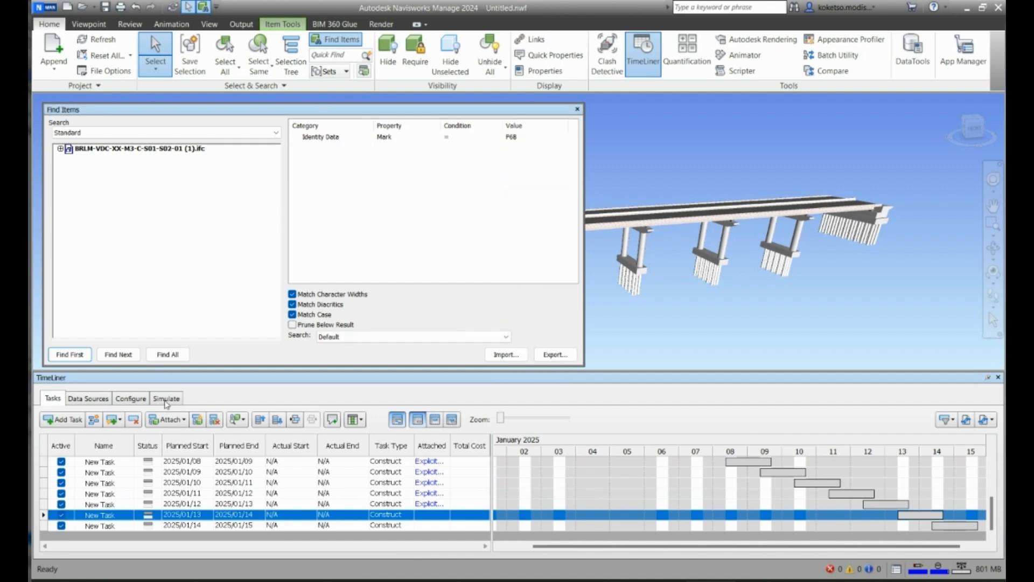
click(182, 420)
click(183, 435)
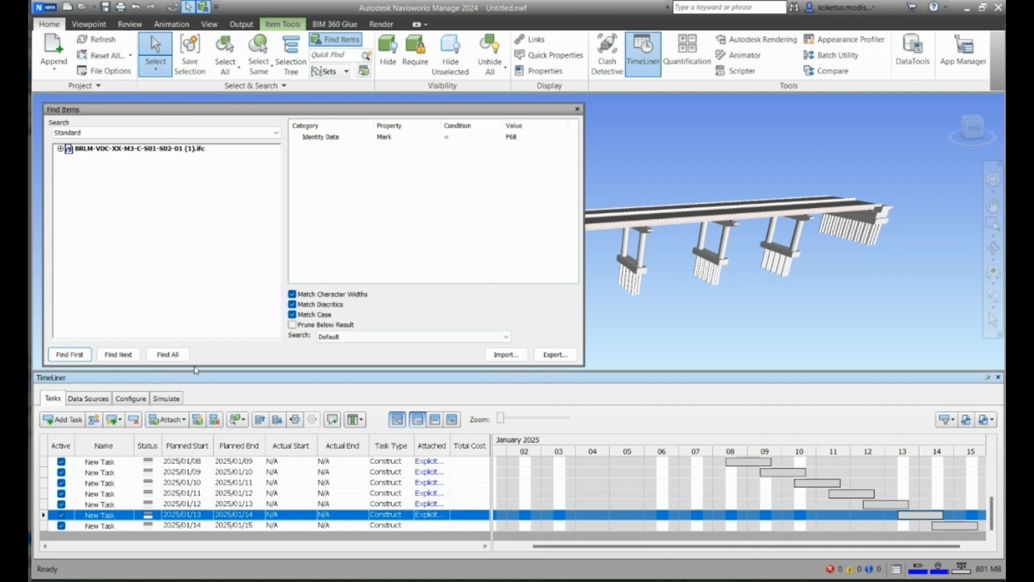
- Find all items with Mark P7B and attach the current selection to the task starting 2025/01/14
click(48, 525)
click(563, 138)
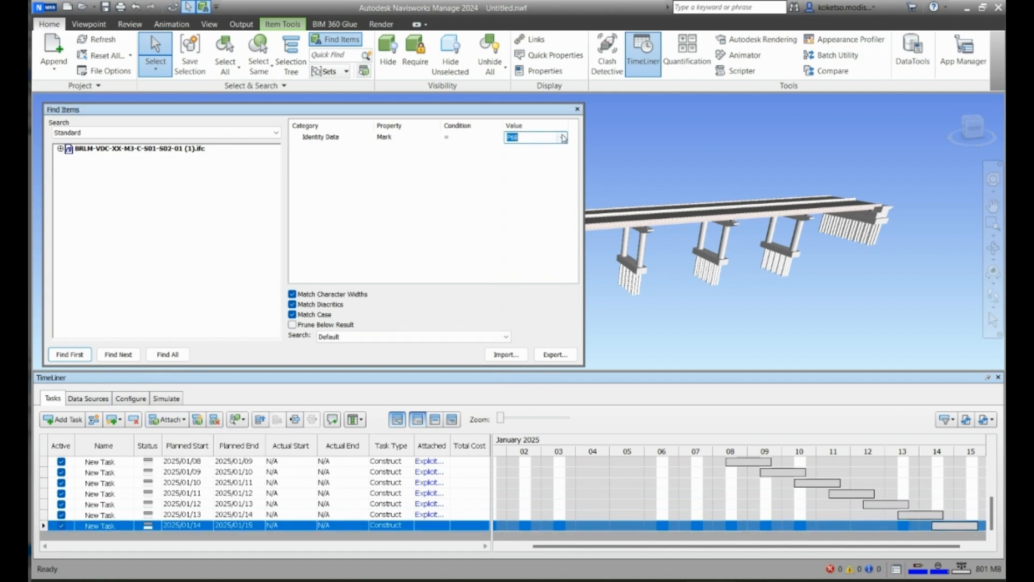
click(563, 139)
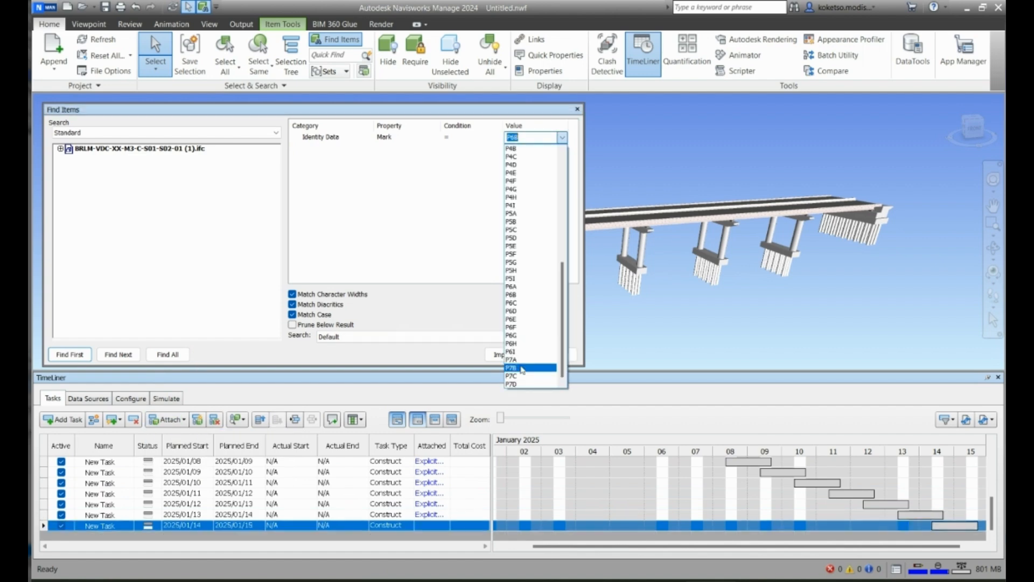
click(522, 368)
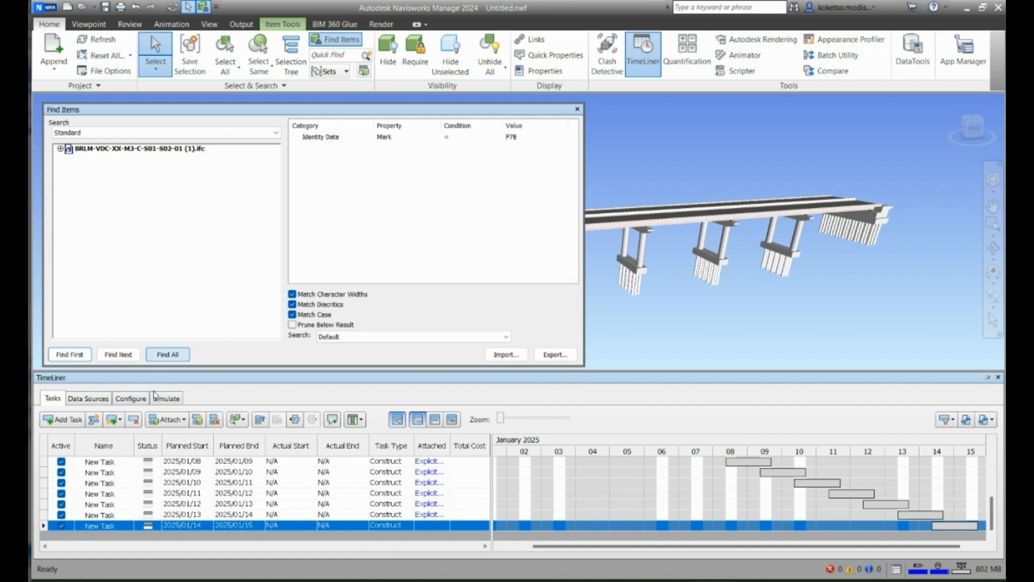
click(173, 419)
click(180, 436)
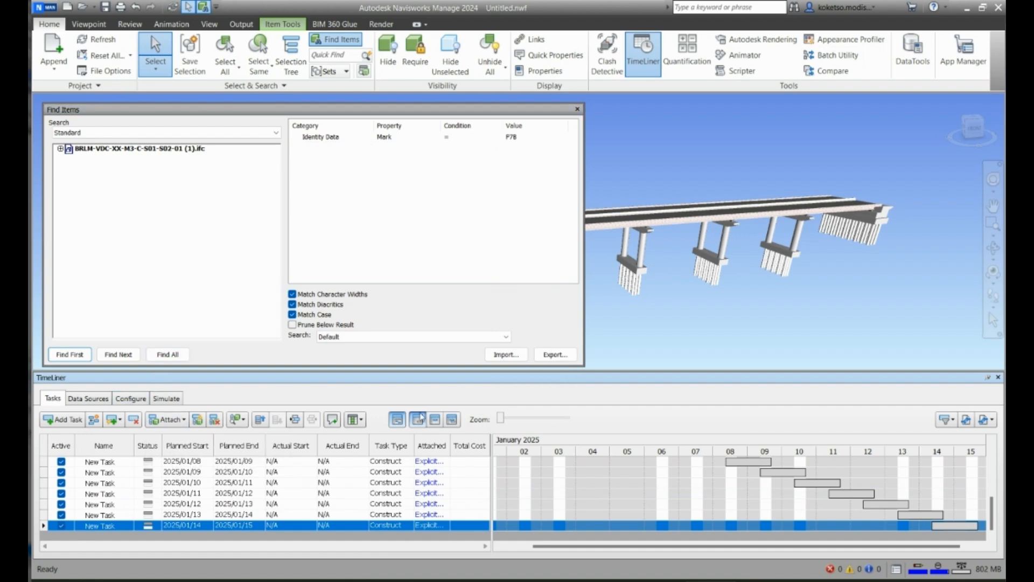
- Close the item search, clear the selection and bring the whole bridge into view
click(577, 109)
click(536, 162)
scroll(575, 250, down, 2)
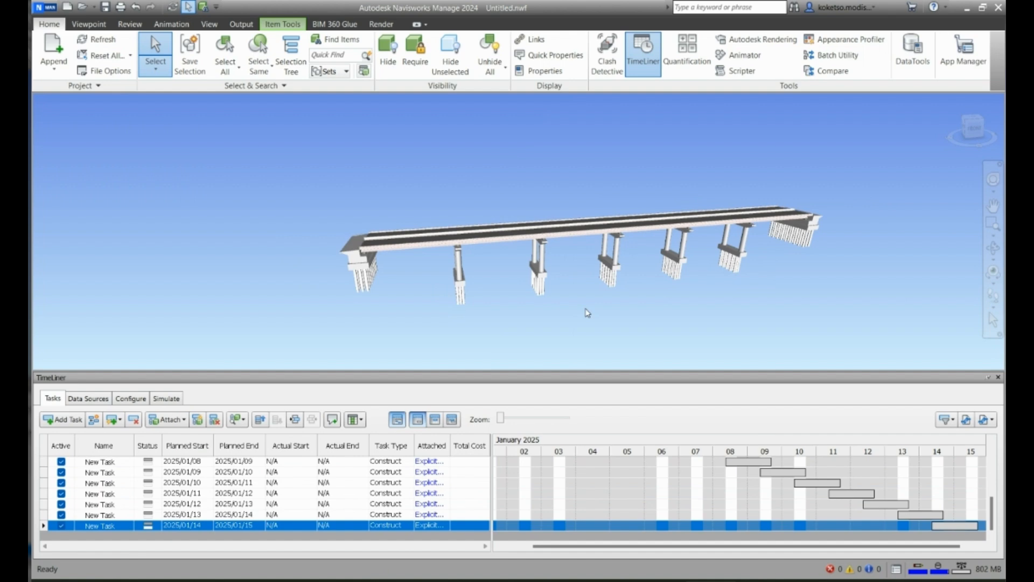
shift+middle_drag(587, 312, 581, 296)
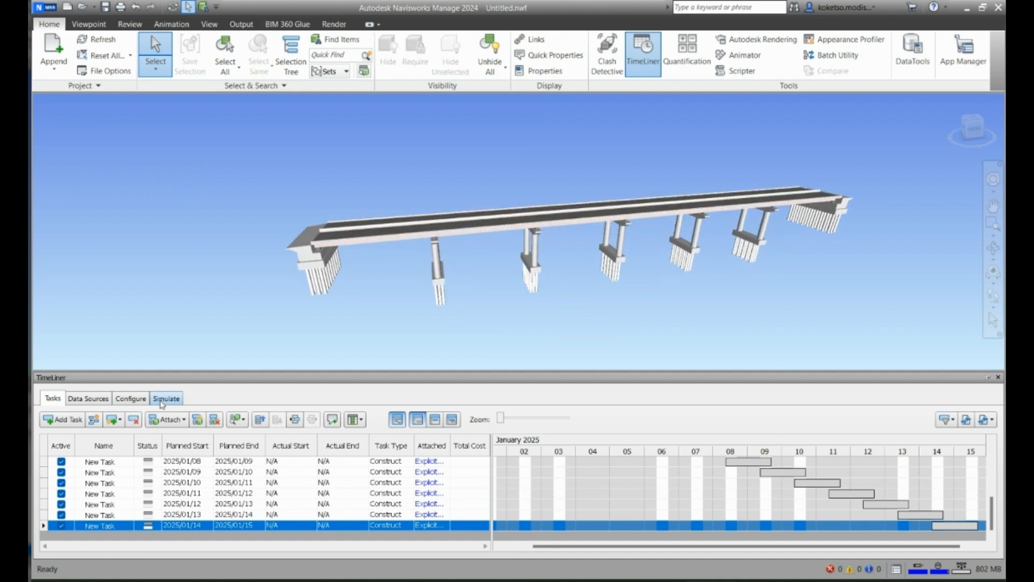
- Set the simulation's override end date to 2025/01/16
click(163, 399)
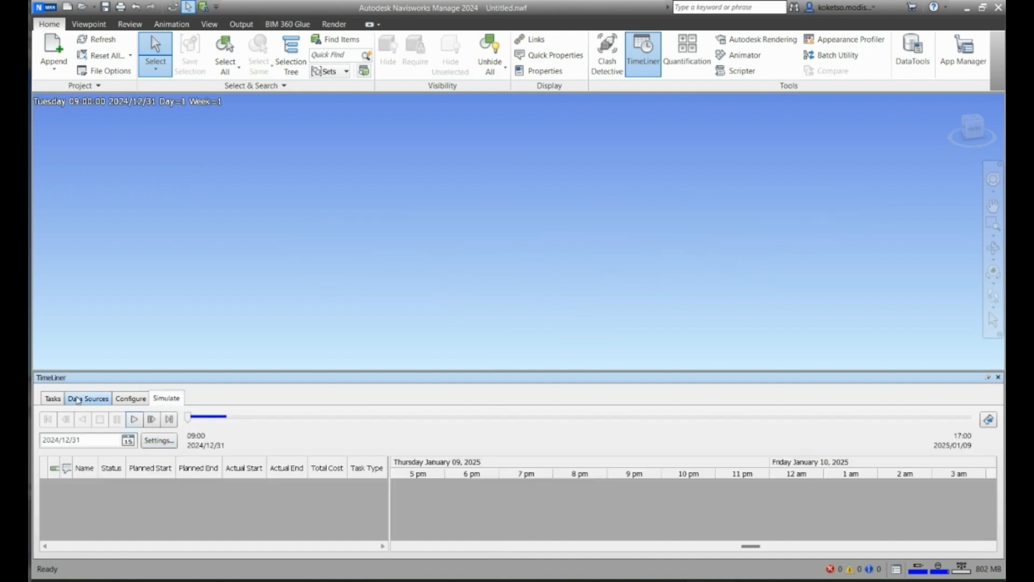
click(54, 398)
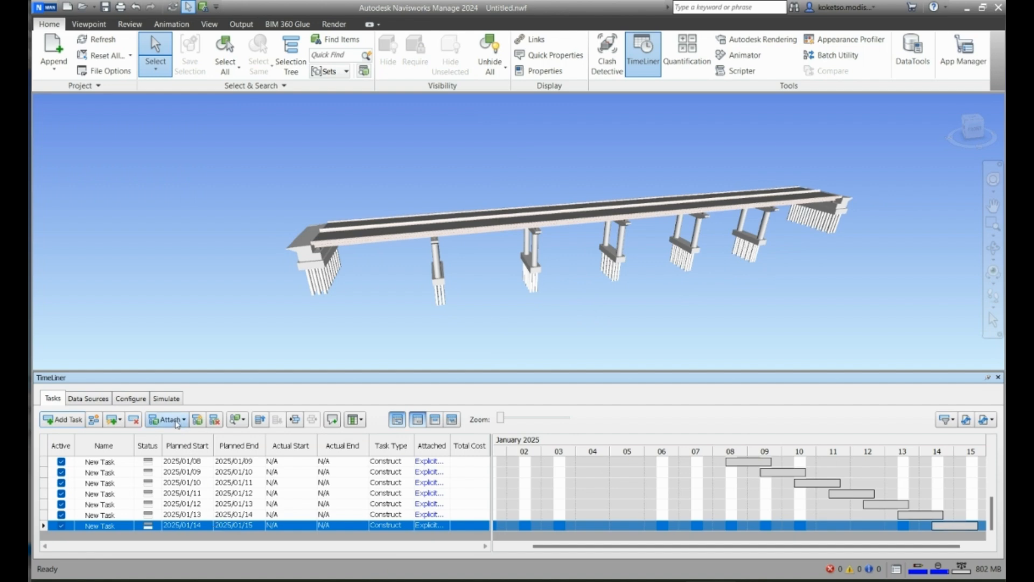
click(166, 399)
click(158, 439)
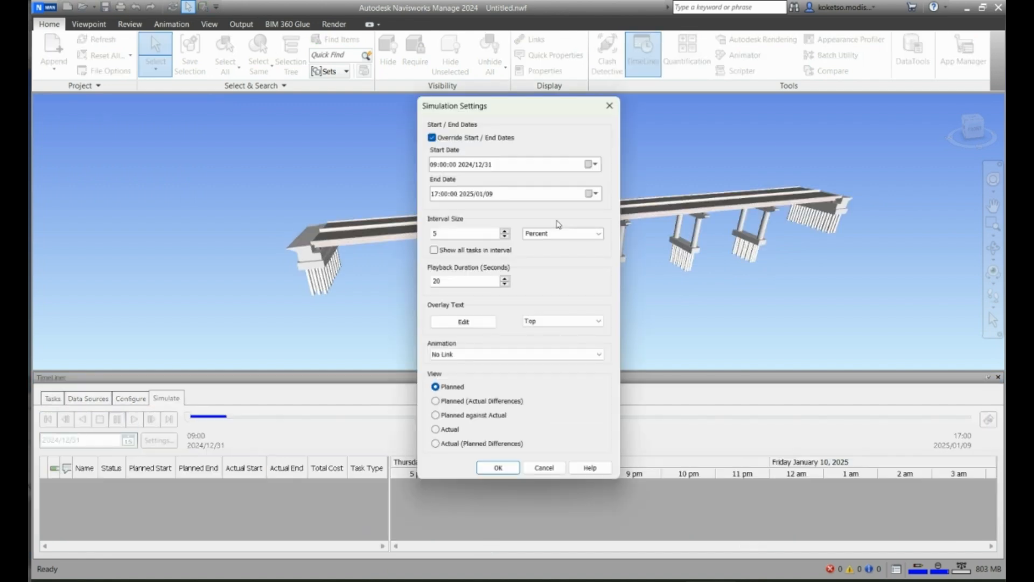
click(592, 194)
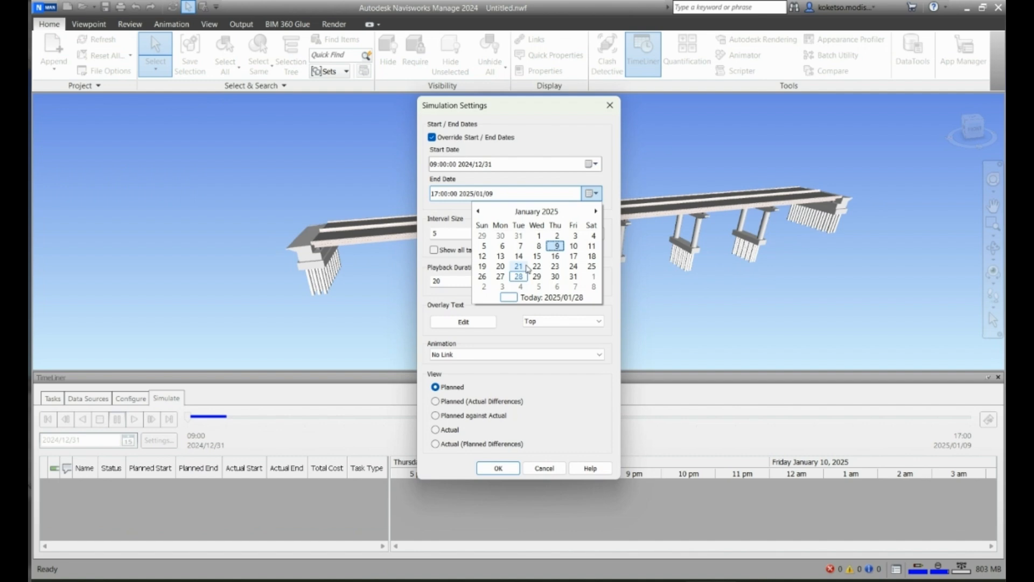
click(557, 256)
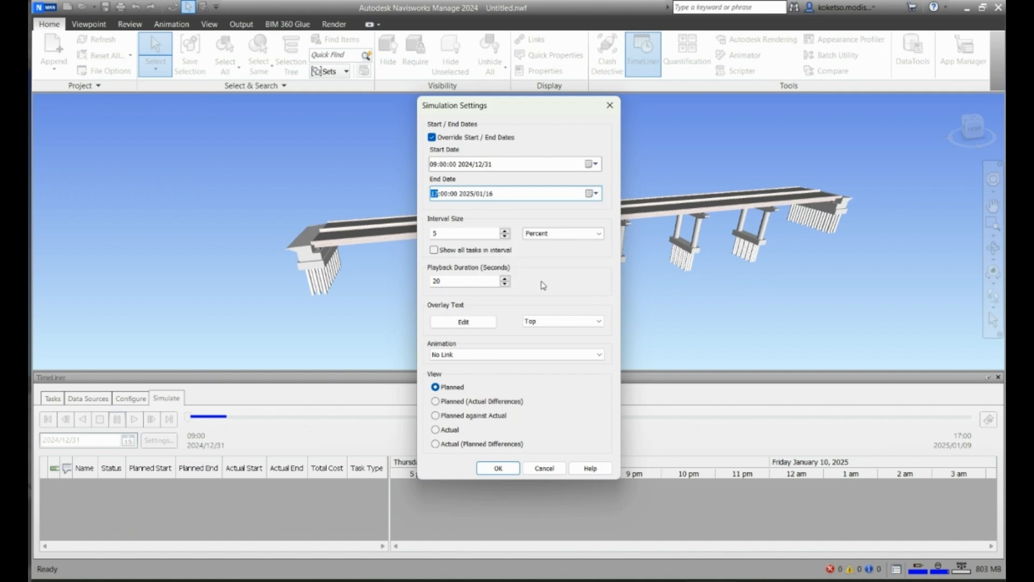
click(498, 469)
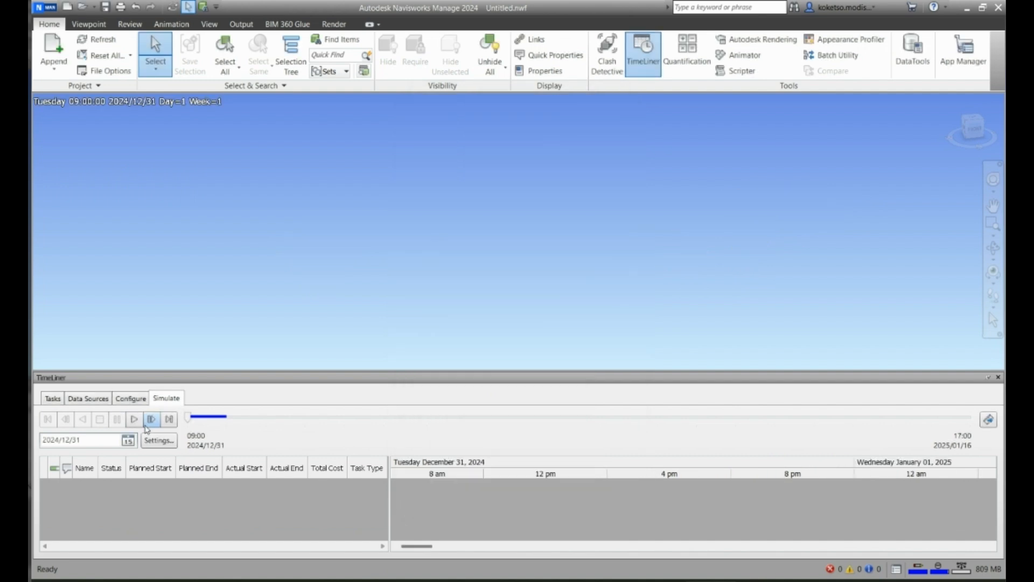
- Play the 4D simulation of the piles and bases while adjusting the view to follow all the piers
click(134, 419)
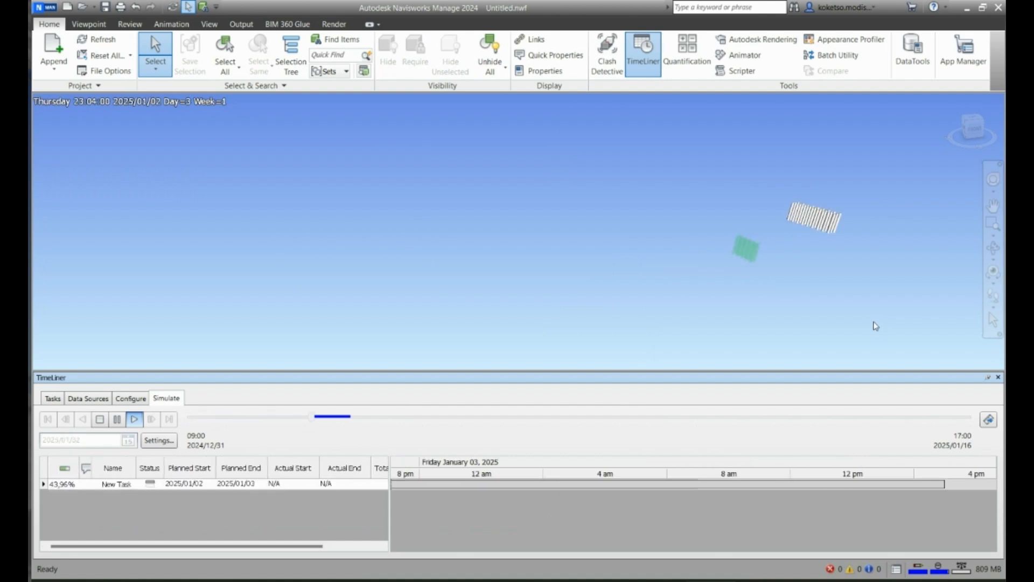
middle_drag(914, 313, 830, 285)
scroll(800, 310, up, 1)
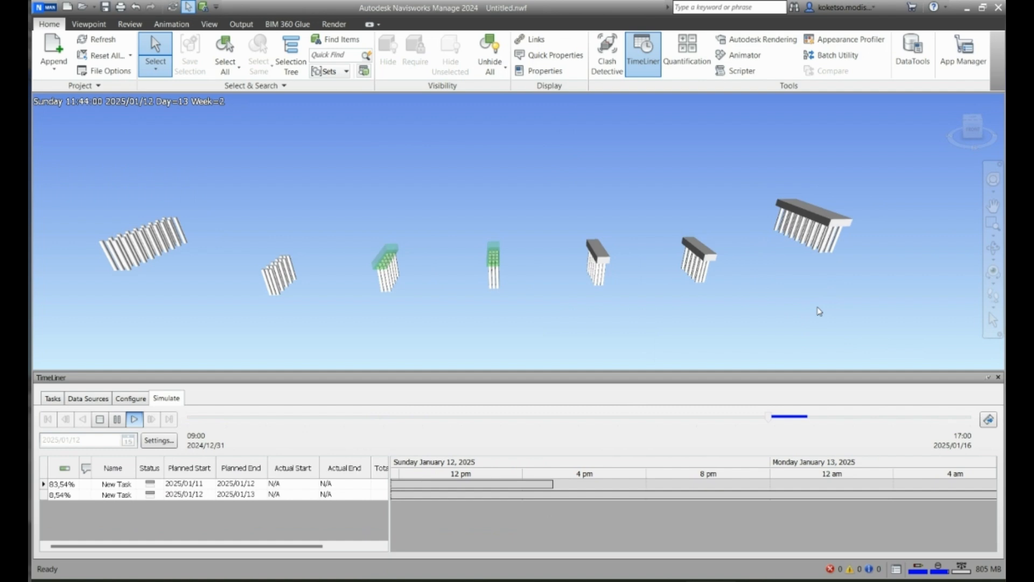
scroll(667, 328, down, 2)
shift+middle_drag(667, 328, 737, 295)
scroll(729, 296, down, 2)
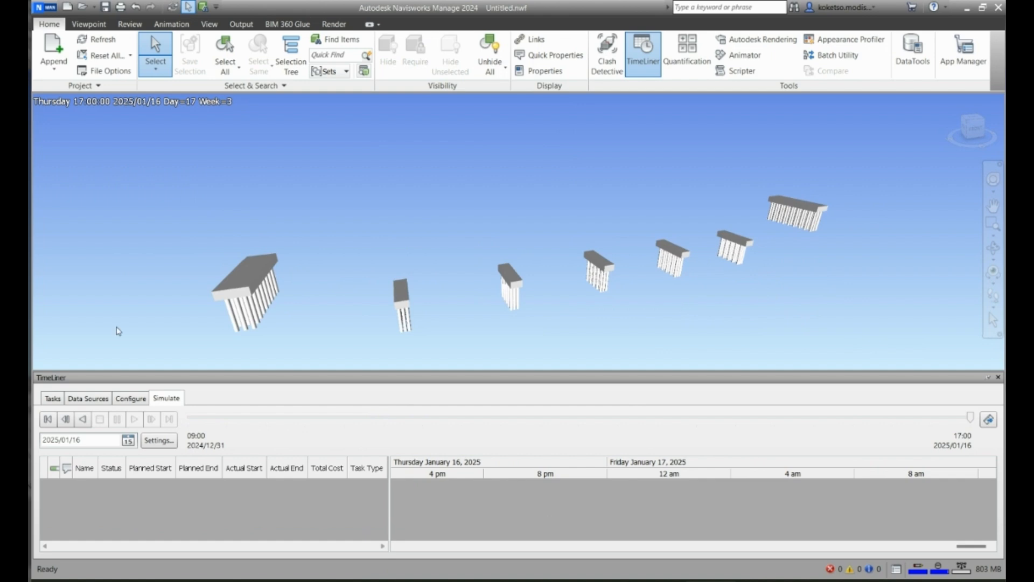
- Review the TimeLiner tasks from the first one and the Mark values available in the item search
click(52, 398)
drag(992, 511, 992, 482)
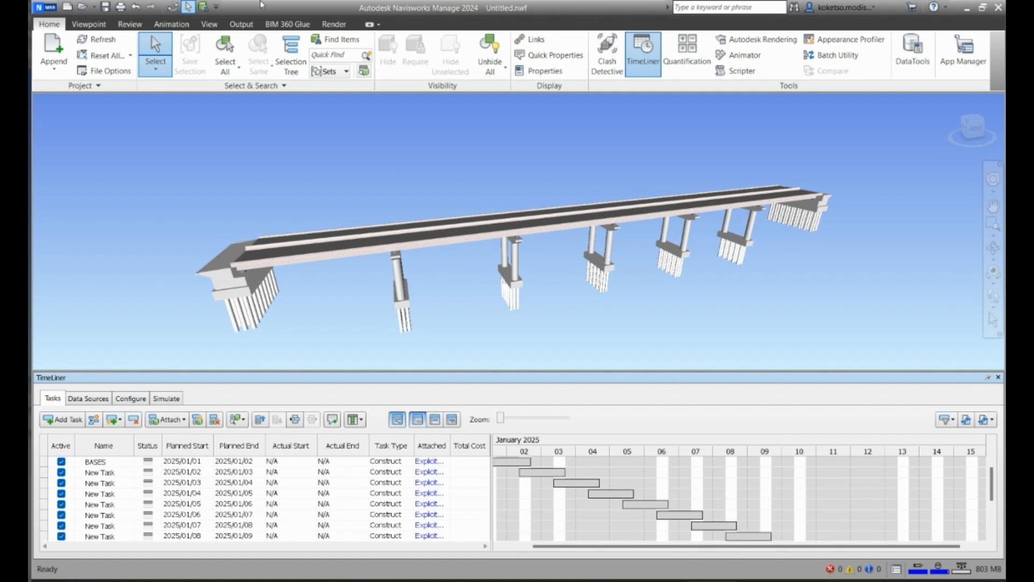
click(336, 40)
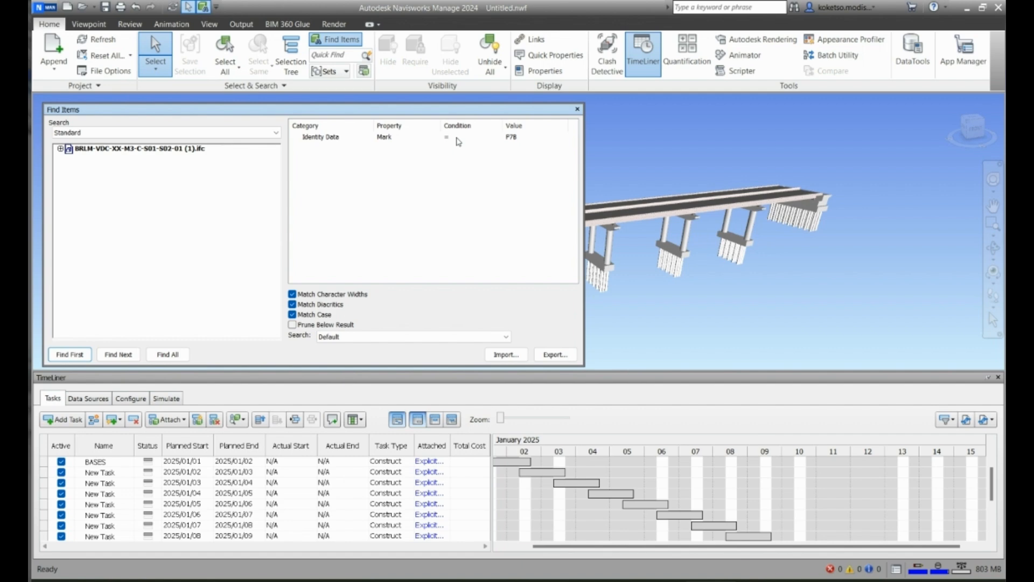
click(558, 139)
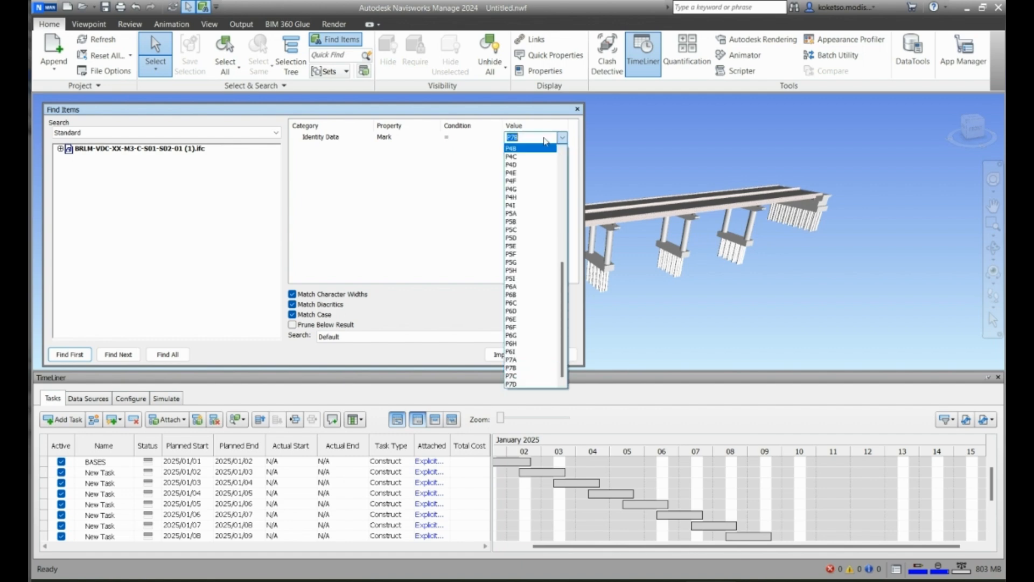
click(563, 139)
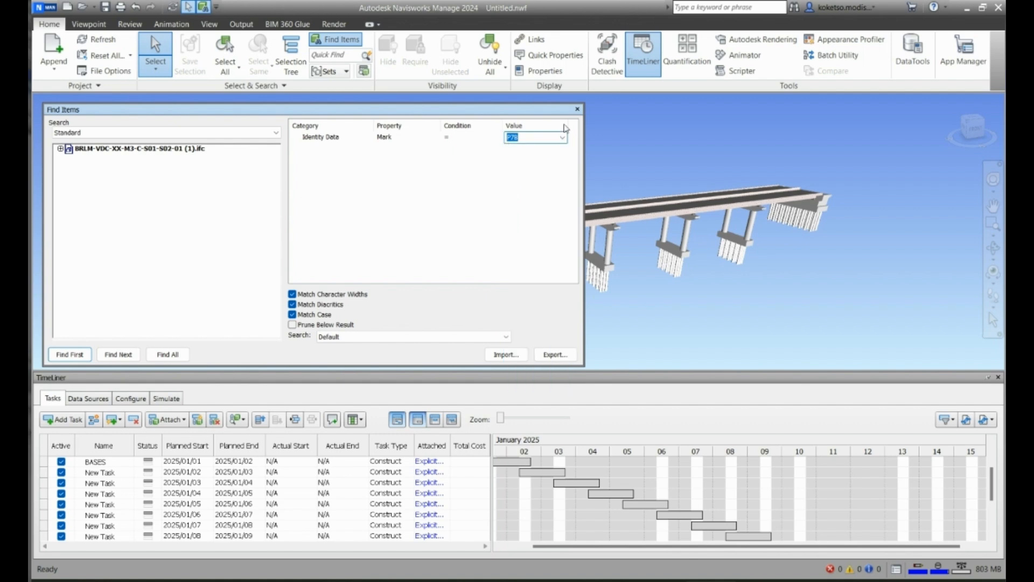
click(577, 109)
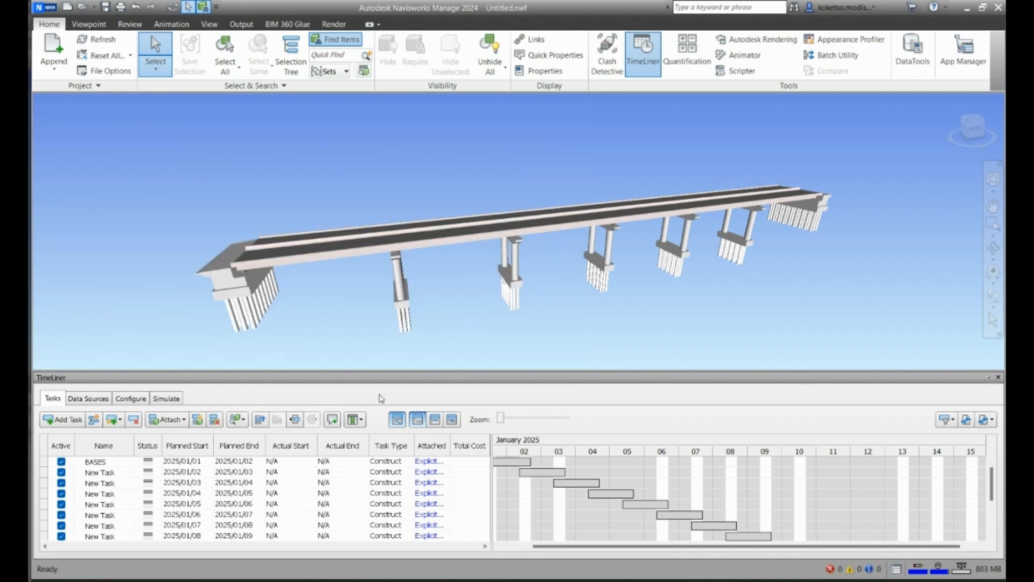
- Review the simulation's start and end date settings and leave them without changes
click(164, 399)
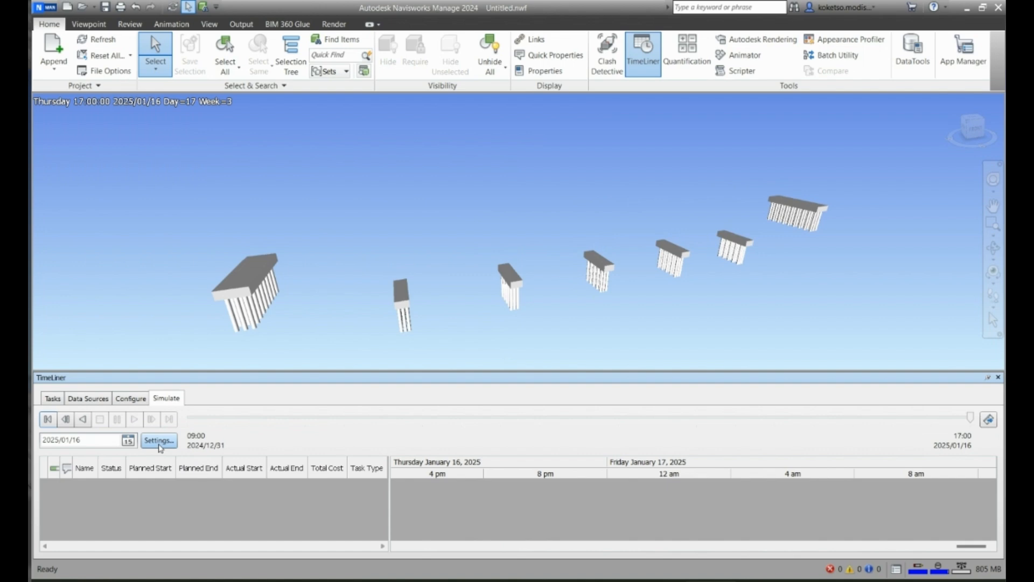
click(159, 442)
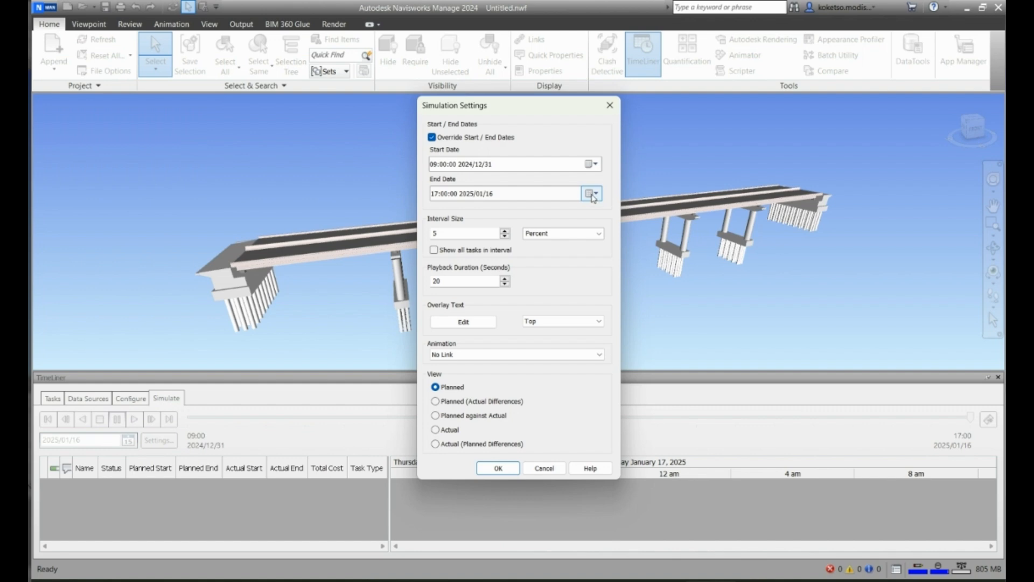
click(540, 467)
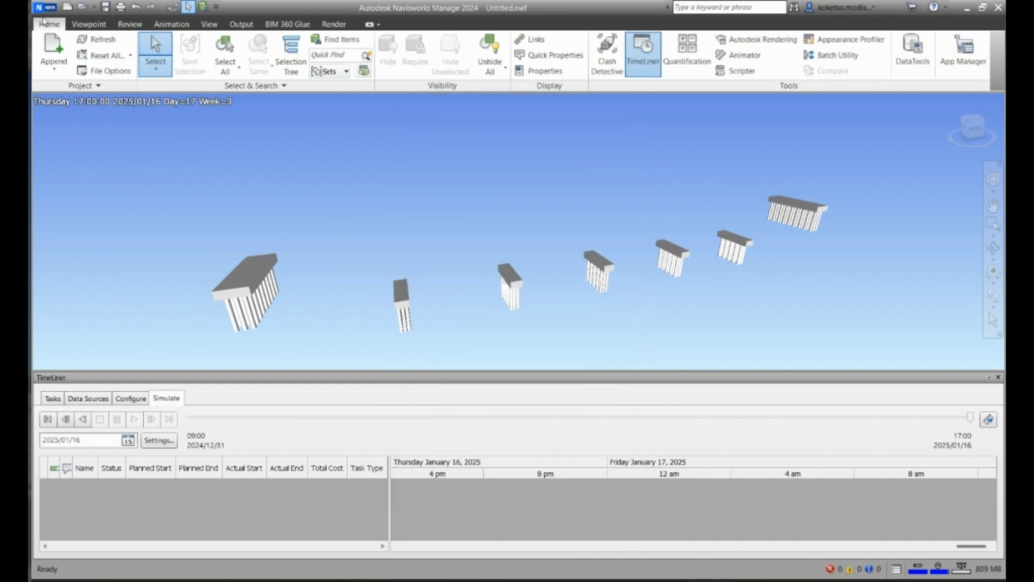
- Open Untitled.nwf from the For Patreon folder under 4D Models, discarding changes to the current file
click(45, 7)
click(75, 68)
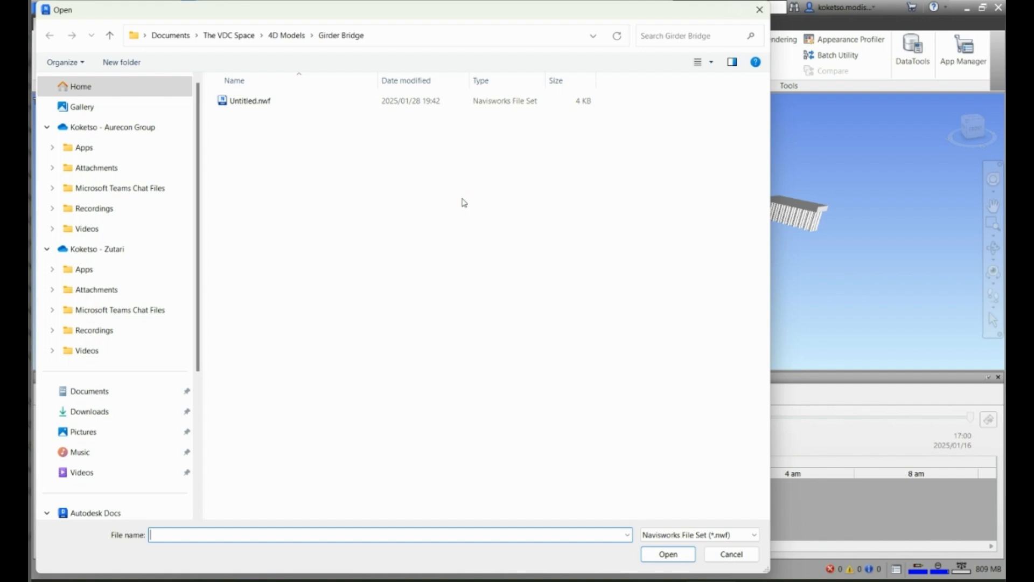
click(286, 35)
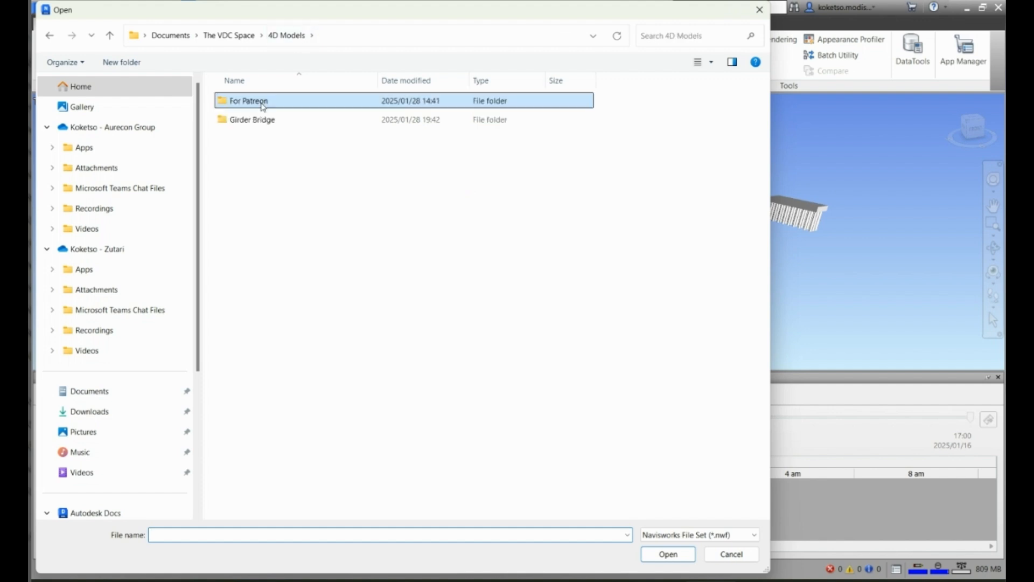
double_click(263, 103)
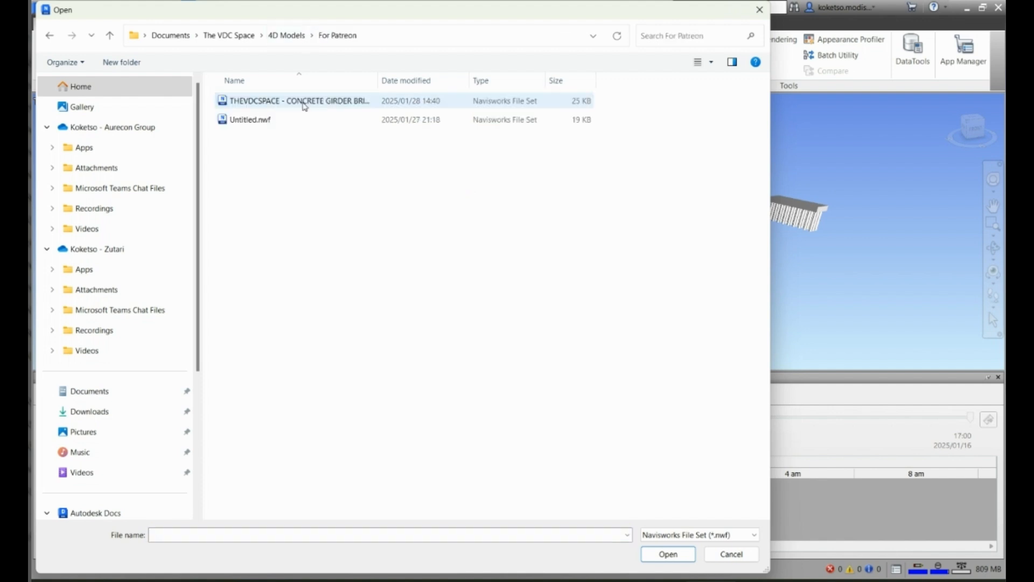
click(282, 122)
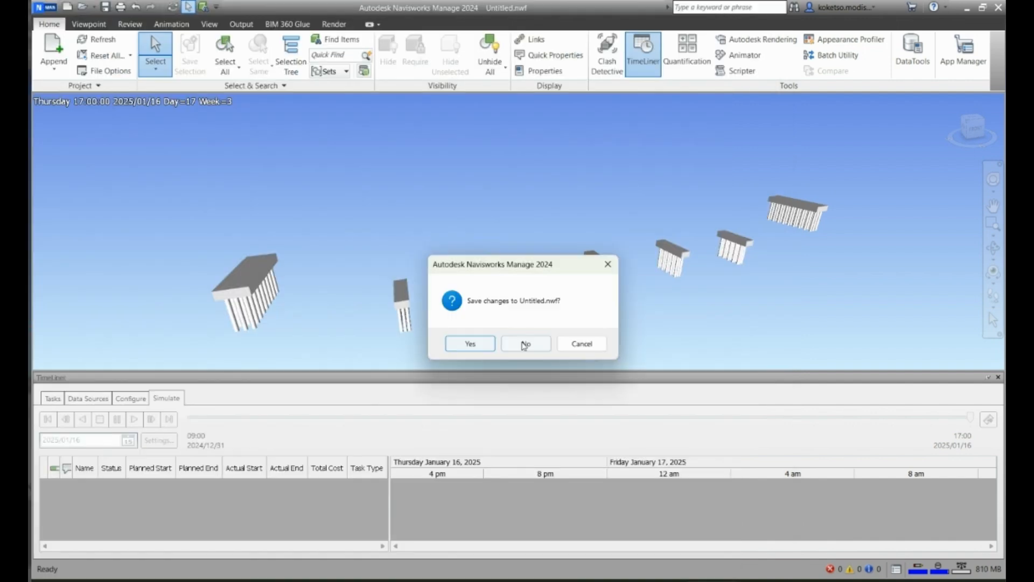
click(525, 344)
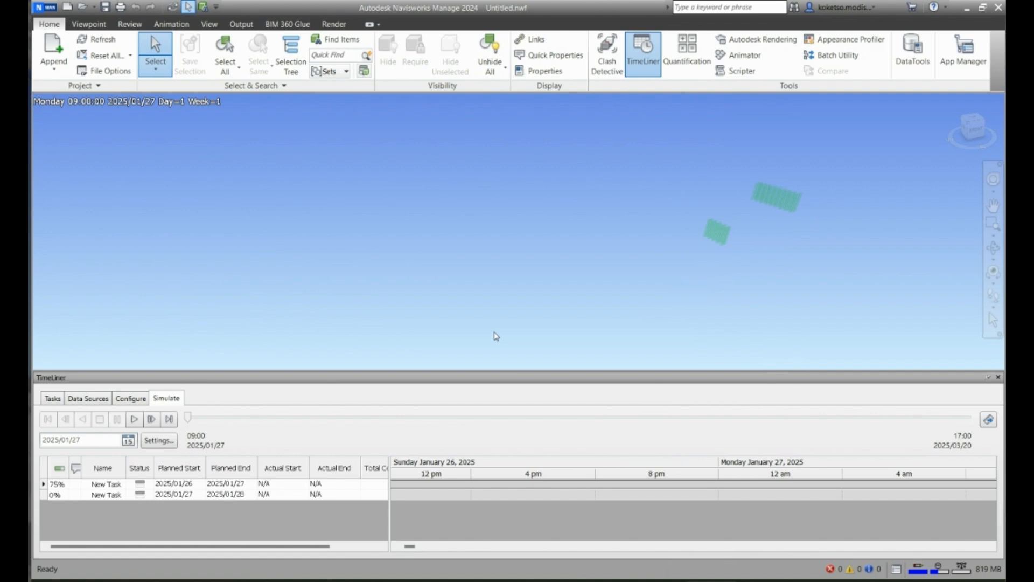
- Play the opened file's 4D simulation and follow the piles, piers, girders and deck from several viewpoints
click(133, 421)
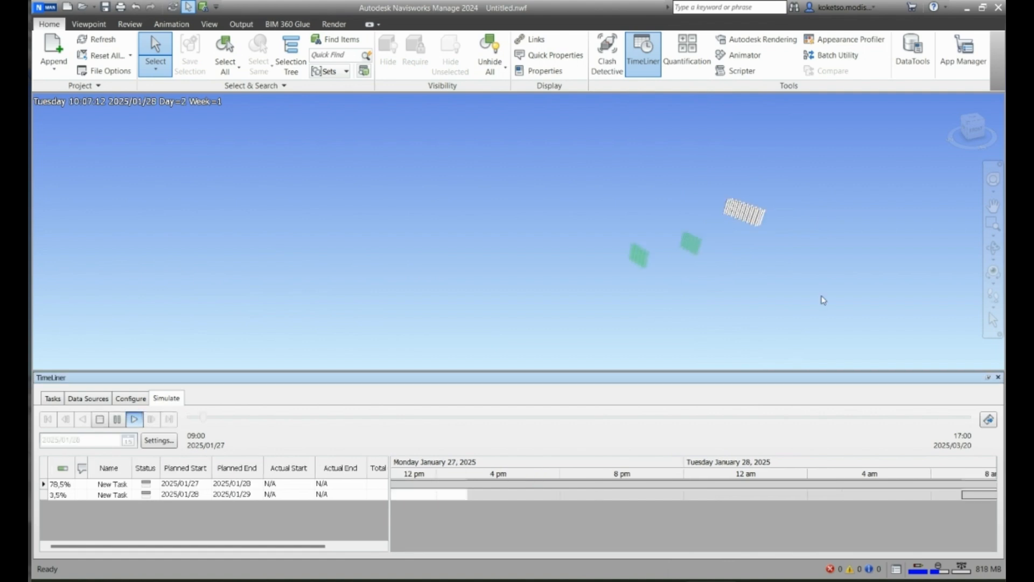
mouse_move(768, 274)
middle_down()
mouse_move(759, 291)
mouse_move(747, 276)
middle_up()
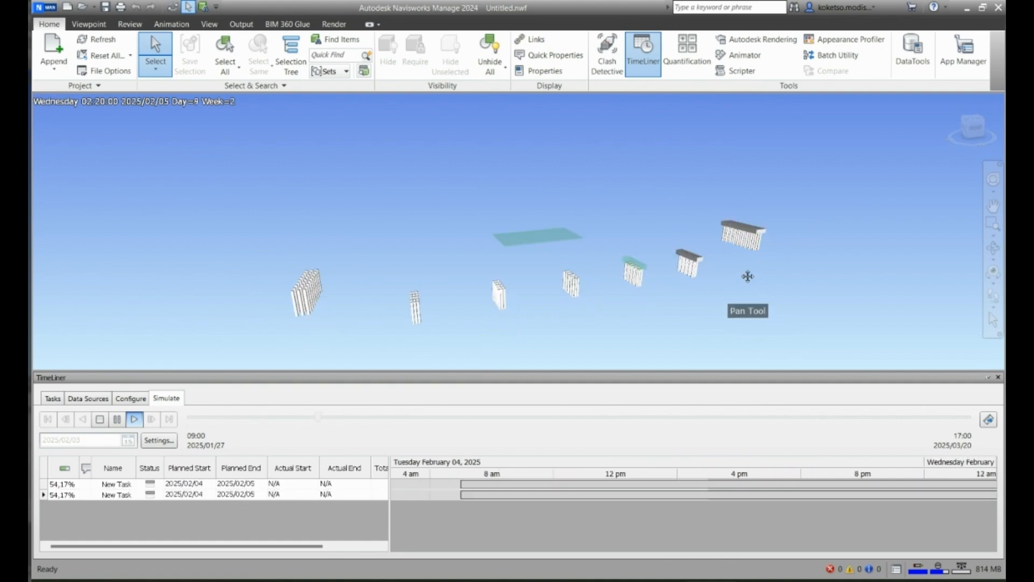
scroll(744, 270, up, 1)
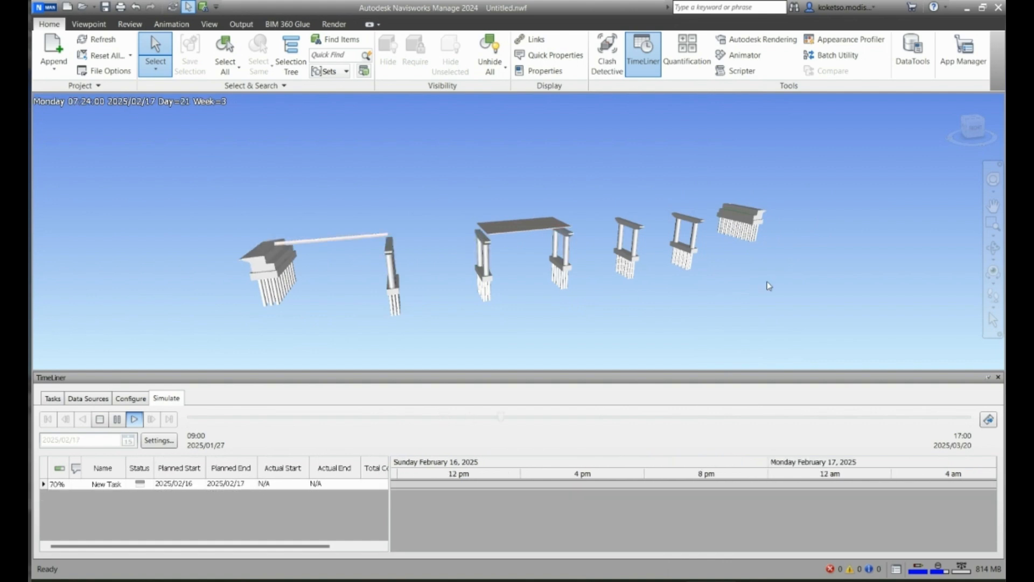
scroll(747, 255, up, 2)
middle_drag(747, 255, 756, 277)
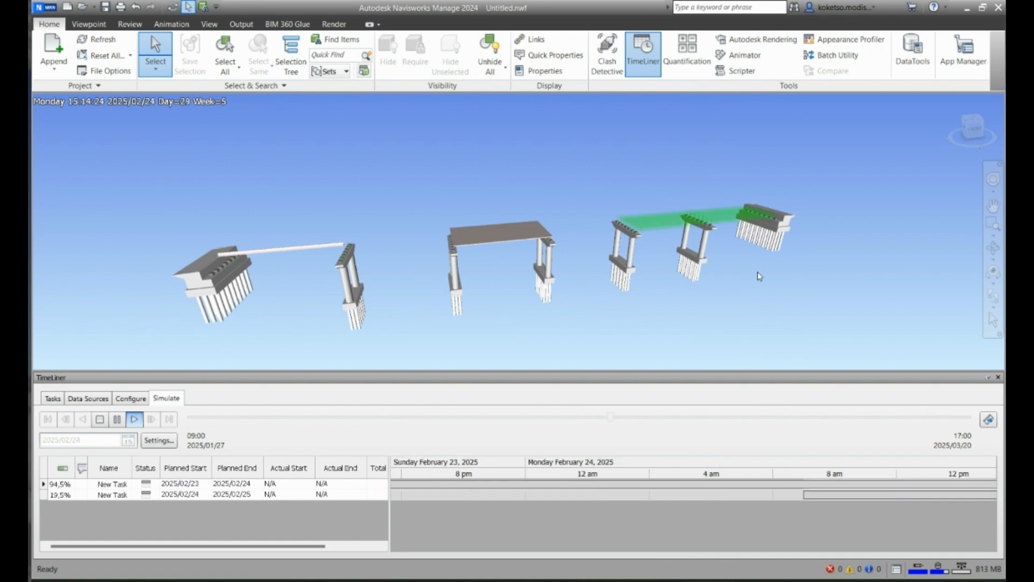
scroll(757, 272, up, 2)
scroll(757, 258, down, 3)
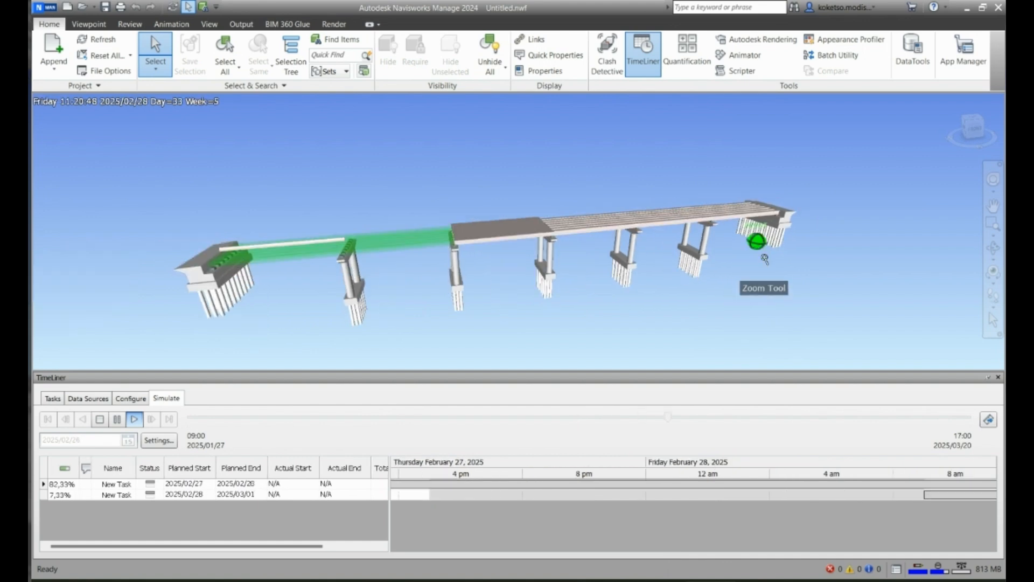
shift+middle_drag(765, 259, 772, 265)
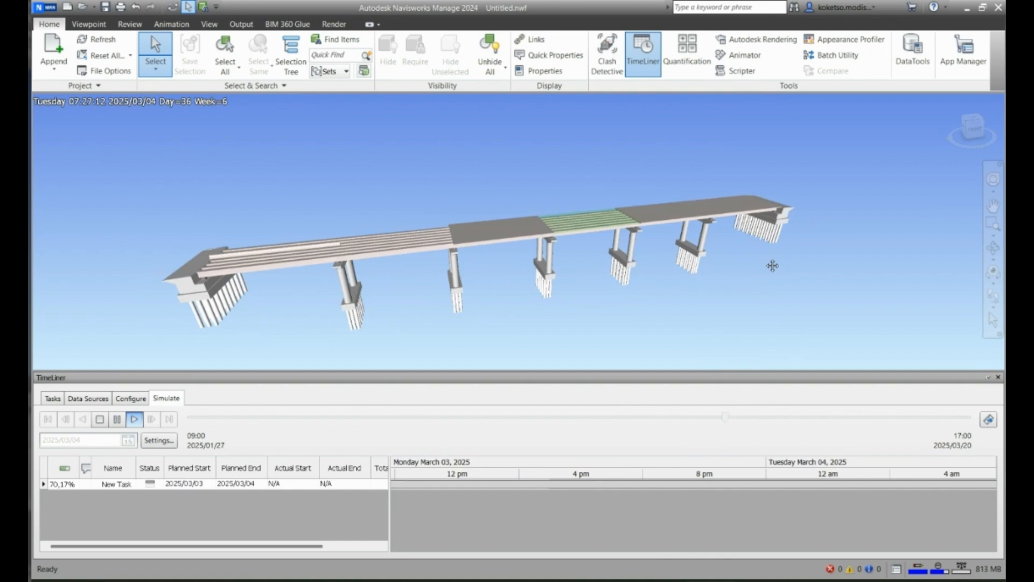
shift+middle_drag(771, 266, 776, 266)
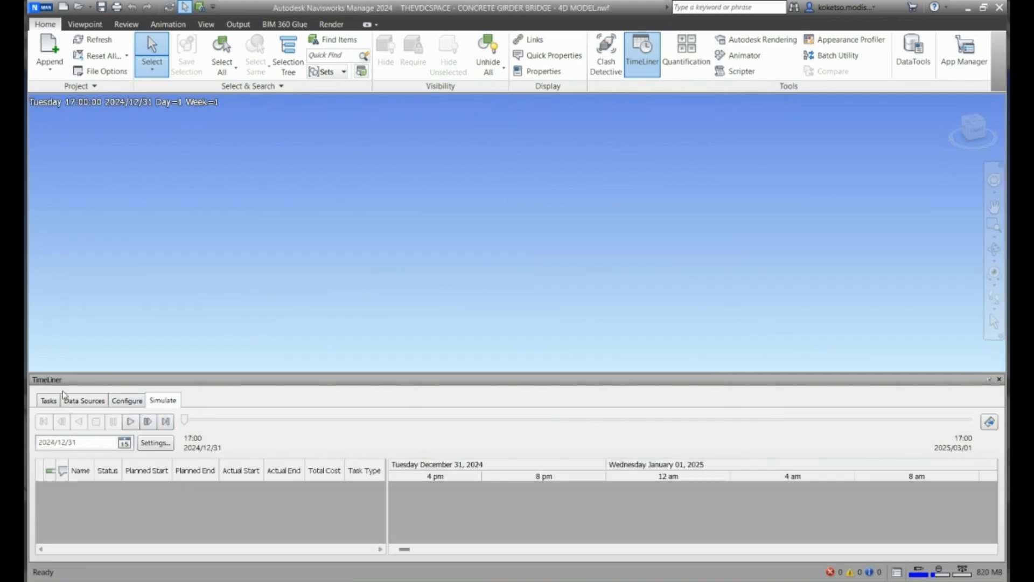
- Play the 4D simulation of the THEVDCSPACE concrete girder bridge model and view the construction from several angles
click(49, 399)
shift+middle_drag(528, 286, 587, 297)
click(161, 402)
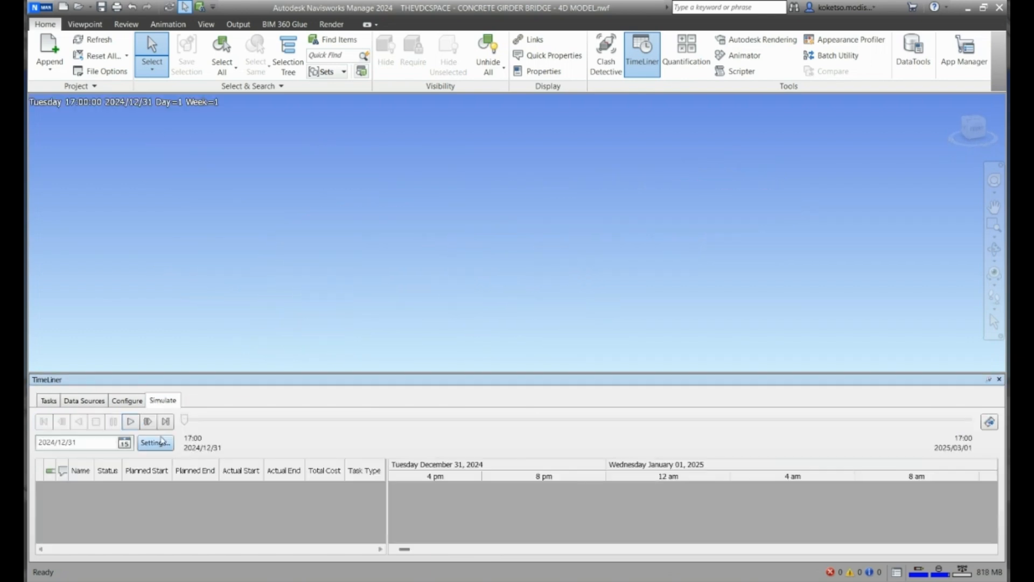
click(131, 422)
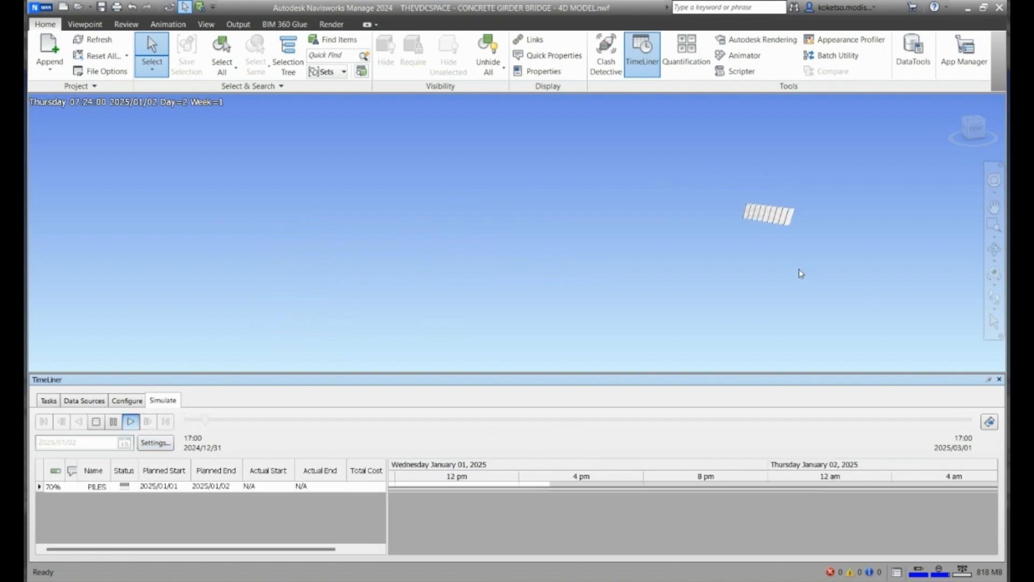
shift+middle_drag(806, 262, 733, 294)
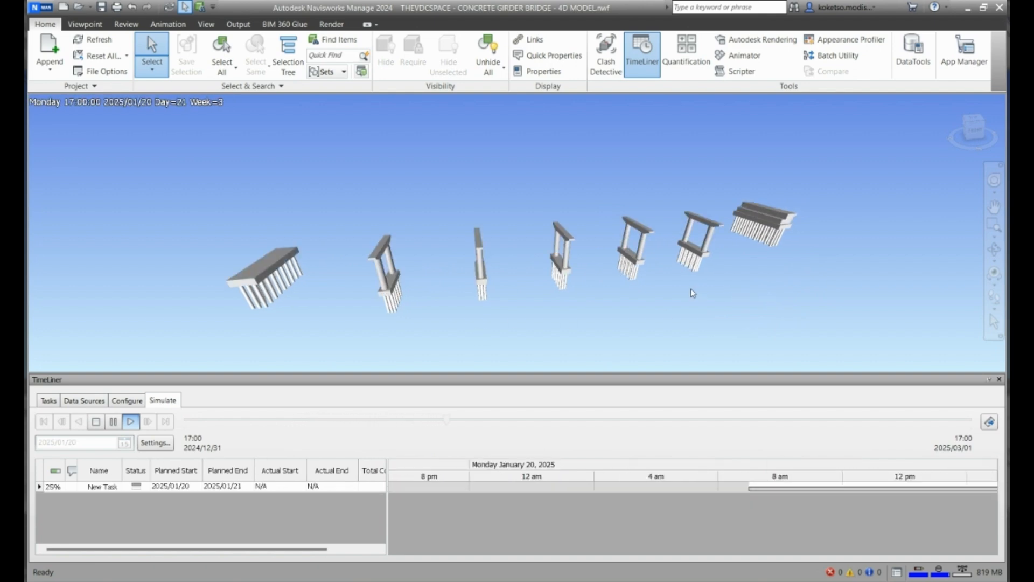
scroll(808, 221, up, 2)
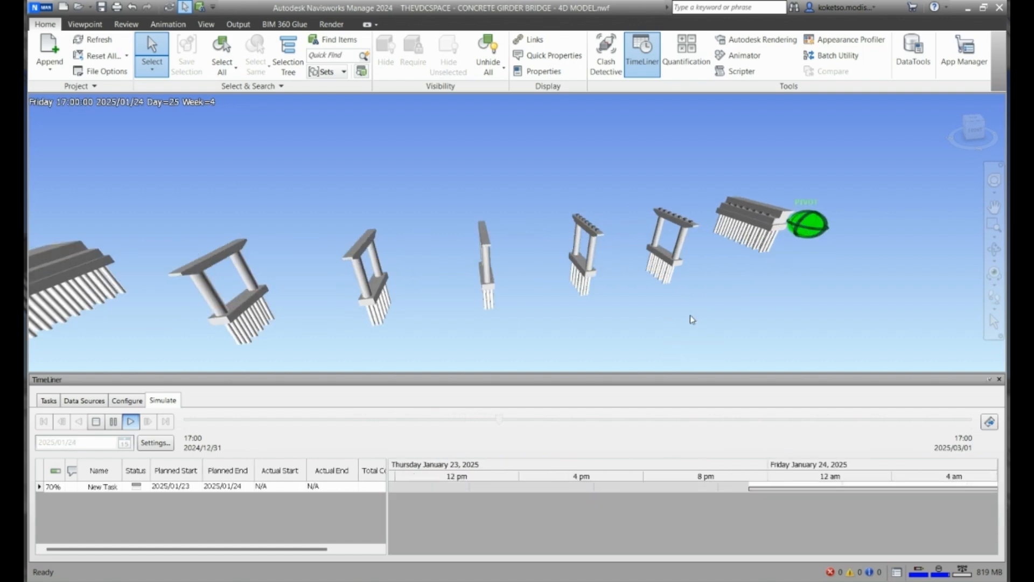
scroll(700, 308, up, 1)
middle_drag(707, 308, 824, 308)
scroll(768, 295, down, 1)
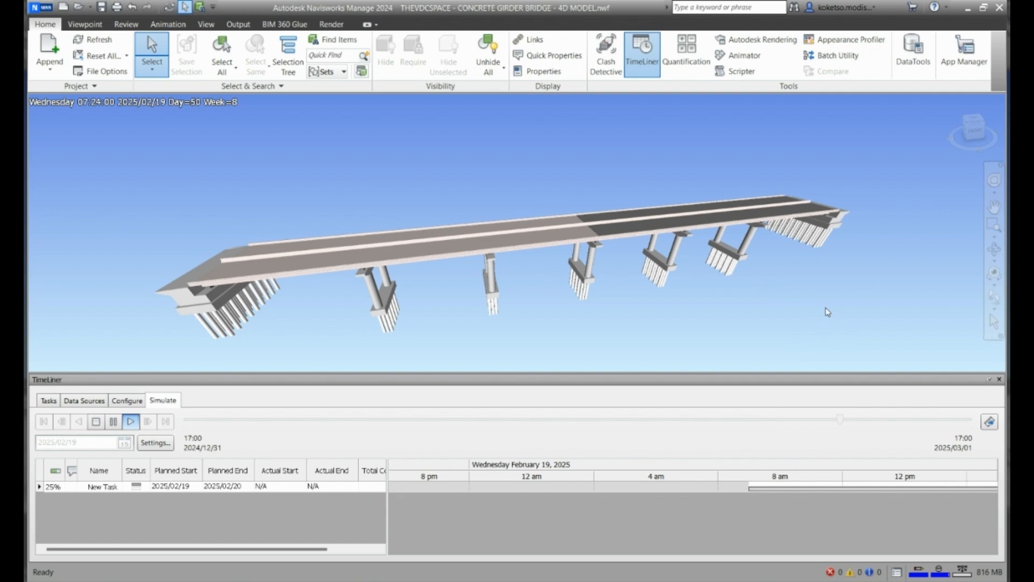
shift+middle_drag(827, 311, 726, 323)
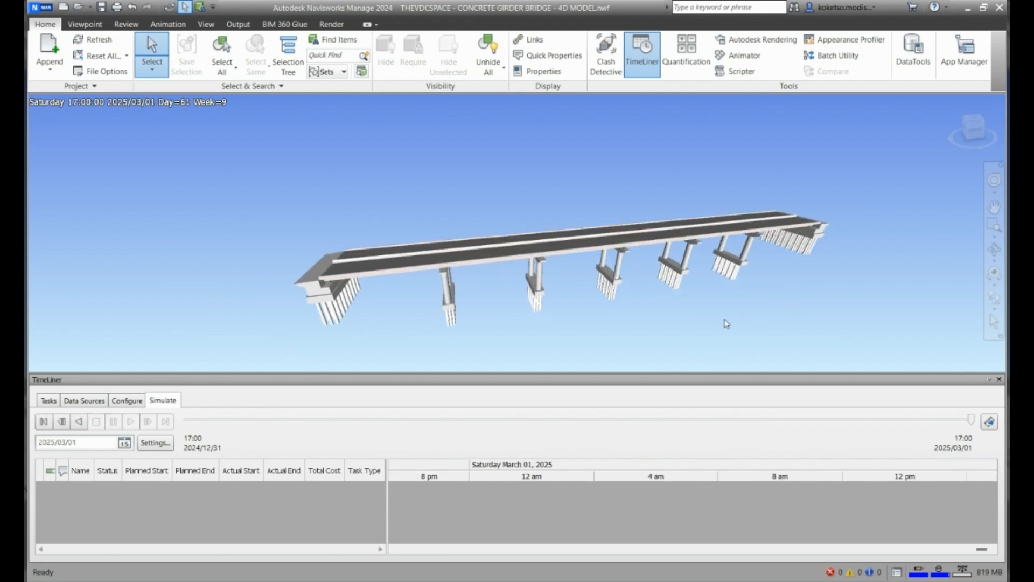